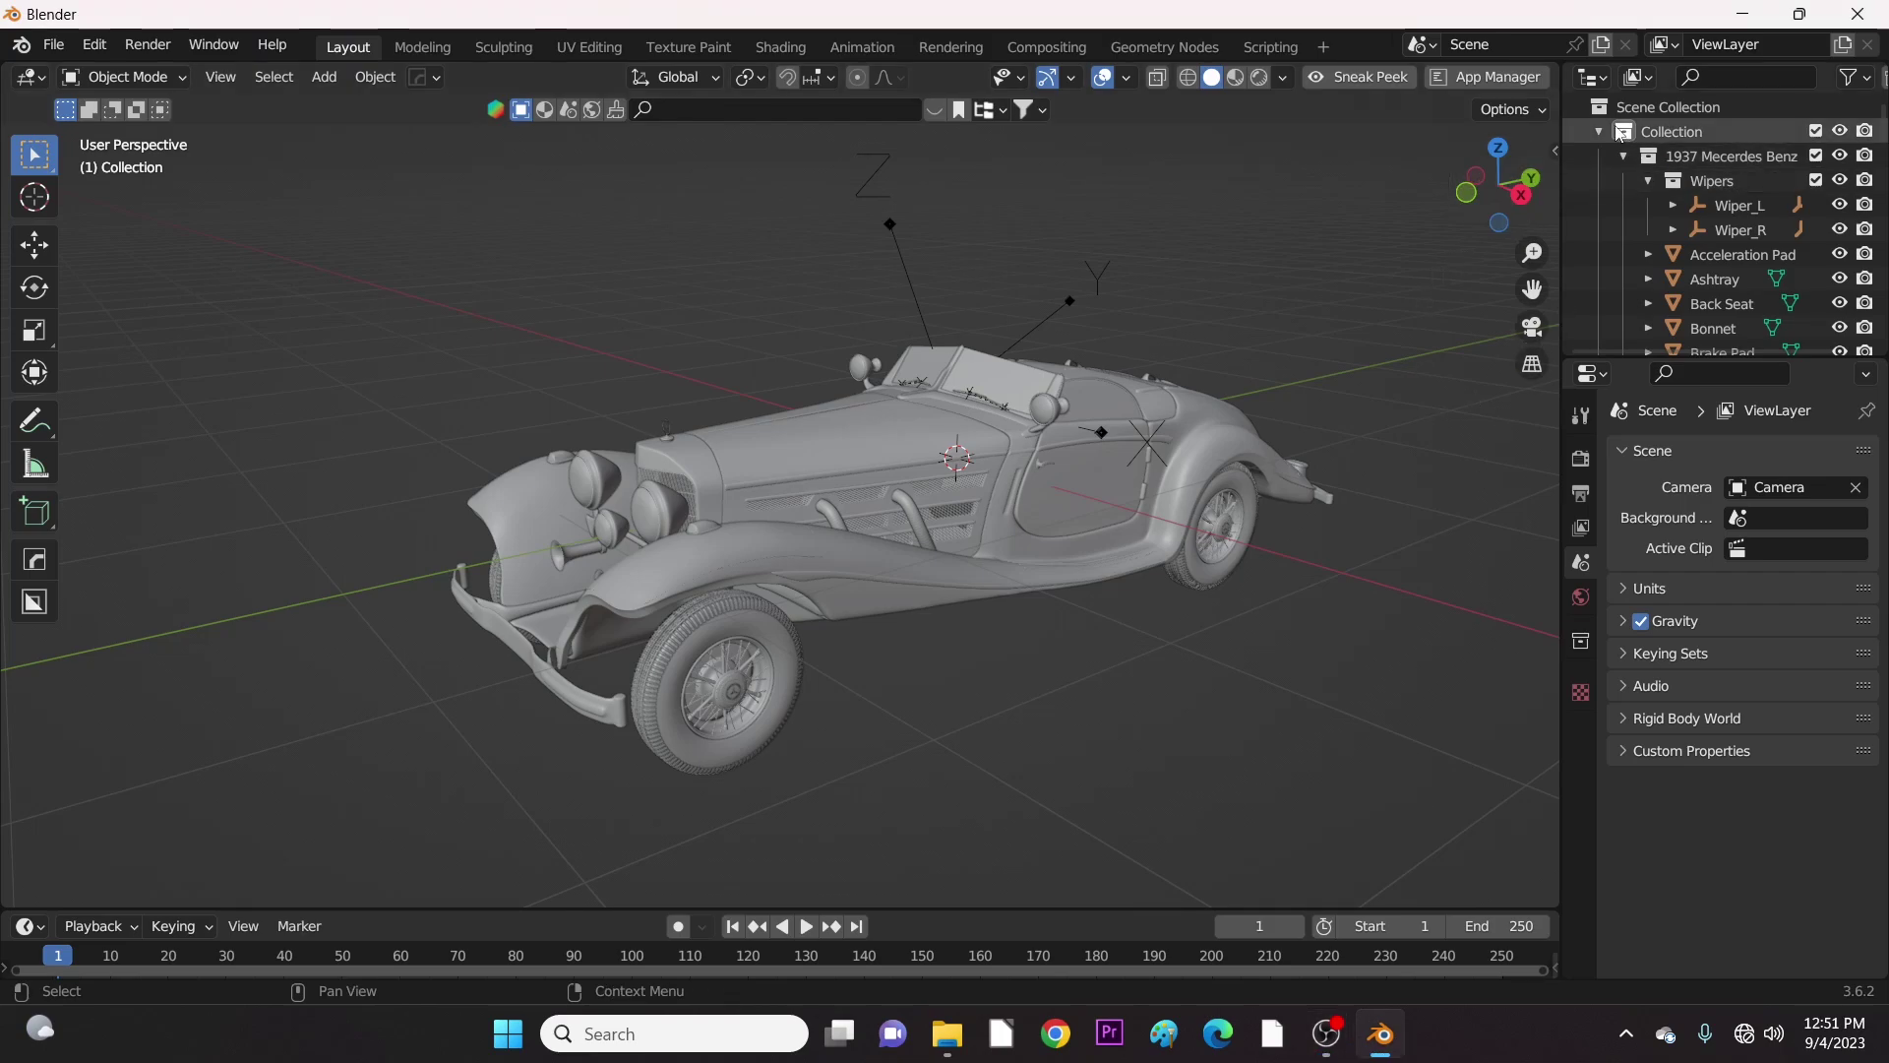
Orbit around the Mercedes and snap to a straight-on Front Orthographic view.
{"action": "middle_click_drag", "start_coordinate": [1348, 390], "coordinate": [1271, 468]}
{"action": "middle_click_drag", "start_coordinate": [1279, 443], "coordinate": [967, 615]}
{"action": "middle_click_drag", "start_coordinate": [967, 607], "coordinate": [953, 608]}
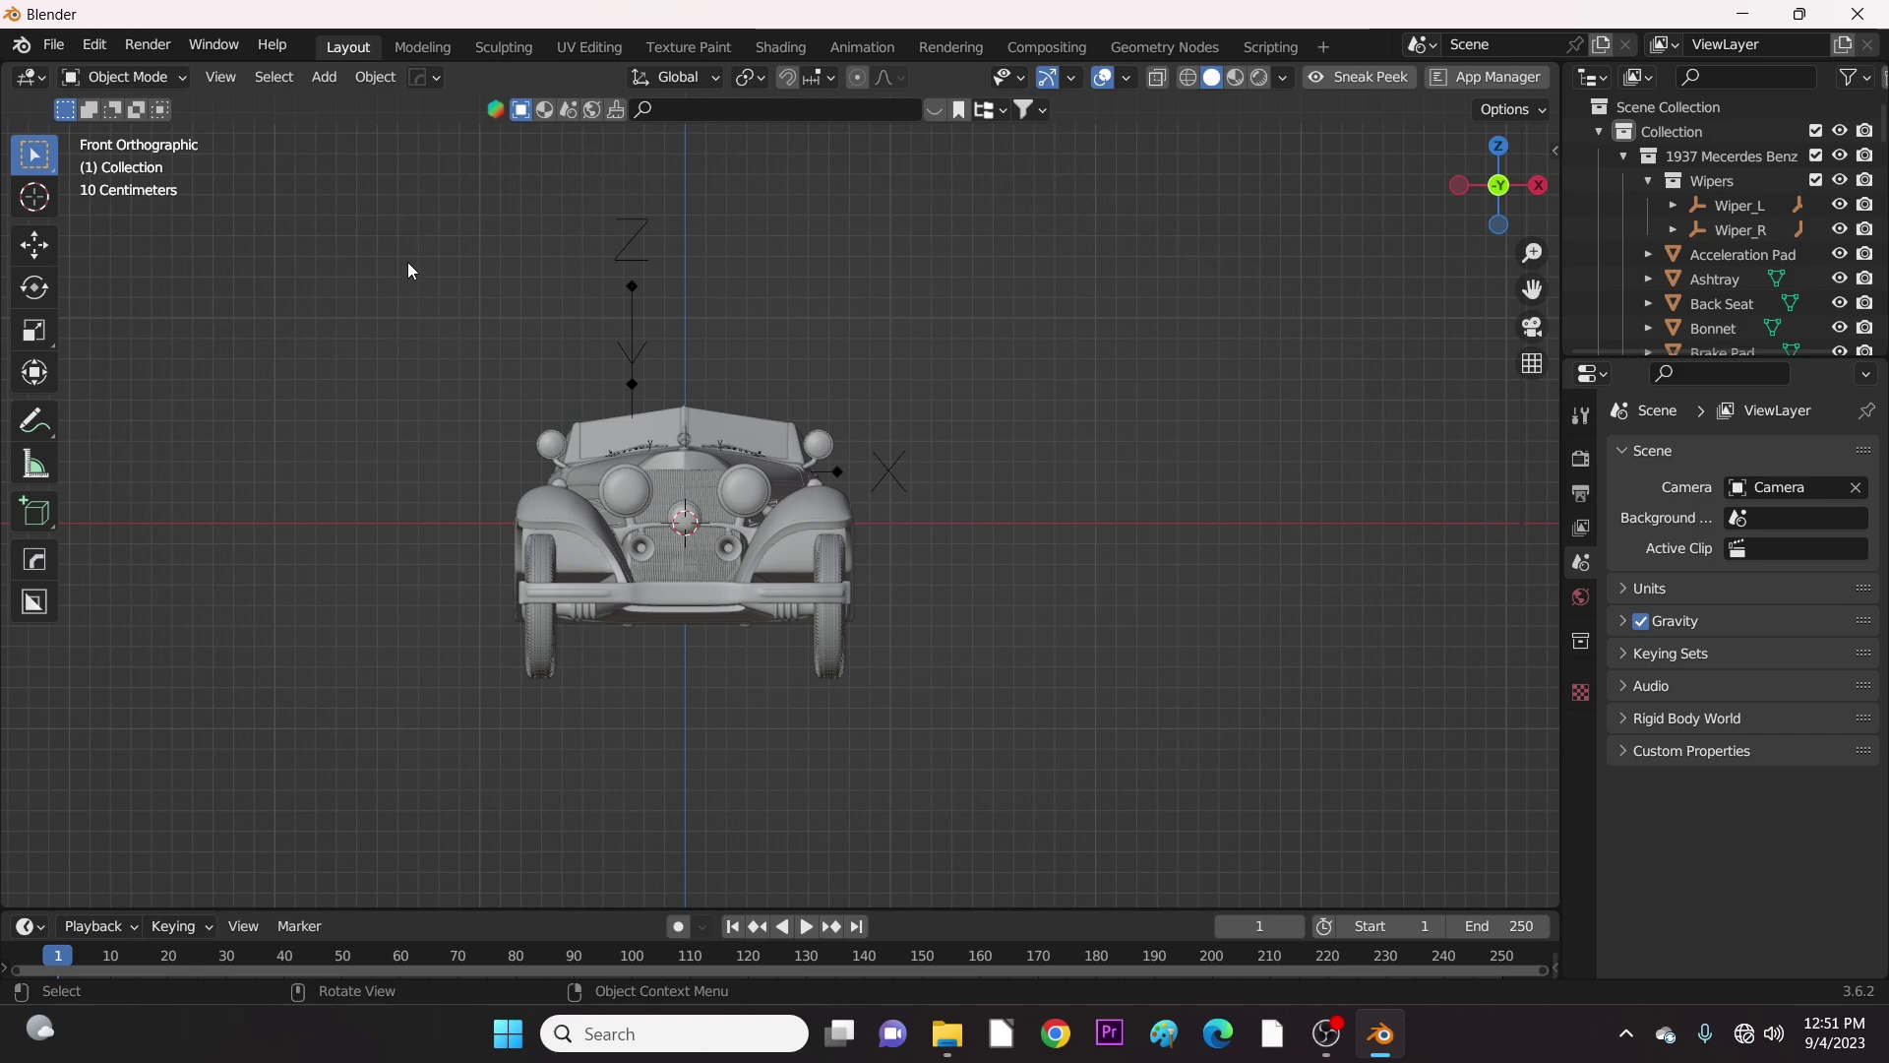
Select all the car's parts and move them along Z toward the ground.
{"action": "left_click_drag", "start_coordinate": [383, 214], "coordinate": [1025, 723]}
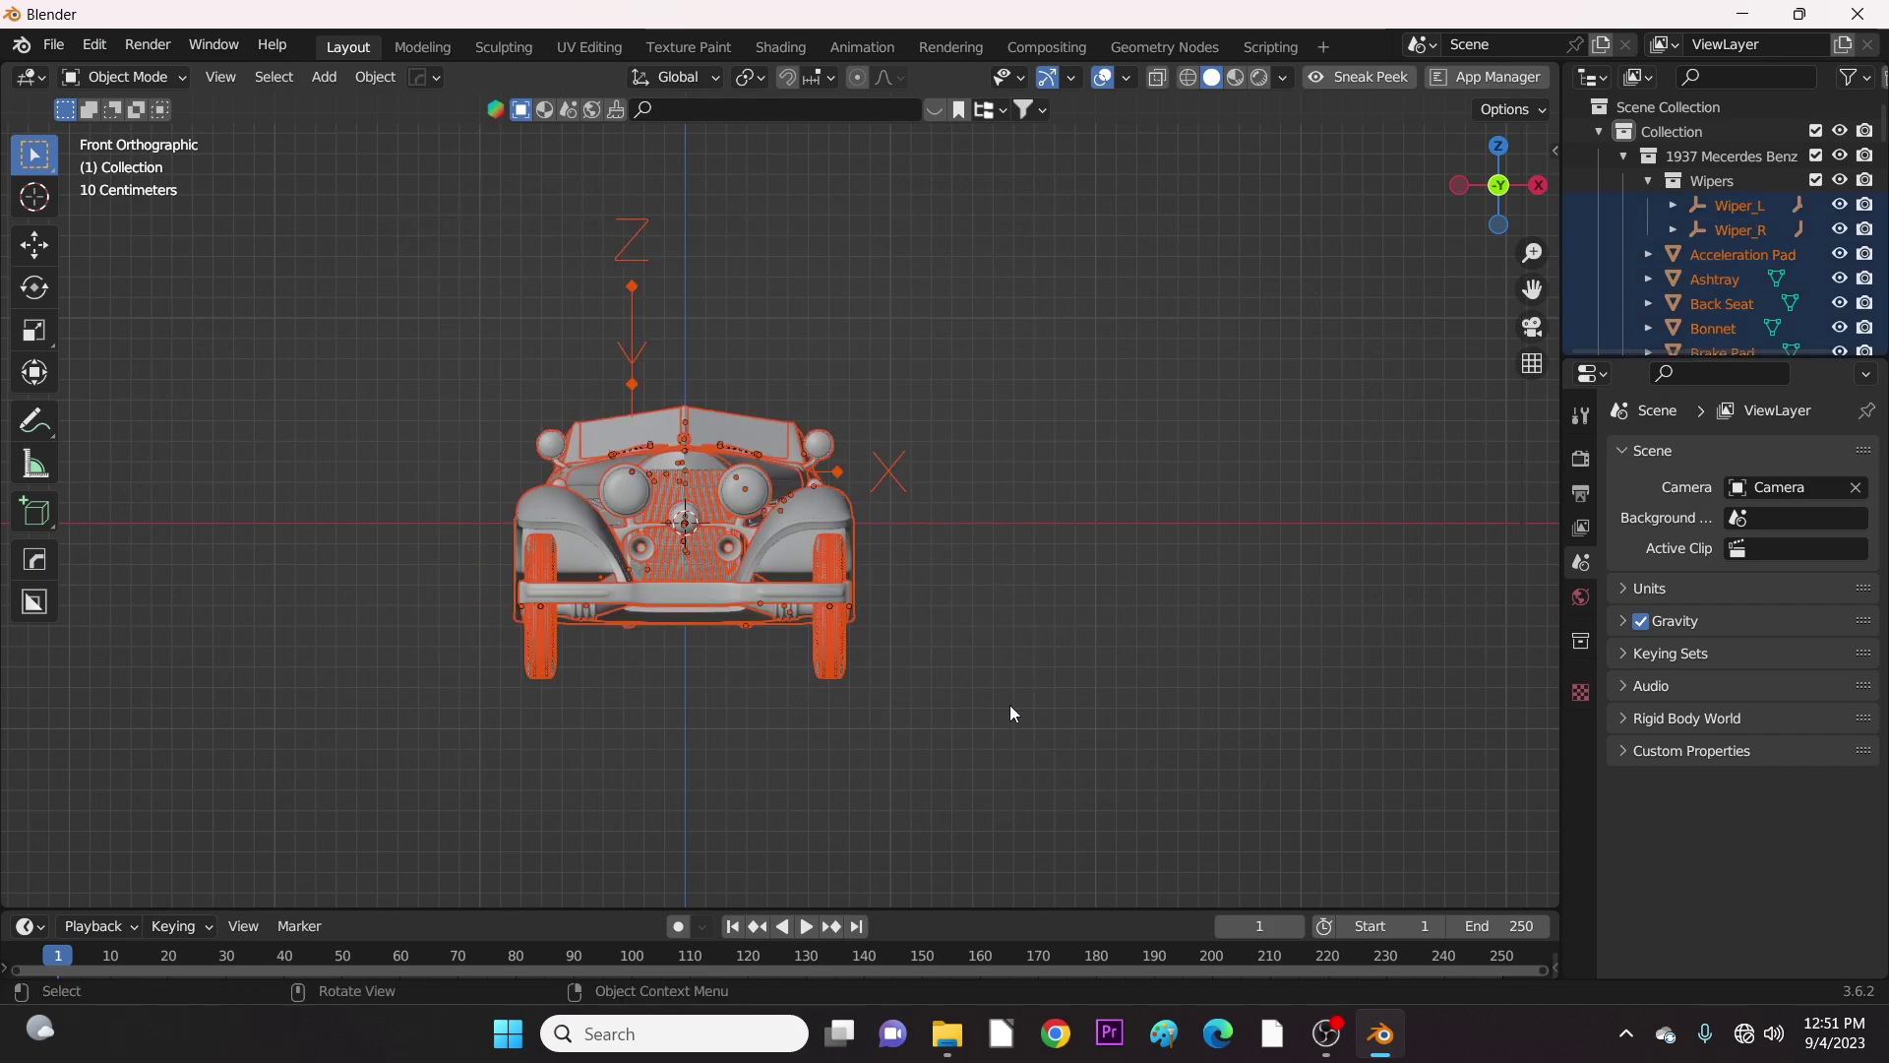
{"action": "key", "text": "g"}
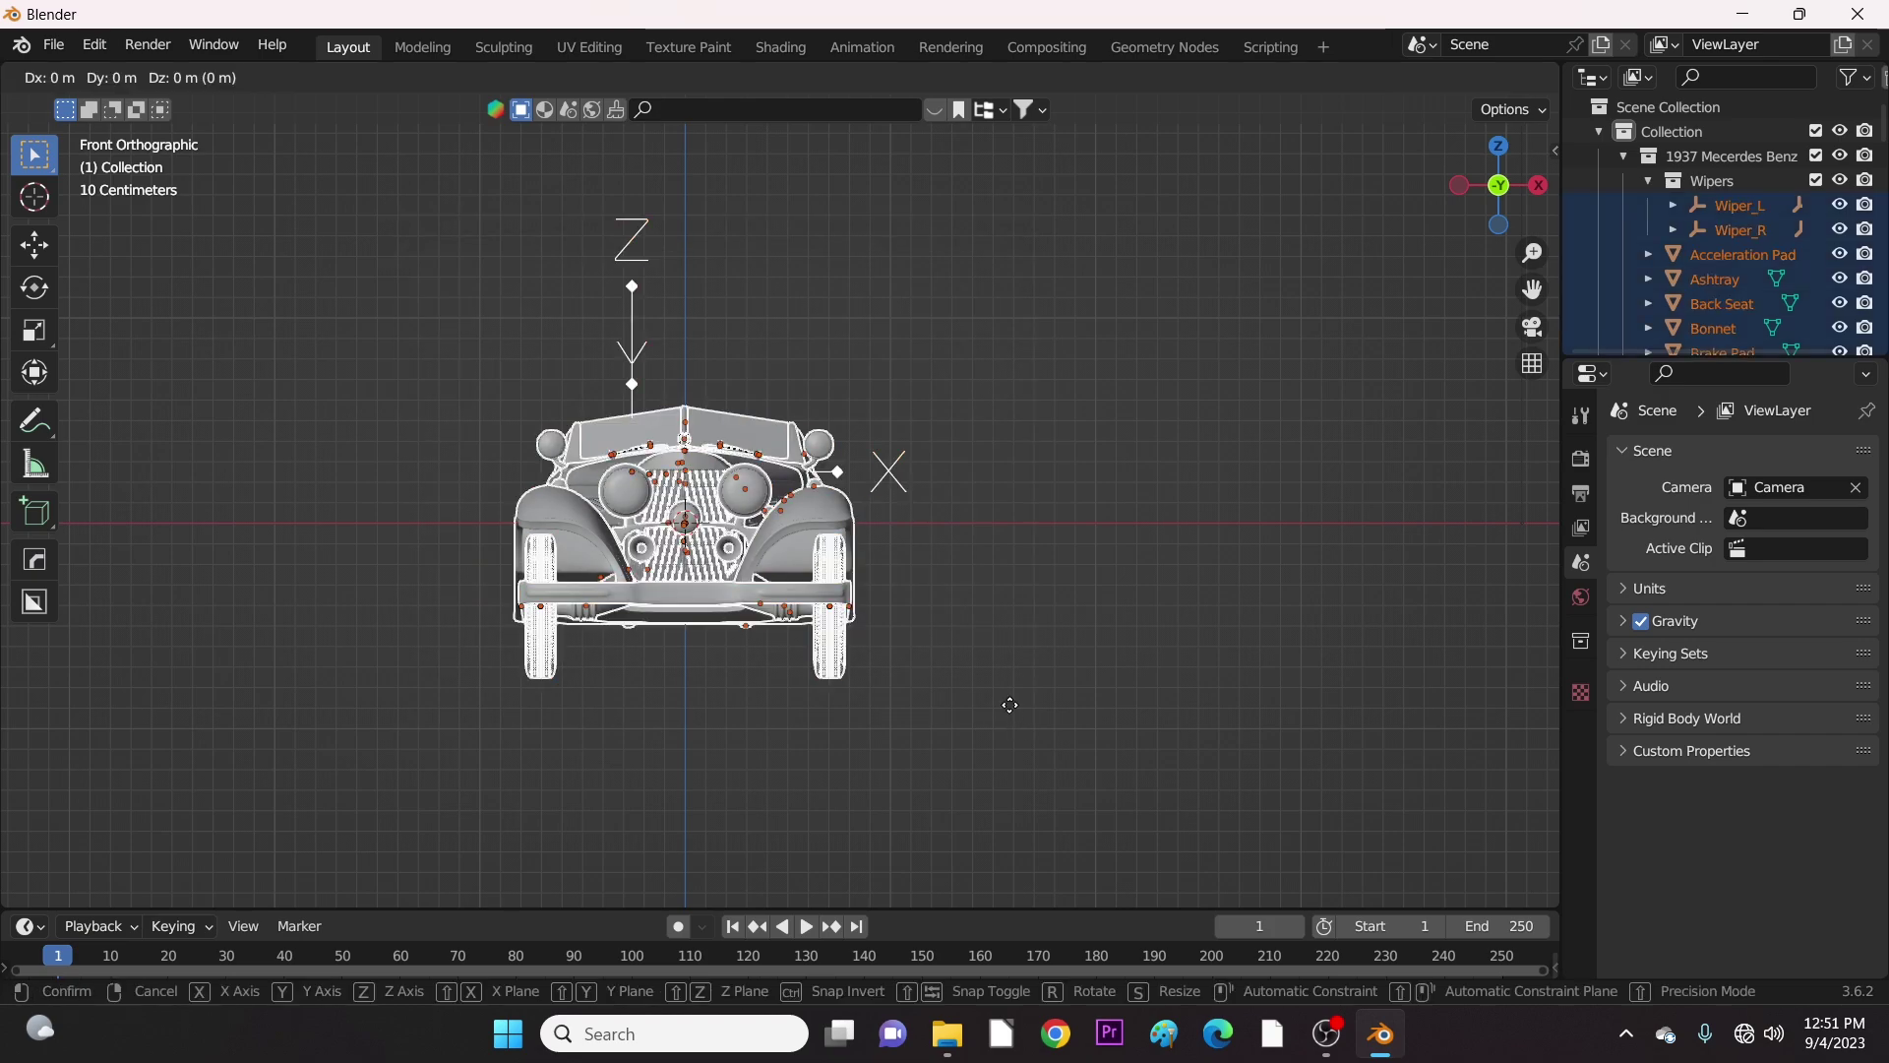
{"action": "key", "text": "z"}
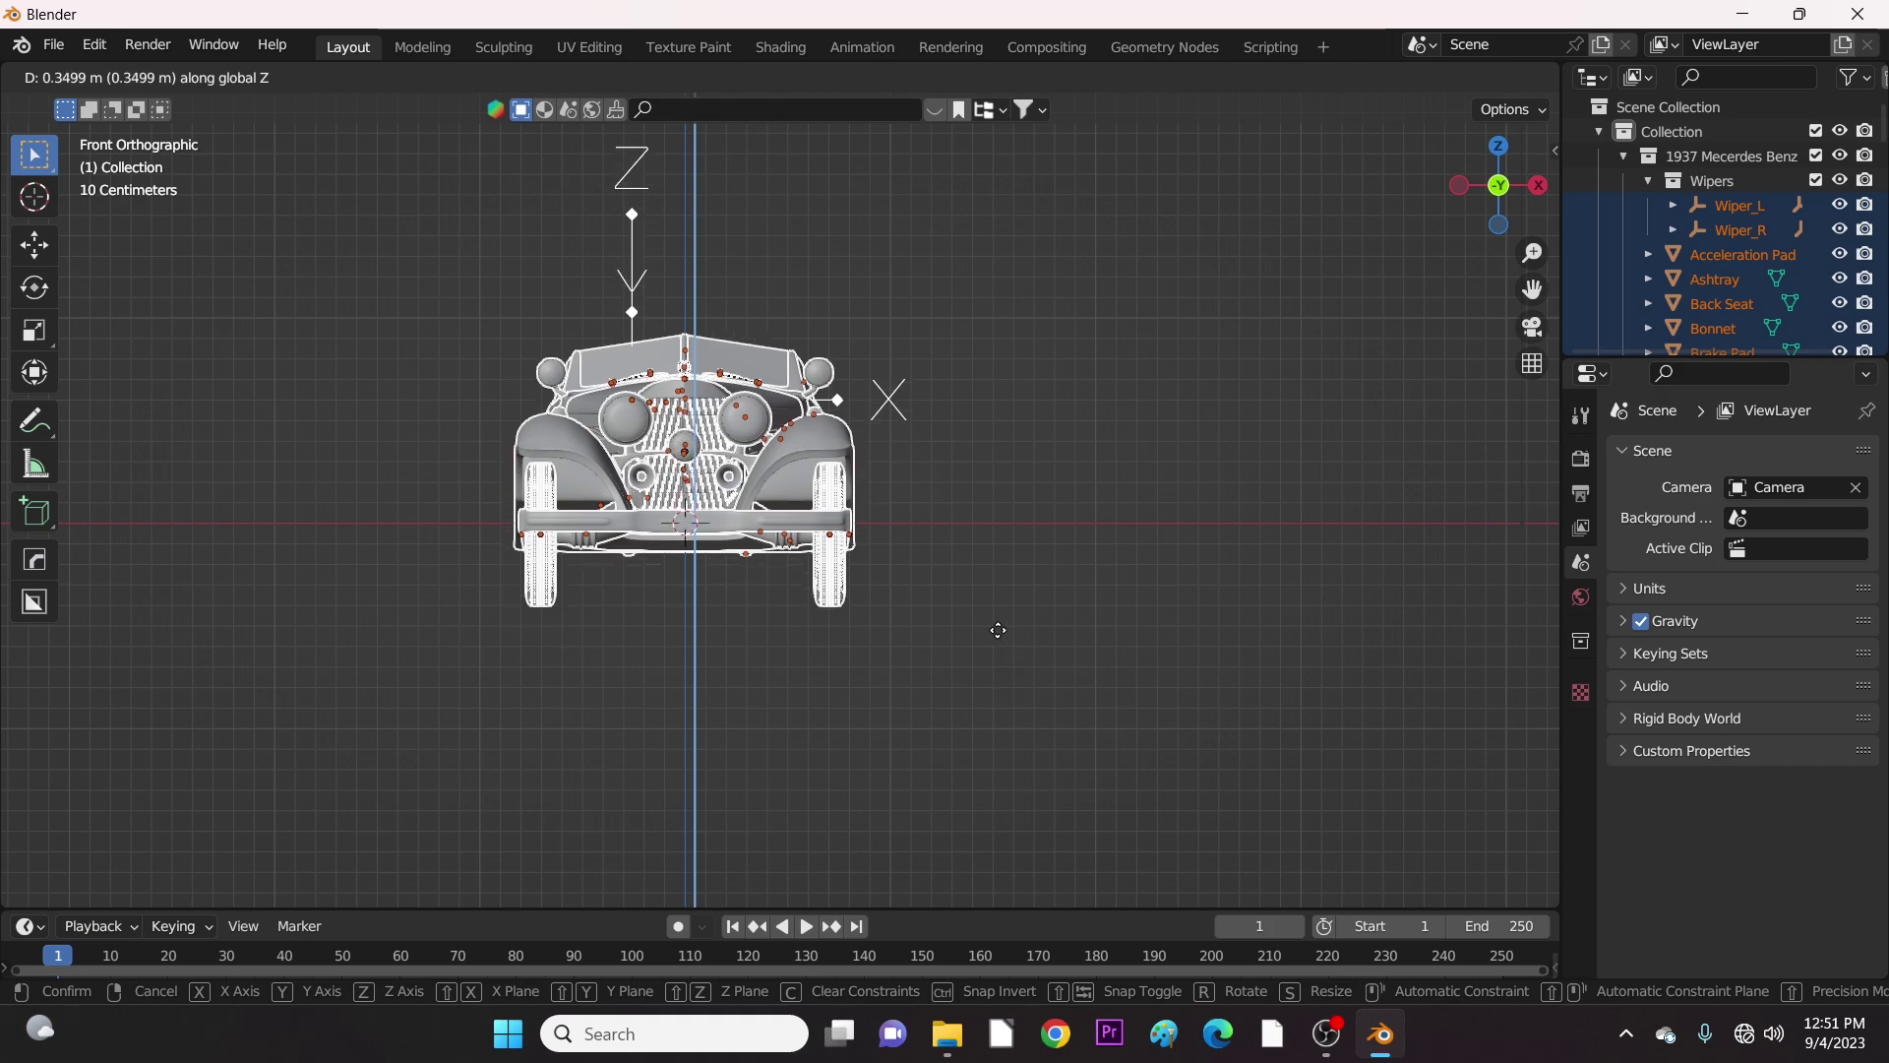
{"action": "left_click", "coordinate": [977, 545]}
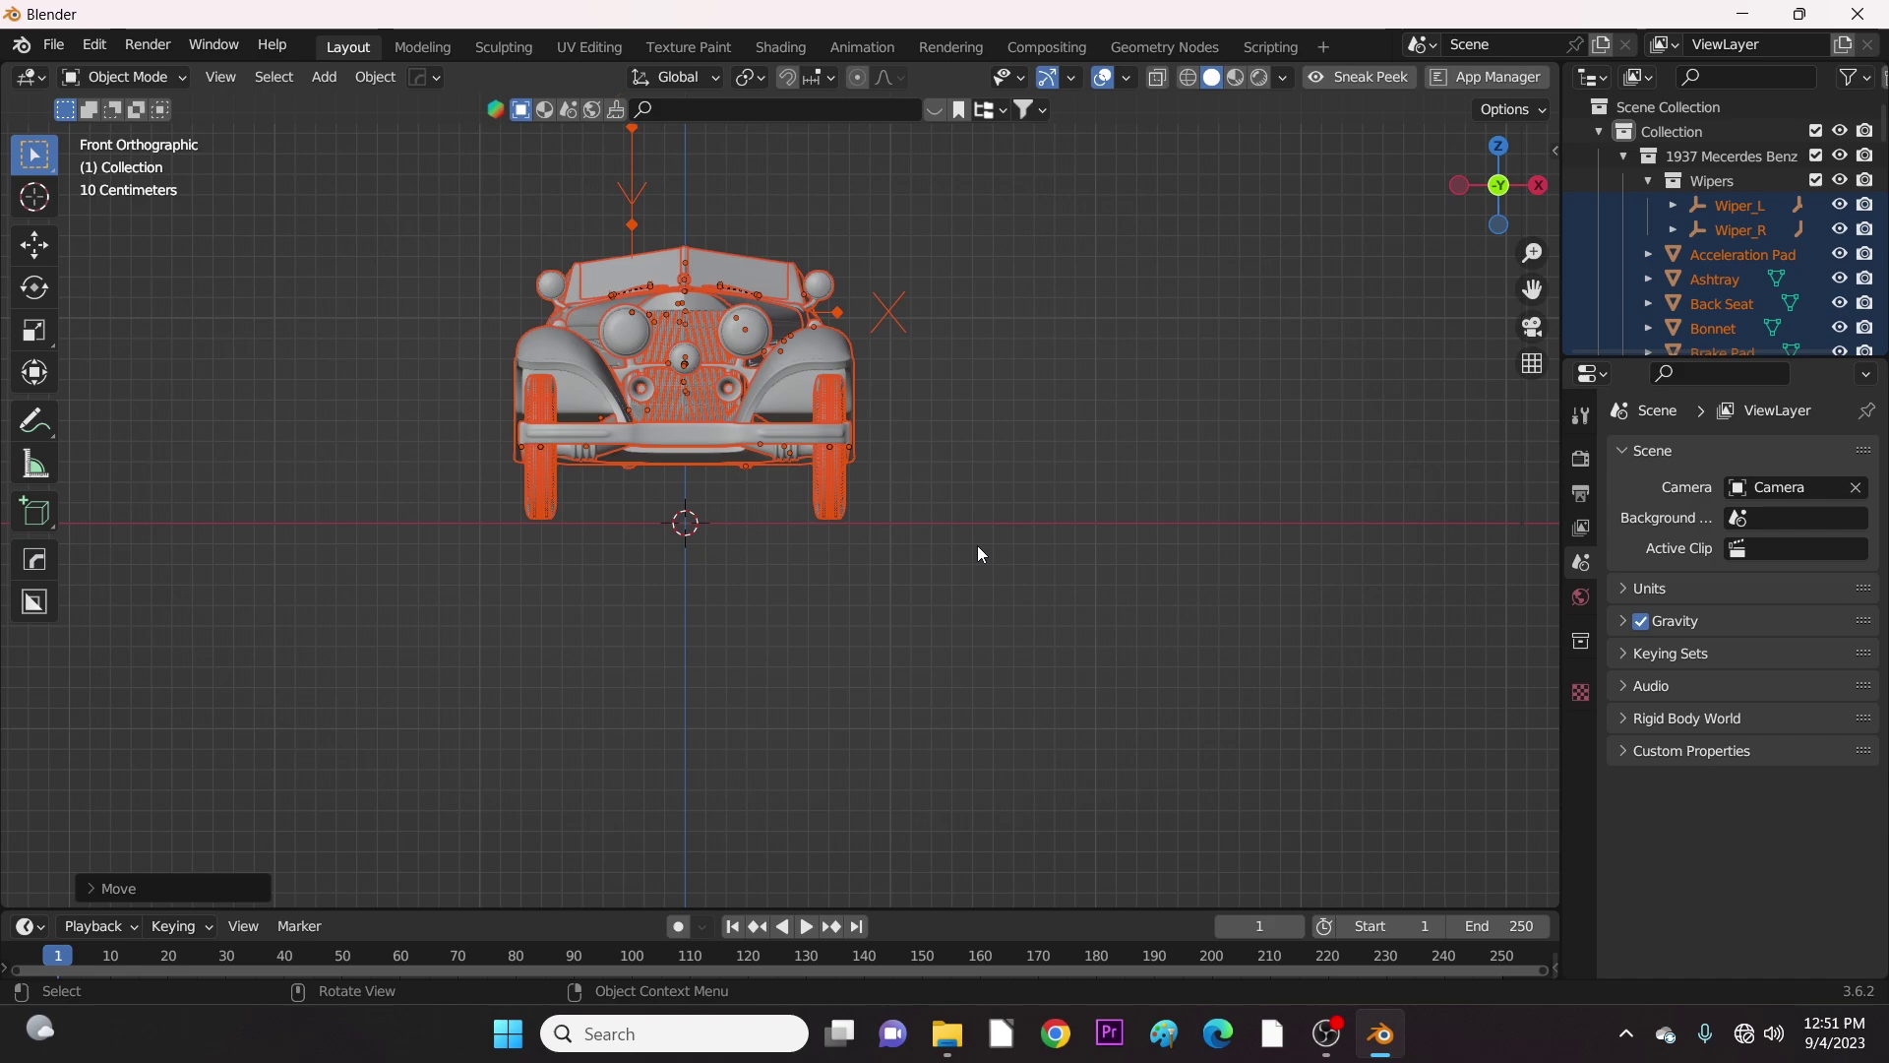
Zoom in and fine-tune the car's Z position so the tyres rest on the ground.
{"action": "scroll", "coordinate": [842, 571], "scroll_direction": "up", "scroll_amount": 2}
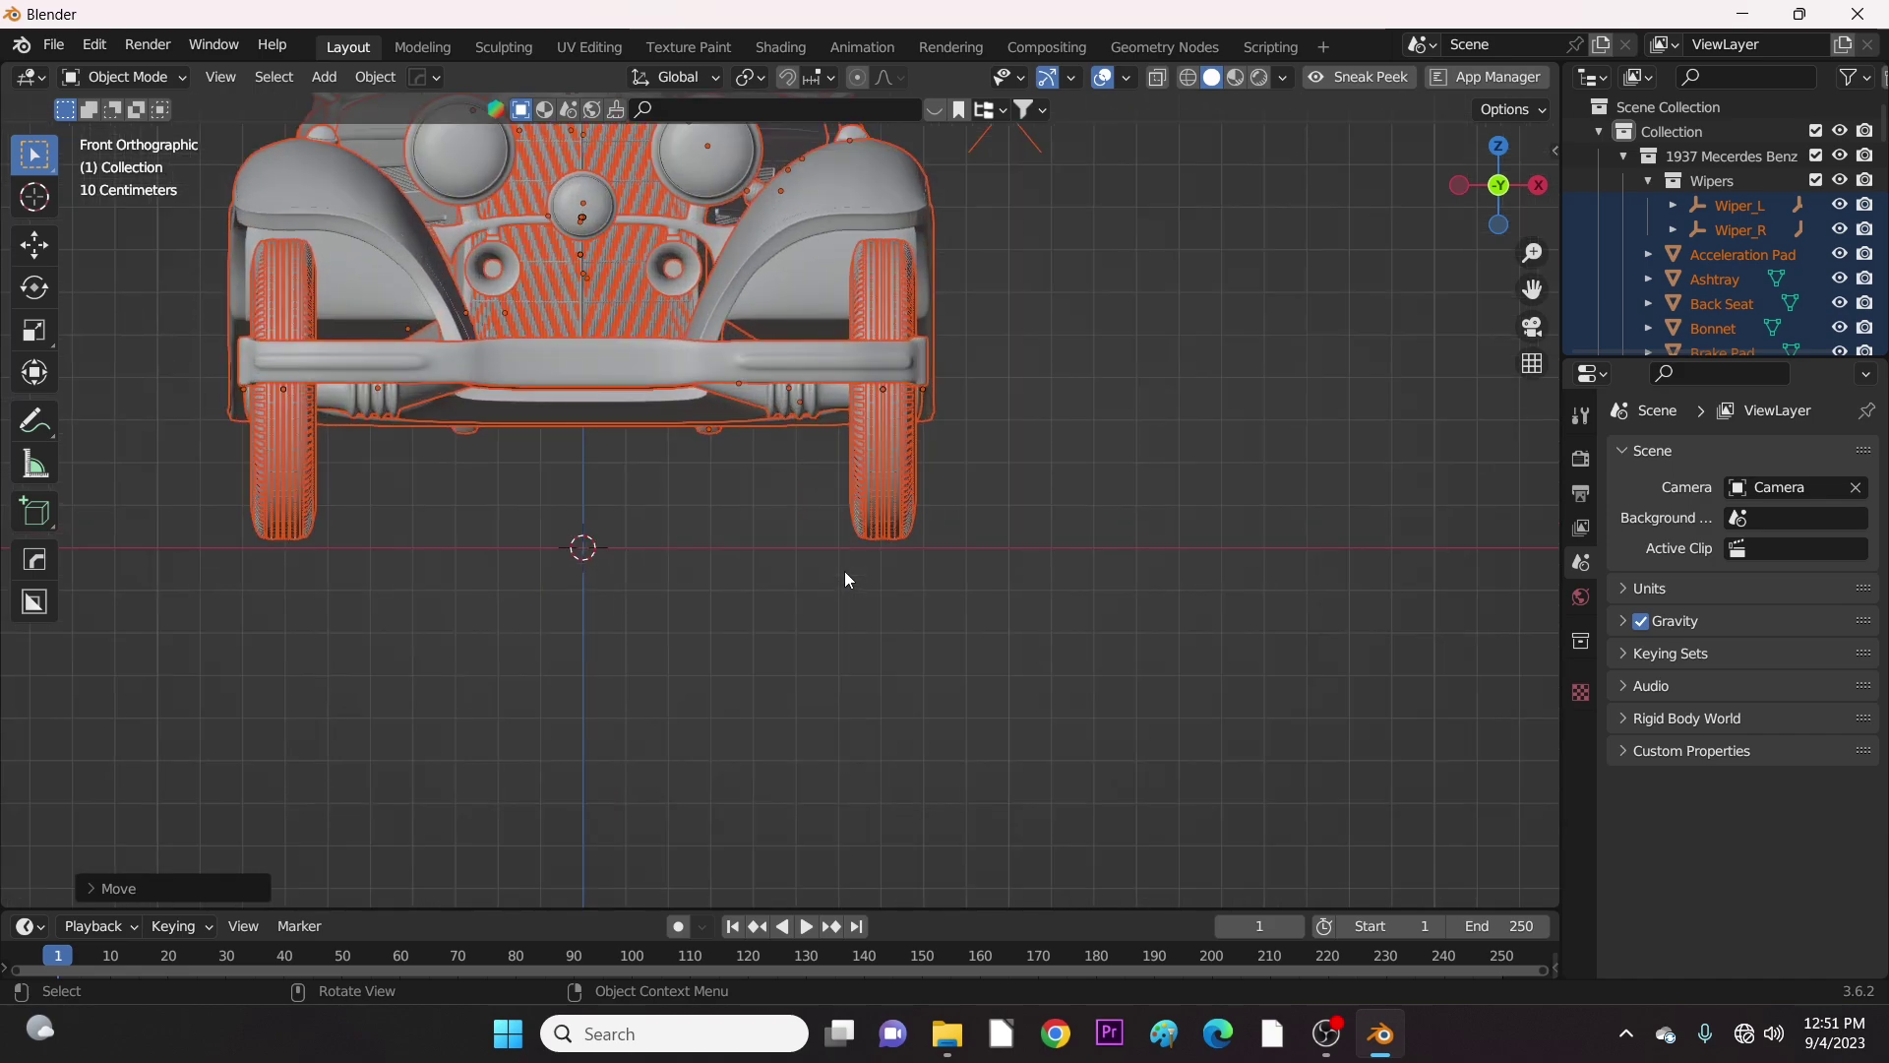
{"action": "scroll", "coordinate": [971, 563], "scroll_direction": "up", "scroll_amount": 3}
{"action": "scroll", "coordinate": [970, 571], "scroll_direction": "up", "scroll_amount": 1}
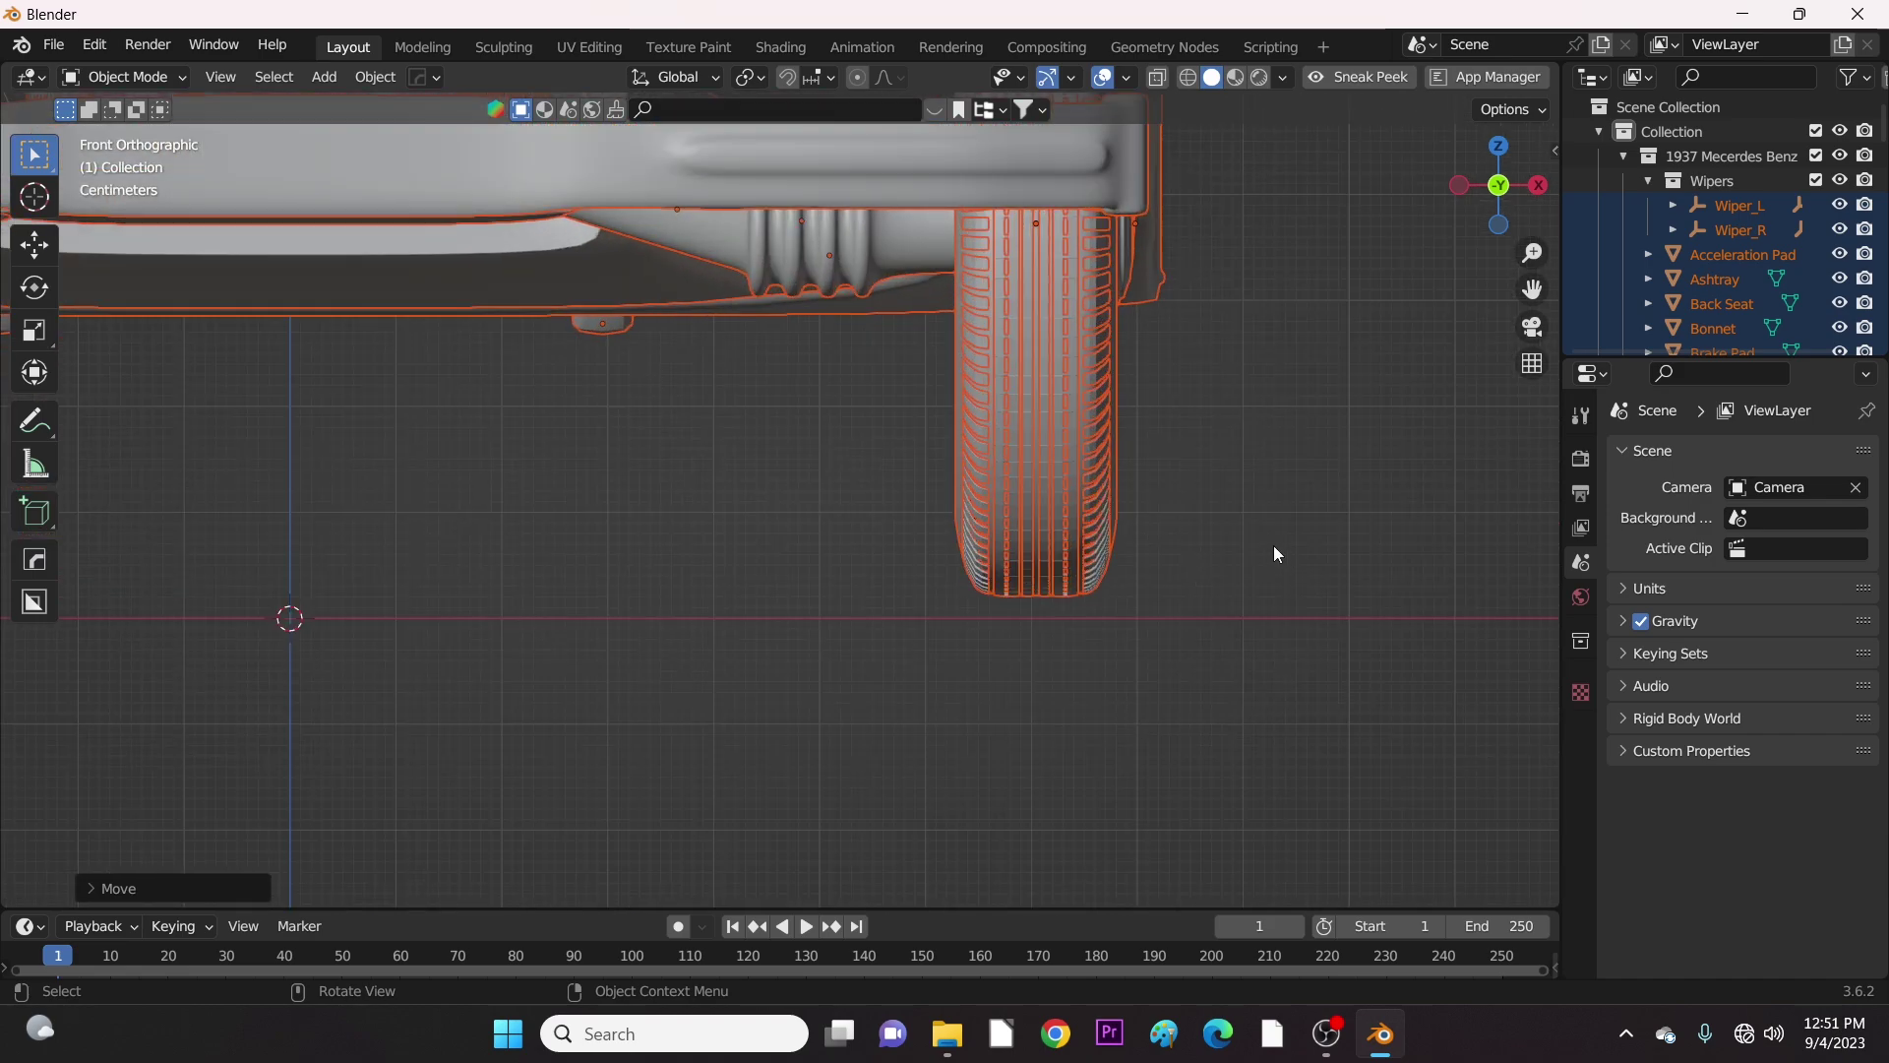
{"action": "key", "text": "g"}
{"action": "key", "text": "z"}
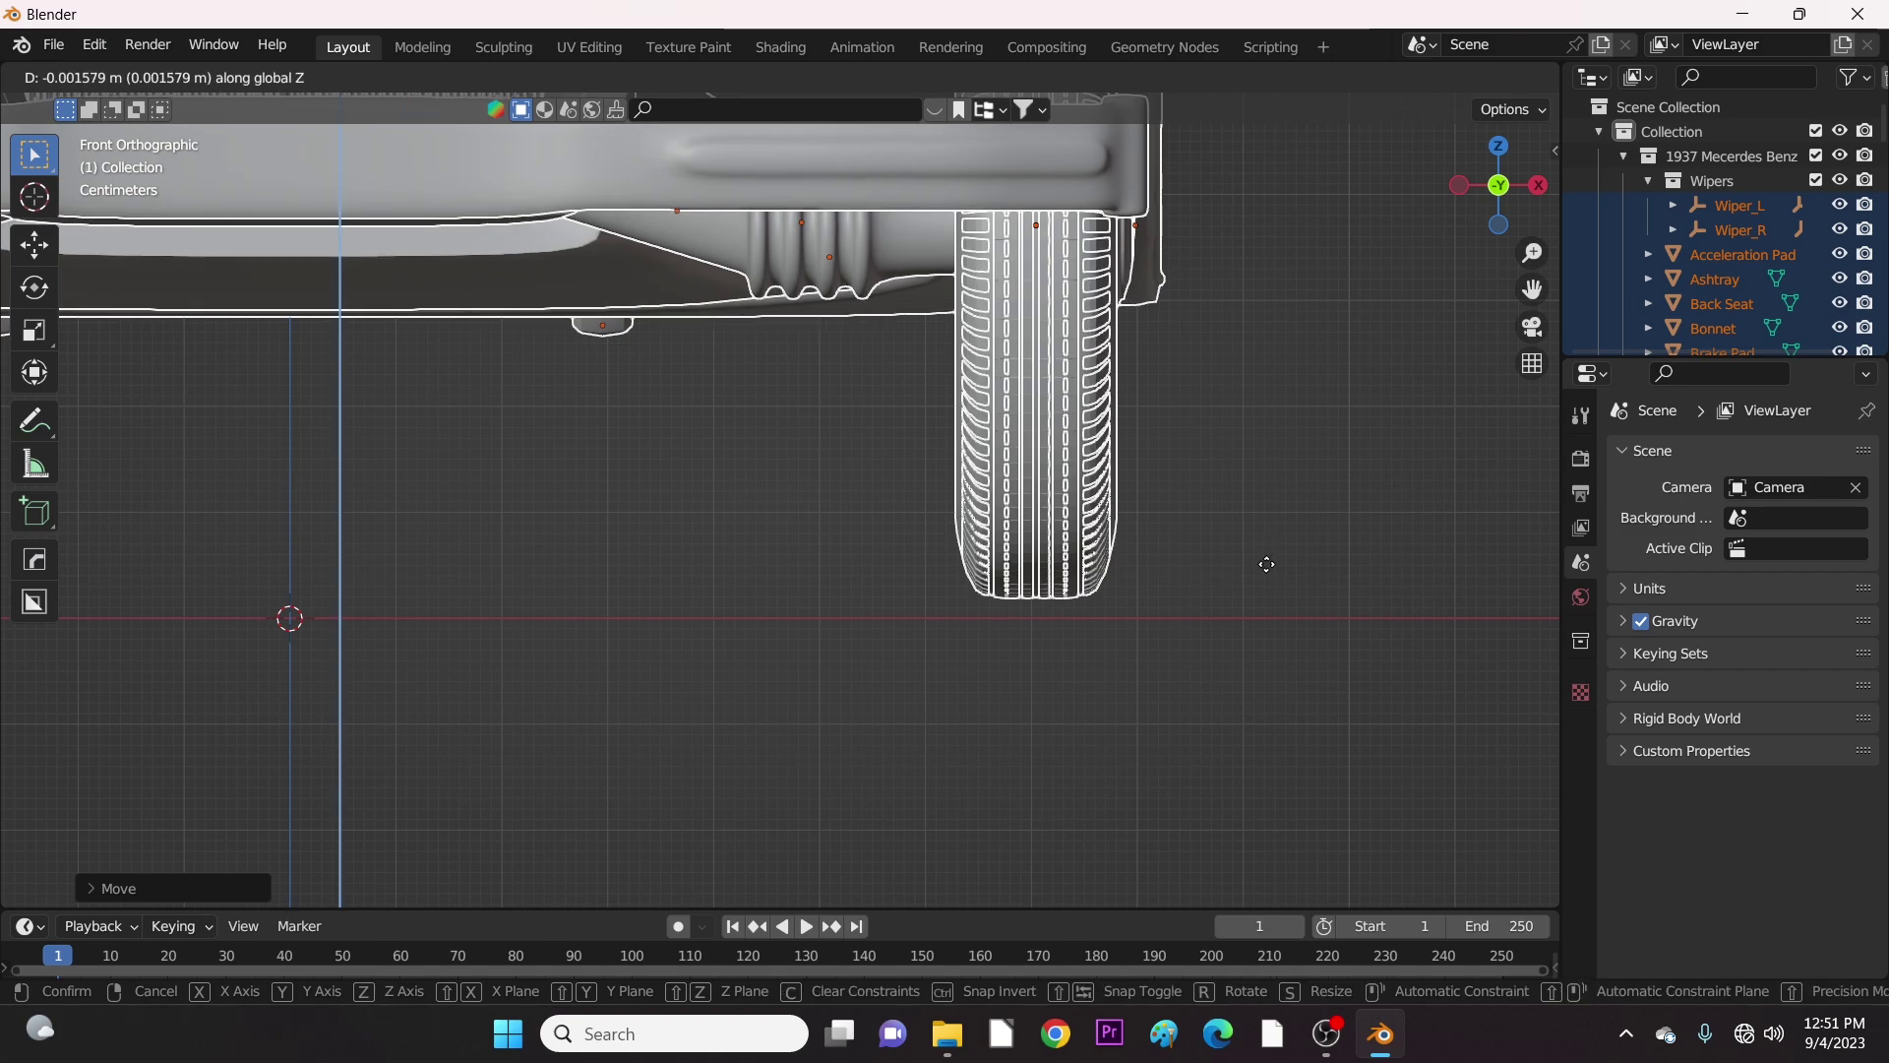
{"action": "left_click", "coordinate": [1244, 665]}
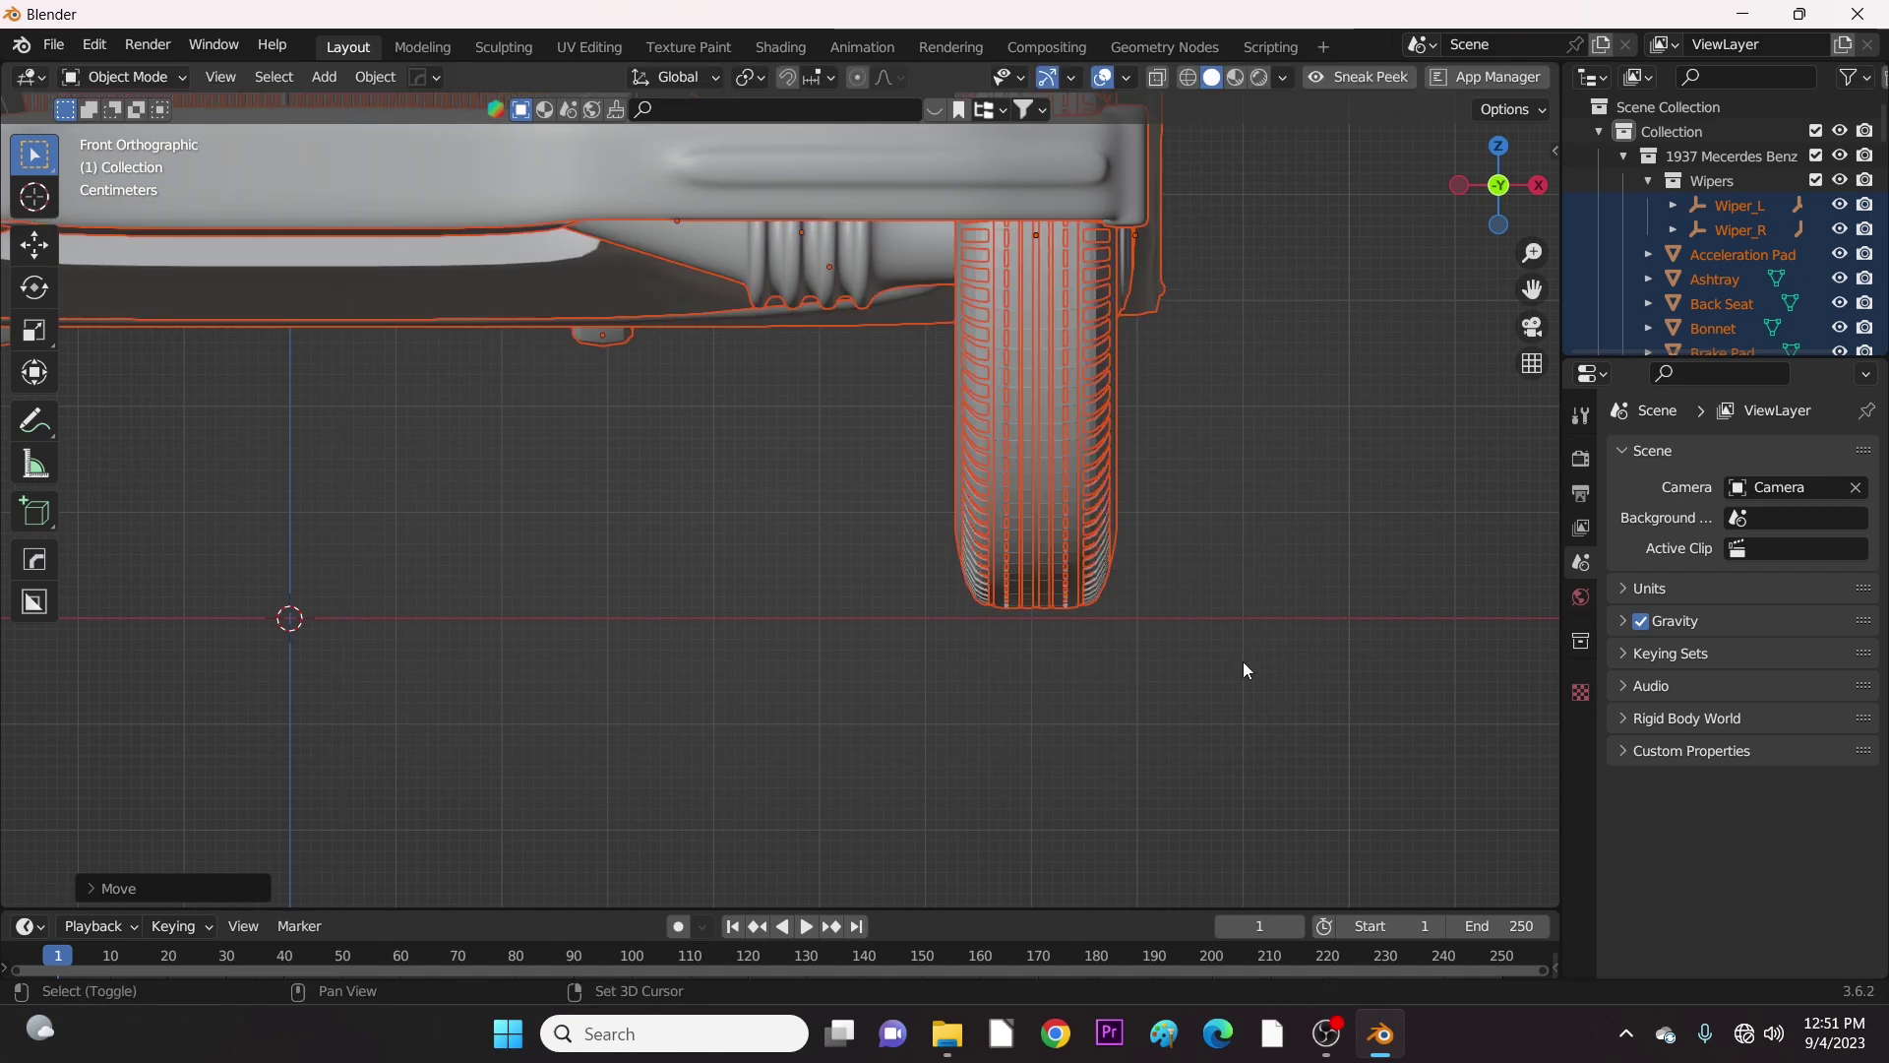
{"action": "scroll", "coordinate": [1243, 661], "scroll_direction": "down", "scroll_amount": 2}
{"action": "middle_click_drag", "start_coordinate": [1299, 578], "coordinate": [757, 644]}
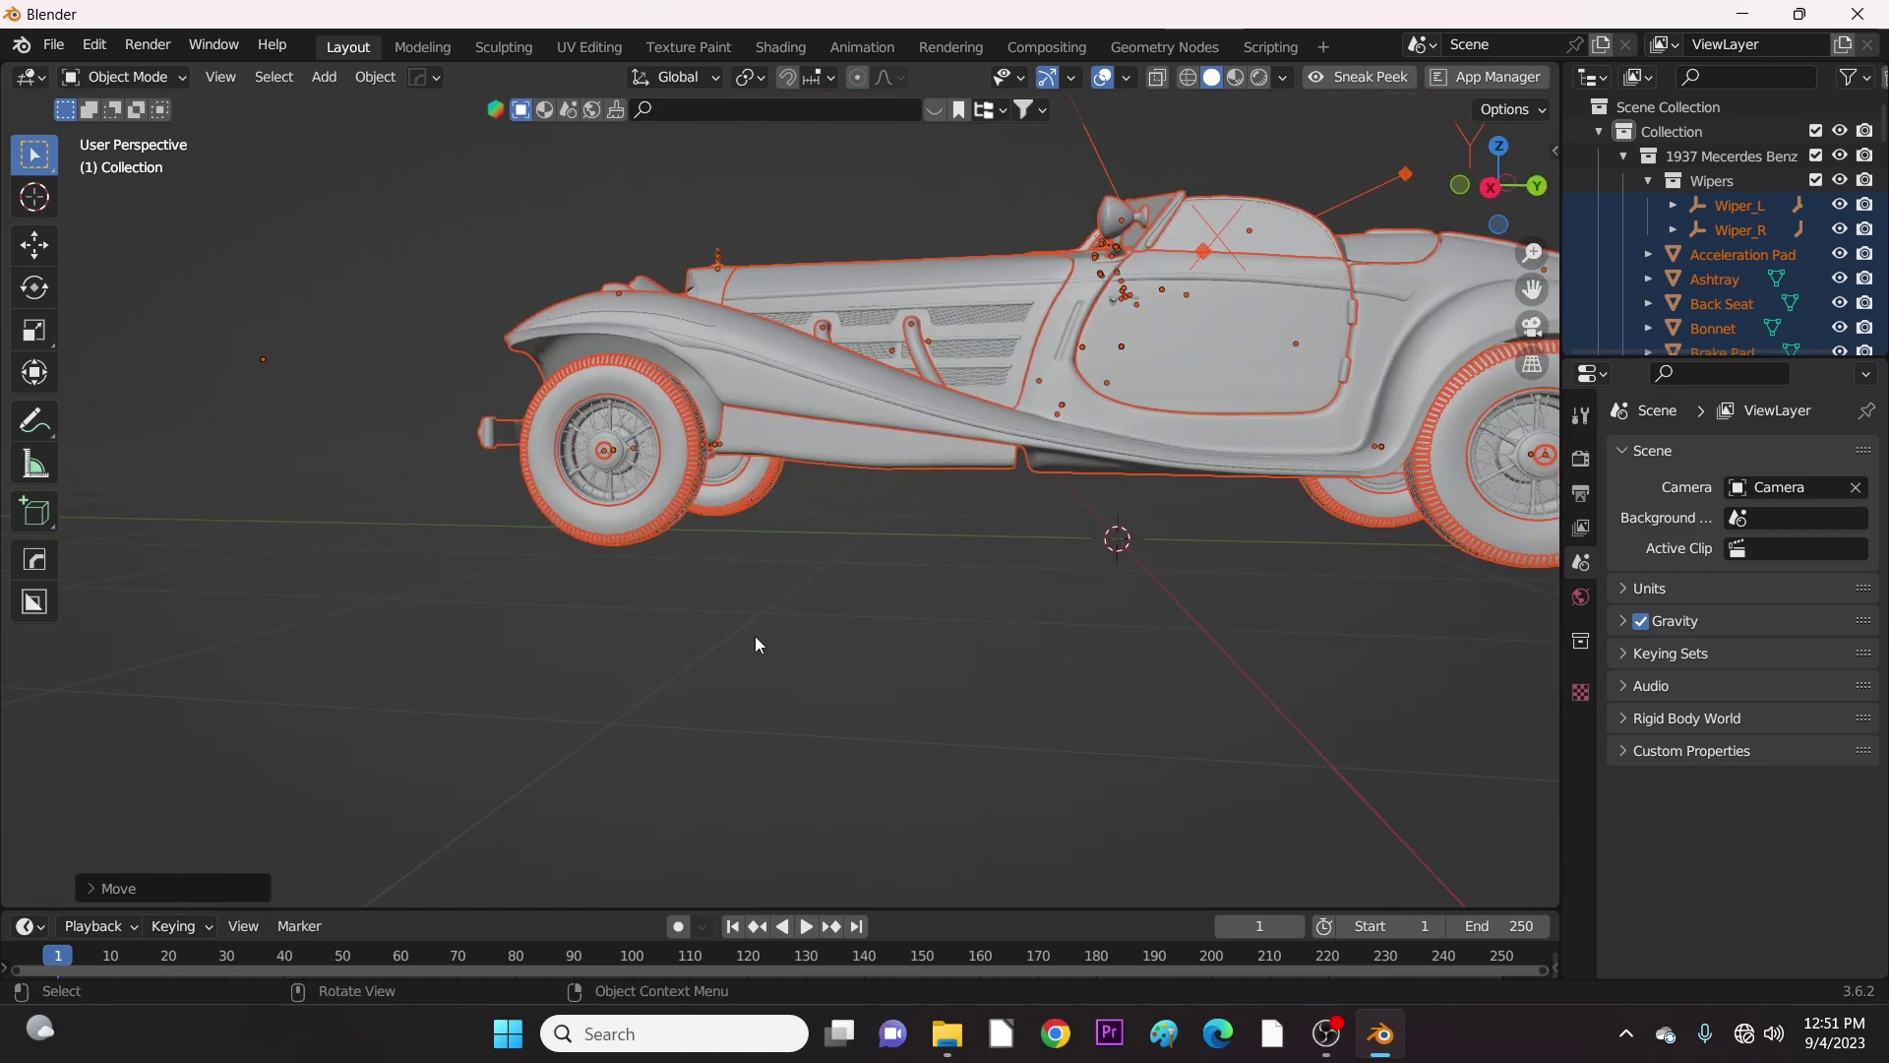
{"action": "left_click", "coordinate": [758, 644]}
{"action": "middle_click_drag", "start_coordinate": [948, 496], "coordinate": [963, 727]}
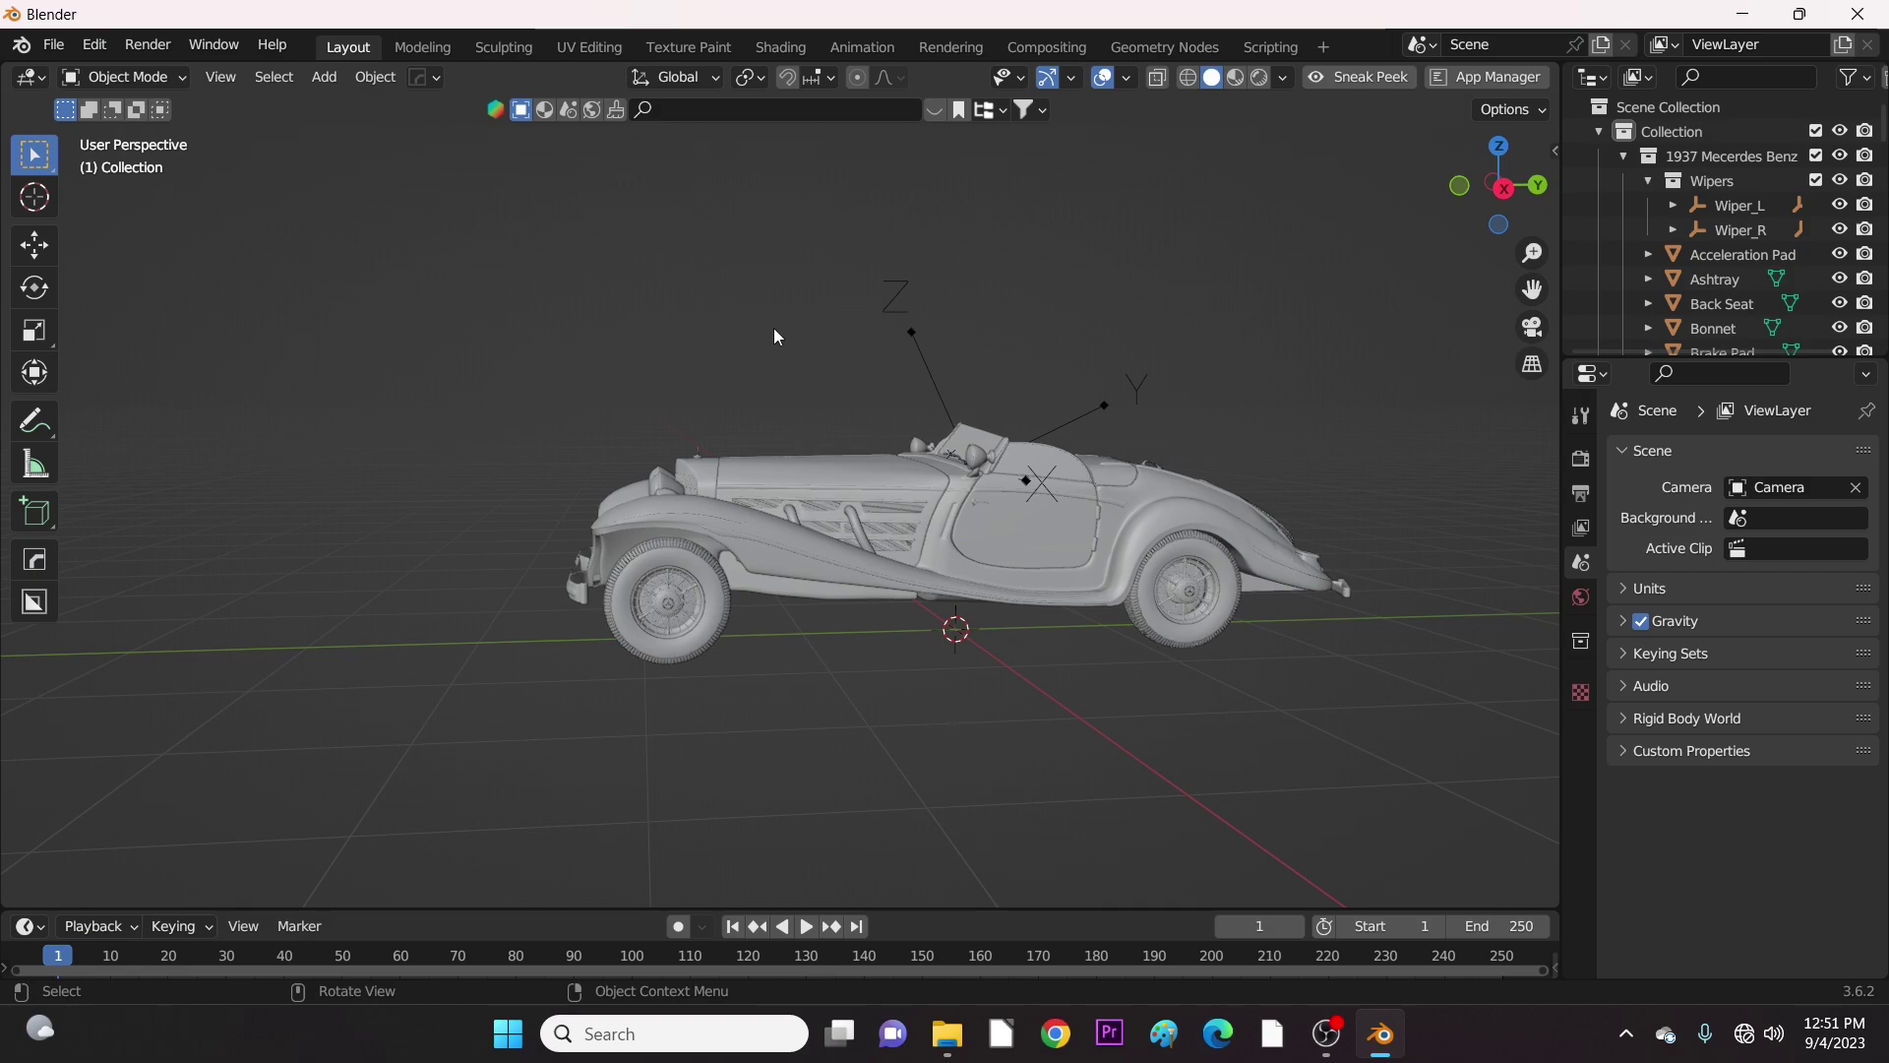
{"action": "left_click", "coordinate": [1460, 185]}
{"action": "left_click_drag", "start_coordinate": [648, 257], "coordinate": [827, 604]}
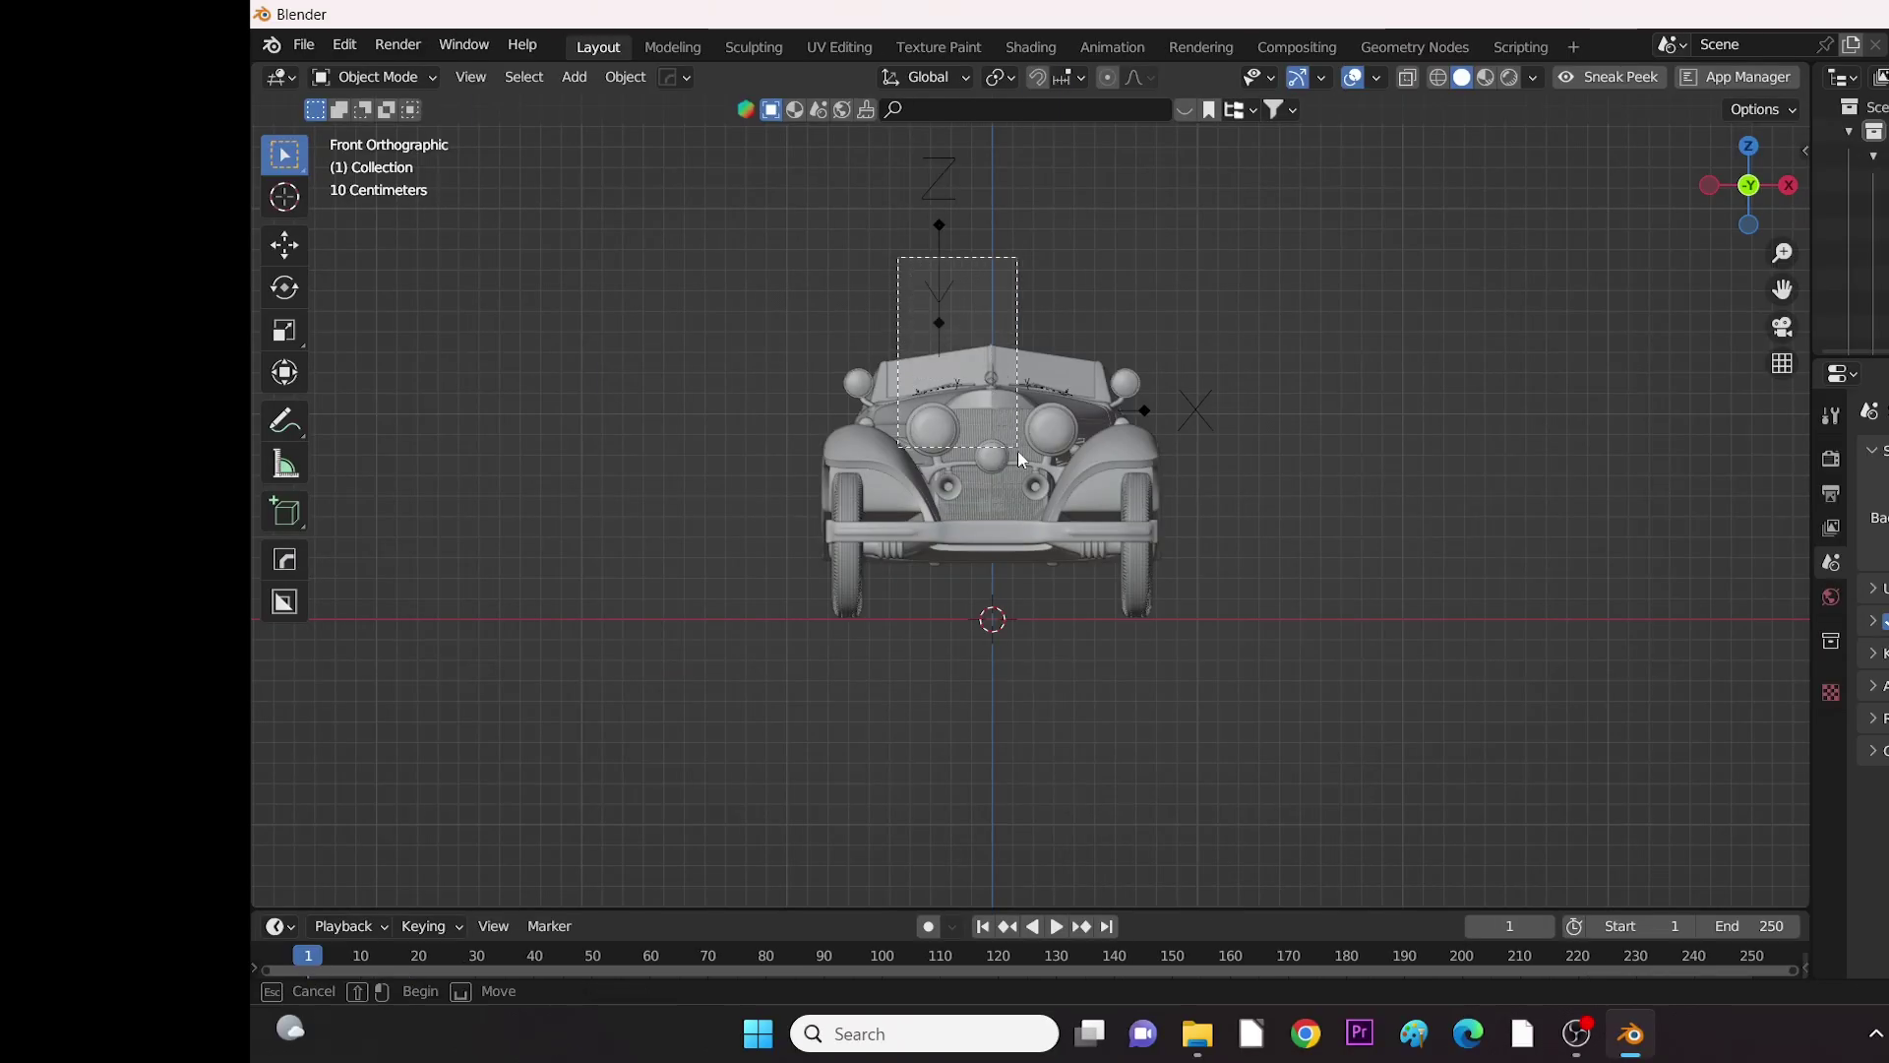
{"action": "left_click_drag", "start_coordinate": [1080, 612], "coordinate": [1091, 618]}
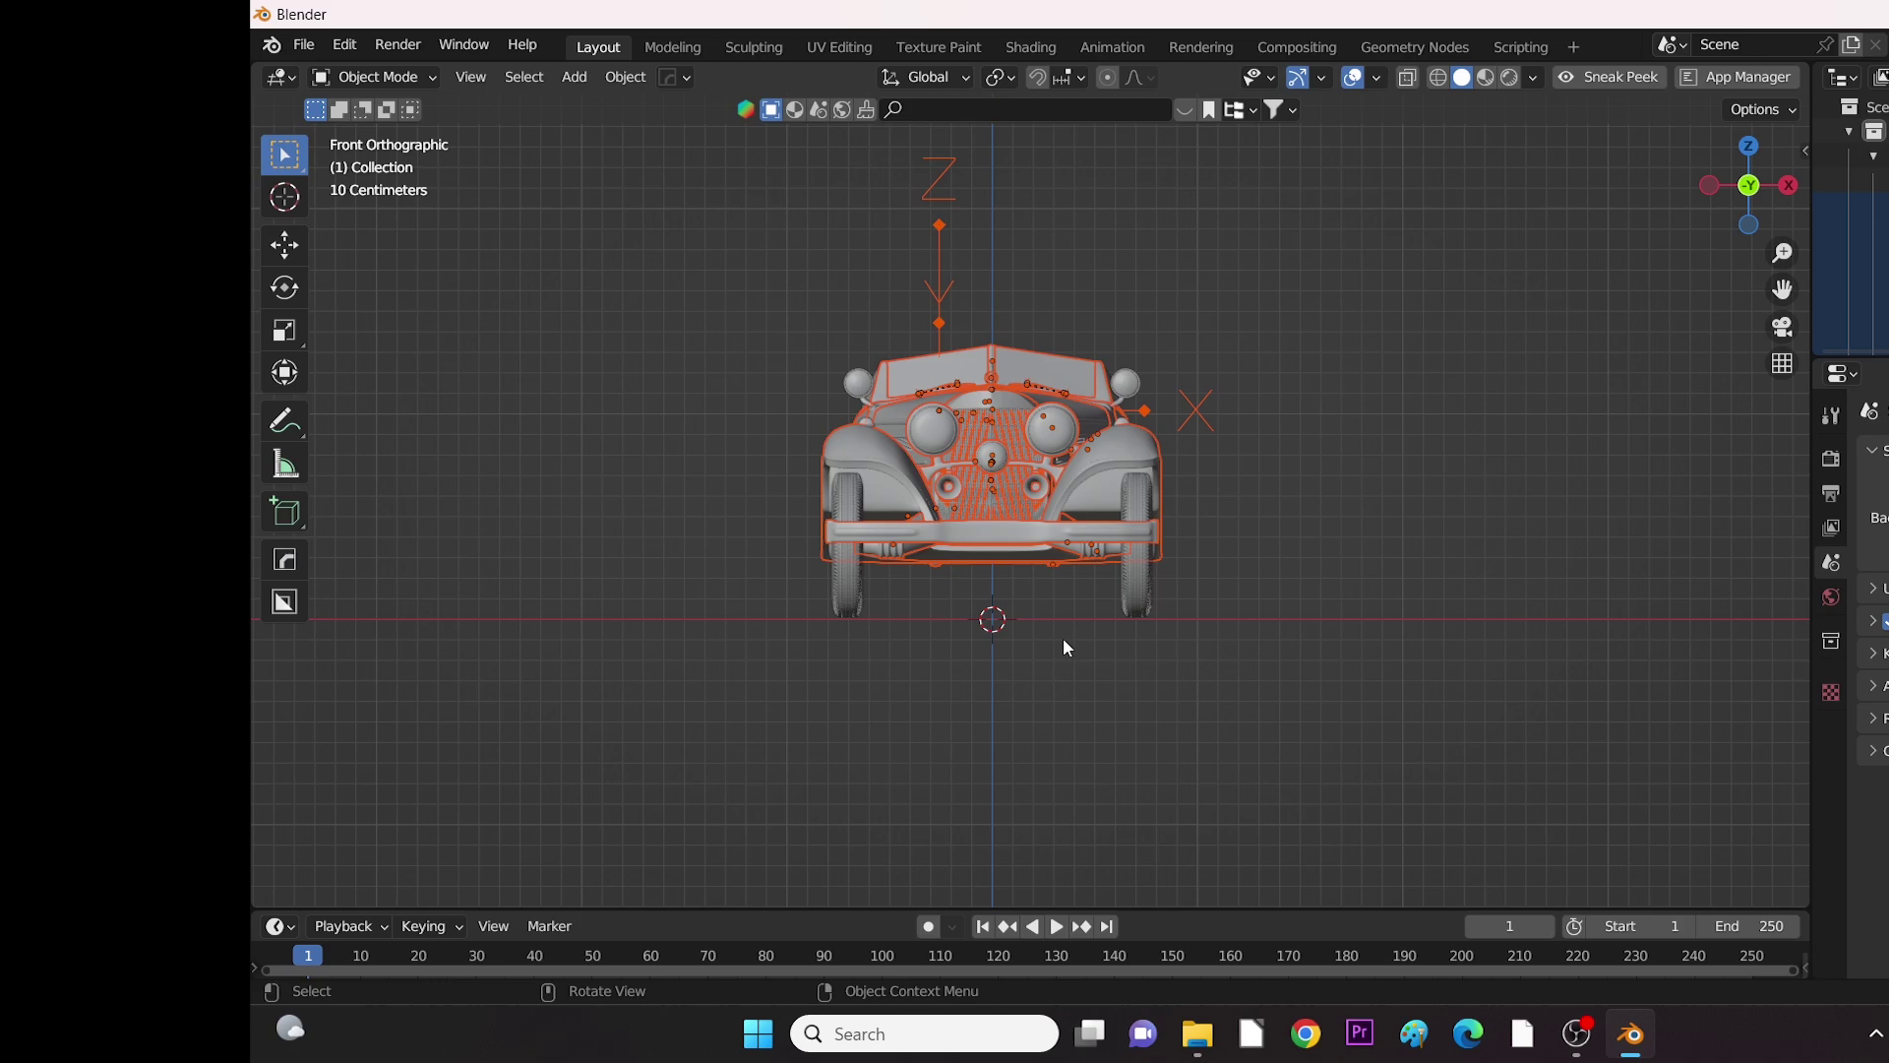
{"action": "scroll", "coordinate": [1052, 655], "scroll_direction": "up", "scroll_amount": 3}
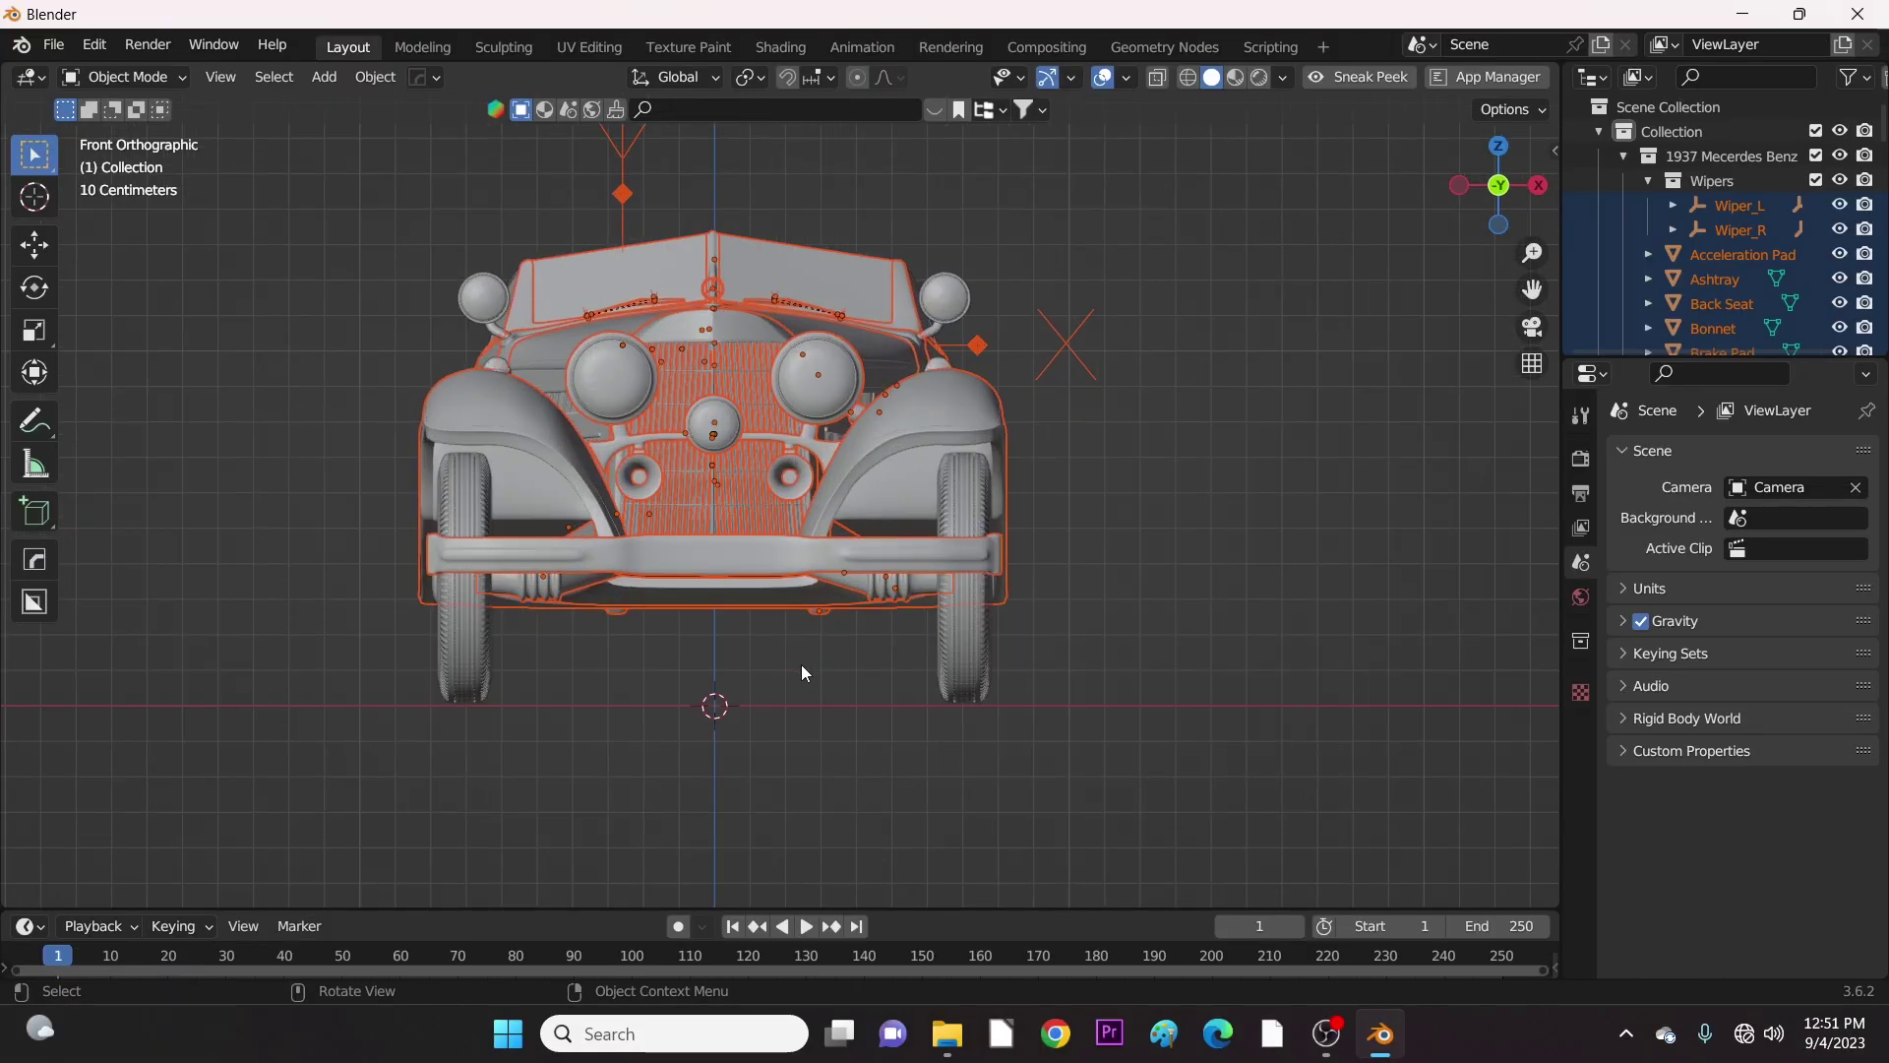
{"action": "middle_click_drag", "start_coordinate": [801, 664], "coordinate": [1082, 823]}
{"action": "scroll", "coordinate": [1037, 706], "scroll_direction": "down", "scroll_amount": 2}
Hide the body parts, headlamps and fenders so only the wheels remain visible.
{"action": "key", "text": "h"}
{"action": "middle_click_drag", "start_coordinate": [994, 740], "coordinate": [985, 820]}
{"action": "left_click", "coordinate": [842, 583]}
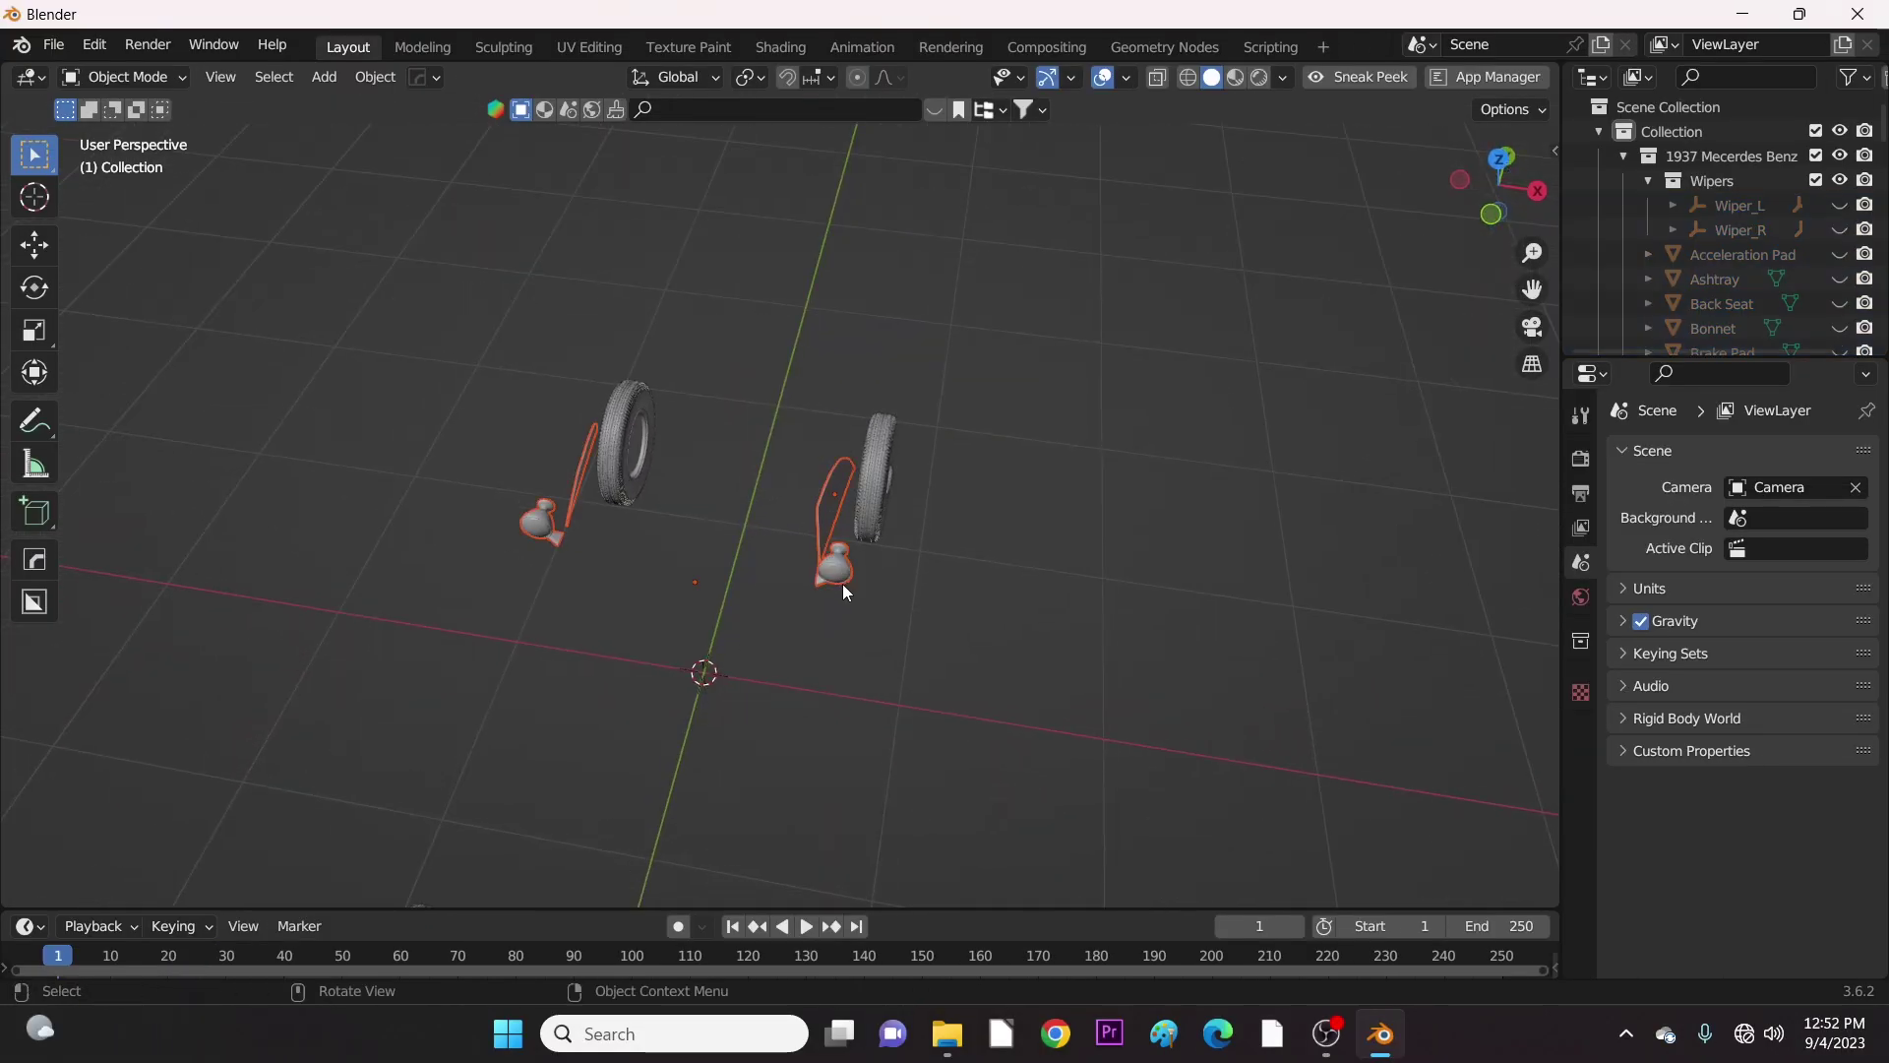
{"action": "key", "text": "h"}
{"action": "key", "text": "alt+h"}
{"action": "middle_click_drag", "start_coordinate": [842, 604], "coordinate": [918, 638]}
Apply rotation and scale to the front-left emblem cover as single-user data.
{"action": "left_click", "coordinate": [990, 630]}
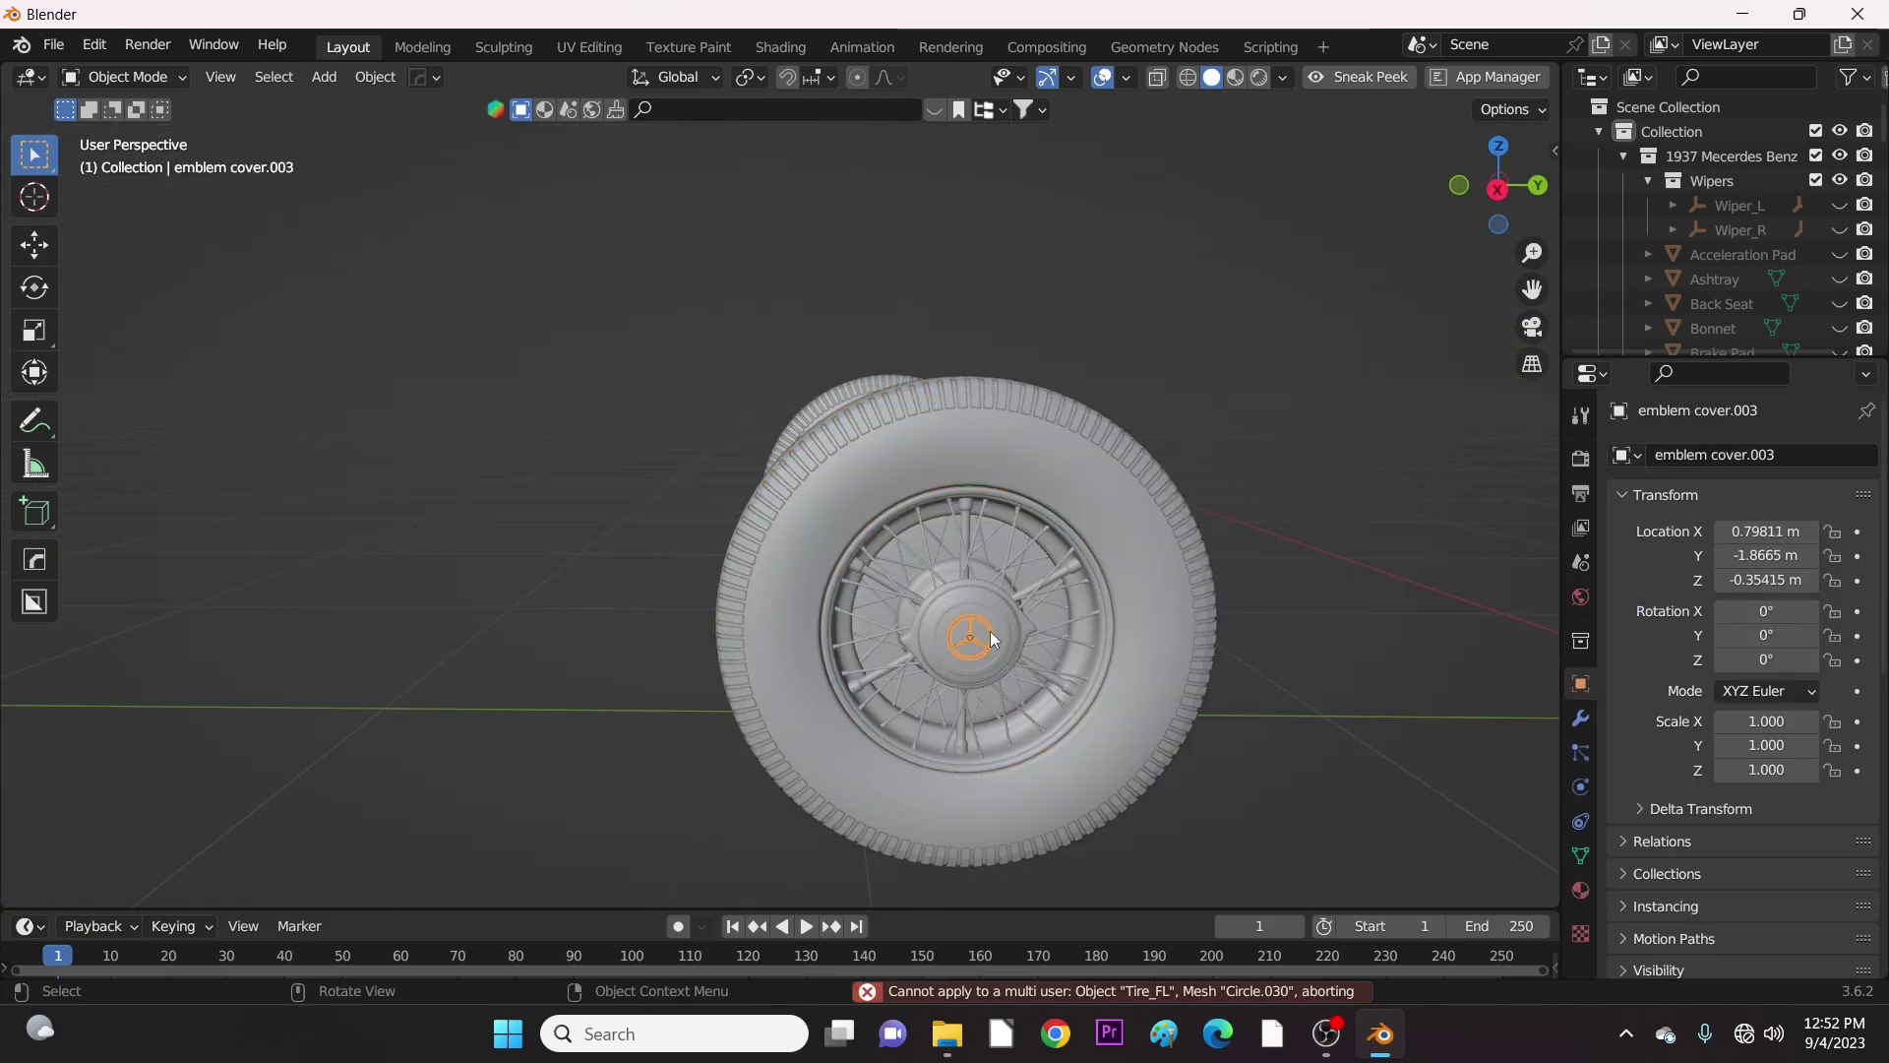
{"action": "key", "text": "ctrl+a"}
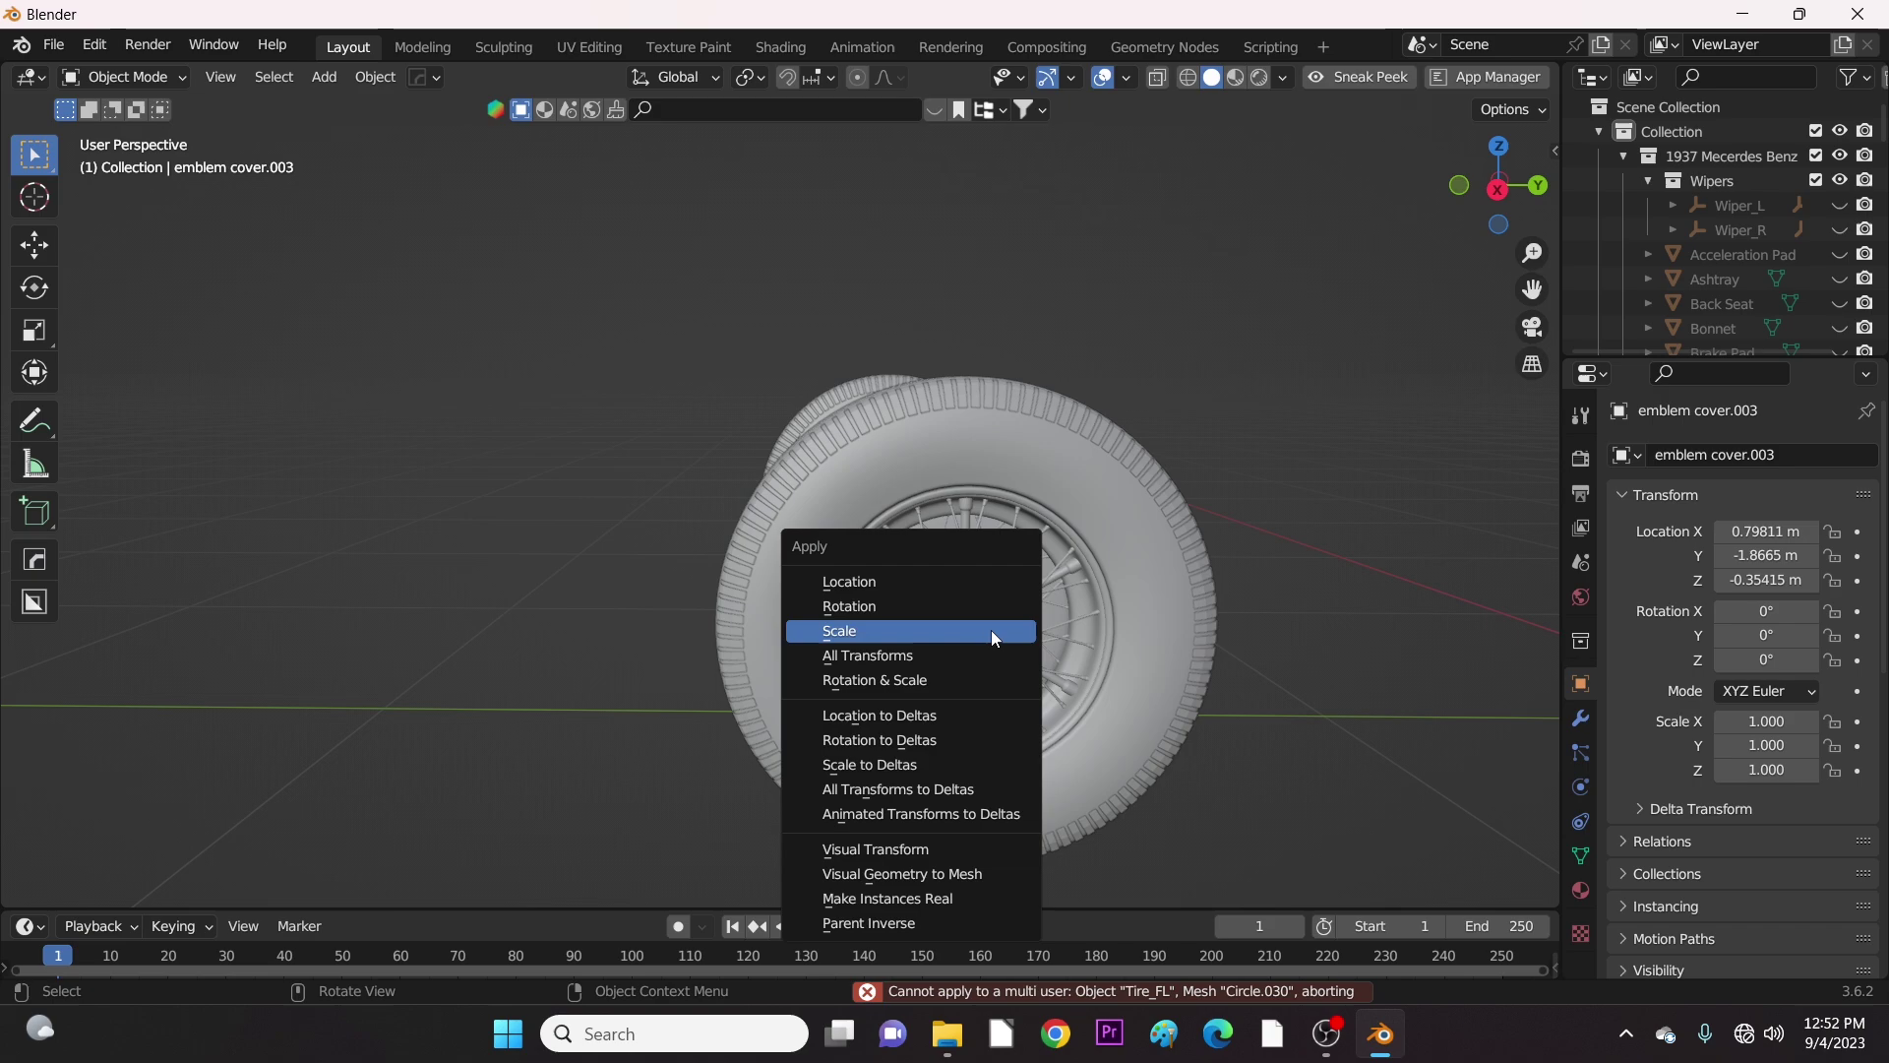
{"action": "left_click", "coordinate": [966, 681]}
{"action": "left_click", "coordinate": [970, 681]}
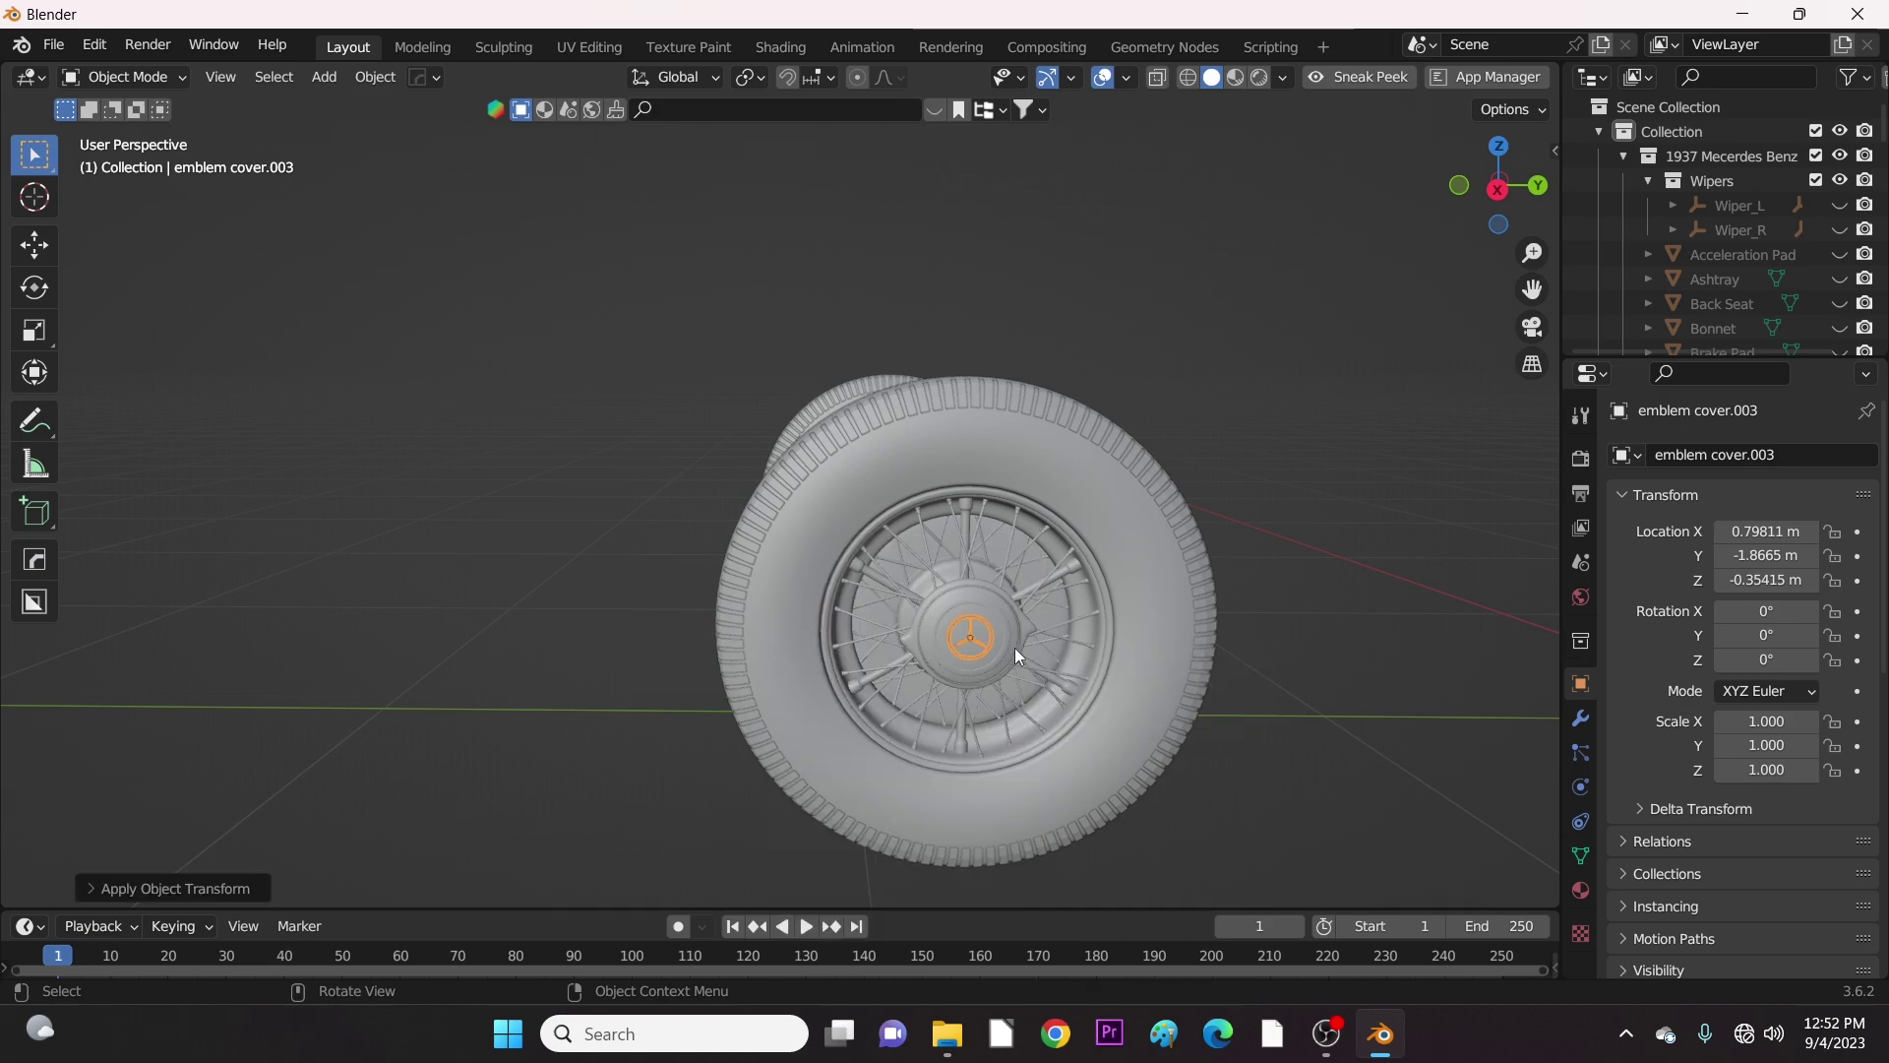
{"action": "scroll", "coordinate": [1014, 647], "scroll_direction": "up", "scroll_amount": 2}
Apply rotation and scale to the front-left rim Rim_FL and tire Tire_FL.
{"action": "left_click", "coordinate": [1079, 616]}
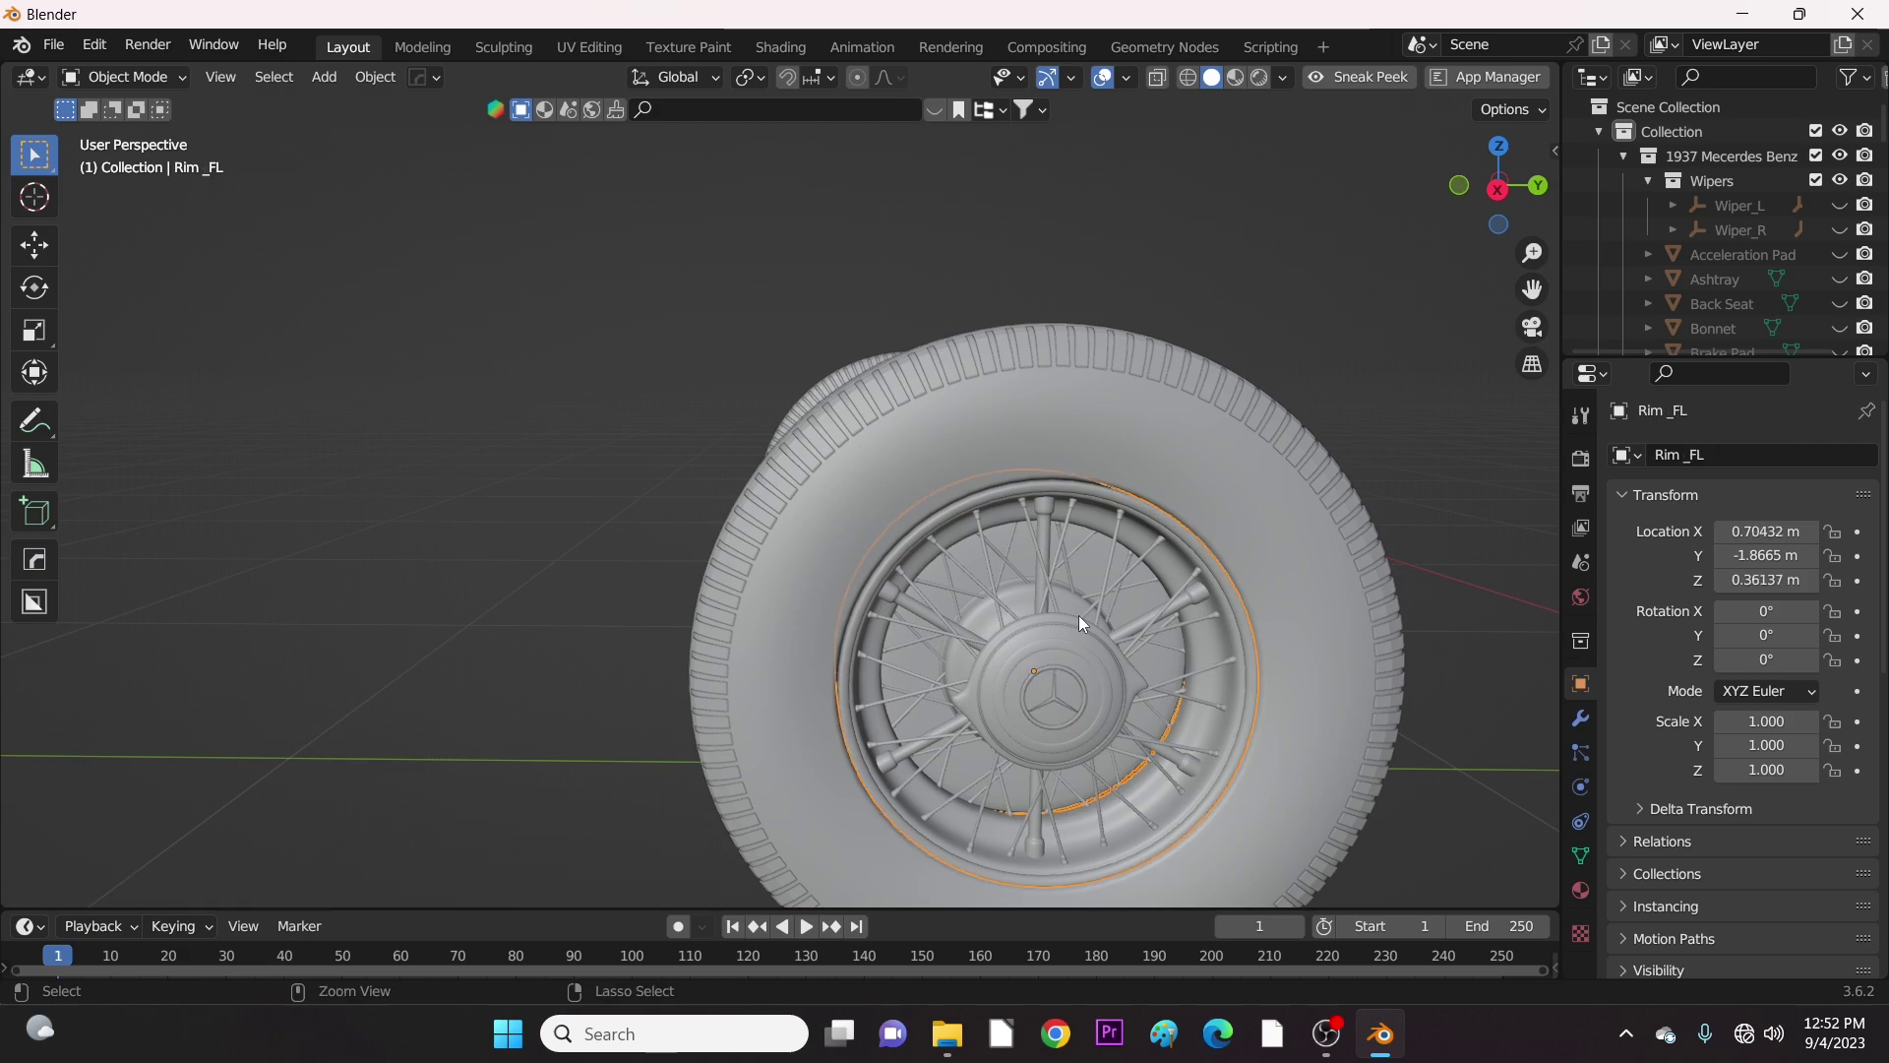
{"action": "key", "text": "ctrl+a"}
{"action": "left_click", "coordinate": [1078, 616]}
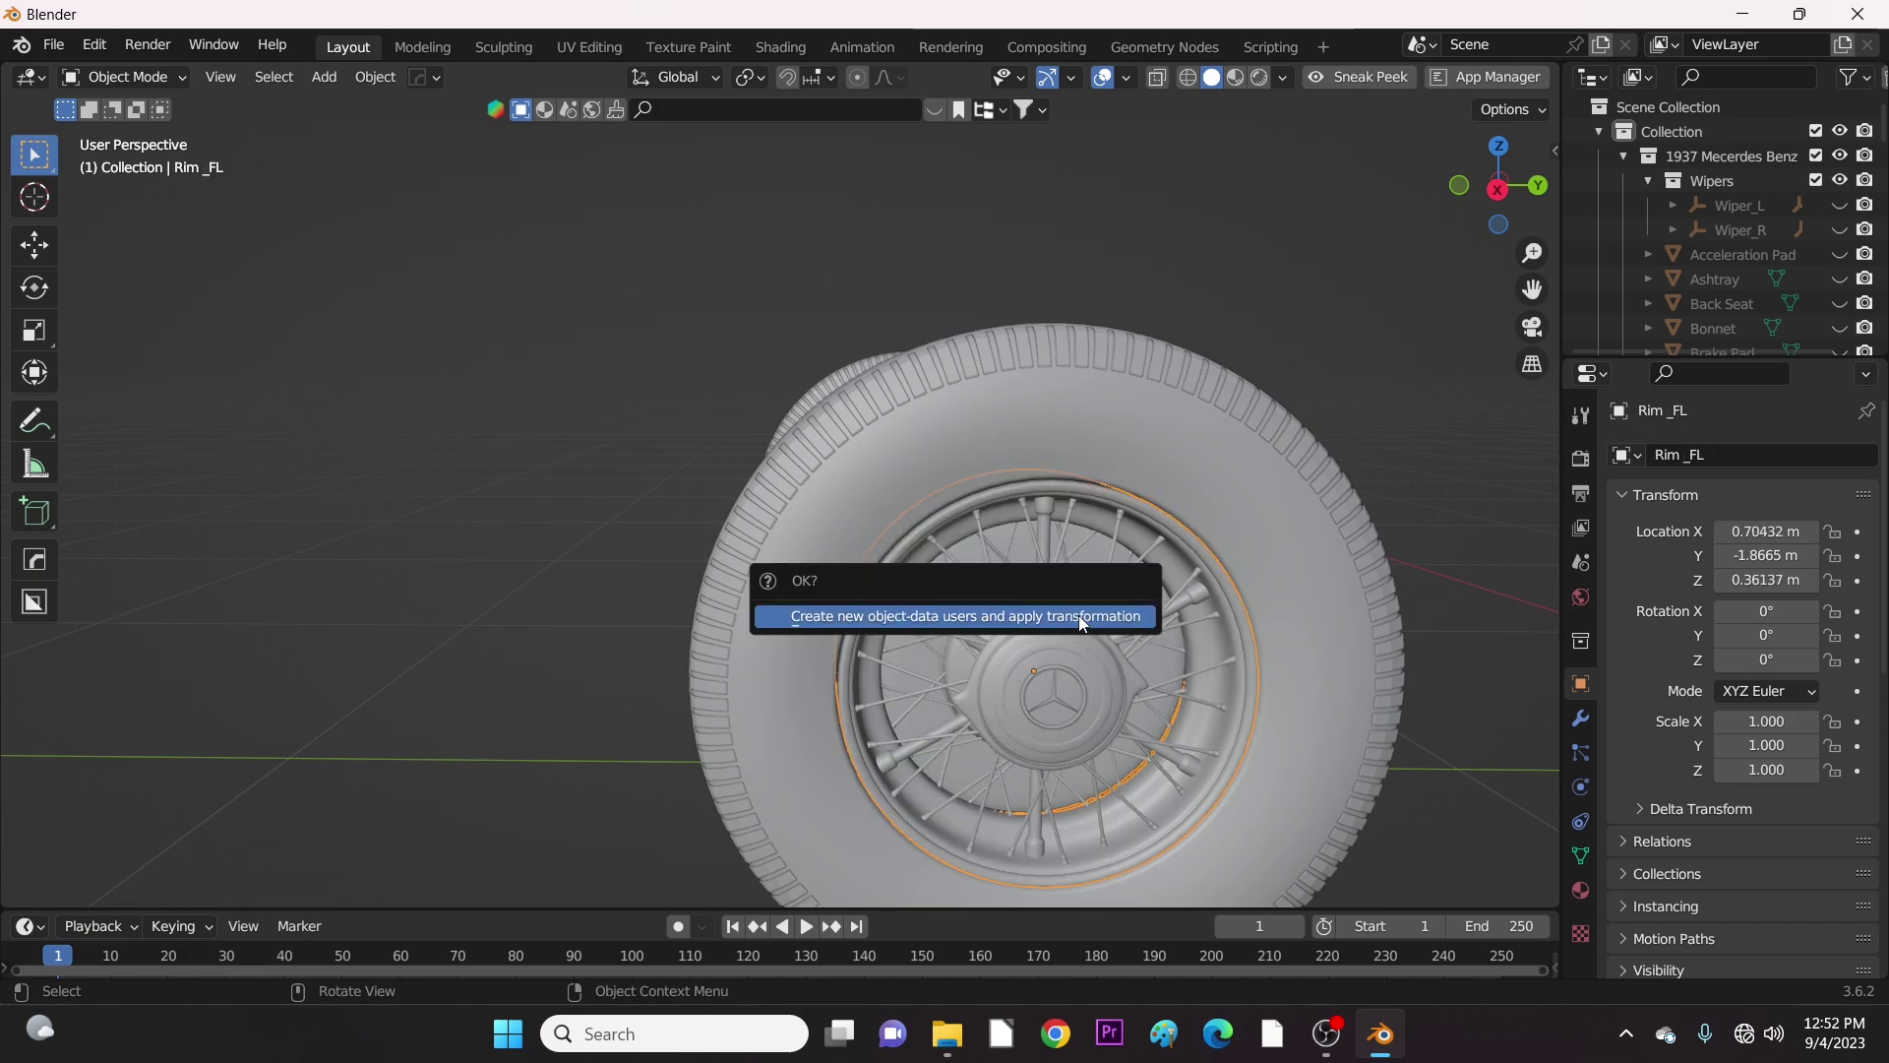
{"action": "left_click", "coordinate": [1078, 616]}
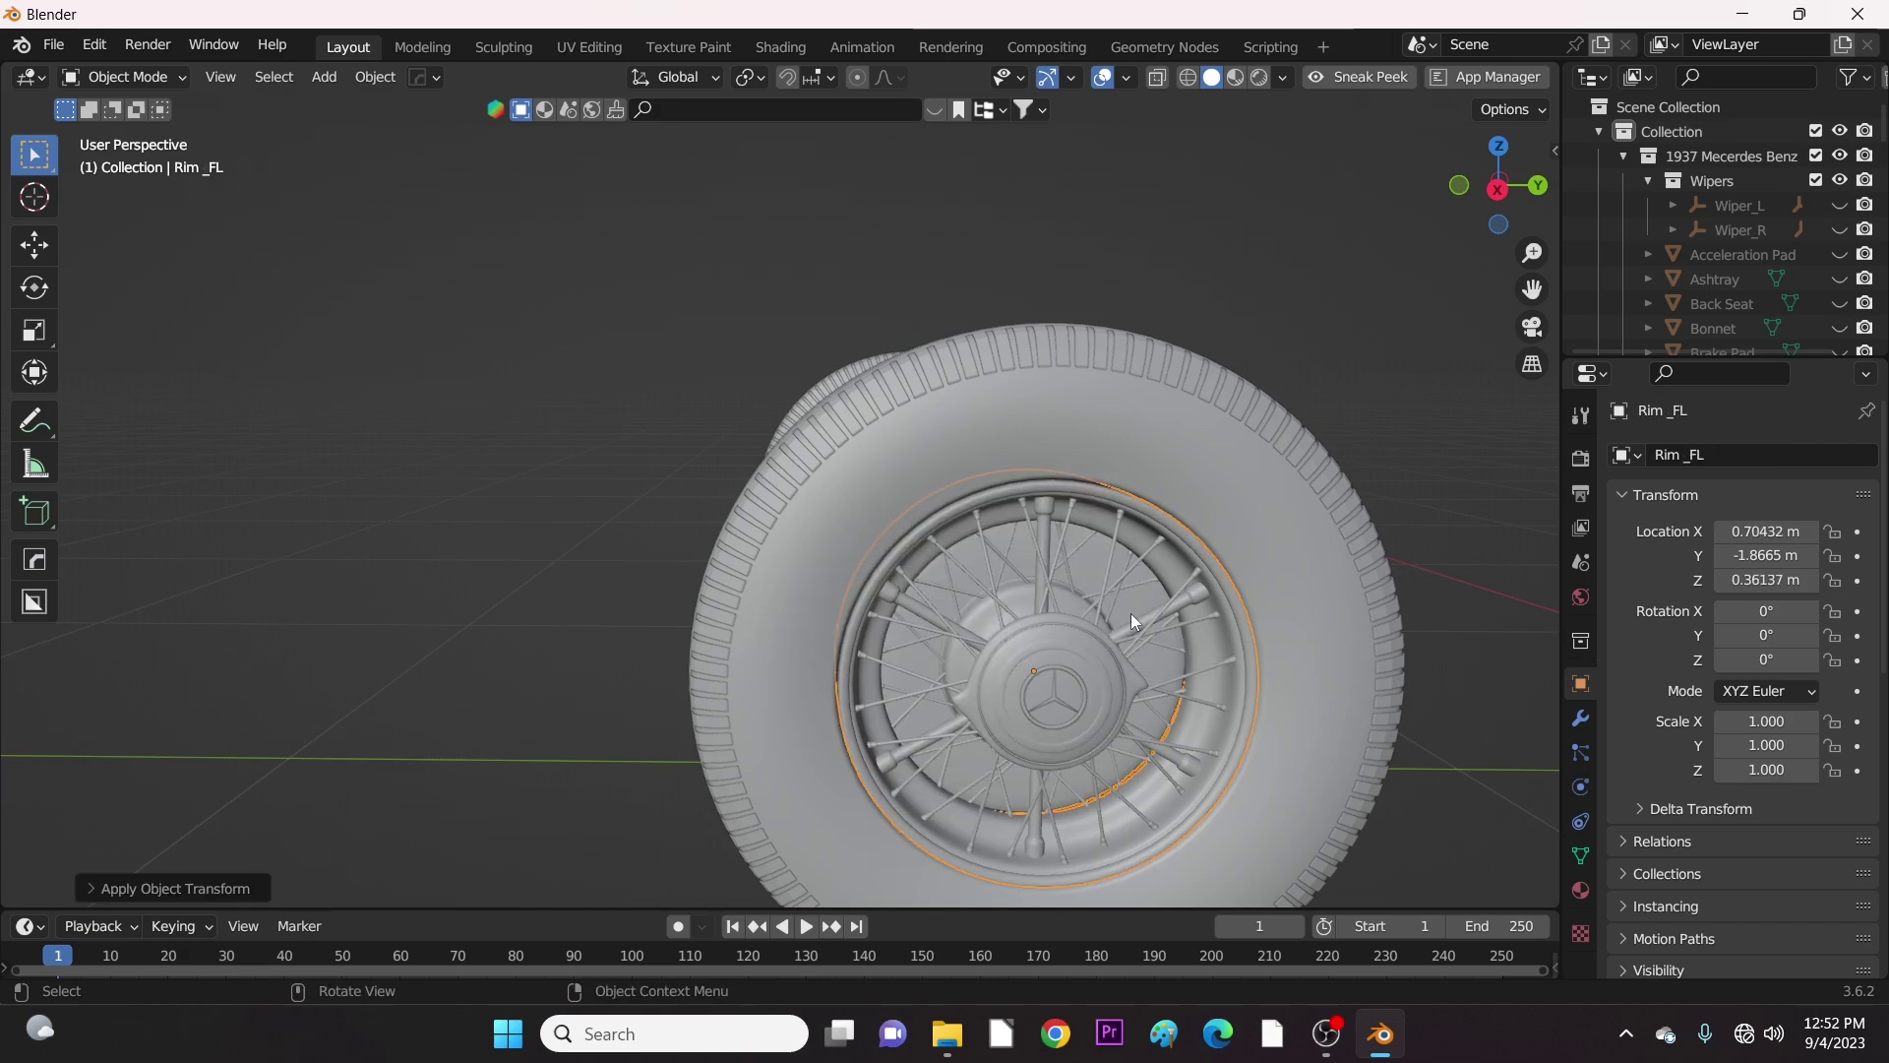
{"action": "left_click", "coordinate": [1278, 542]}
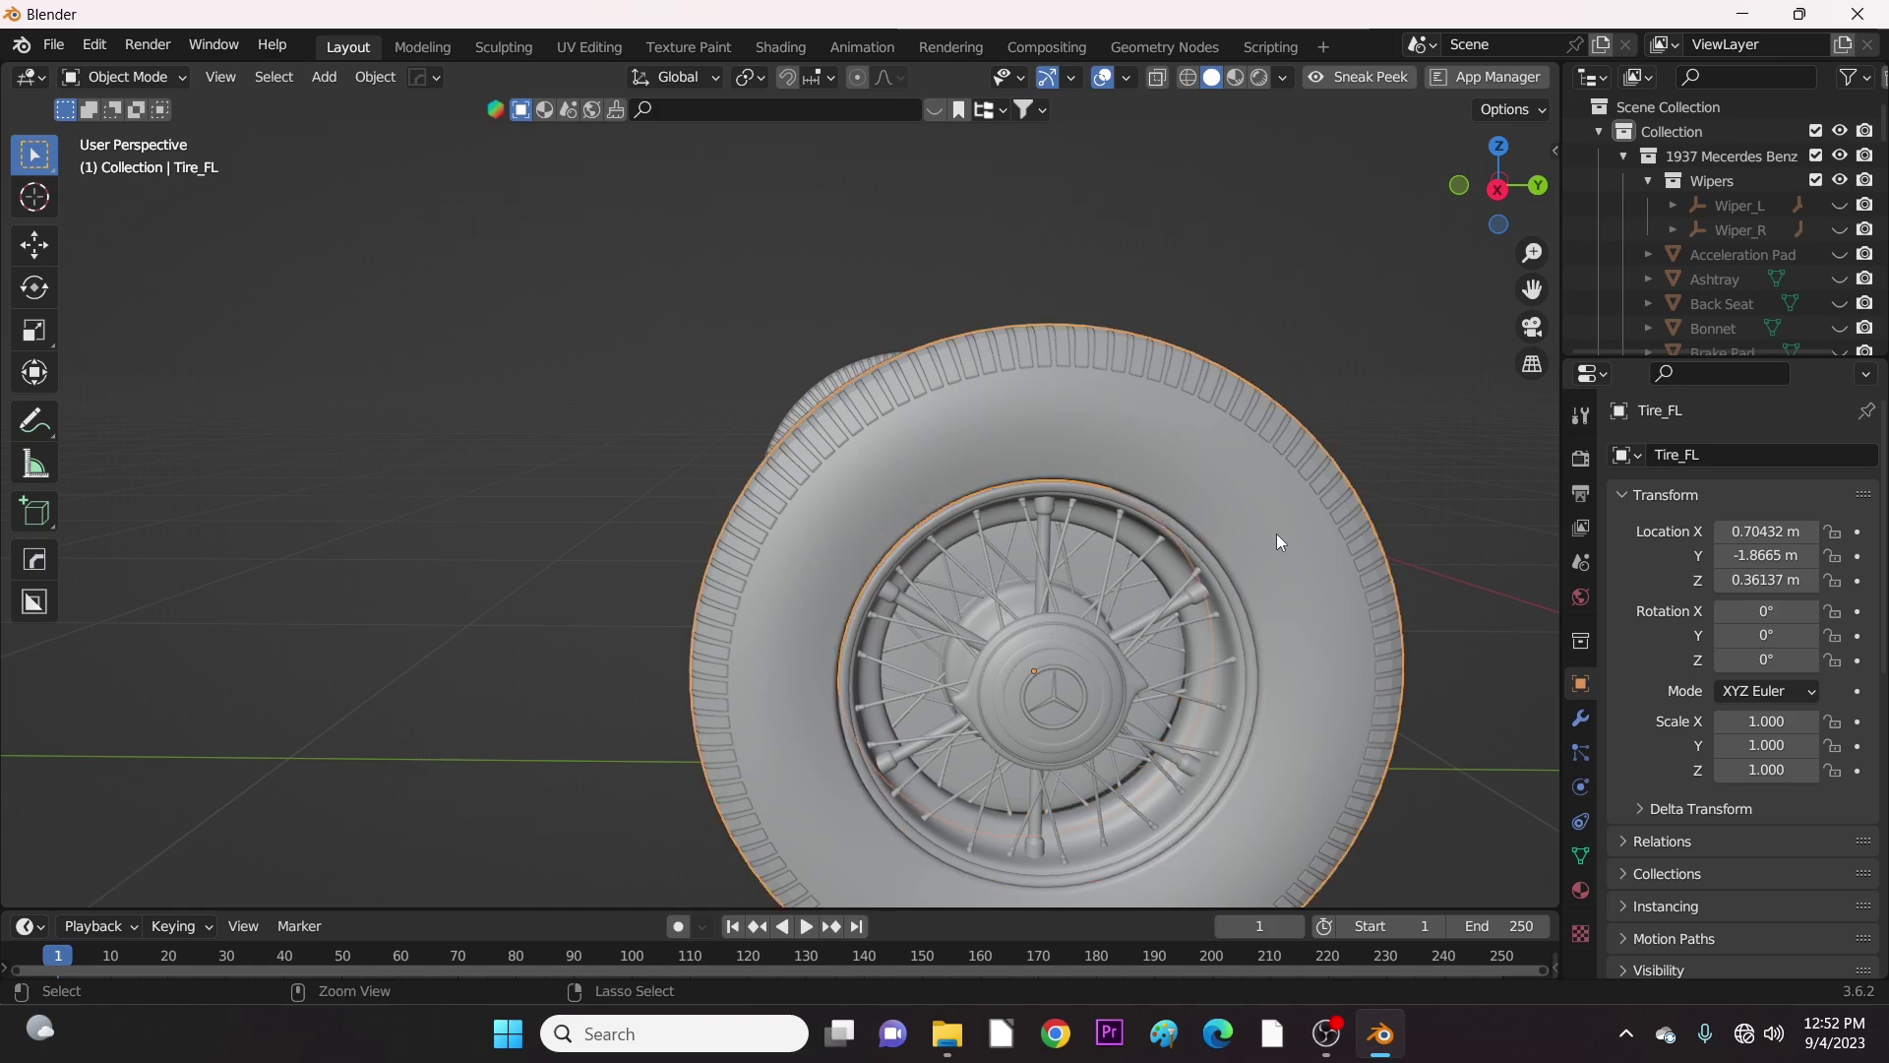
{"action": "key", "text": "ctrl+a"}
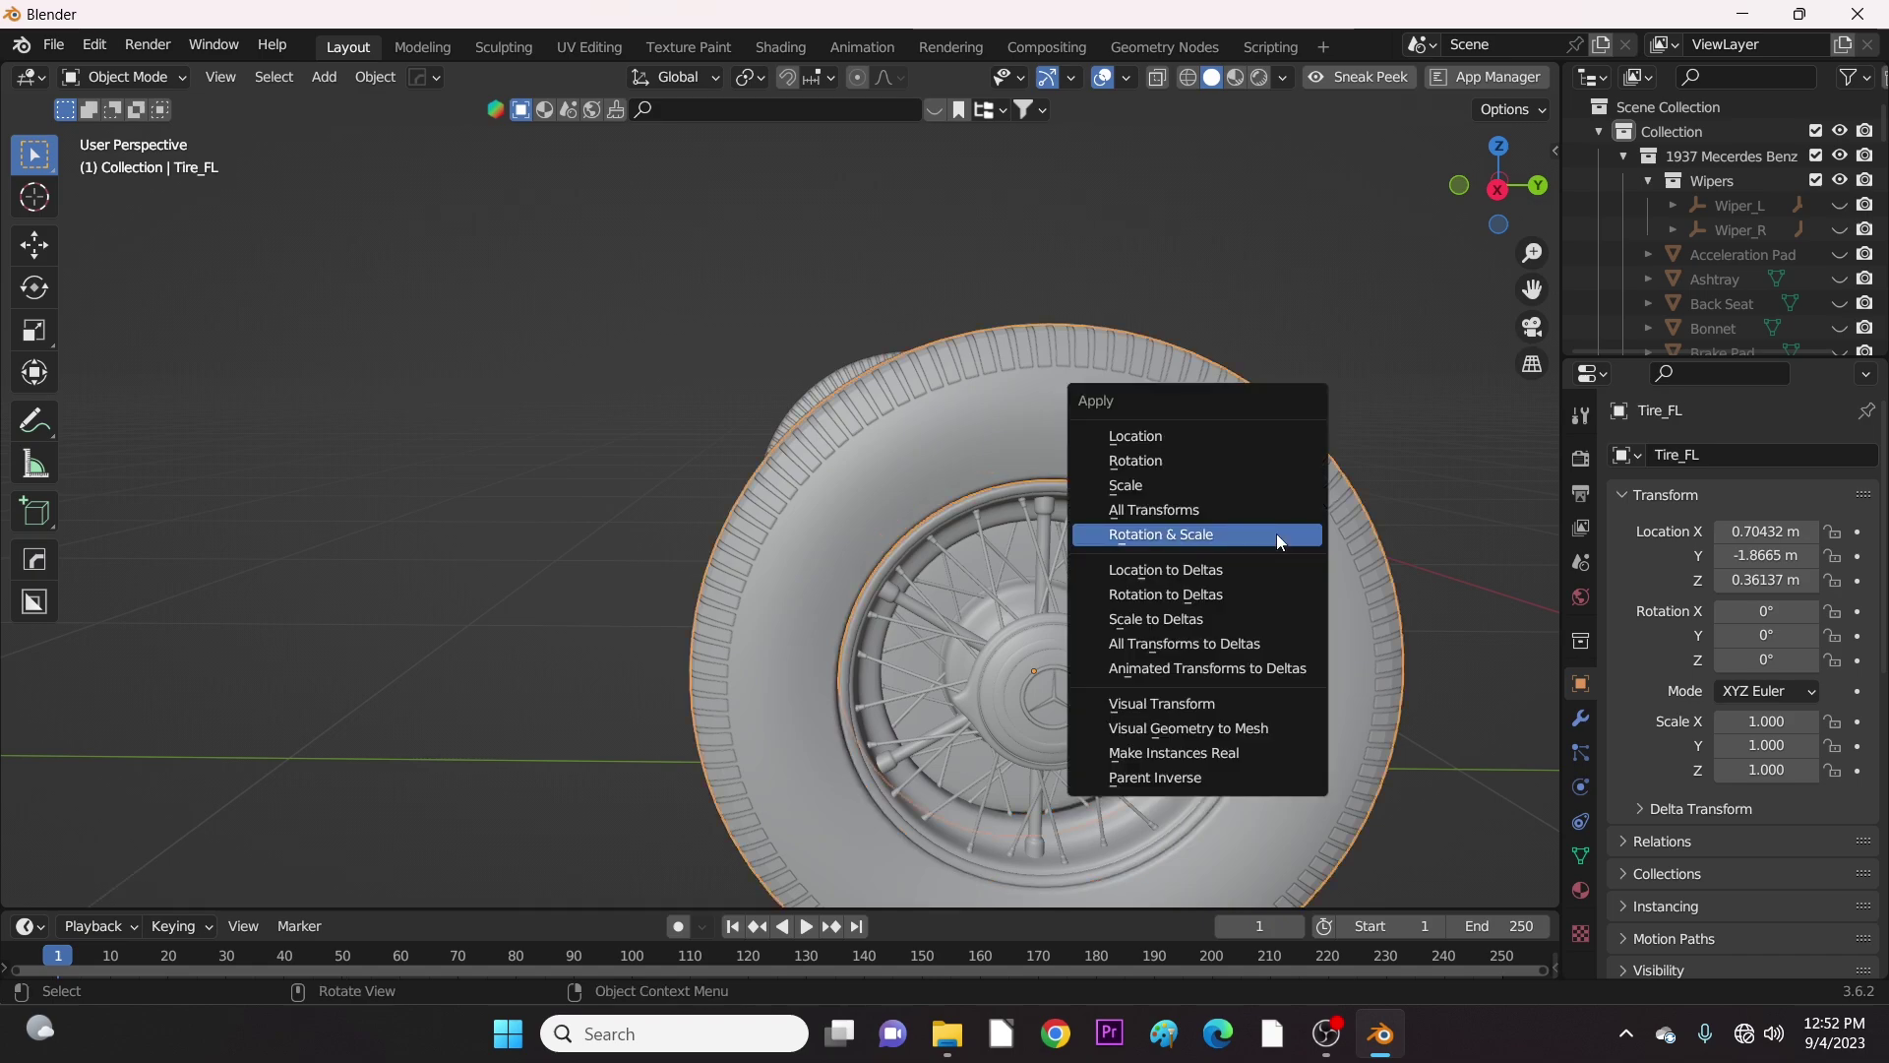
{"action": "left_click", "coordinate": [1277, 534]}
{"action": "left_click", "coordinate": [1277, 534]}
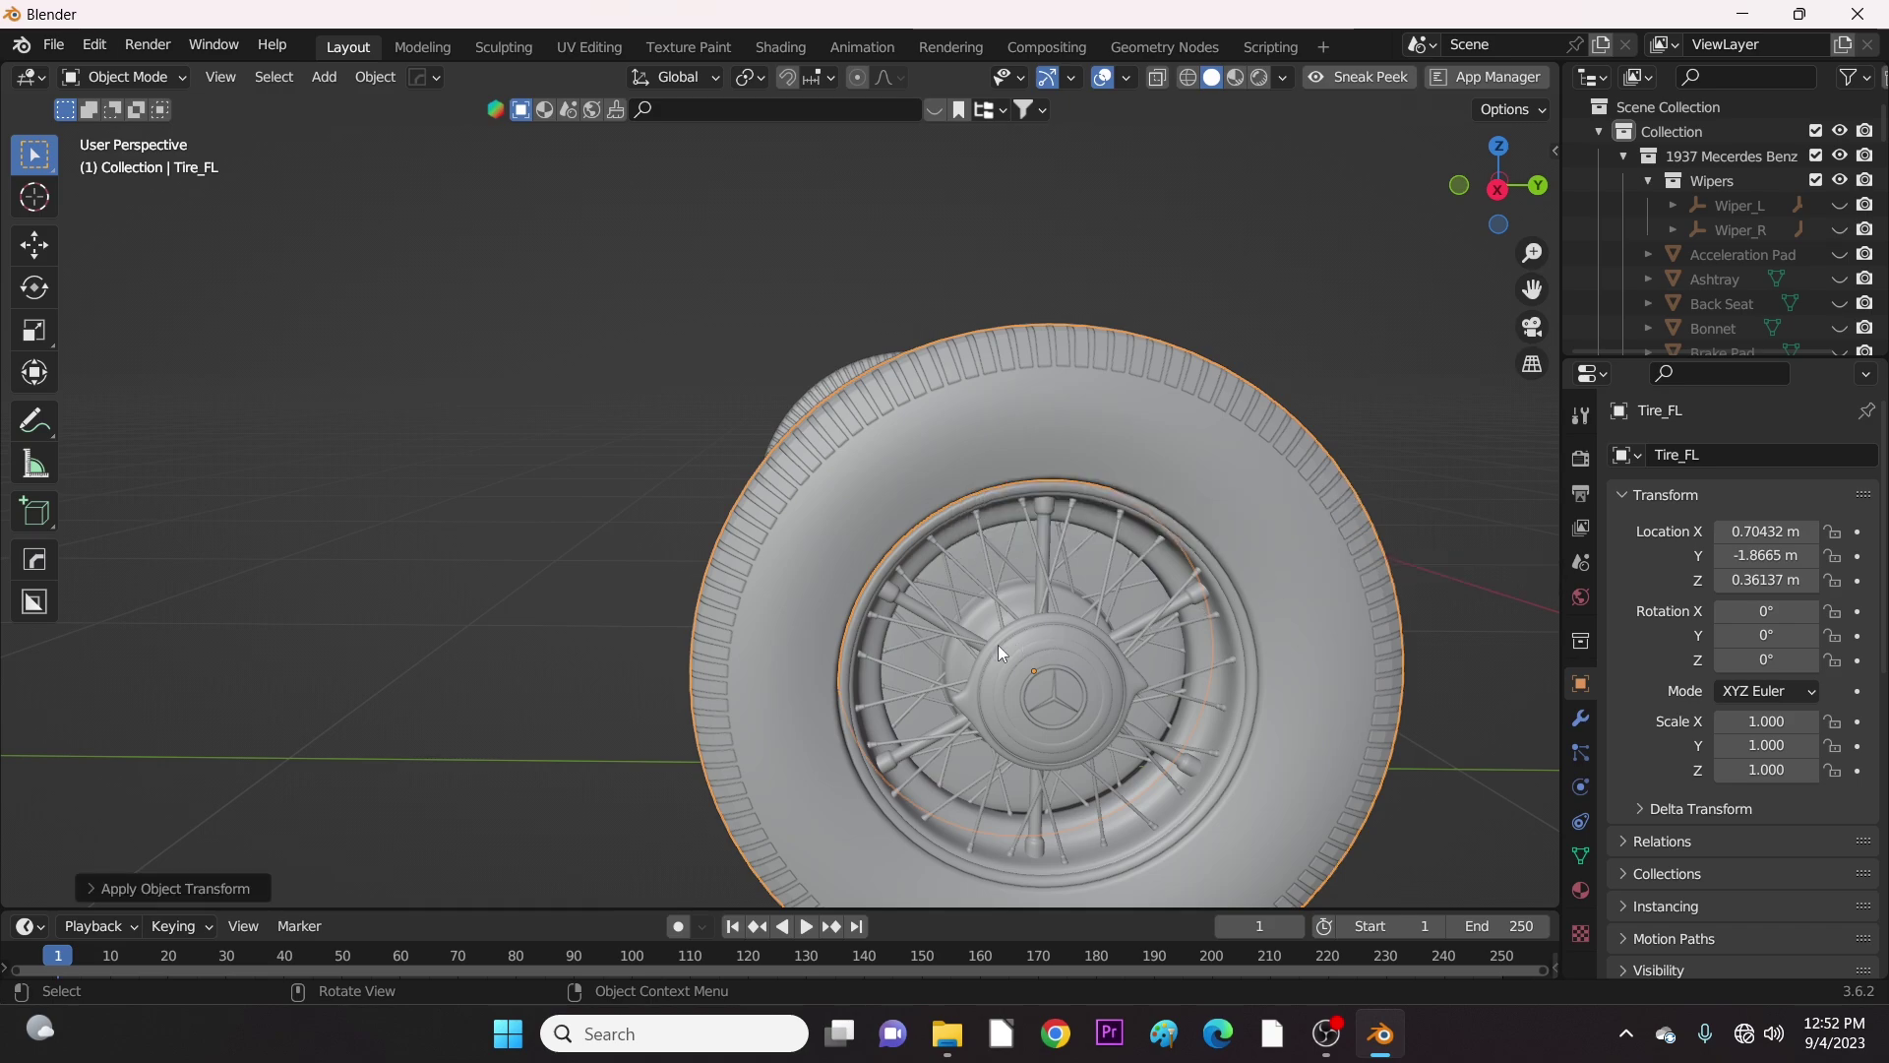
{"action": "scroll", "coordinate": [997, 645], "scroll_direction": "down", "scroll_amount": 4}
{"action": "middle_click_drag", "start_coordinate": [1037, 655], "coordinate": [1084, 687]}
Apply rotation and scale to the front-left rim Rim_FL.
{"action": "left_click", "coordinate": [920, 610]}
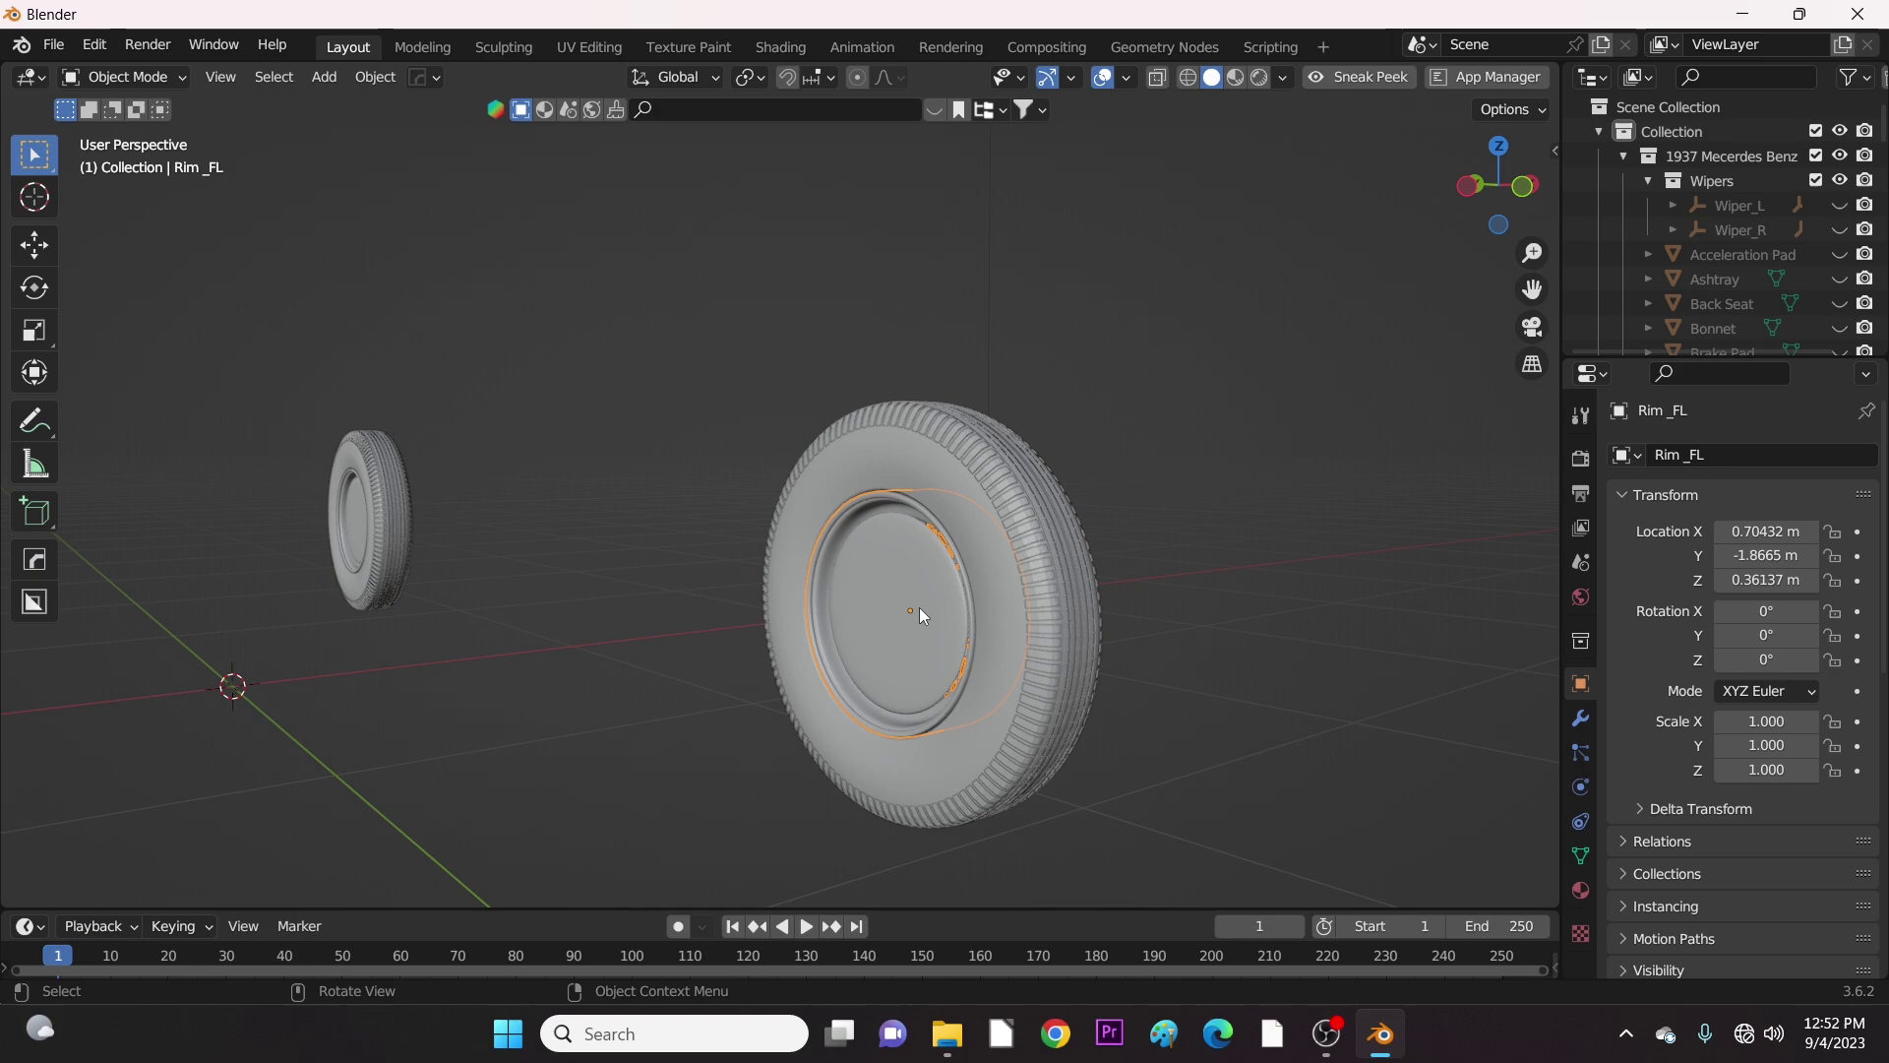
{"action": "key", "text": "ctrl+a"}
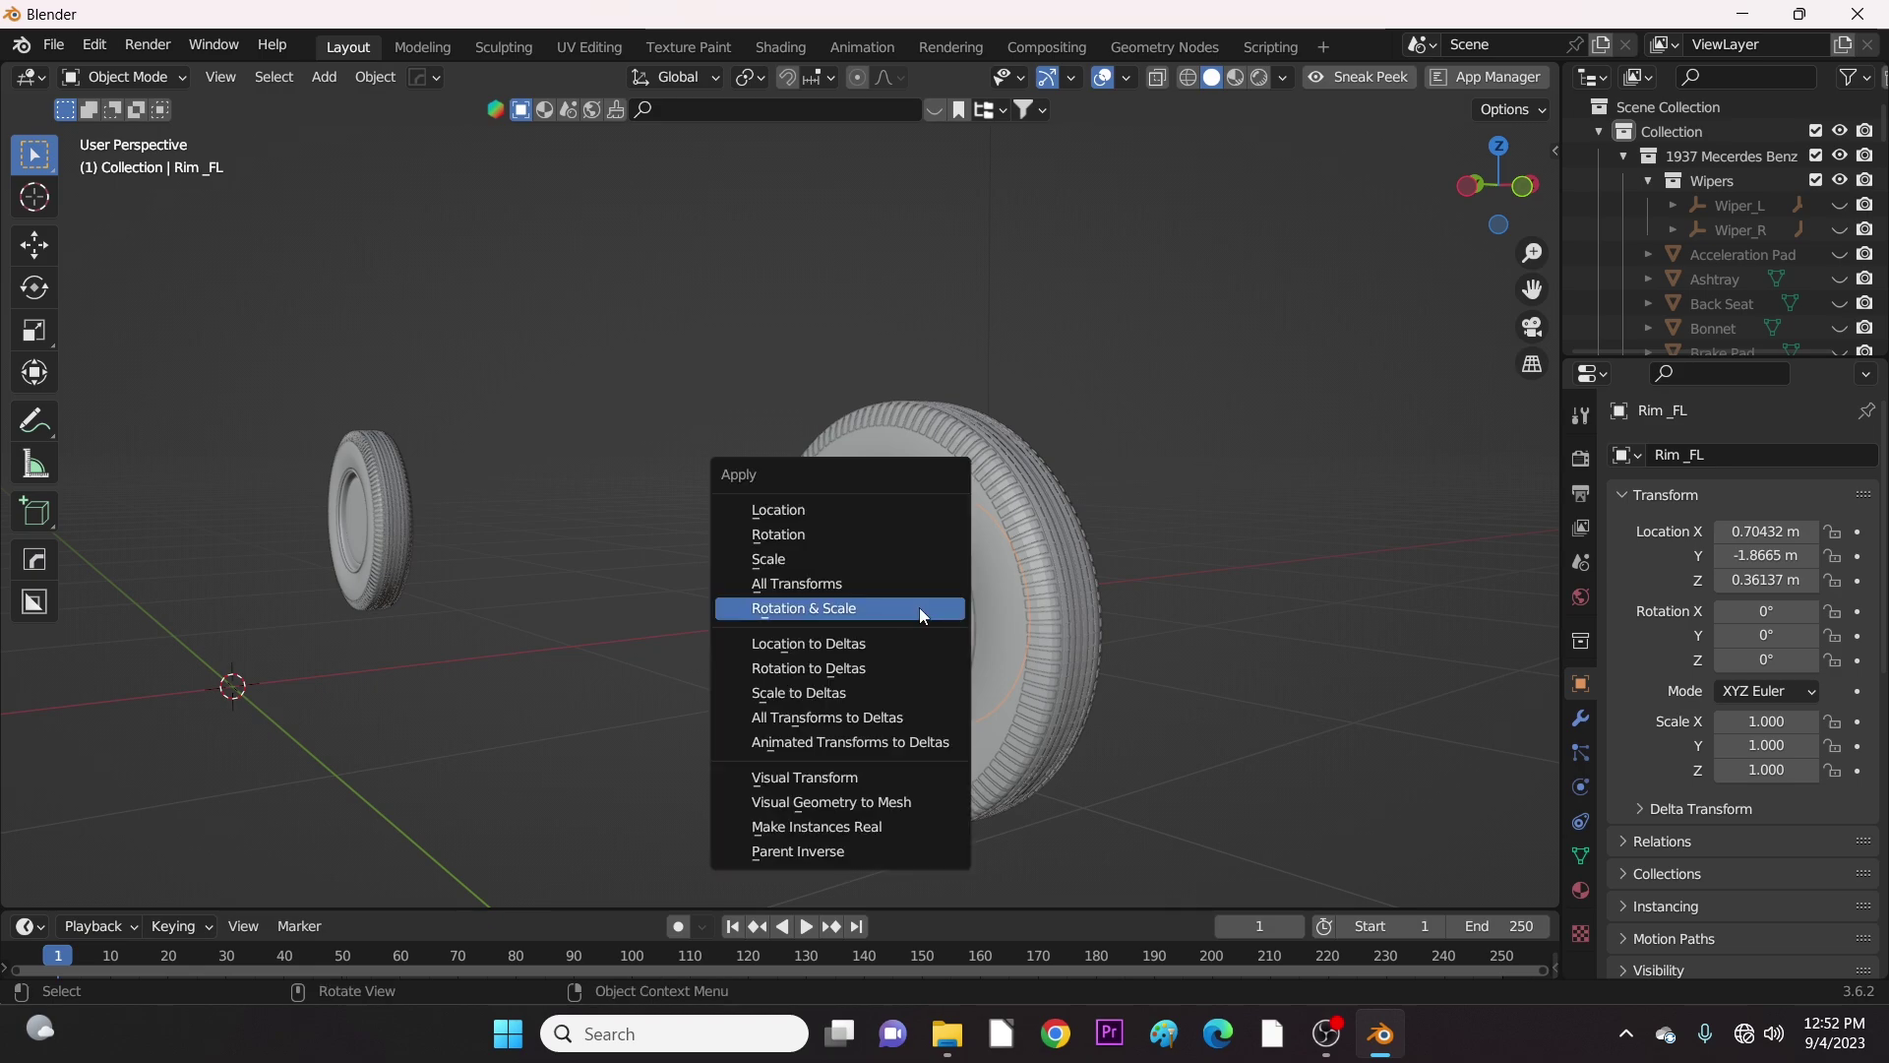
{"action": "left_click", "coordinate": [919, 612]}
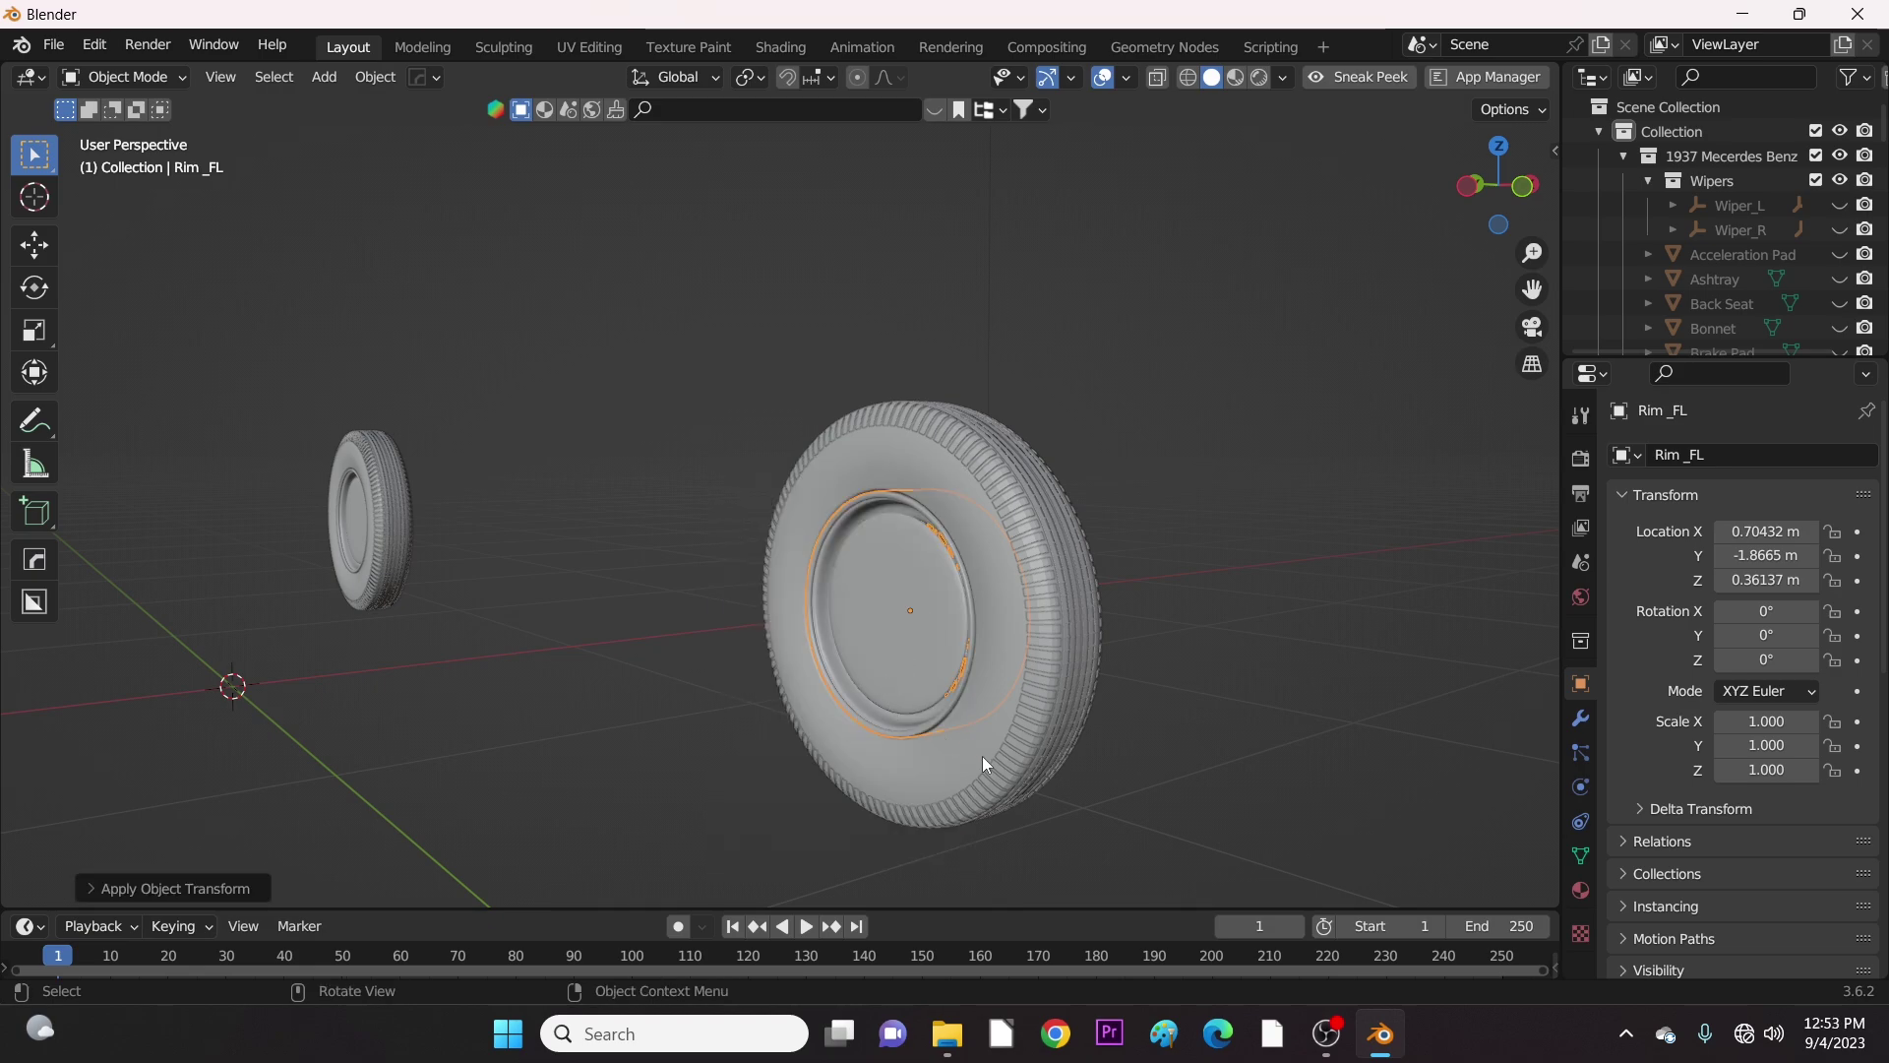
{"action": "middle_click_drag", "start_coordinate": [982, 756], "coordinate": [764, 738]}
{"action": "left_click", "coordinate": [1261, 666]}
{"action": "key", "text": "ctrl+z"}
{"action": "scroll", "coordinate": [870, 658], "scroll_direction": "down", "scroll_amount": 3}
{"action": "middle_click_drag", "start_coordinate": [870, 657], "coordinate": [1230, 650]}
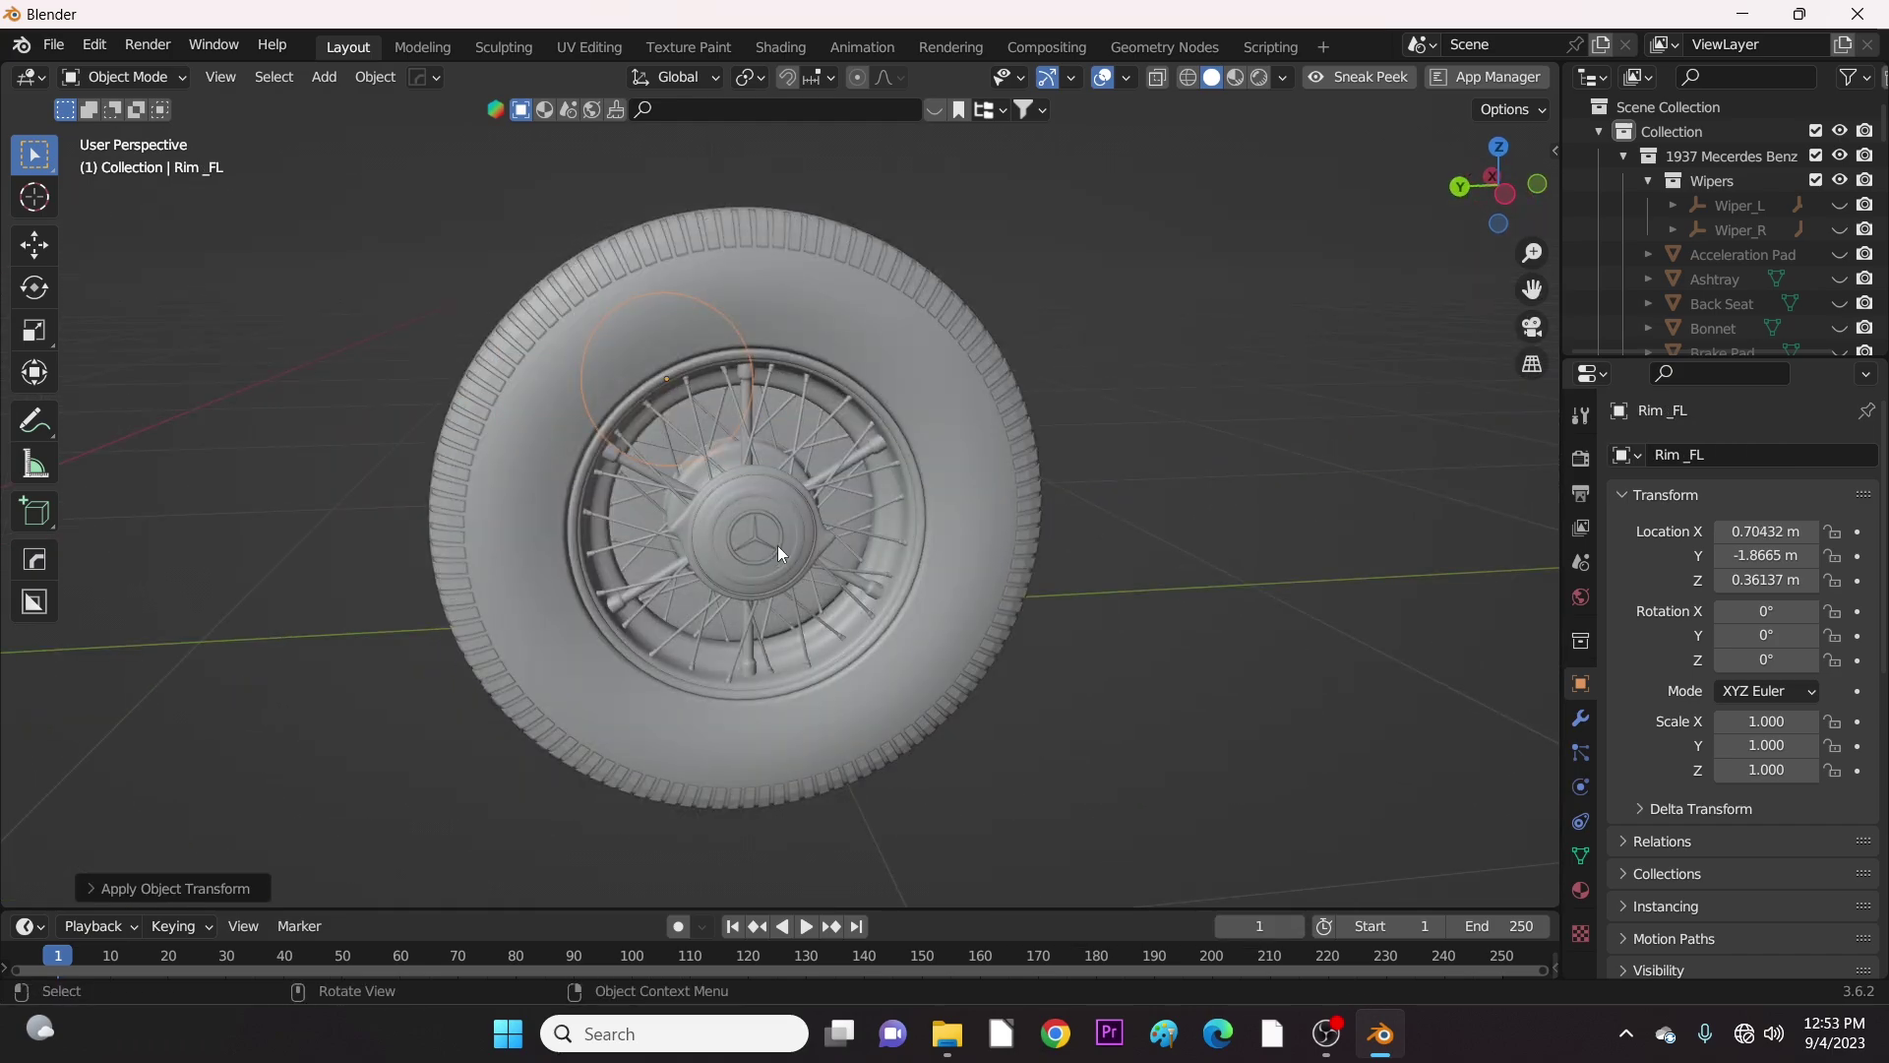
Apply rotation and scale to the front-right emblem cover.001.
{"action": "left_click", "coordinate": [778, 554]}
{"action": "key", "text": "ctrl+a"}
{"action": "left_click", "coordinate": [994, 547]}
{"action": "key", "text": "ctrl+a"}
{"action": "left_click", "coordinate": [994, 547]}
{"action": "scroll", "coordinate": [748, 551], "scroll_direction": "up", "scroll_amount": 4}
{"action": "left_click", "coordinate": [715, 559]}
{"action": "key", "text": "ctrl+a"}
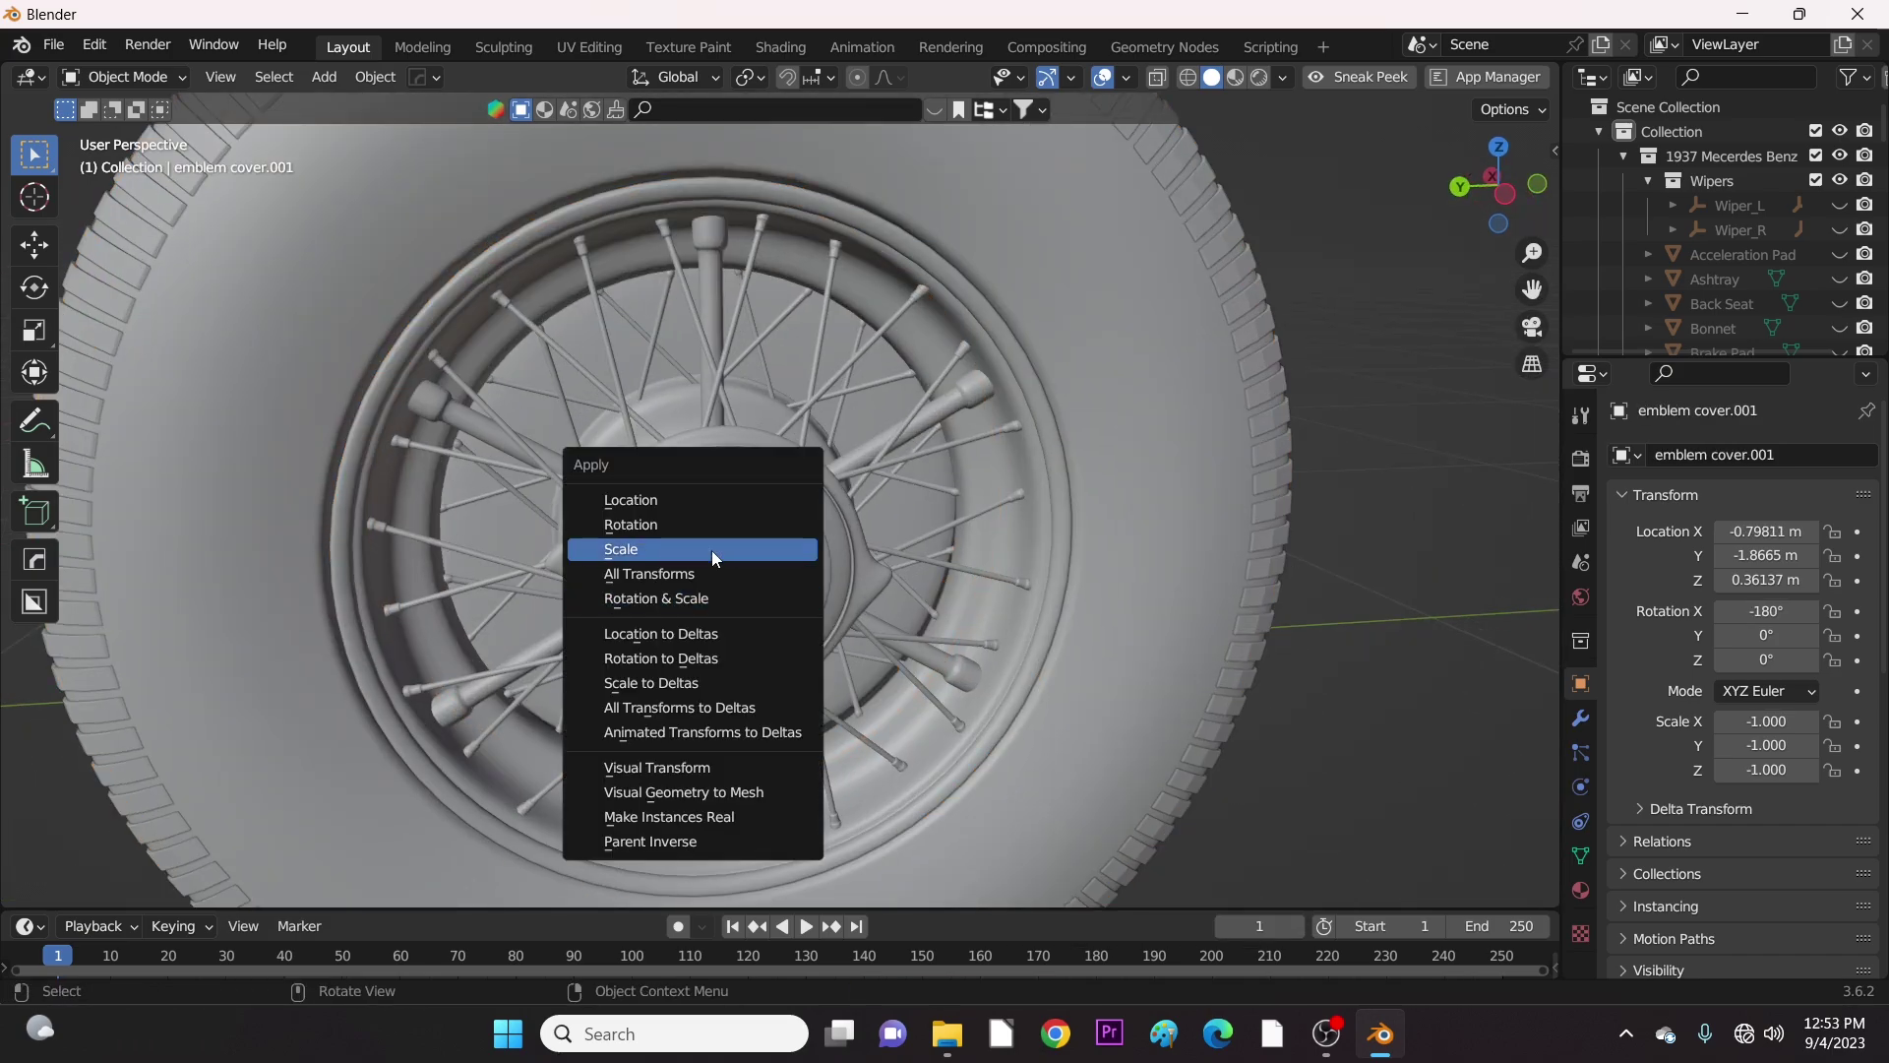
{"action": "left_click", "coordinate": [712, 598]}
Apply rotation and scale to the front-right rim Rim_FR and tread Thread.001.
{"action": "middle_click_drag", "start_coordinate": [917, 675], "coordinate": [1133, 610]}
{"action": "left_click", "coordinate": [1134, 575]}
{"action": "key", "text": "ctrl+a"}
{"action": "left_click", "coordinate": [1133, 577]}
{"action": "left_click", "coordinate": [1024, 581]}
{"action": "key", "text": "ctrl+a"}
{"action": "left_click", "coordinate": [837, 701]}
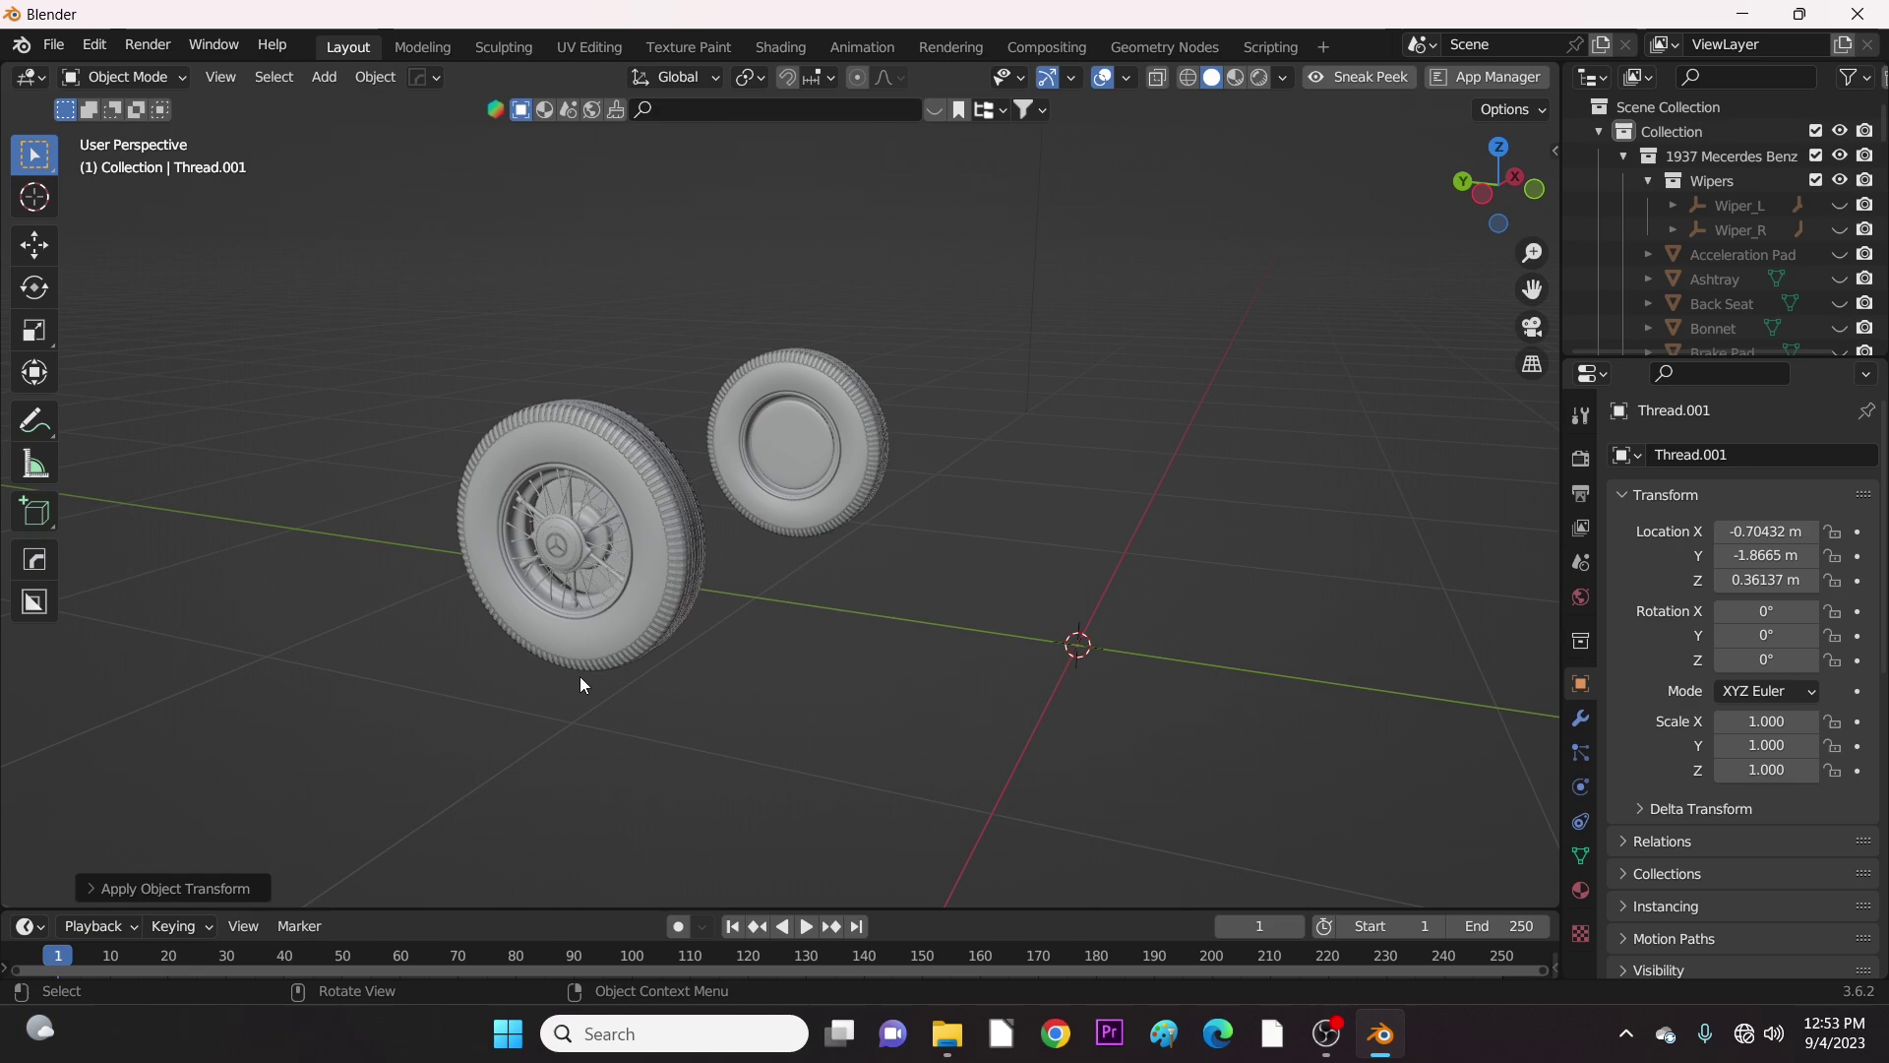
{"action": "middle_click_drag", "start_coordinate": [584, 679], "coordinate": [846, 675]}
{"action": "left_click", "coordinate": [888, 675]}
Apply rotation and scale to the back-right rim Rim_BR and tire Tire_BR.
{"action": "key", "text": "ctrl+a"}
{"action": "left_click", "coordinate": [872, 683]}
{"action": "key", "text": "ctrl+a"}
{"action": "left_click", "coordinate": [876, 697]}
{"action": "middle_click_drag", "start_coordinate": [1131, 695], "coordinate": [1176, 51]}
{"action": "left_click", "coordinate": [996, 697]}
{"action": "scroll", "coordinate": [1028, 610], "scroll_direction": "down", "scroll_amount": 6}
Apply rotation and scale to a back-left wheel part and tread Thread.003.
{"action": "left_click", "coordinate": [1014, 630]}
{"action": "key", "text": "ctrl+a"}
{"action": "left_click", "coordinate": [1002, 653]}
{"action": "left_click", "coordinate": [984, 663]}
{"action": "key", "text": "ctrl+a"}
{"action": "middle_click_drag", "start_coordinate": [994, 679], "coordinate": [954, 719]}
Apply rotation and scale to back-left Tire_BL, Rim_BL and tread Thread.002.
{"action": "left_click", "coordinate": [954, 724]}
{"action": "key", "text": "ctrl+a"}
{"action": "left_click", "coordinate": [955, 724]}
{"action": "left_click", "coordinate": [994, 681]}
{"action": "key", "text": "ctrl+a"}
{"action": "left_click", "coordinate": [767, 322]}
{"action": "key", "text": "ctrl+a"}
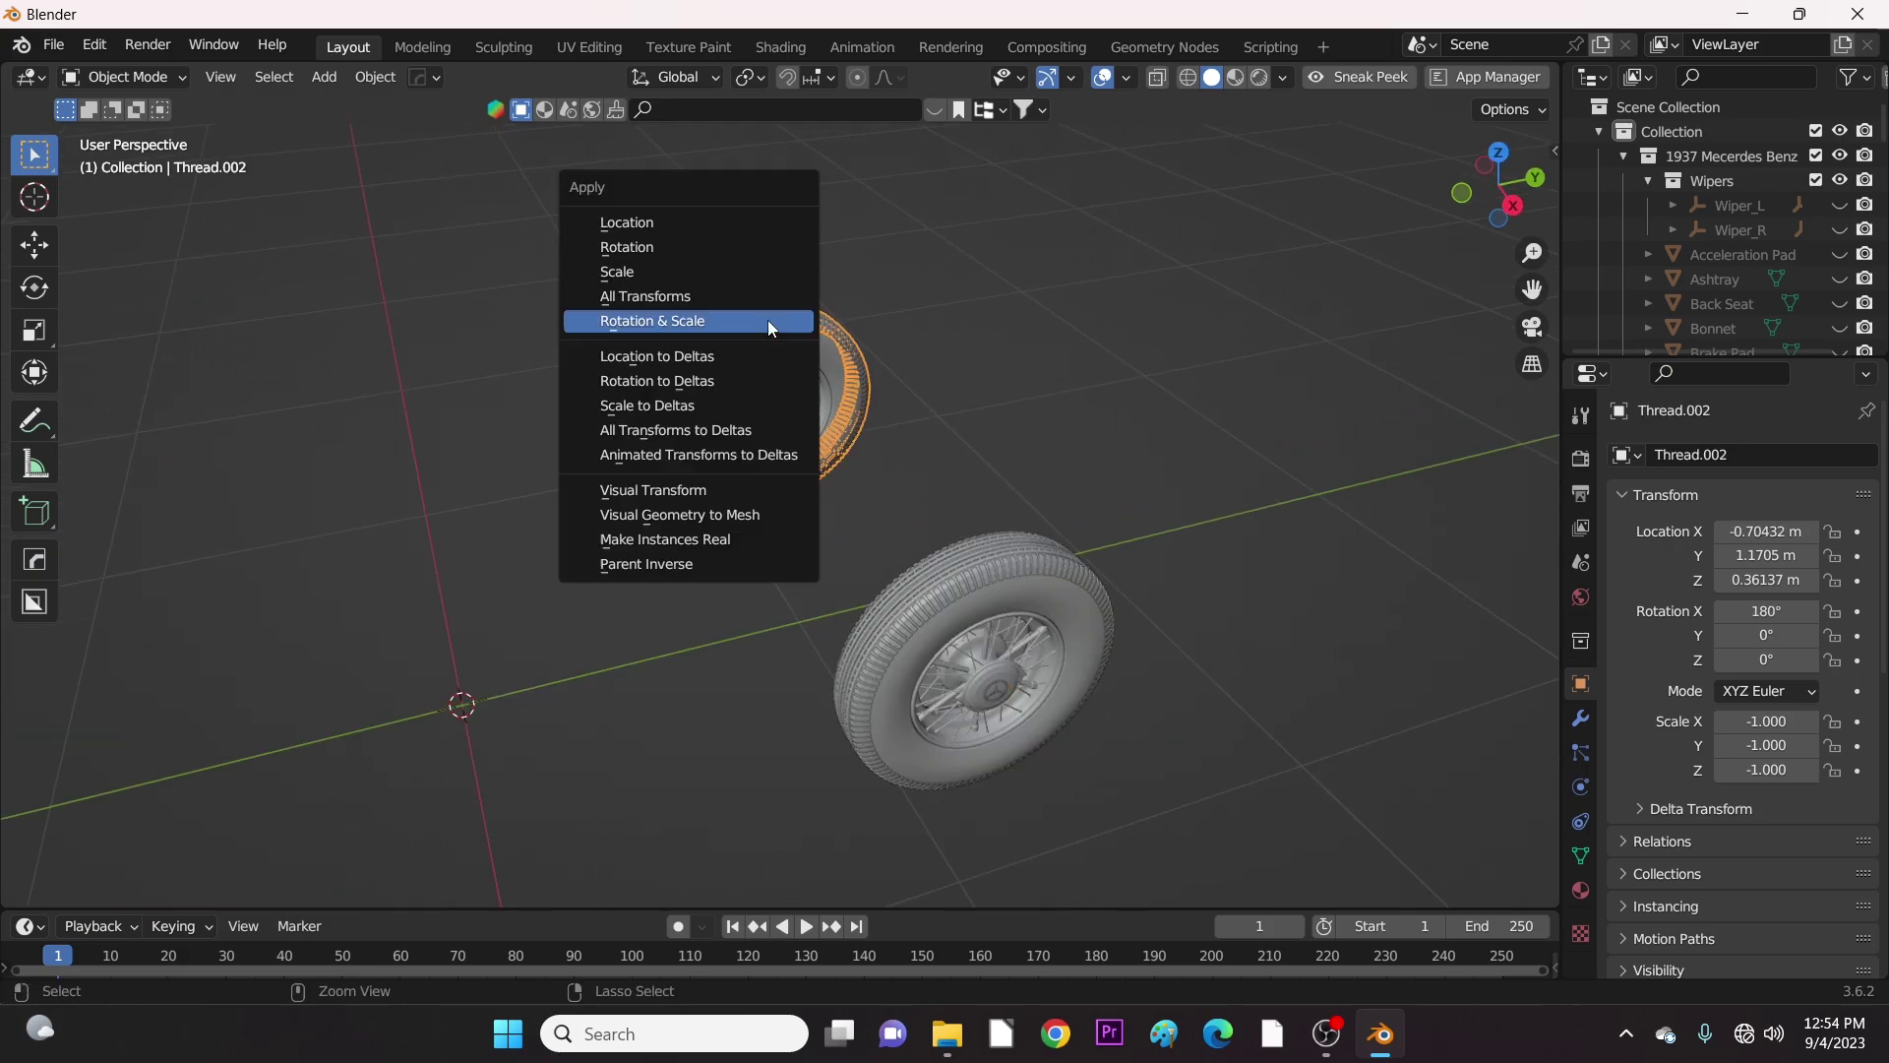
{"action": "left_click", "coordinate": [767, 323]}
Apply rotation and scale to the front treads Thread and Thread.001.
{"action": "middle_click_drag", "start_coordinate": [767, 322], "coordinate": [859, 565]}
{"action": "left_click", "coordinate": [859, 565]}
{"action": "key", "text": "ctrl+a"}
{"action": "left_click", "coordinate": [859, 565]}
{"action": "left_click", "coordinate": [637, 266]}
{"action": "key", "text": "ctrl+a"}
{"action": "left_click", "coordinate": [637, 266]}
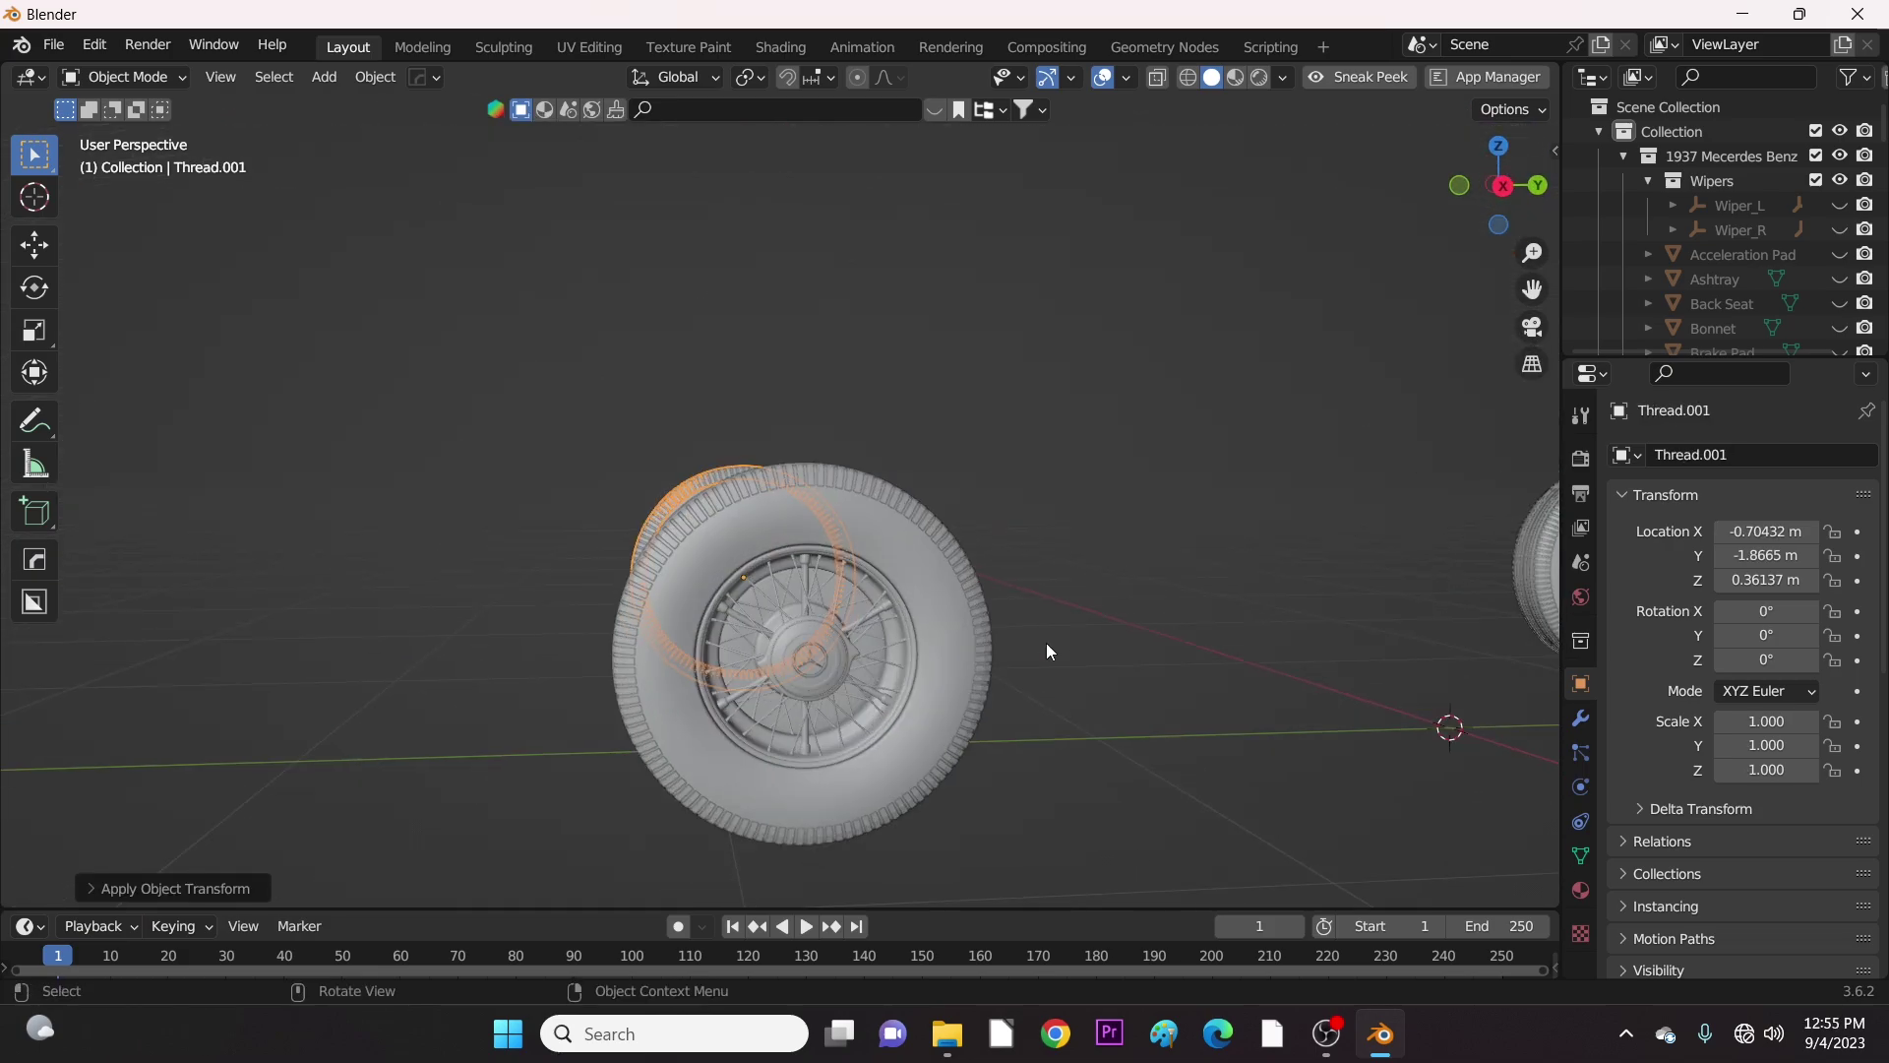
Reselect the front-left rim Rim_FL and bring up the Add menu.
{"action": "left_click", "coordinate": [876, 641]}
{"action": "mouse_move", "coordinate": [876, 640]}
{"action": "middle_mouse_down"}
{"action": "mouse_move", "coordinate": [1012, 702]}
{"action": "mouse_move", "coordinate": [878, 671]}
{"action": "middle_mouse_up"}
{"action": "scroll", "coordinate": [941, 621], "scroll_direction": "up", "scroll_amount": 3}
{"action": "key", "text": "shift+a"}
{"action": "mouse_move", "coordinate": [941, 621]}
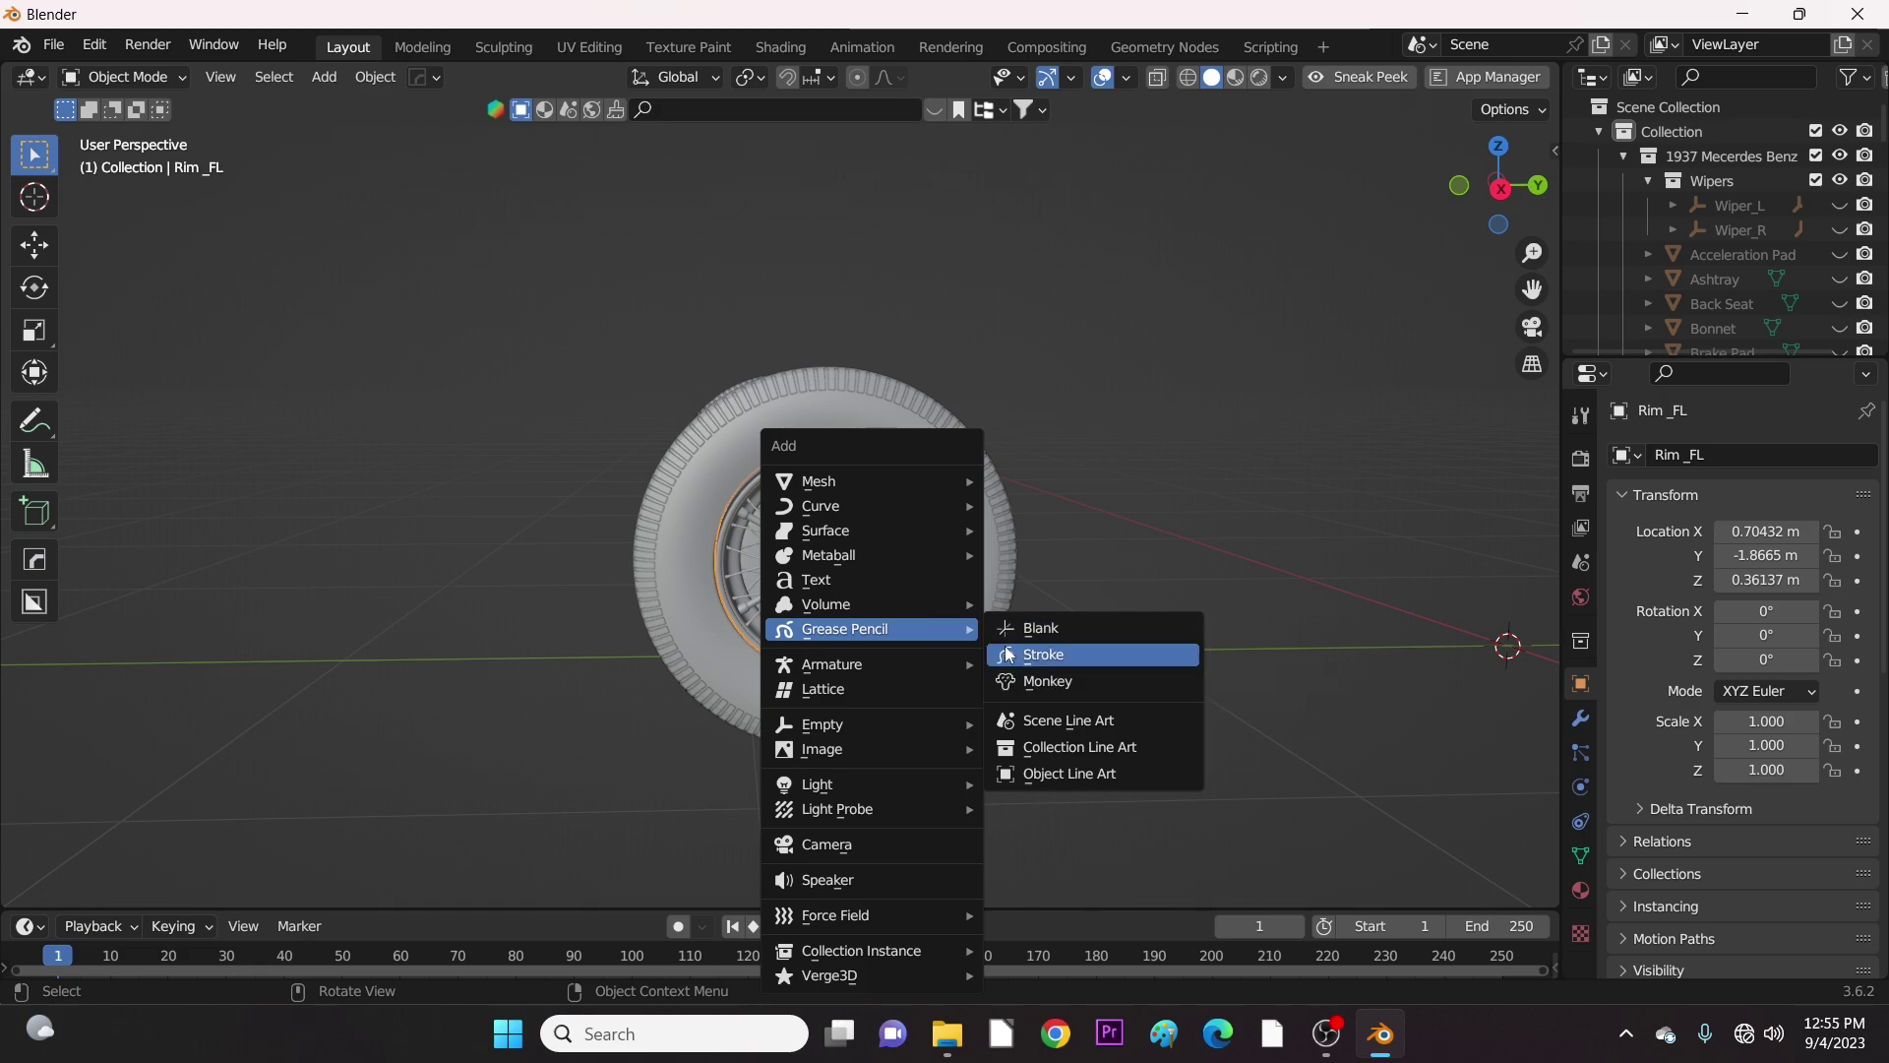
Add a Plain Axes empty to the scene.
{"action": "mouse_move", "coordinate": [915, 725]}
{"action": "left_click", "coordinate": [1045, 724]}
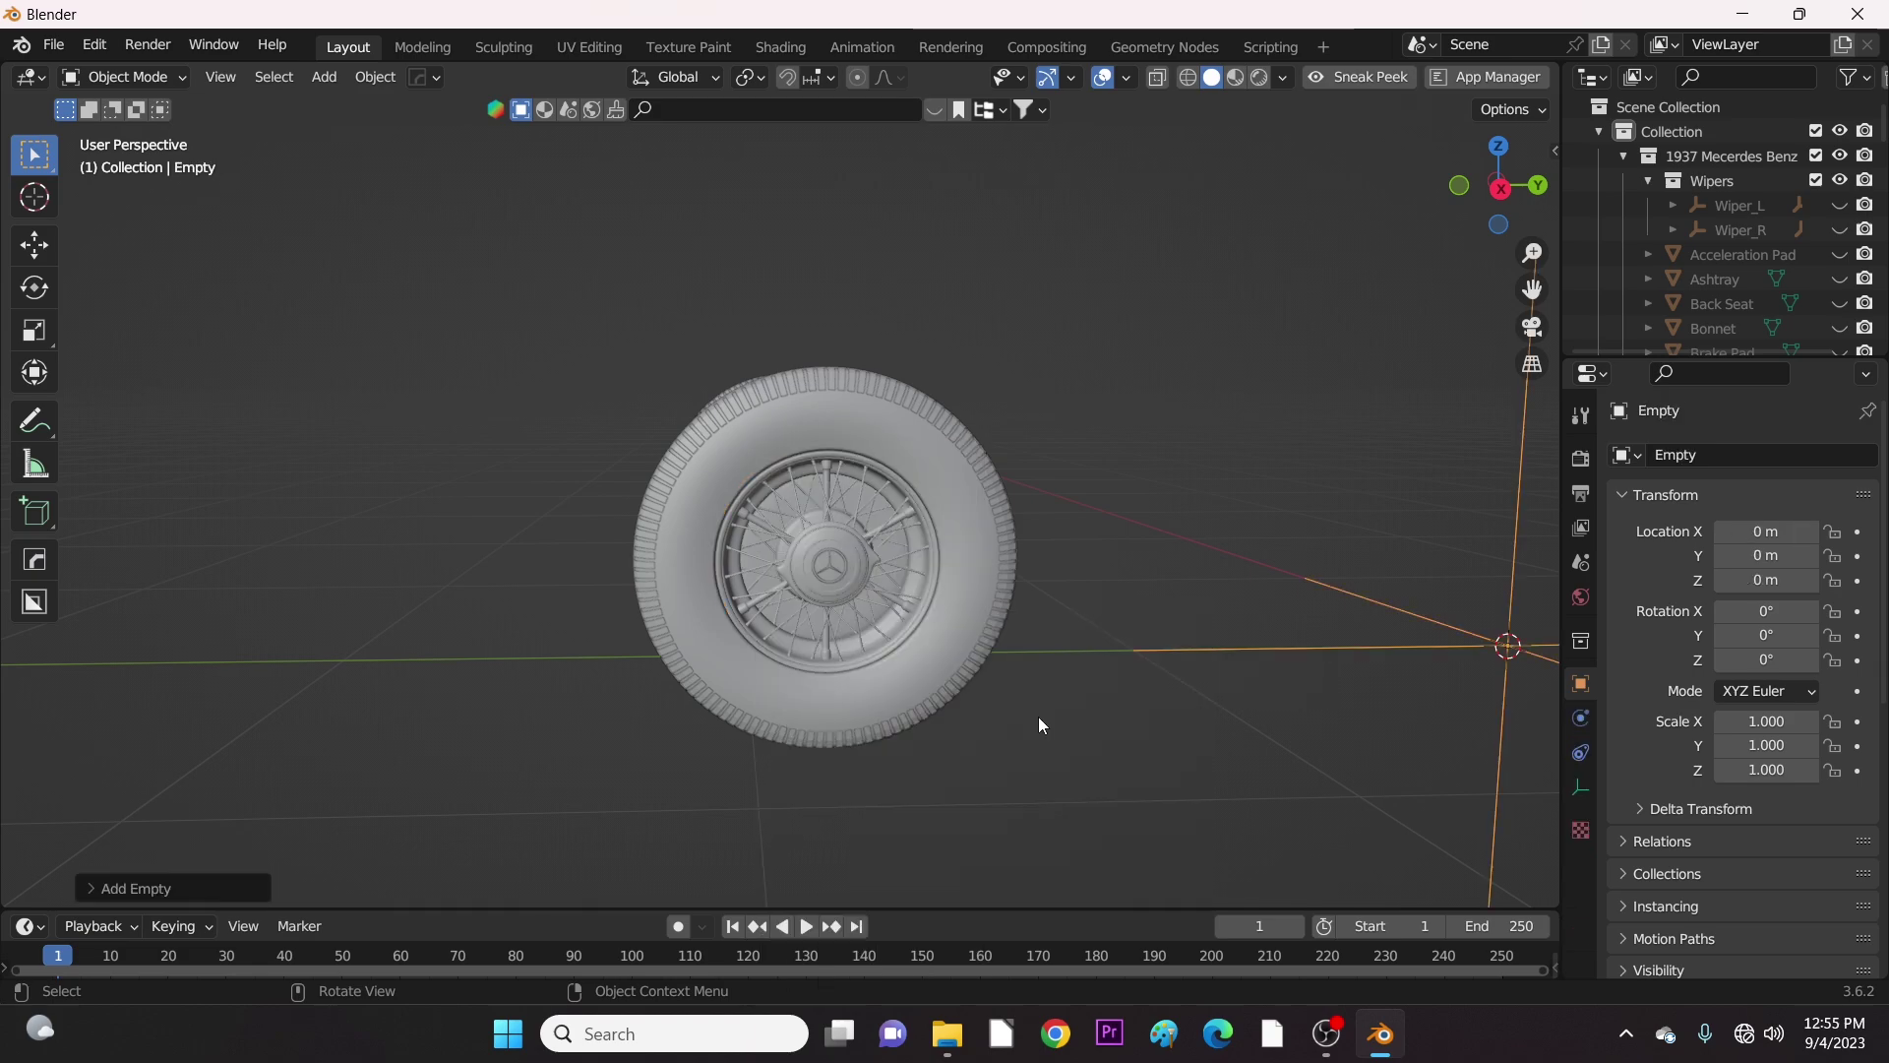
{"action": "scroll", "coordinate": [1259, 705], "scroll_direction": "down", "scroll_amount": 2}
{"action": "middle_click_drag", "start_coordinate": [1237, 704], "coordinate": [1448, 781]}
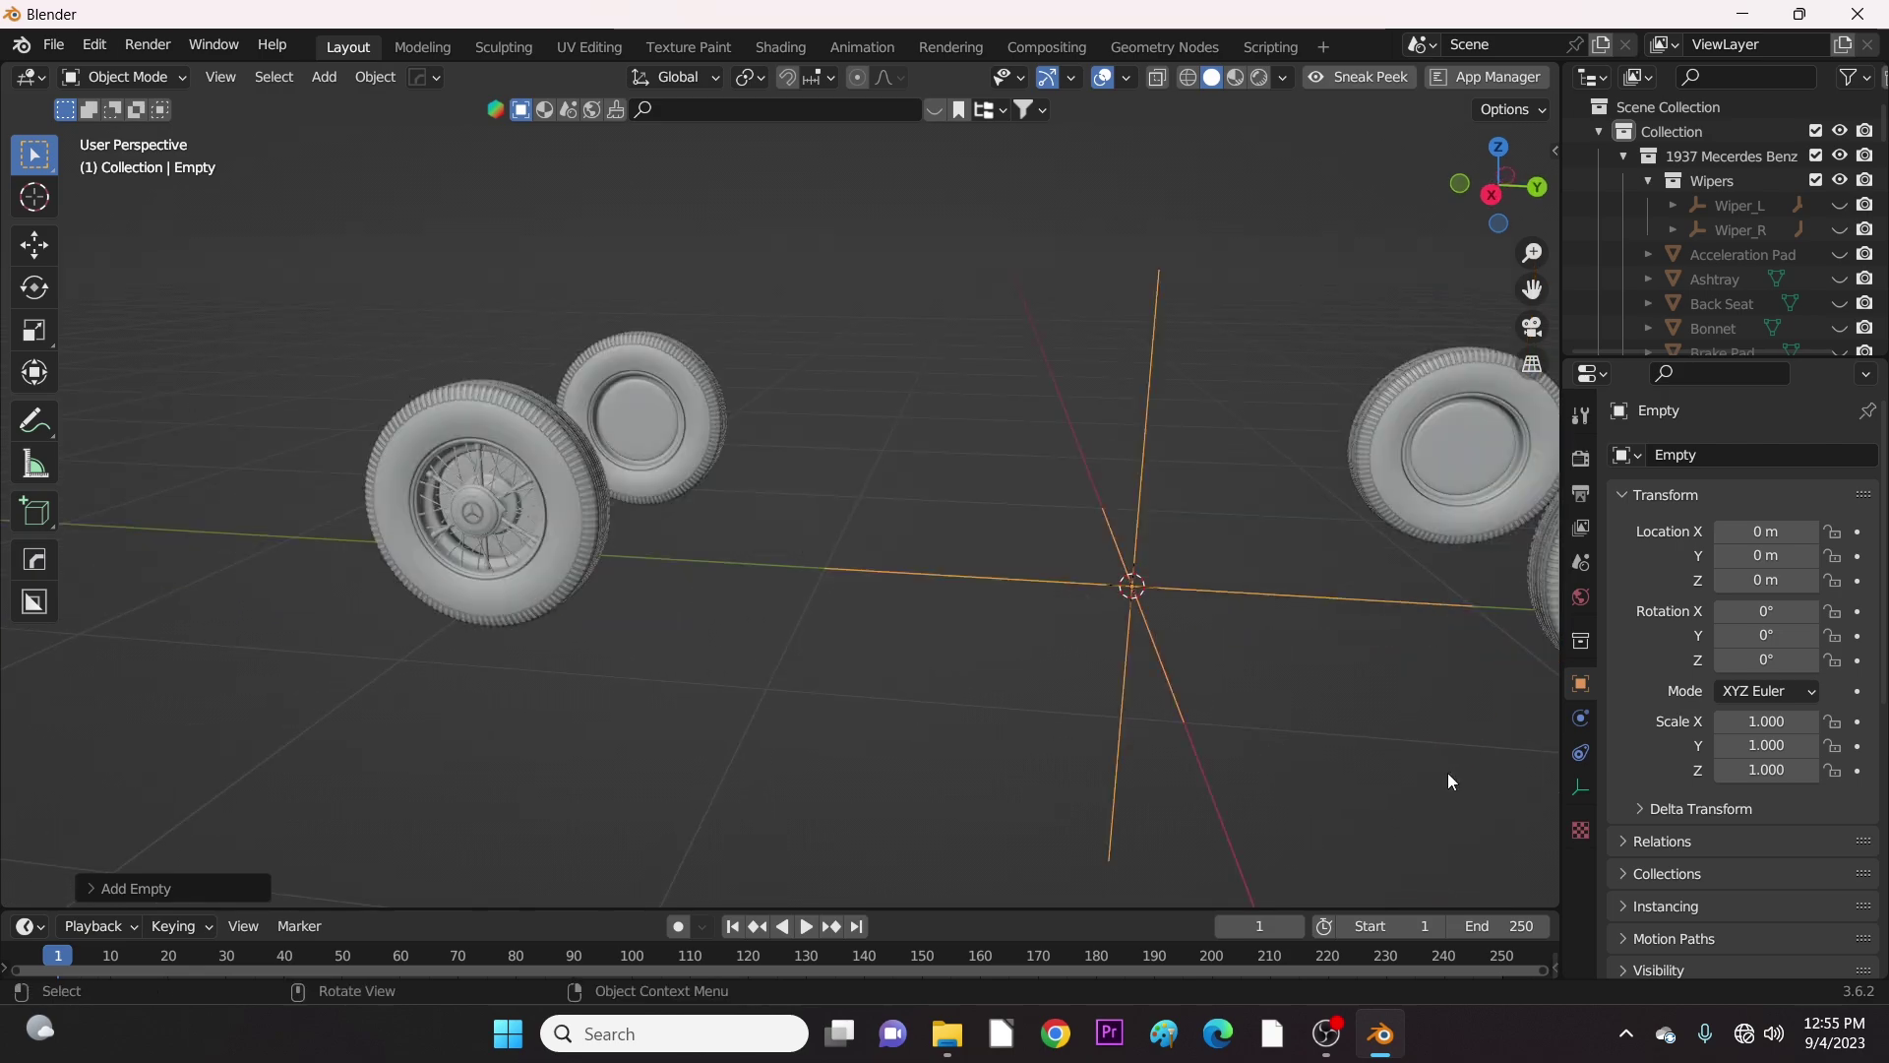
{"action": "middle_click_drag", "start_coordinate": [696, 641], "coordinate": [999, 644]}
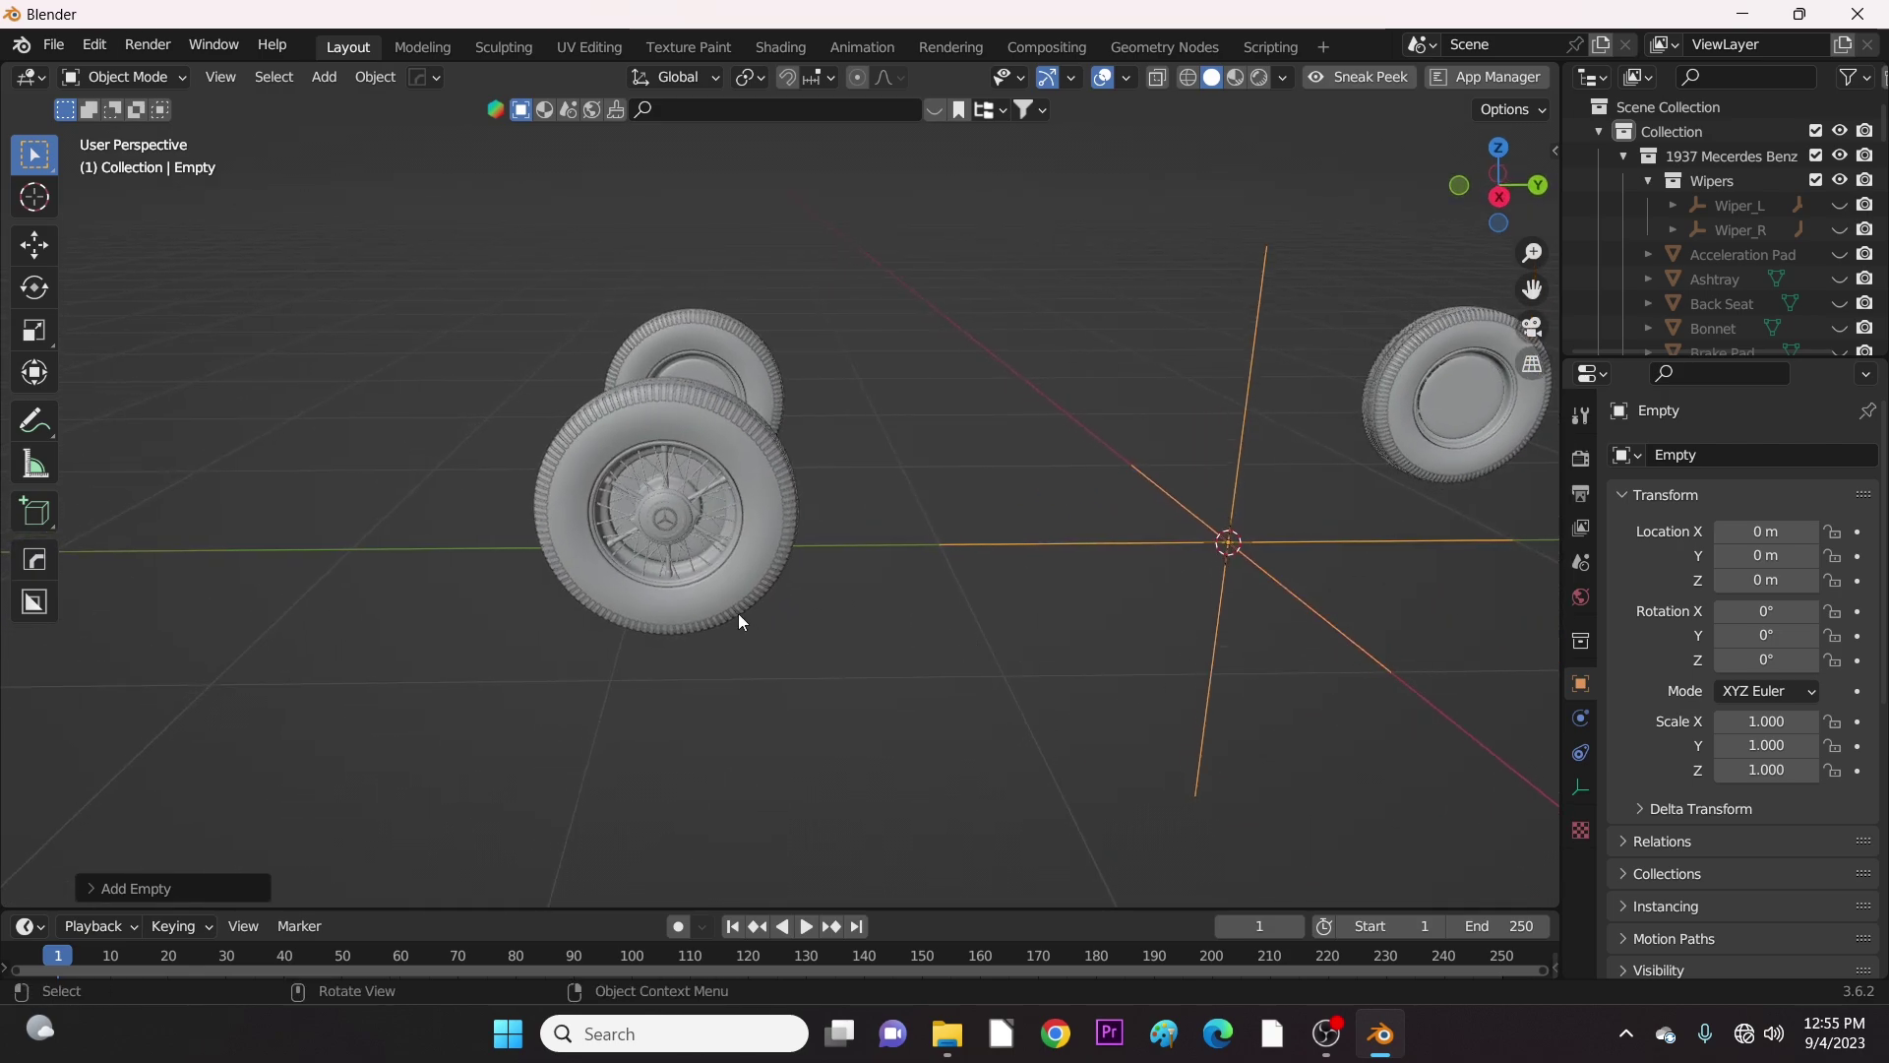
{"action": "scroll", "coordinate": [723, 602], "scroll_direction": "up", "scroll_amount": 3}
Snap the empty to the centre of the front-left rim Rim_FL.
{"action": "left_click", "coordinate": [610, 539], "text": "shift"}
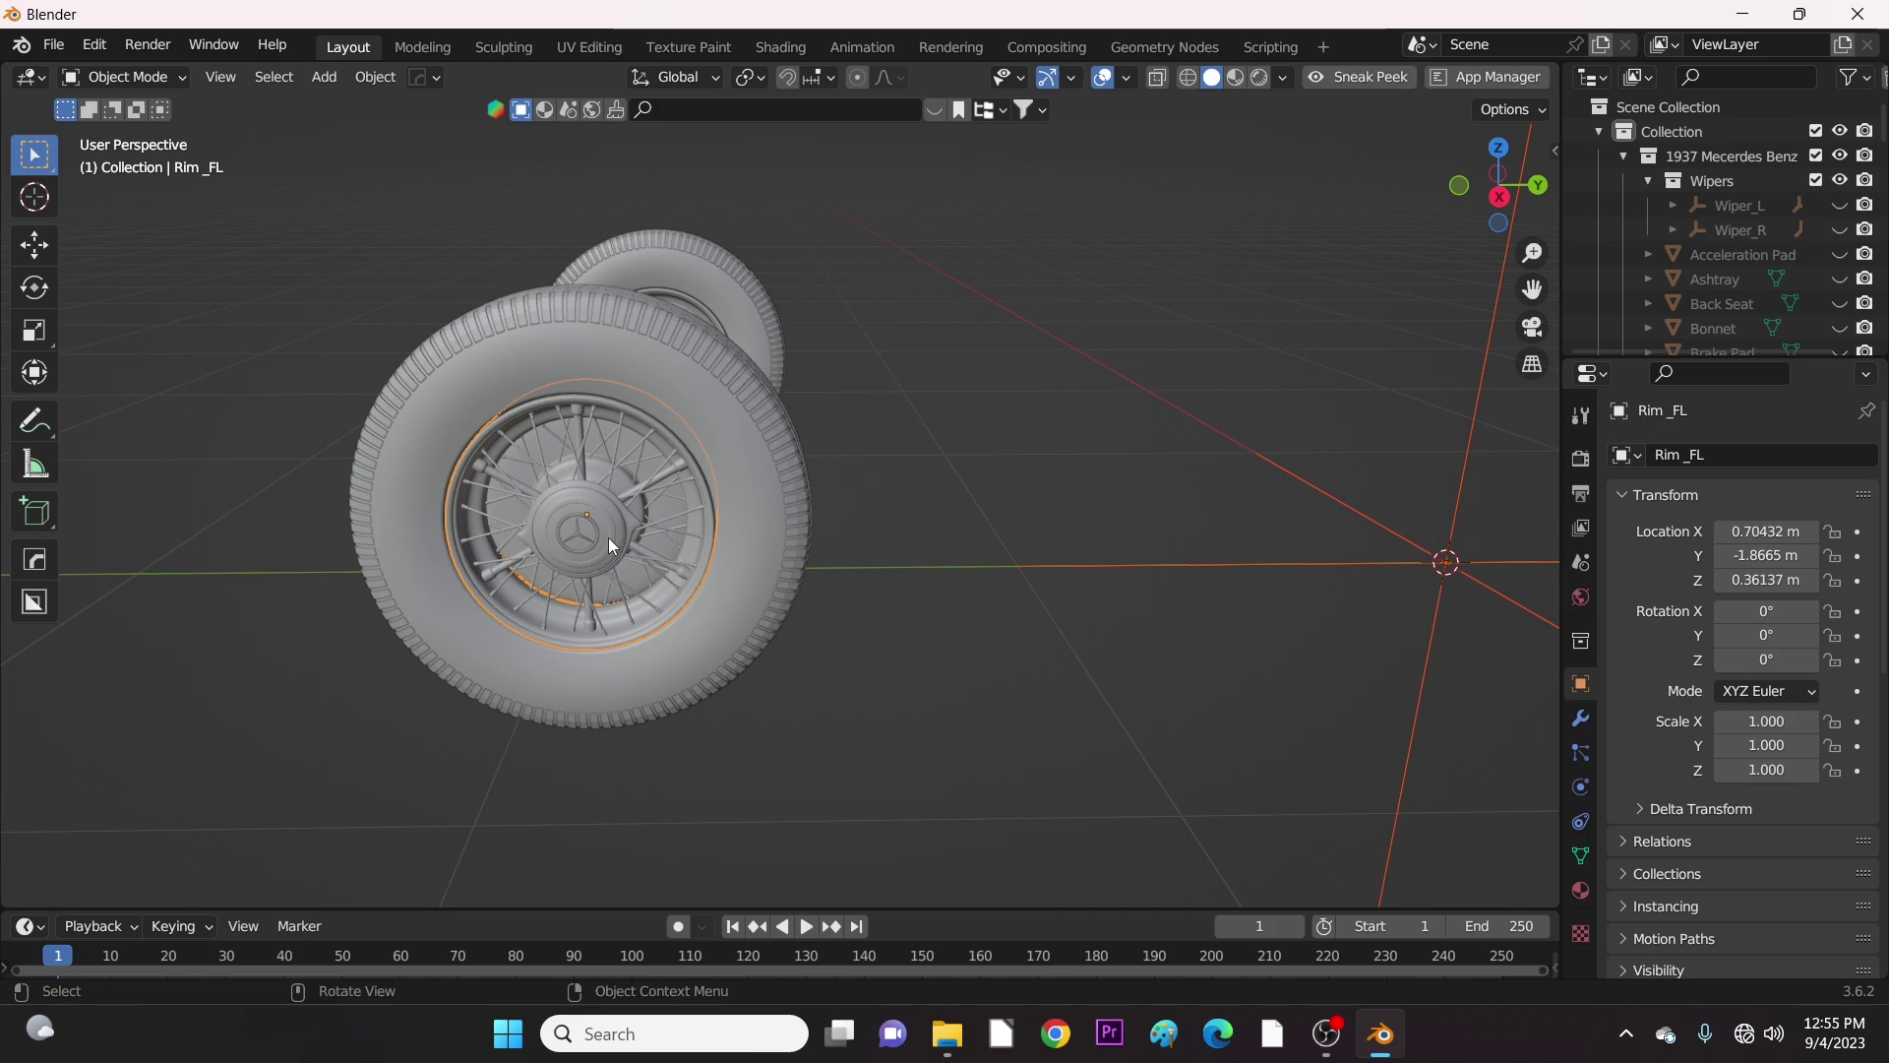
{"action": "key", "text": "shift+s"}
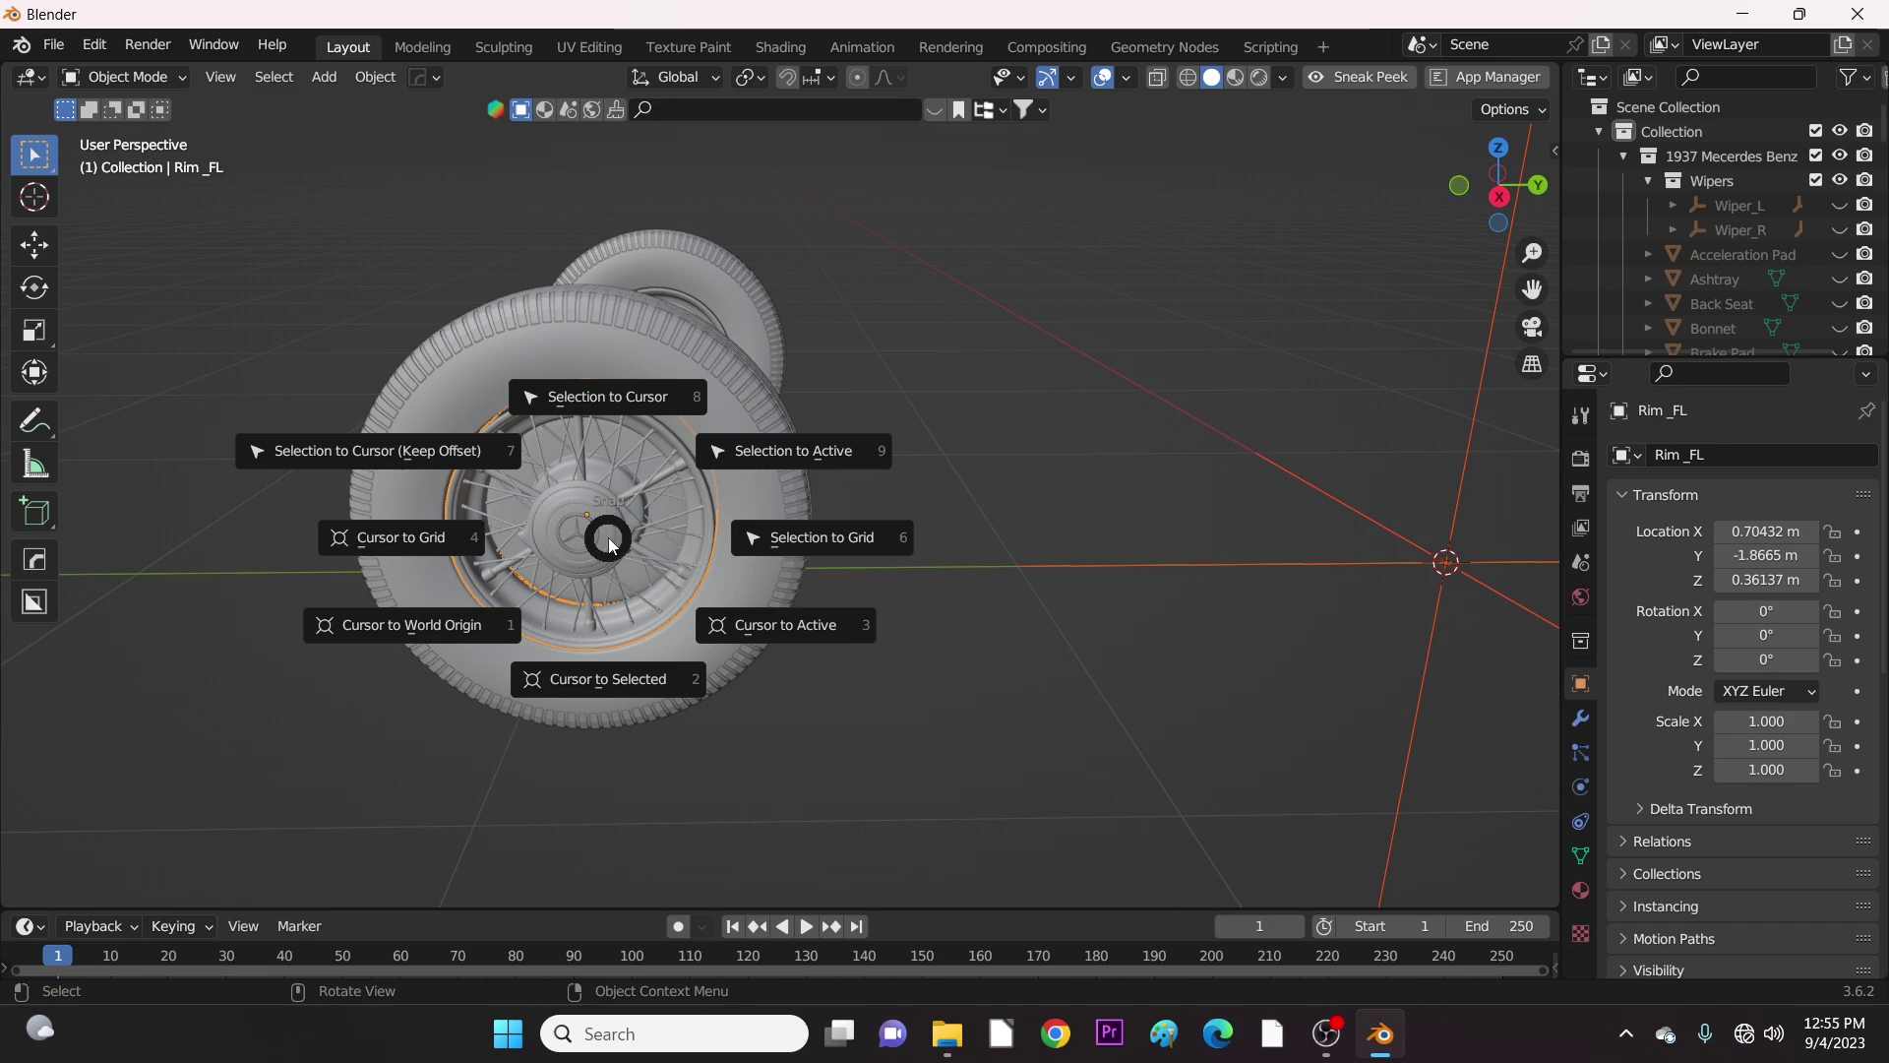
{"action": "left_click", "coordinate": [806, 454]}
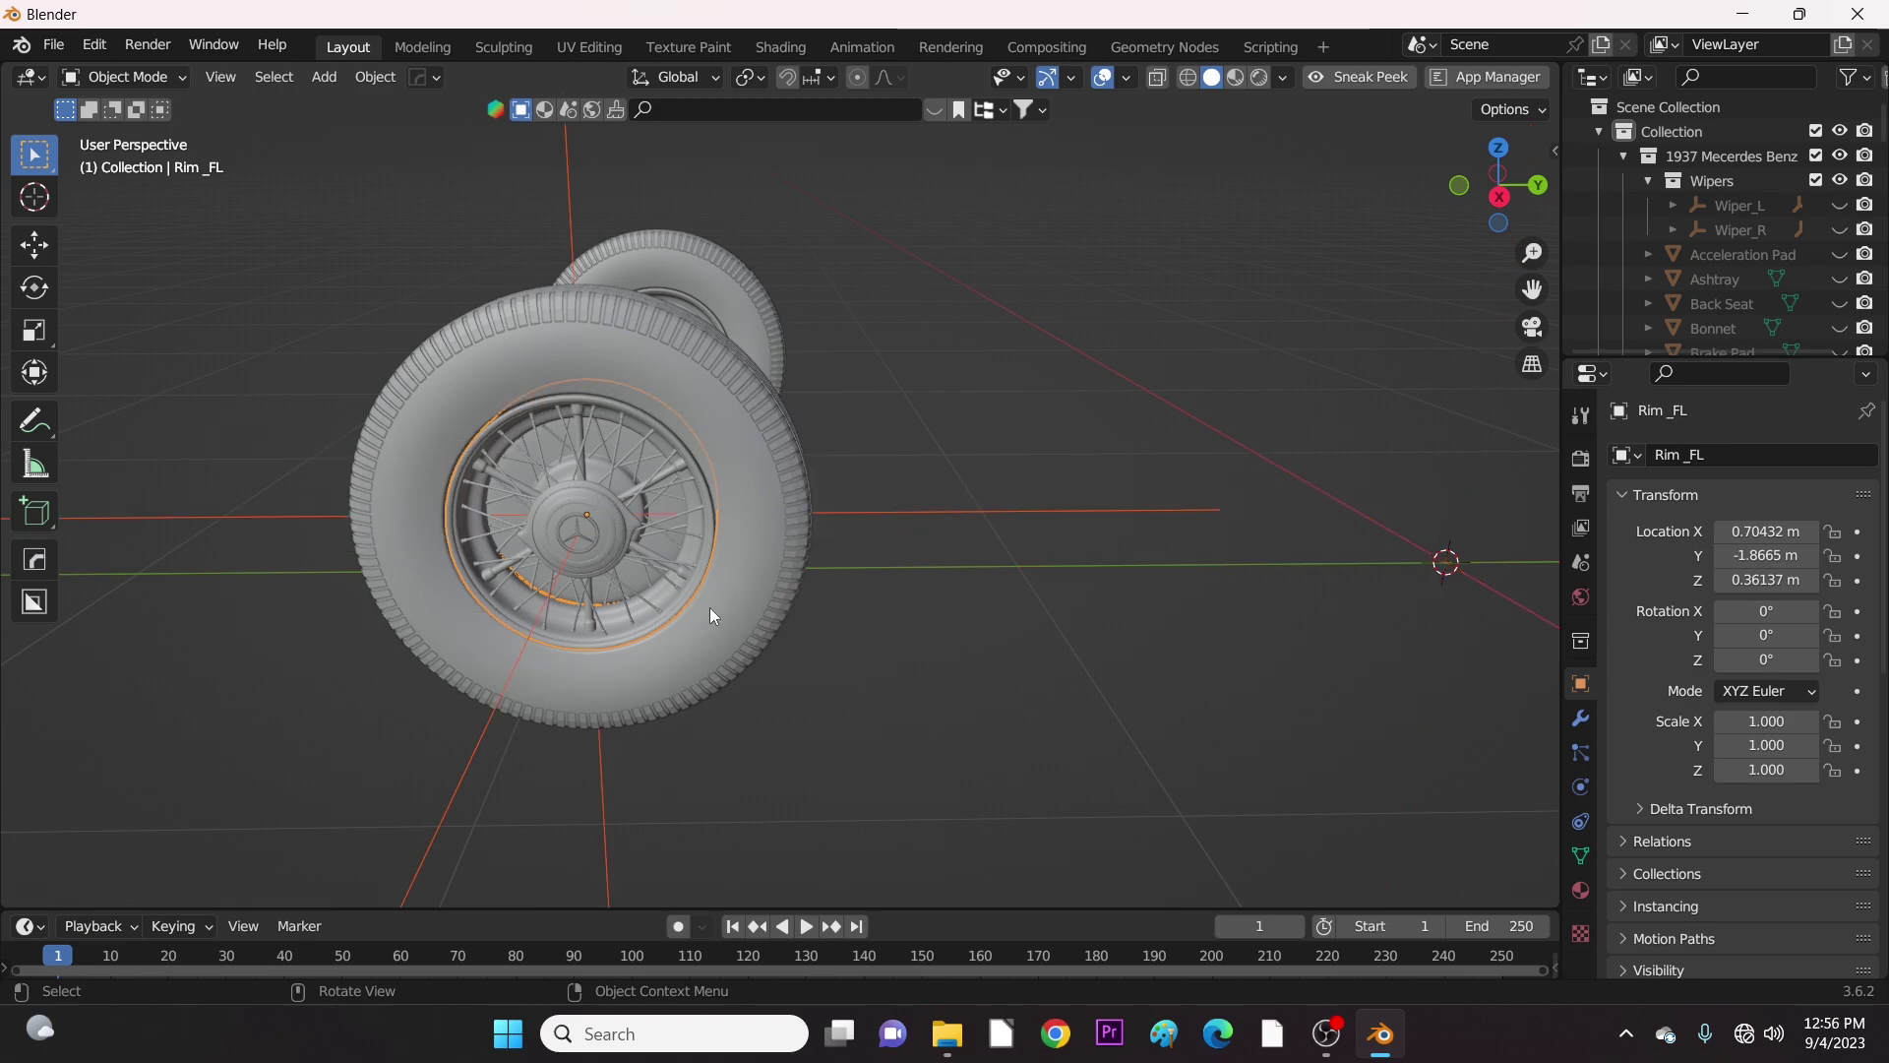
{"action": "middle_click_drag", "start_coordinate": [711, 606], "coordinate": [667, 649]}
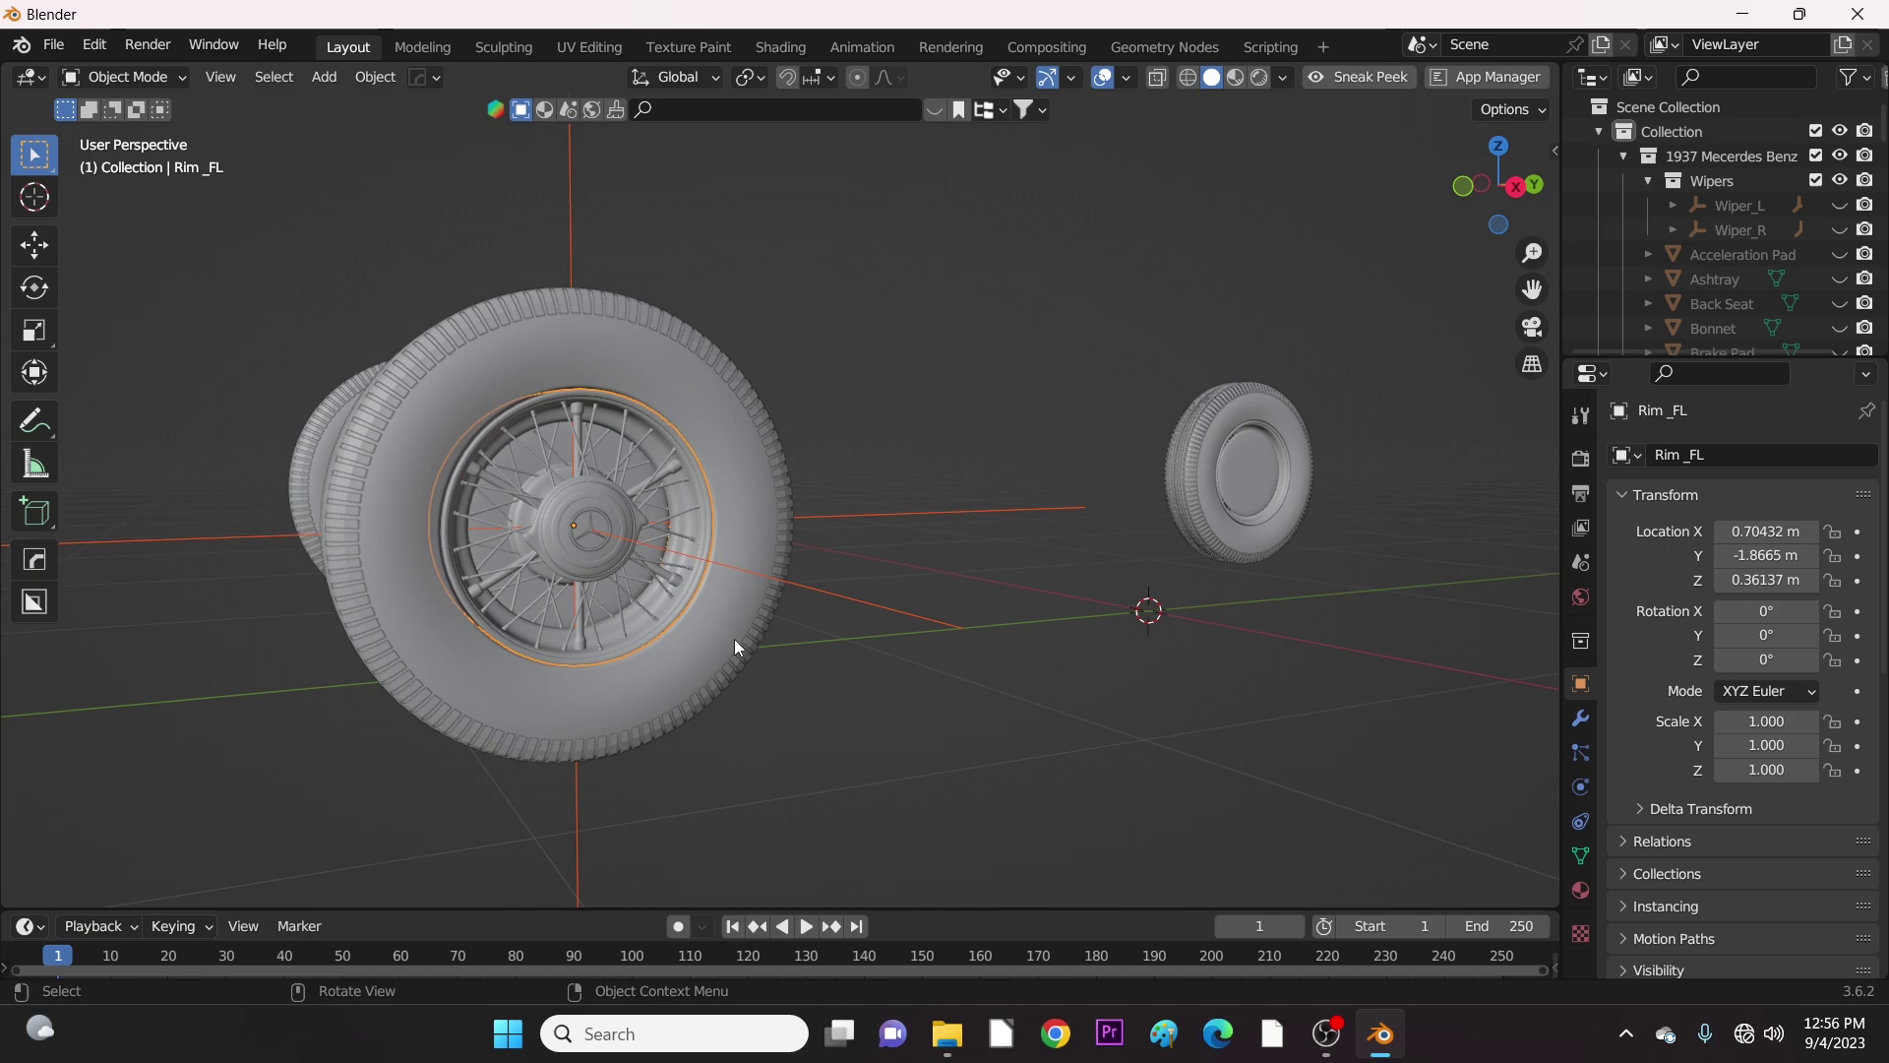
Shrink the empty to 0.546 scale and select the front-left wheel along with it.
{"action": "left_click", "coordinate": [1035, 637]}
{"action": "scroll", "coordinate": [1018, 657], "scroll_direction": "down", "scroll_amount": 3}
{"action": "middle_click_drag", "start_coordinate": [994, 681], "coordinate": [939, 729]}
{"action": "left_click", "coordinate": [1048, 745]}
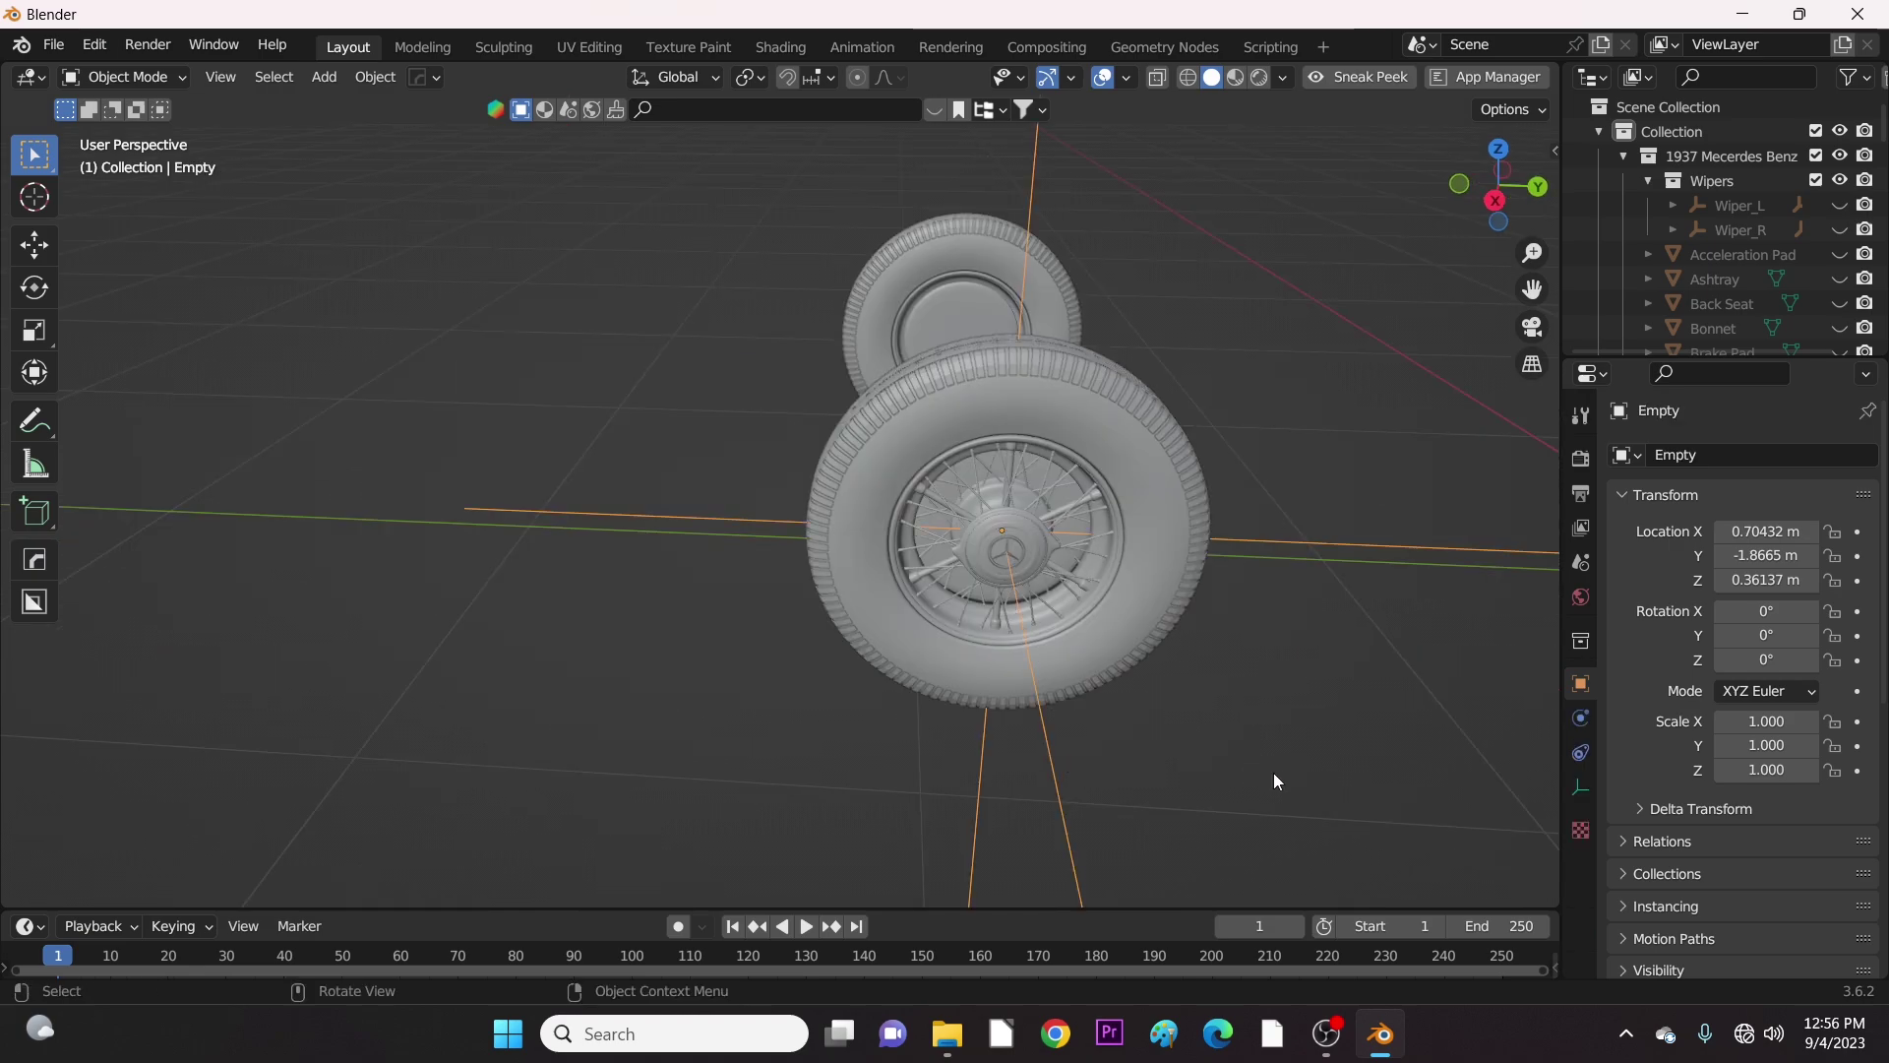
{"action": "key", "text": "s"}
{"action": "left_click", "coordinate": [1144, 675]}
{"action": "left_click_drag", "start_coordinate": [880, 337], "coordinate": [1165, 825]}
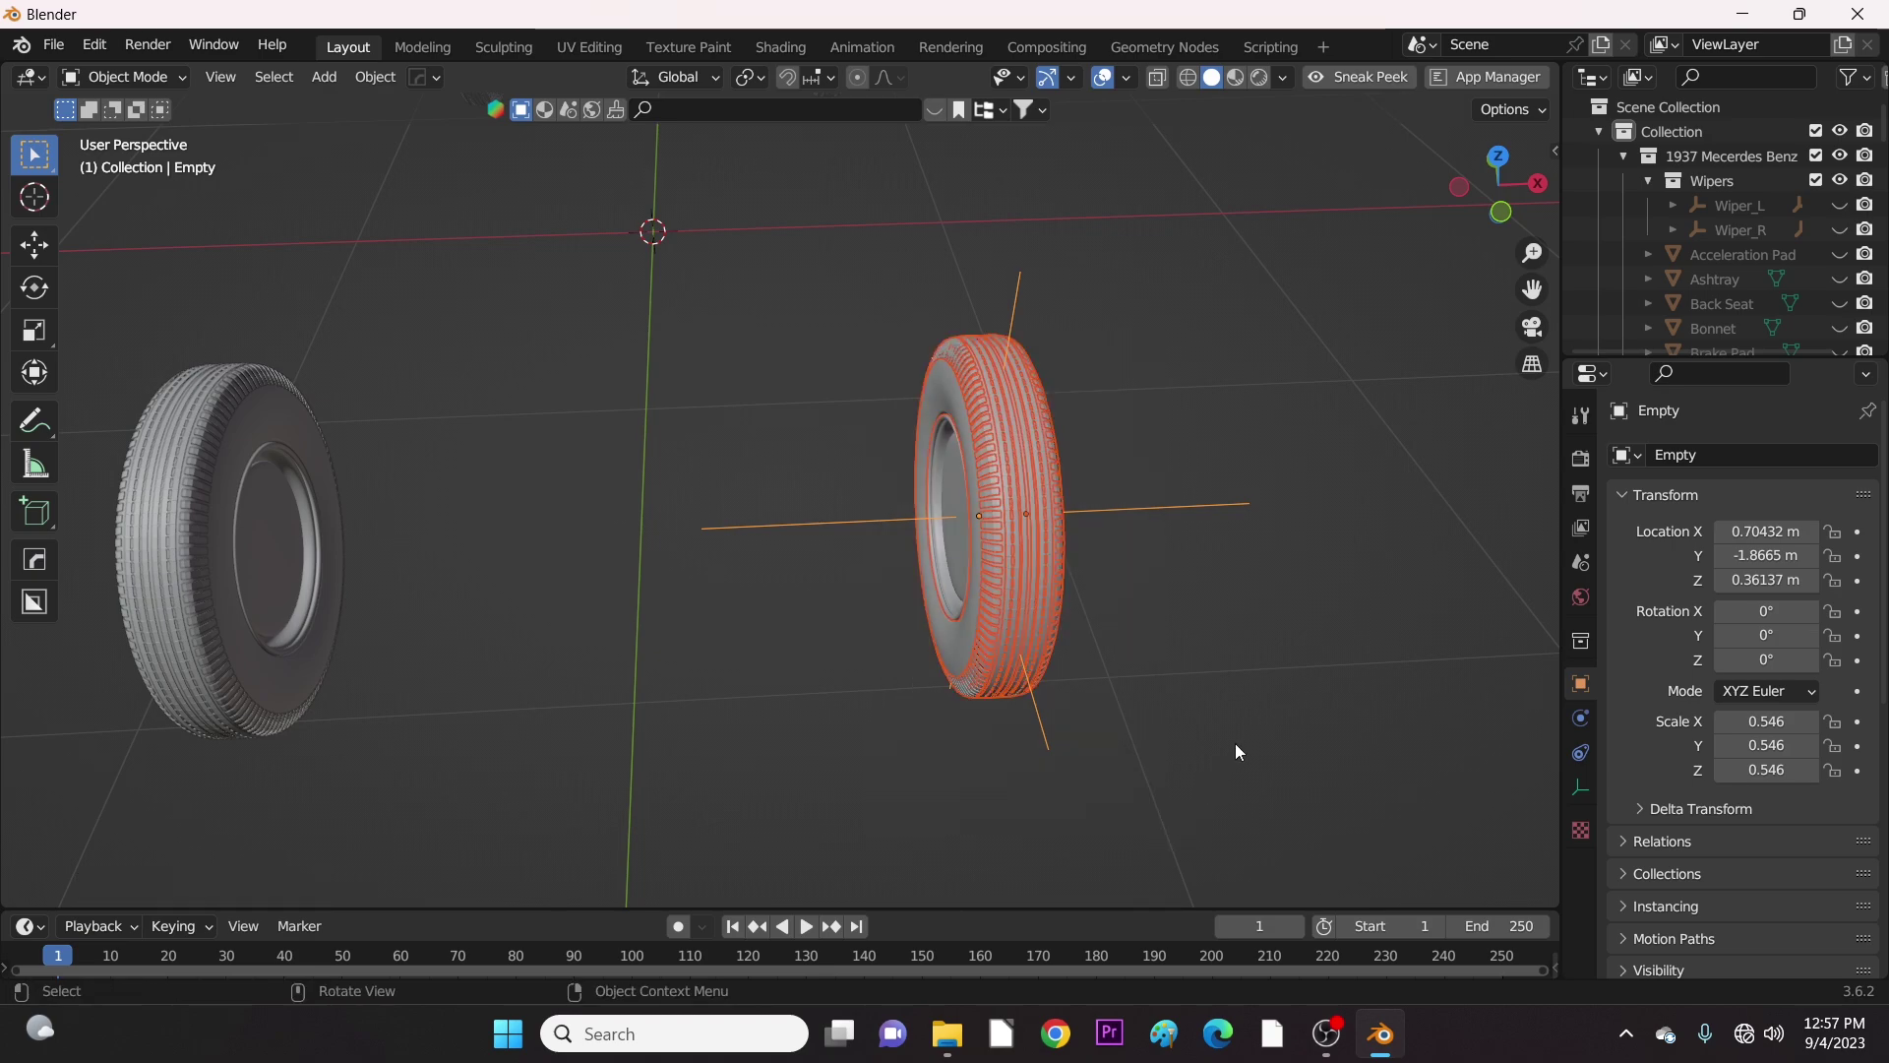
{"action": "middle_click_drag", "start_coordinate": [1235, 742], "coordinate": [669, 553]}
Parent the front-left wheel parts to the Empty and test moving the empty alone.
{"action": "key", "text": "ctrl+p"}
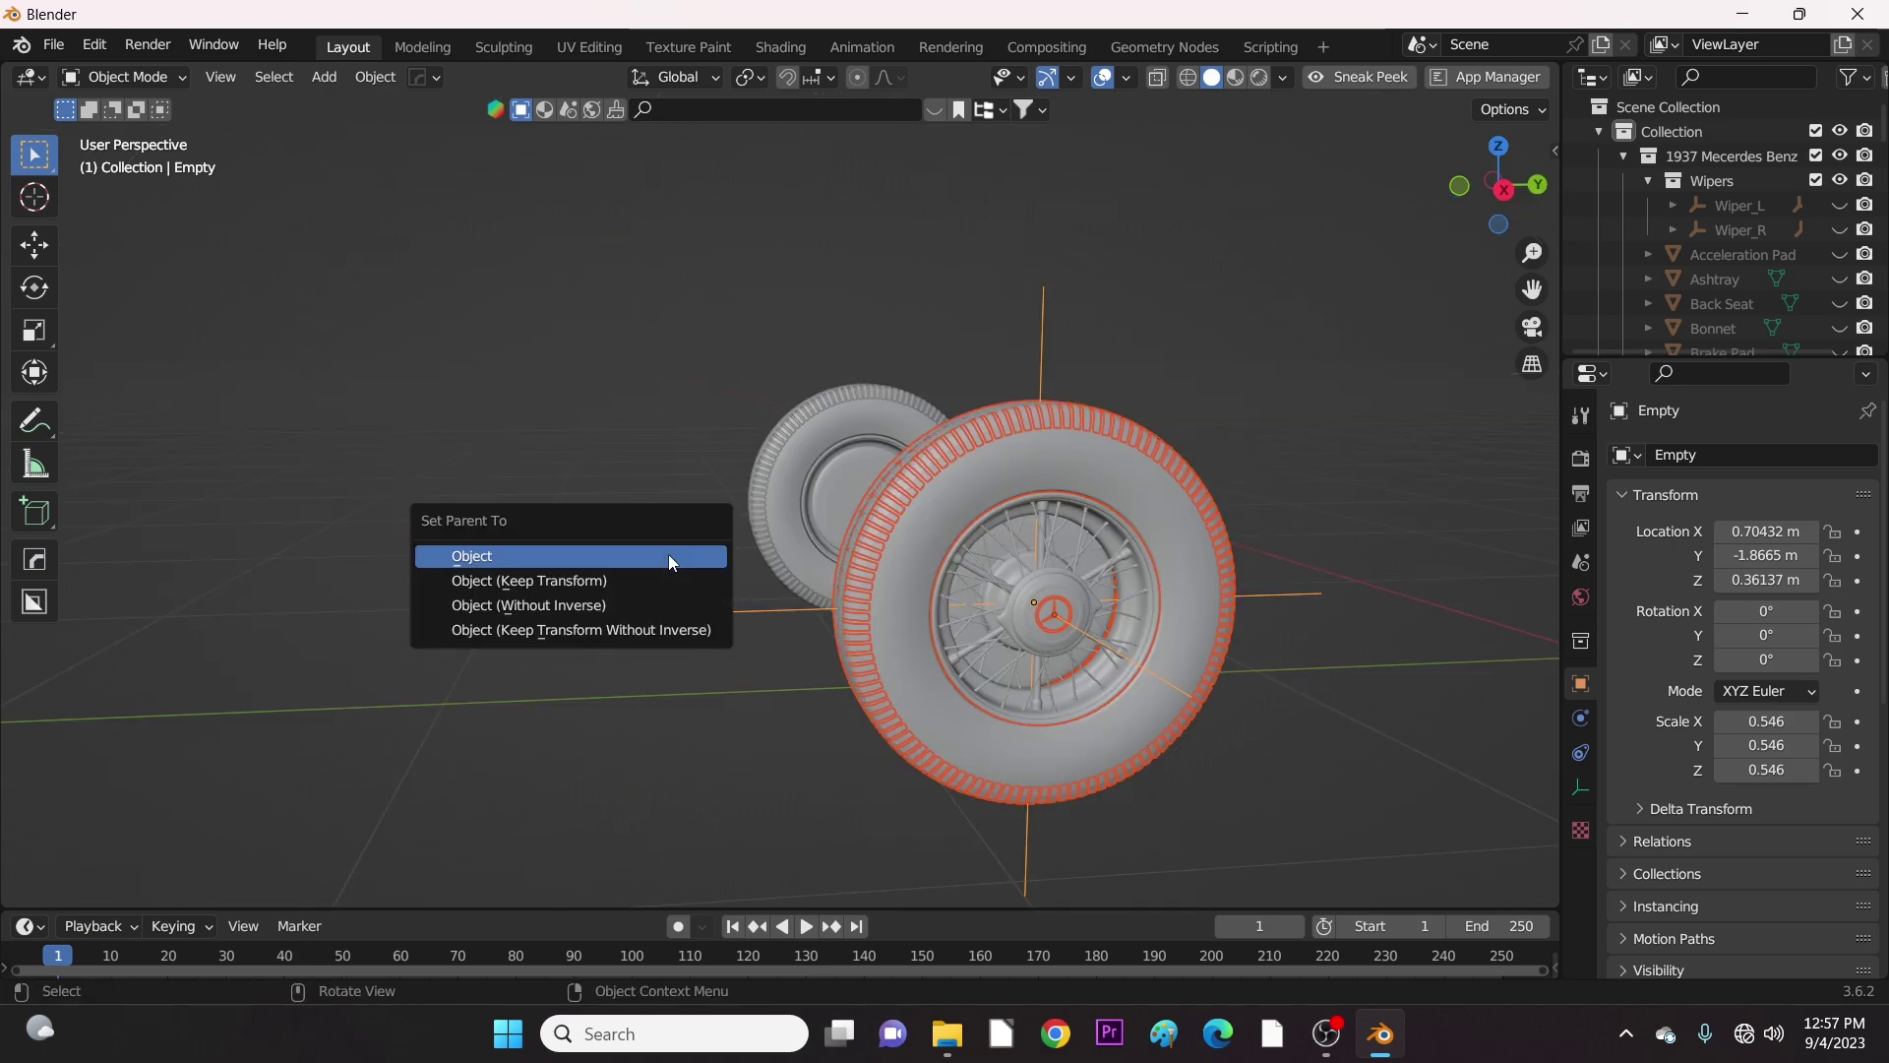
{"action": "left_click", "coordinate": [623, 581]}
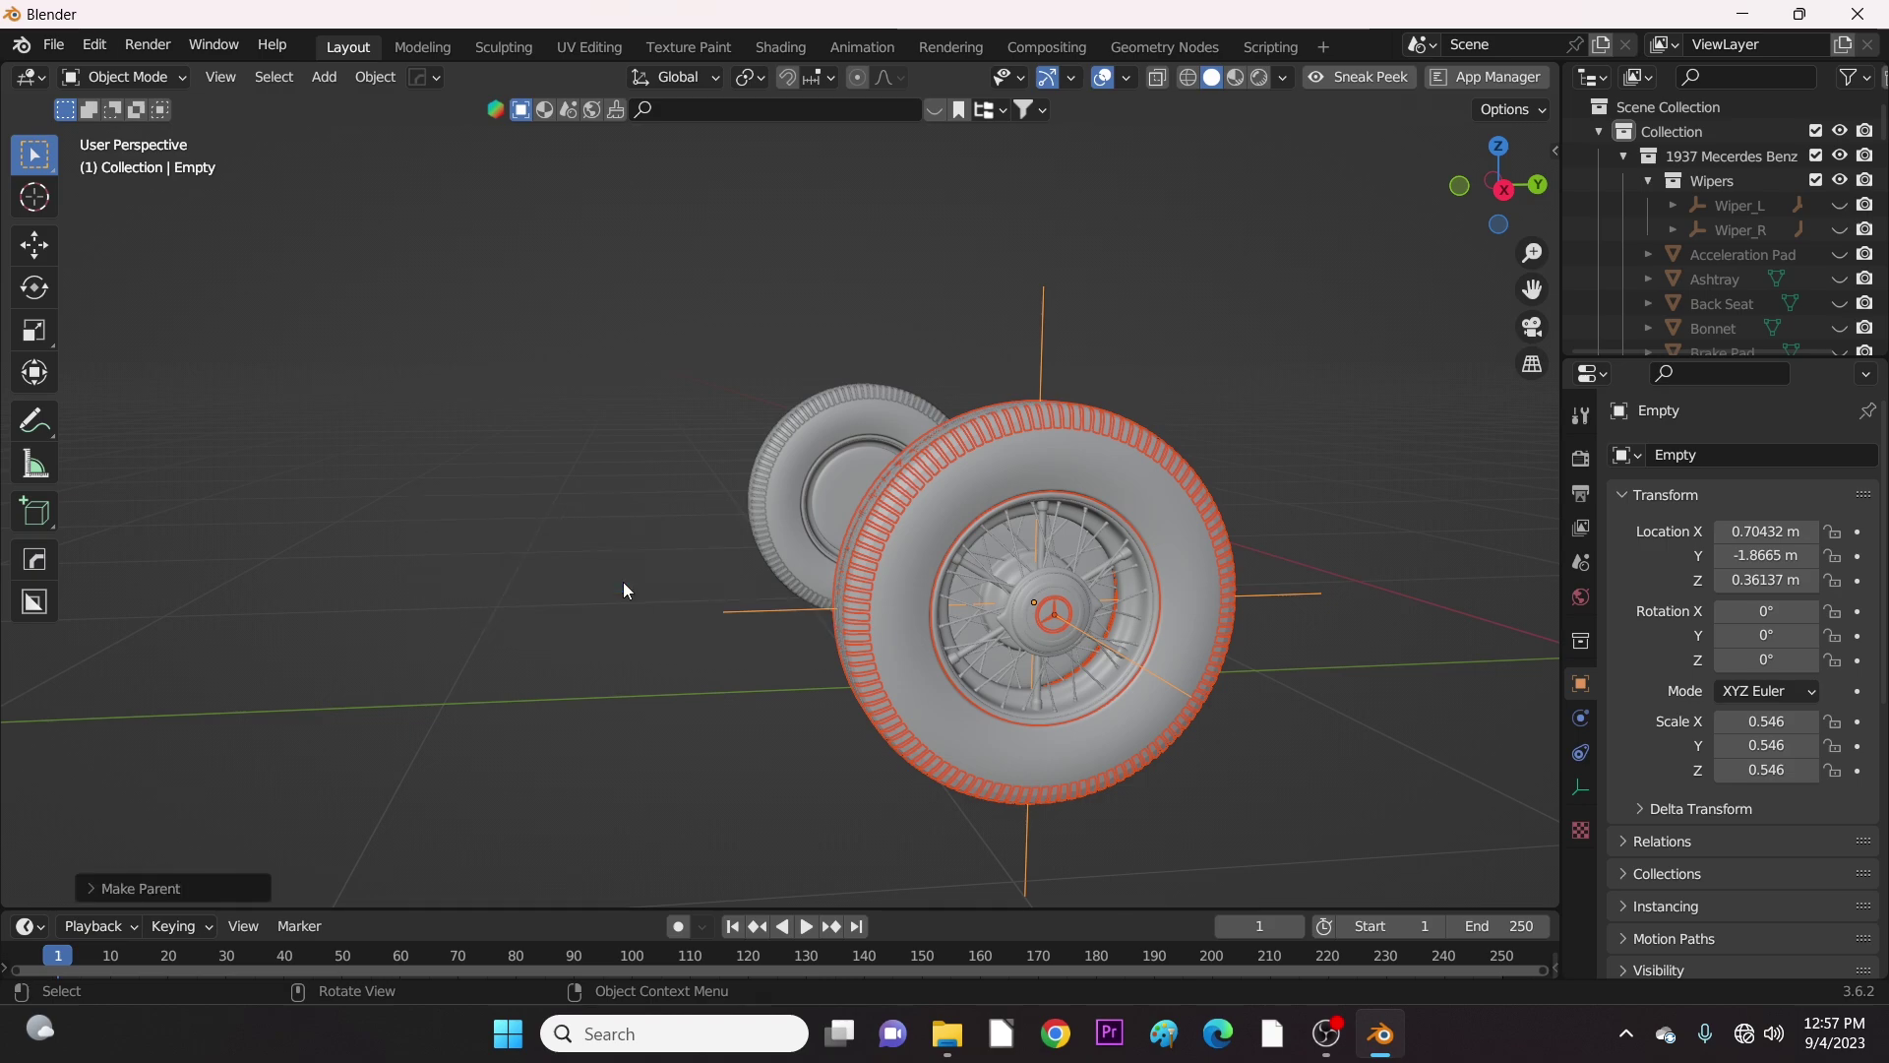
{"action": "left_click", "coordinate": [752, 617]}
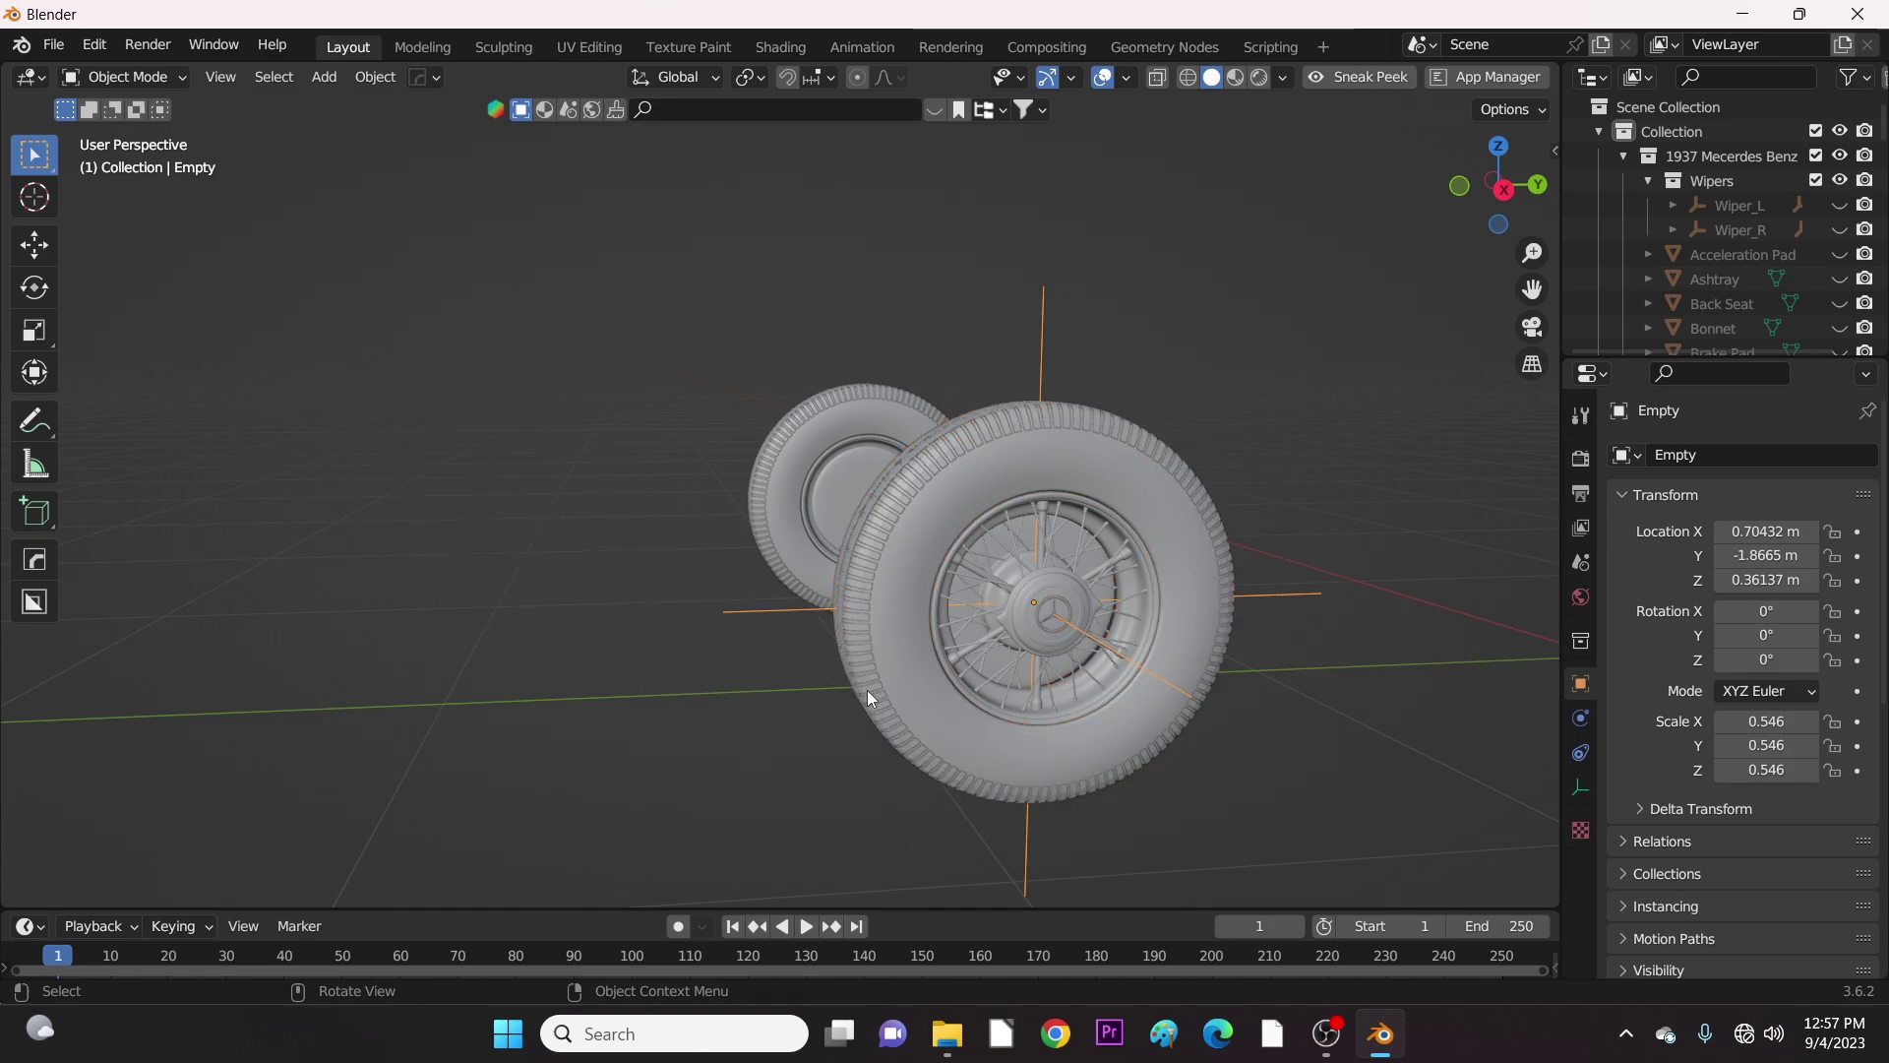
{"action": "key", "text": "g"}
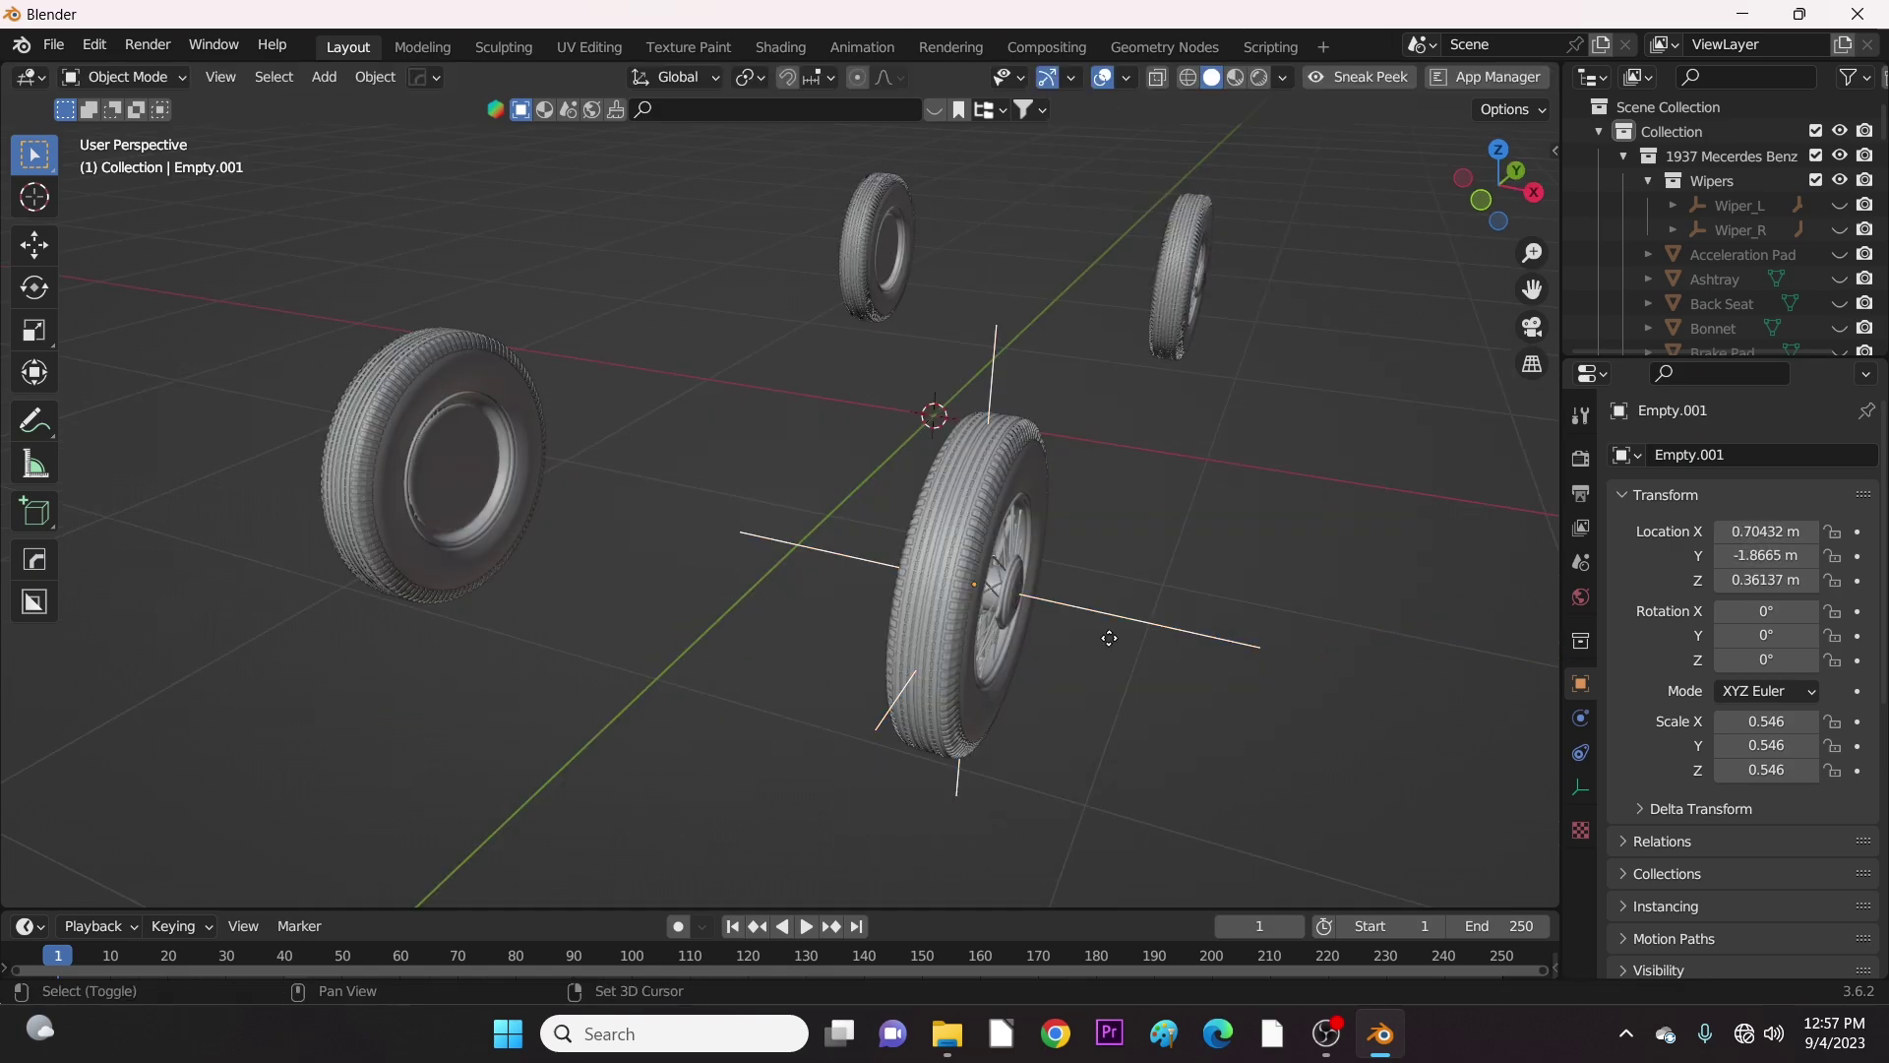
Duplicate the empty, snap Empty.001 to the front-right rim, and parent that wheel to it keeping transform.
{"action": "key", "text": "g"}
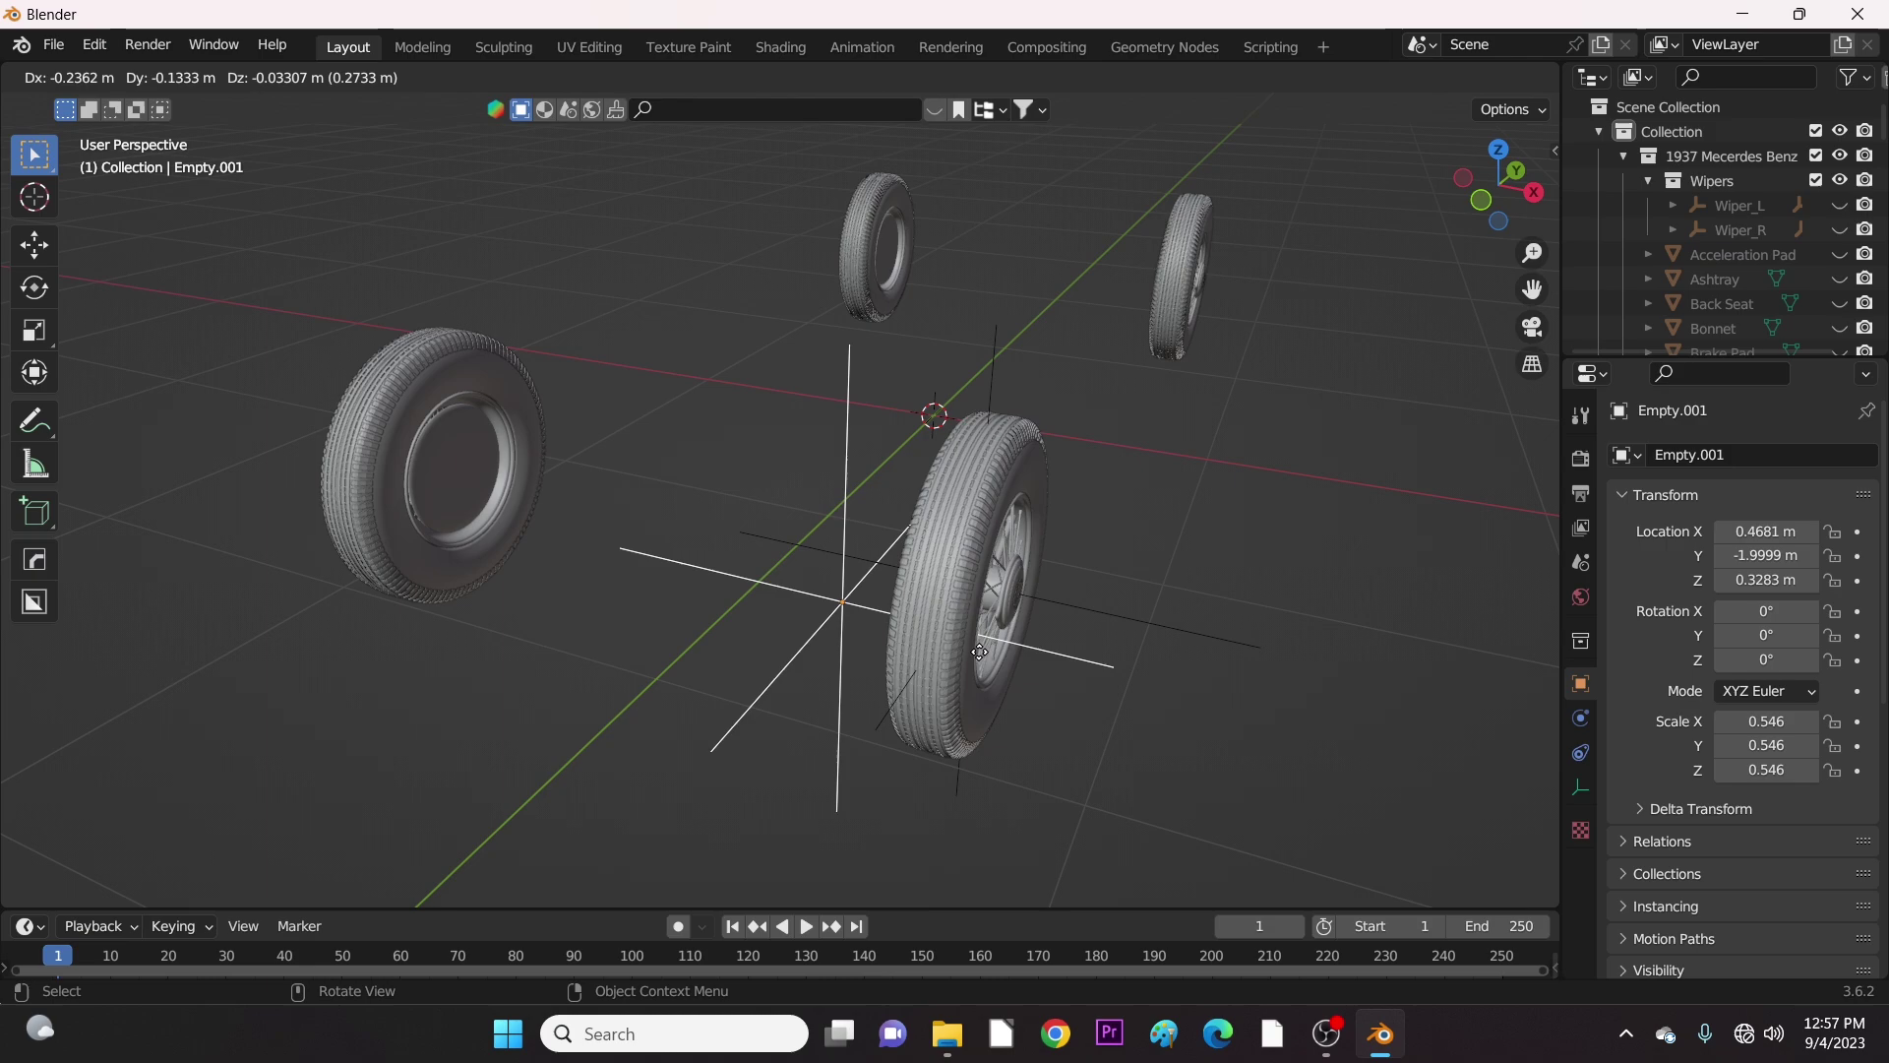
{"action": "right_click", "coordinate": [987, 646]}
{"action": "middle_click_drag", "start_coordinate": [206, 713], "coordinate": [468, 687]}
{"action": "left_click", "coordinate": [583, 604], "text": "shift"}
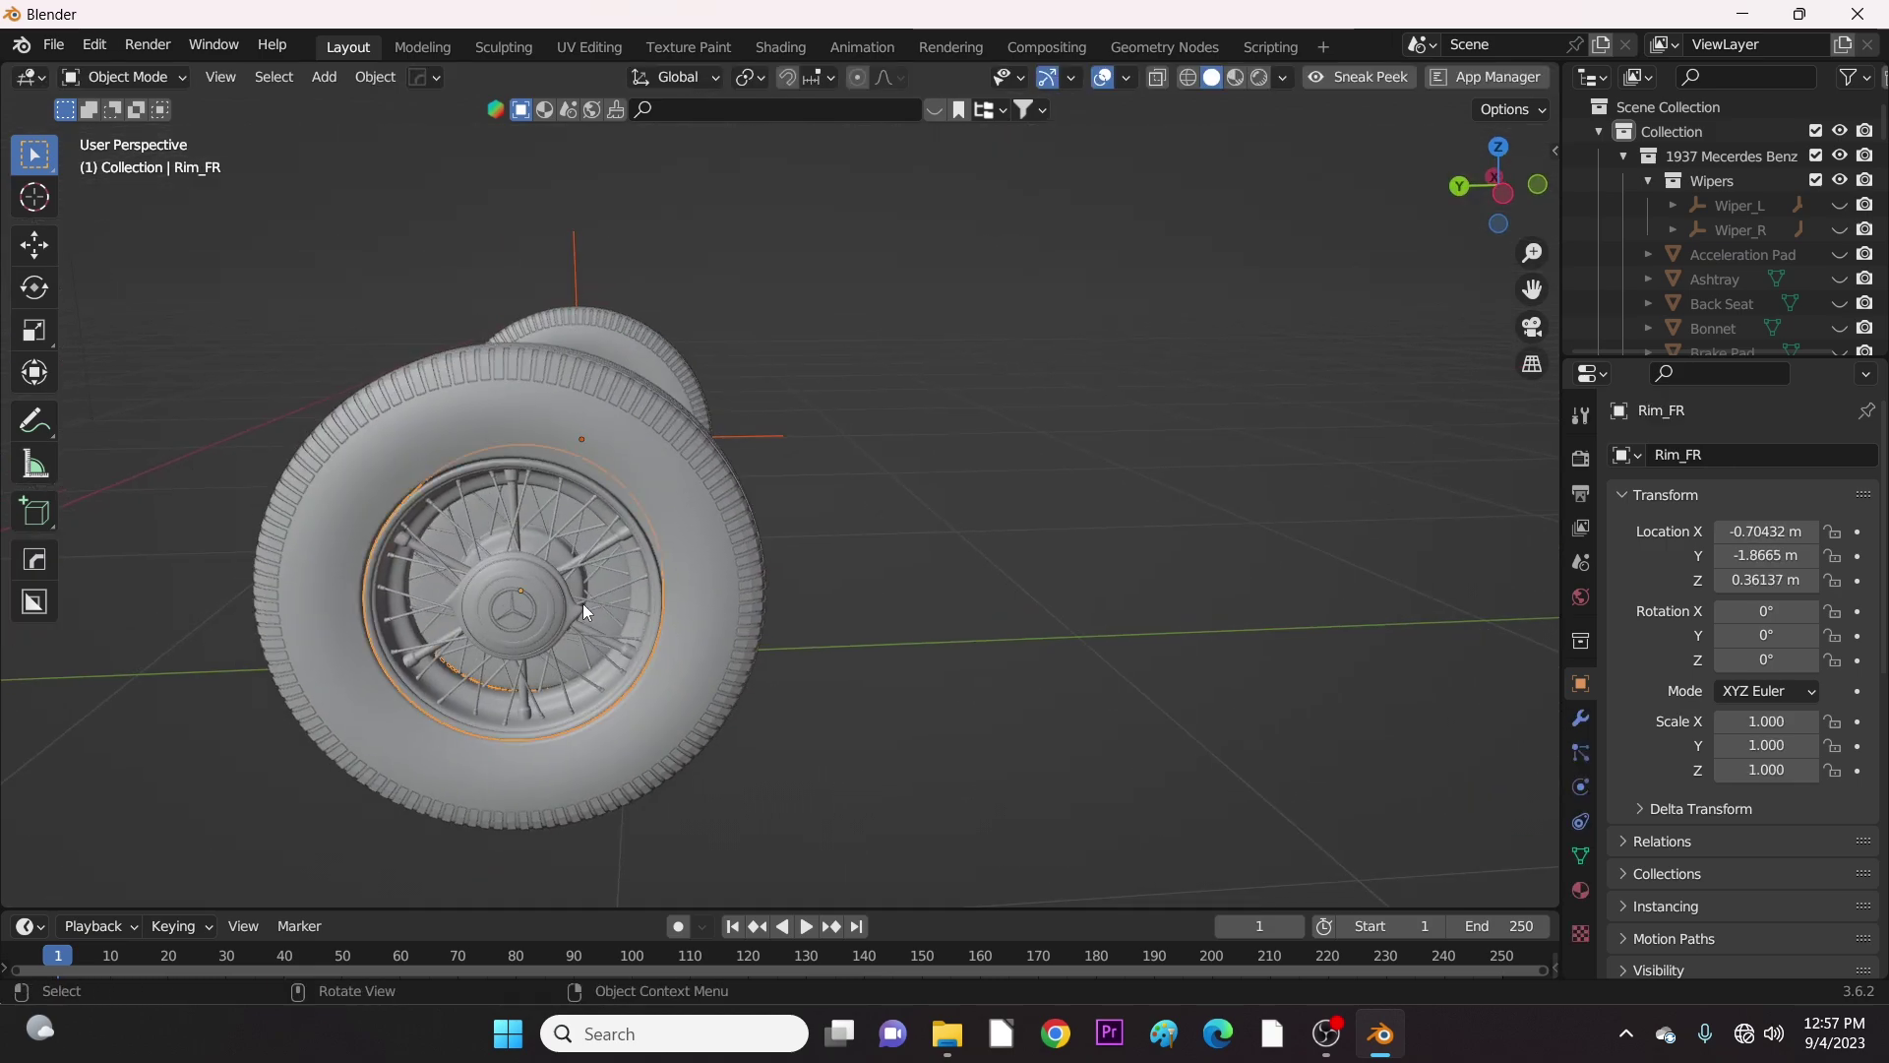
{"action": "key", "text": "shift+s"}
{"action": "left_click", "coordinate": [756, 512]}
{"action": "middle_click_drag", "start_coordinate": [750, 303], "coordinate": [522, 320]}
{"action": "left_click", "coordinate": [591, 512]}
{"action": "left_click_drag", "start_coordinate": [611, 316], "coordinate": [848, 629]}
{"action": "key", "text": "ctrl+p"}
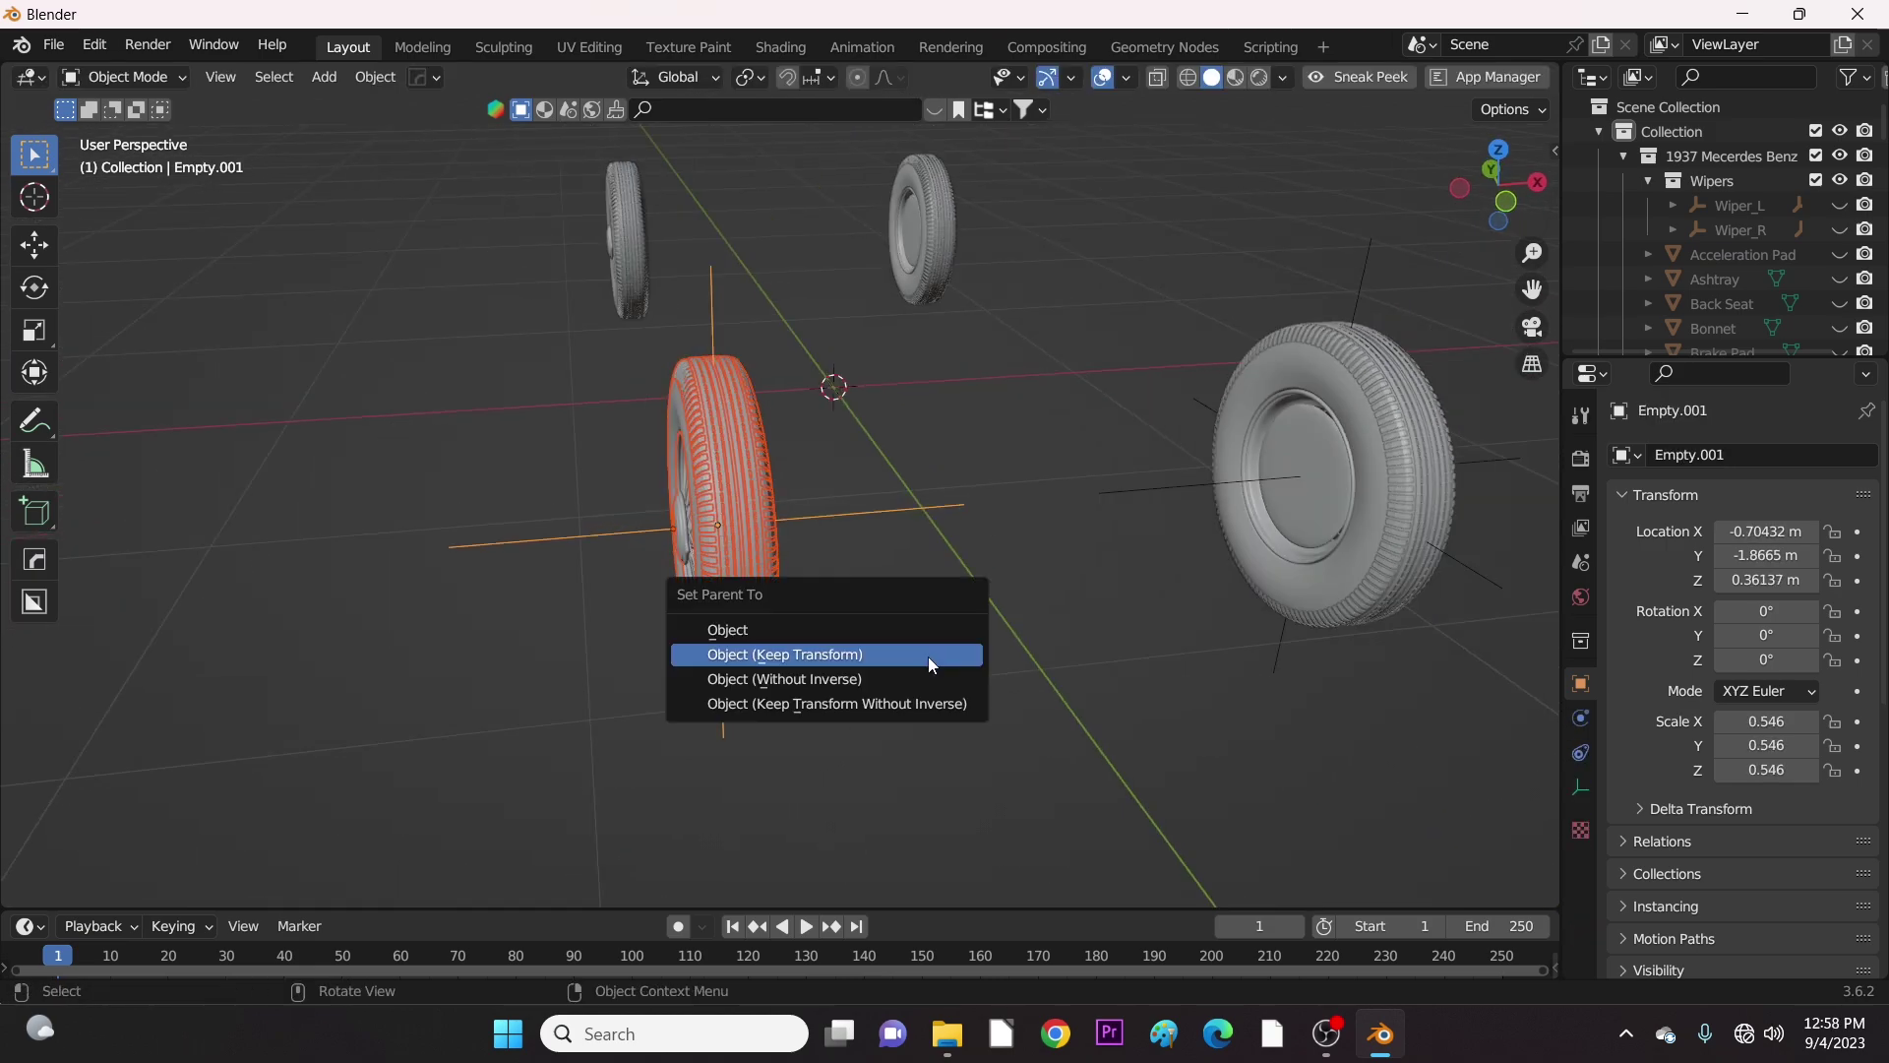
{"action": "left_click", "coordinate": [929, 657]}
{"action": "middle_click_drag", "start_coordinate": [531, 689], "coordinate": [773, 763]}
Duplicate the empty, snap Empty.002 to the back-right rim, and parent the back-right wheel to it.
{"action": "middle_click_drag", "start_coordinate": [492, 728], "coordinate": [1211, 591], "text": "shift"}
{"action": "key", "text": "shift+d"}
{"action": "right_click", "coordinate": [817, 689]}
{"action": "scroll", "coordinate": [611, 452], "scroll_direction": "up", "scroll_amount": 3}
{"action": "left_click", "coordinate": [611, 452], "text": "shift"}
{"action": "key", "text": "shift+s"}
{"action": "left_click", "coordinate": [777, 362]}
{"action": "left_click", "coordinate": [558, 779]}
{"action": "scroll", "coordinate": [559, 782], "scroll_direction": "down", "scroll_amount": 5}
{"action": "left_click_drag", "start_coordinate": [423, 228], "coordinate": [622, 559]}
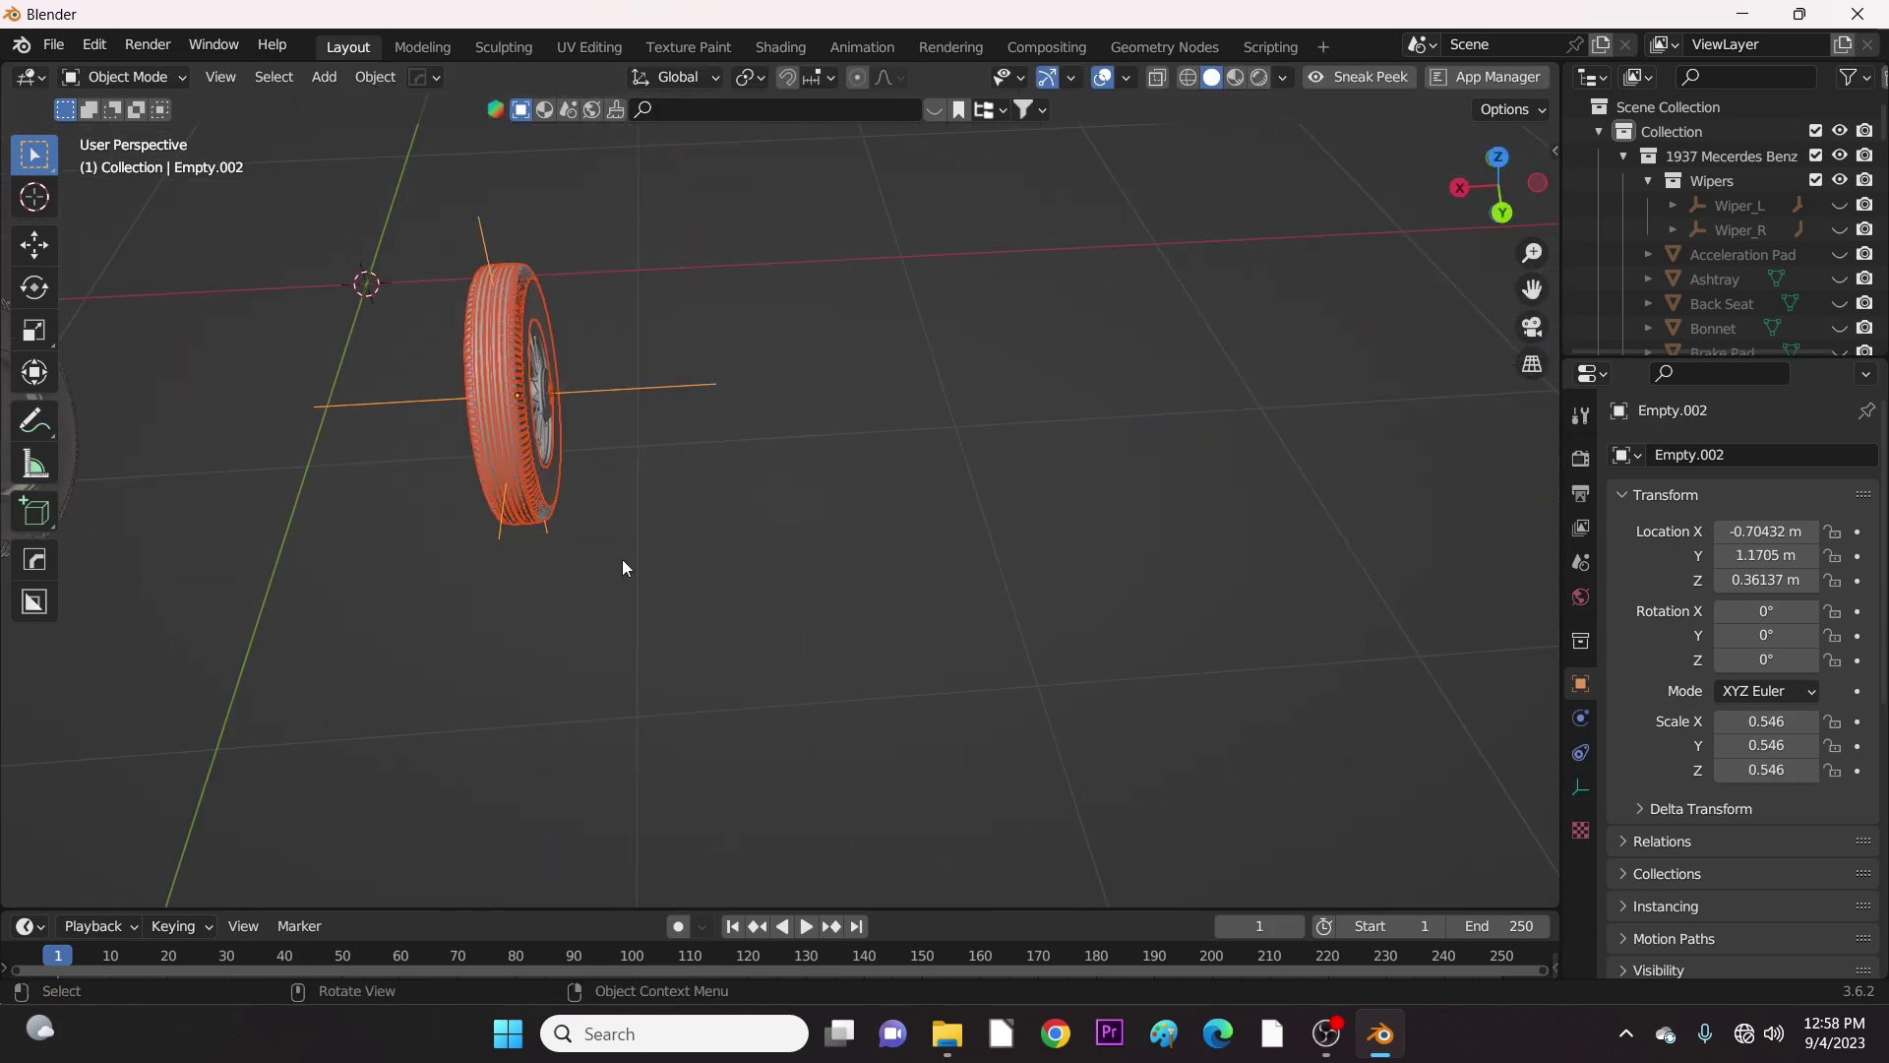
{"action": "key", "text": "ctrl+p"}
{"action": "left_click", "coordinate": [639, 567]}
{"action": "left_click", "coordinate": [872, 444]}
Duplicate the empty, snap Empty.005 to the back-left rim Rim_BL, and parent the back-left wheel to it.
{"action": "key", "text": "shift+d"}
{"action": "right_click", "coordinate": [873, 445]}
{"action": "middle_click_drag", "start_coordinate": [502, 504], "coordinate": [589, 507]}
{"action": "left_click", "coordinate": [388, 567], "text": "shift"}
{"action": "key", "text": "shift+s"}
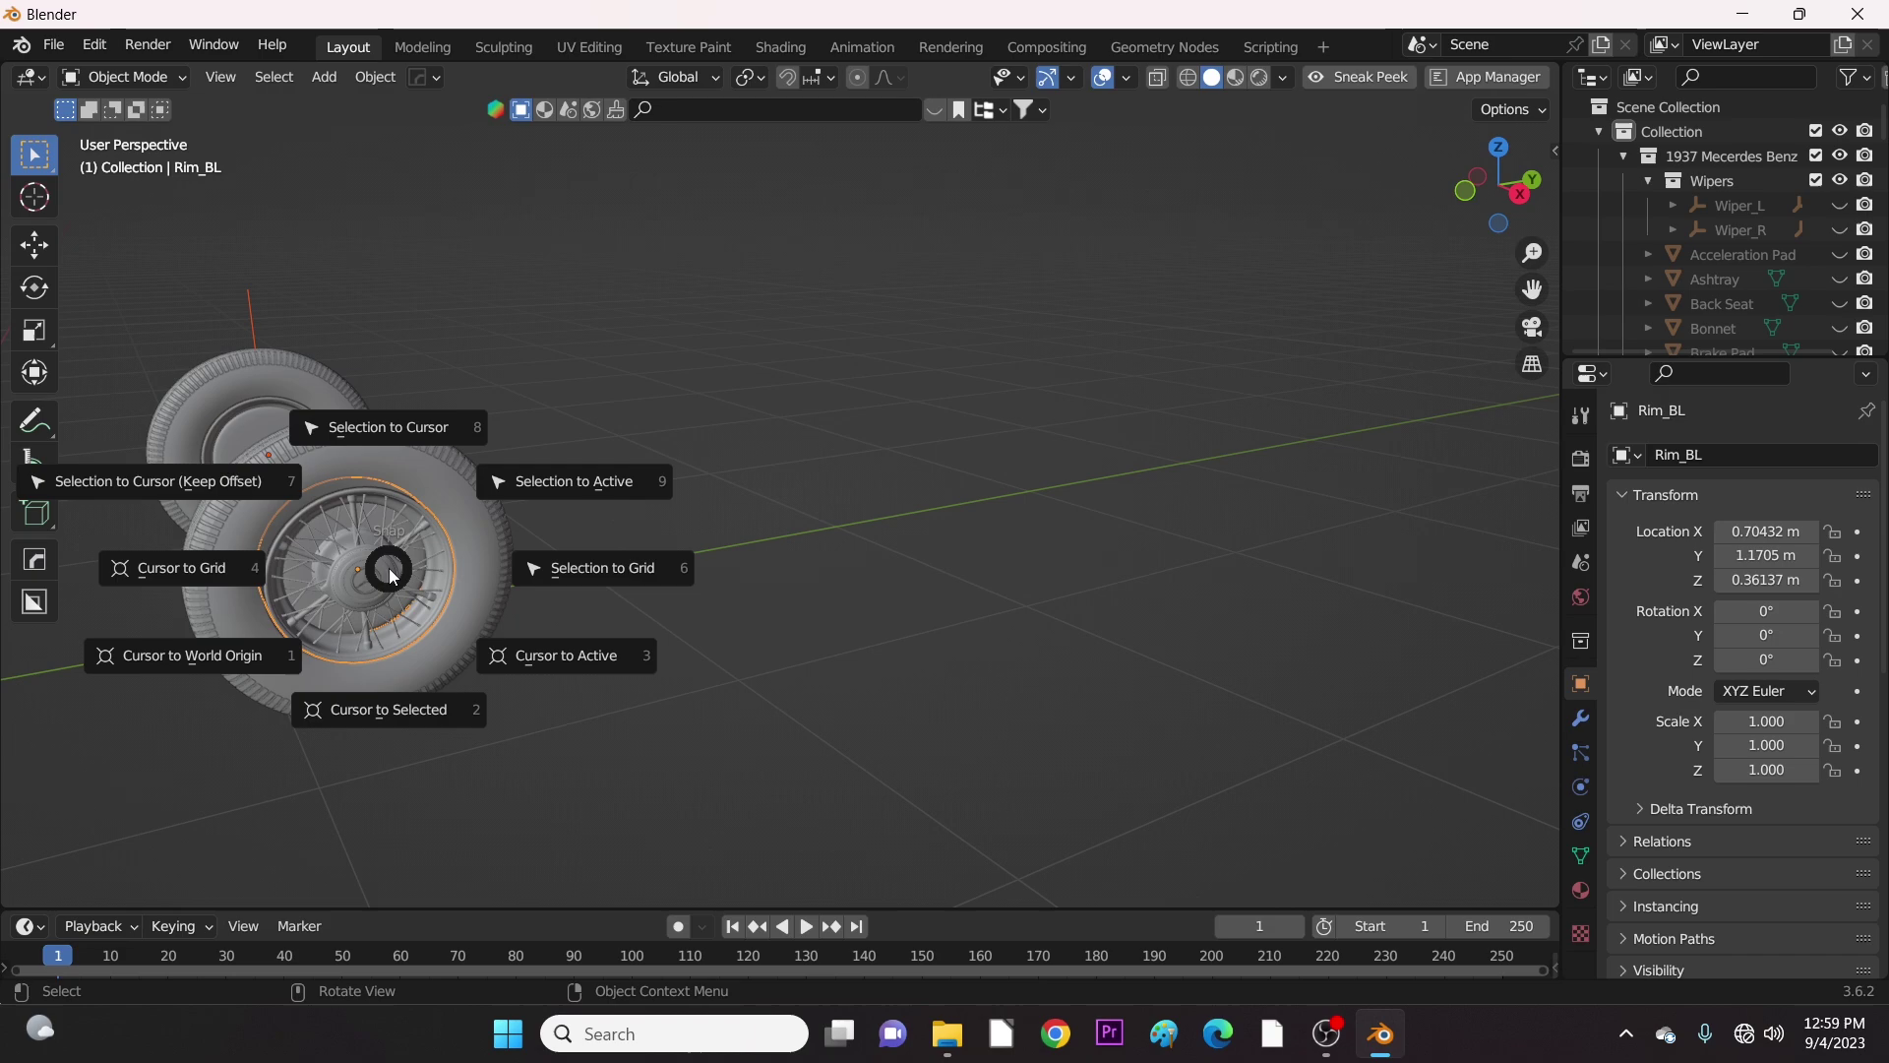
{"action": "left_click", "coordinate": [570, 481]}
{"action": "left_click", "coordinate": [592, 539]}
{"action": "left_click_drag", "start_coordinate": [747, 471], "coordinate": [966, 821]}
{"action": "middle_click_drag", "start_coordinate": [1112, 777], "coordinate": [924, 733]}
{"action": "key", "text": "ctrl+p"}
{"action": "left_click", "coordinate": [924, 729]}
{"action": "middle_click_drag", "start_coordinate": [689, 708], "coordinate": [1270, 699], "text": "shift"}
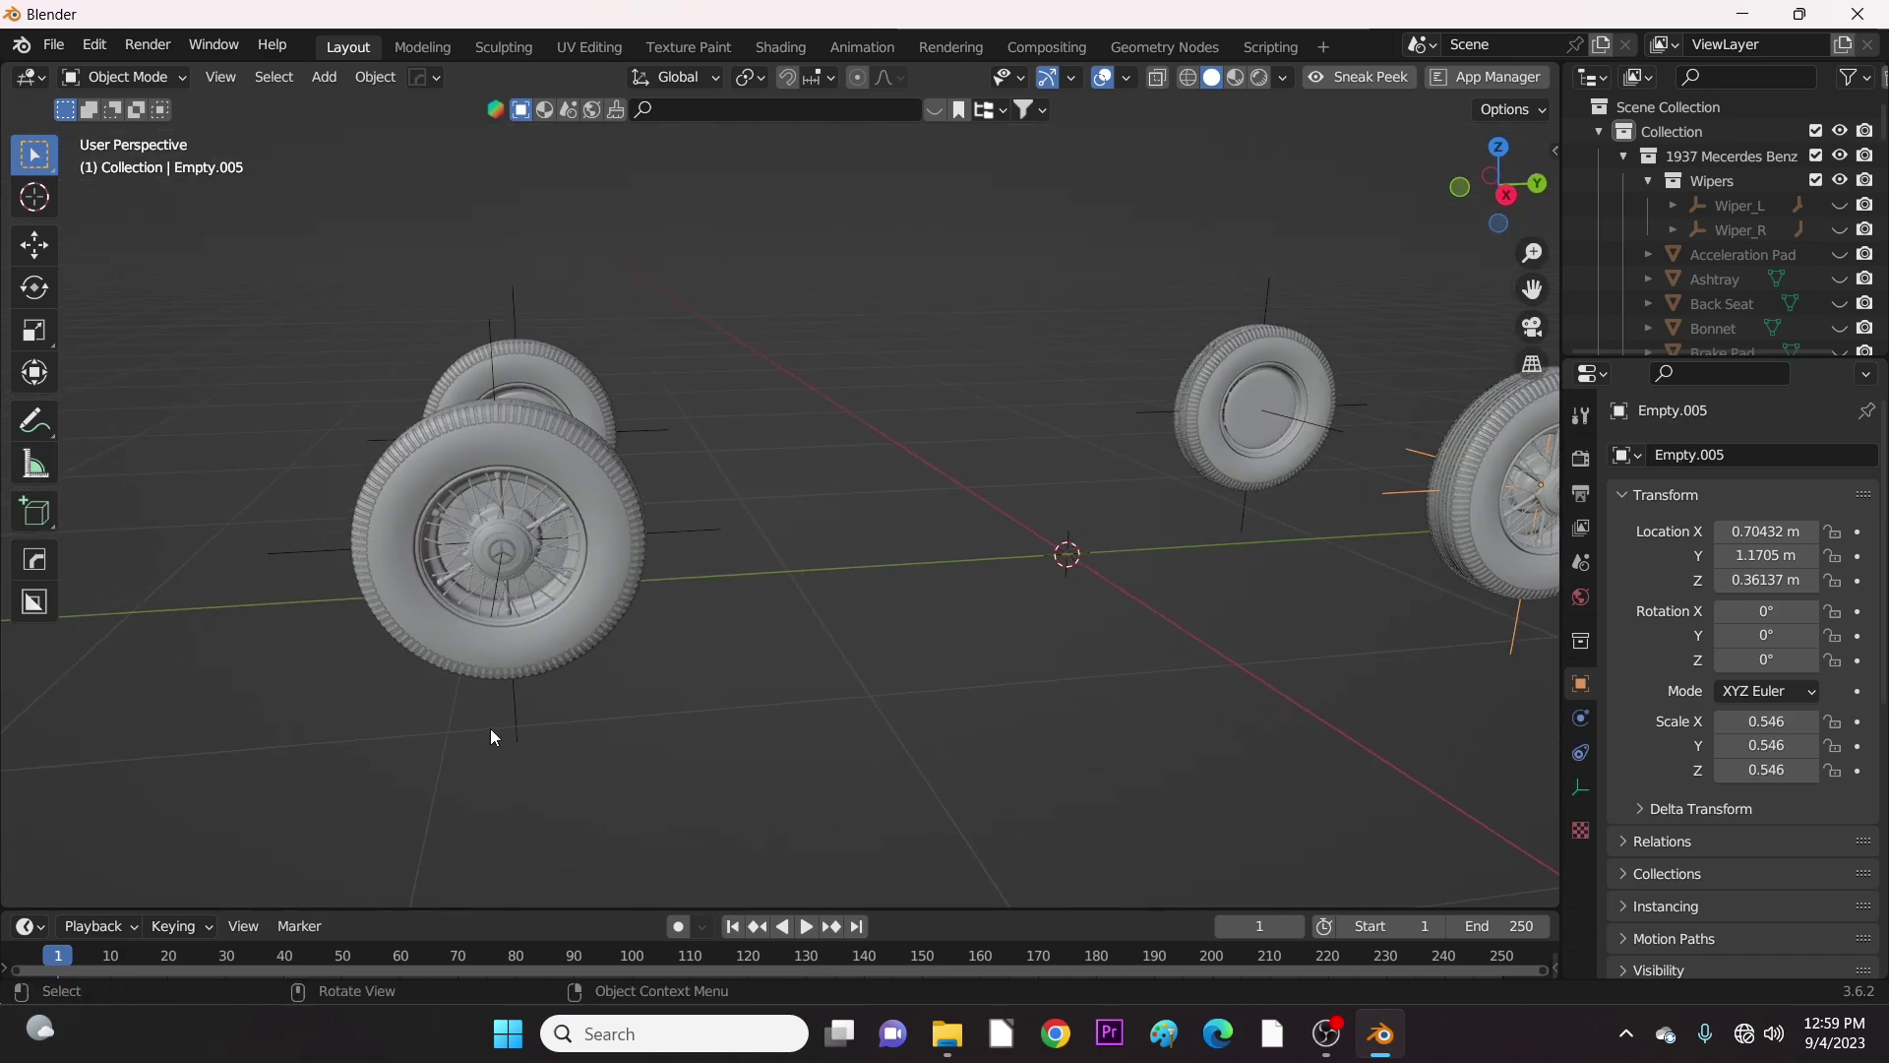
{"action": "left_click", "coordinate": [490, 723]}
Select all four wheels together with their empties to check the result.
{"action": "middle_click_drag", "start_coordinate": [788, 738], "coordinate": [1043, 787]}
{"action": "middle_click_drag", "start_coordinate": [766, 692], "coordinate": [481, 324]}
{"action": "left_click_drag", "start_coordinate": [493, 325], "coordinate": [886, 722]}
{"action": "middle_click_drag", "start_coordinate": [1042, 708], "coordinate": [964, 628]}
{"action": "scroll", "coordinate": [1003, 661], "scroll_direction": "up", "scroll_amount": 2}
Move the four wheel empties and their tires into a new collection named Tires, then collapse Collection.
{"action": "key", "text": "m"}
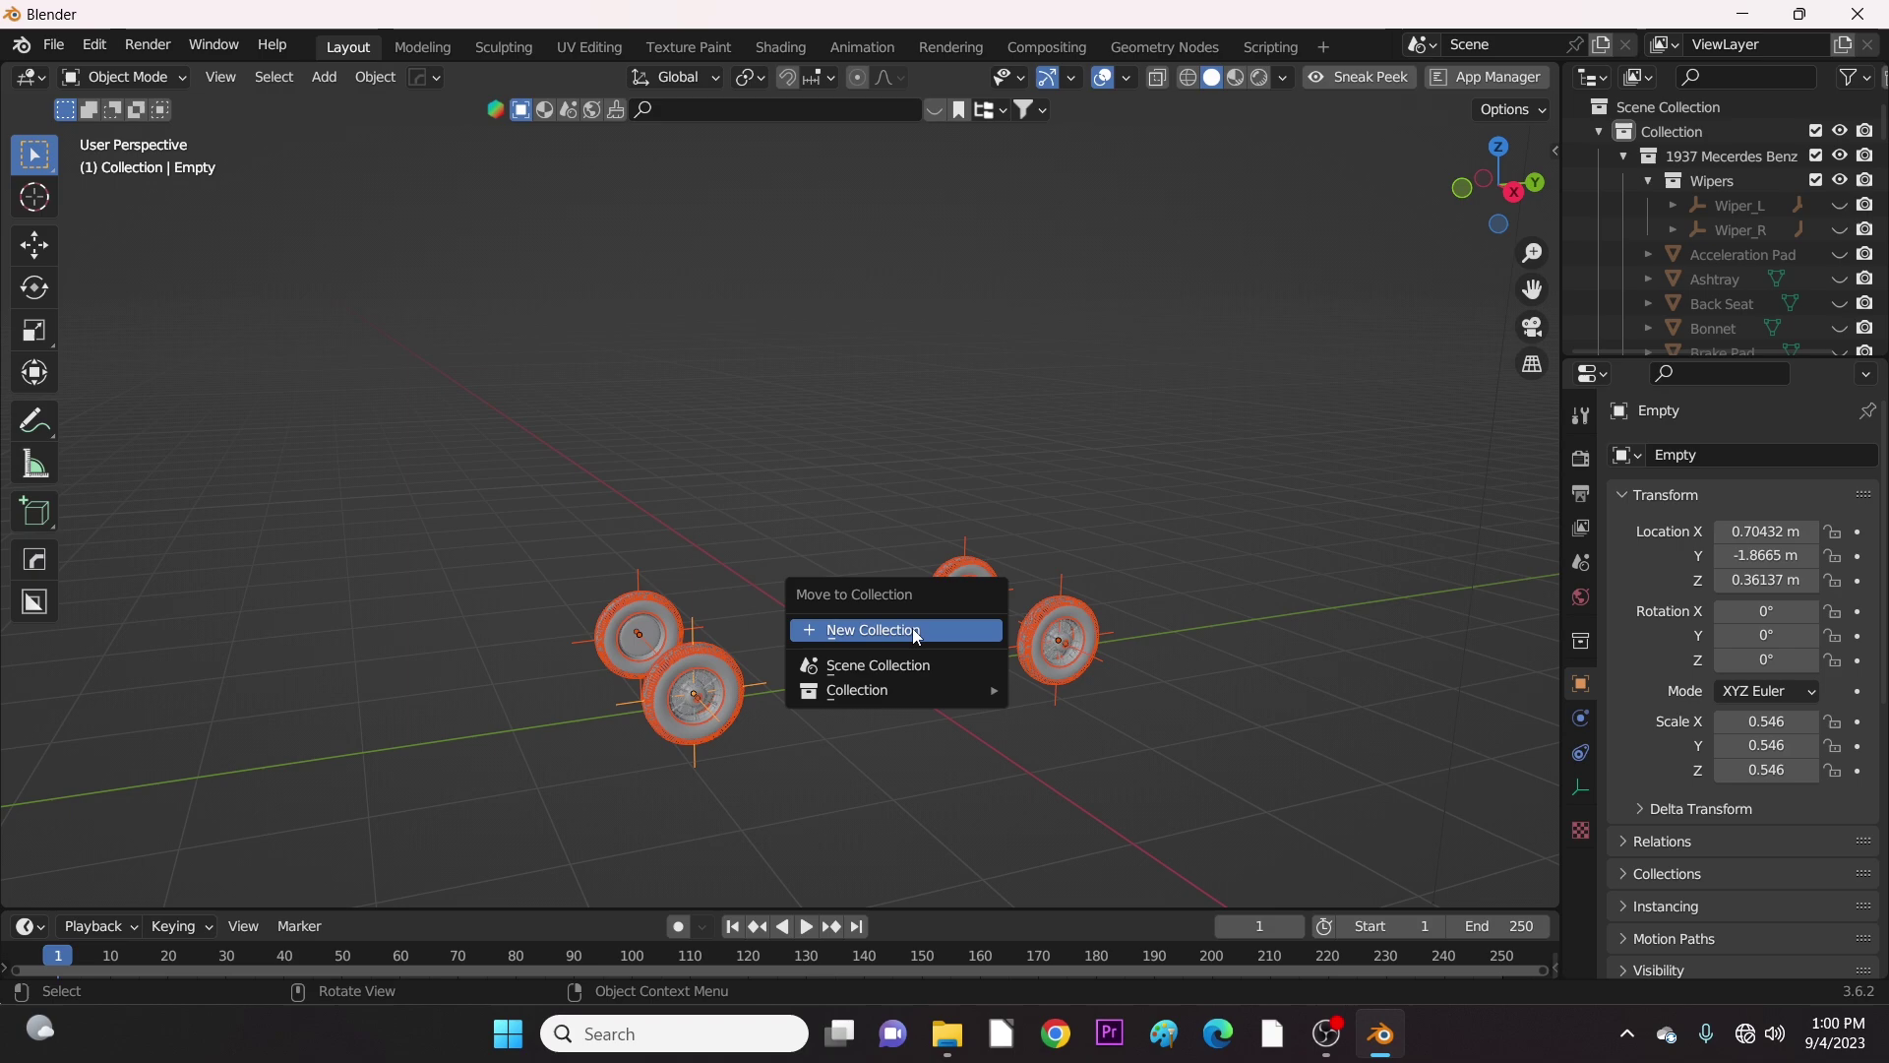
{"action": "left_click", "coordinate": [918, 631]}
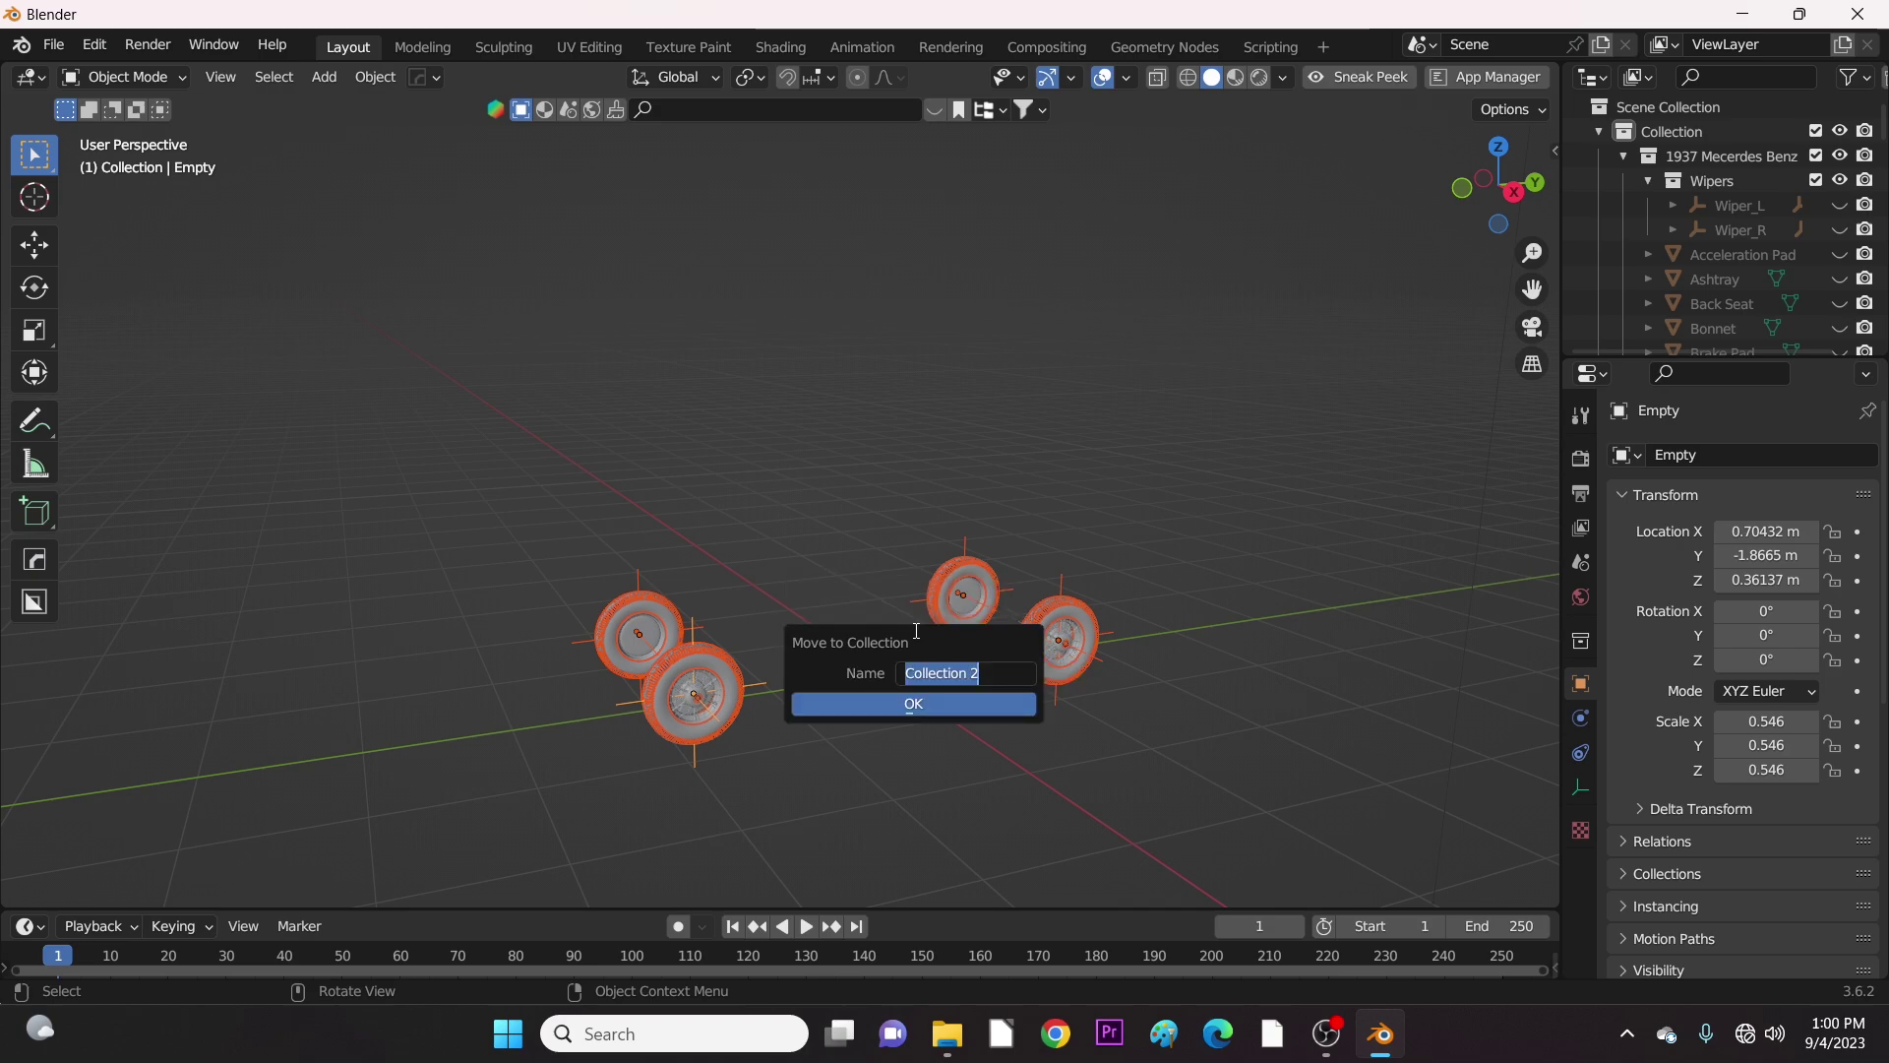
{"action": "type", "text": "Tires"}
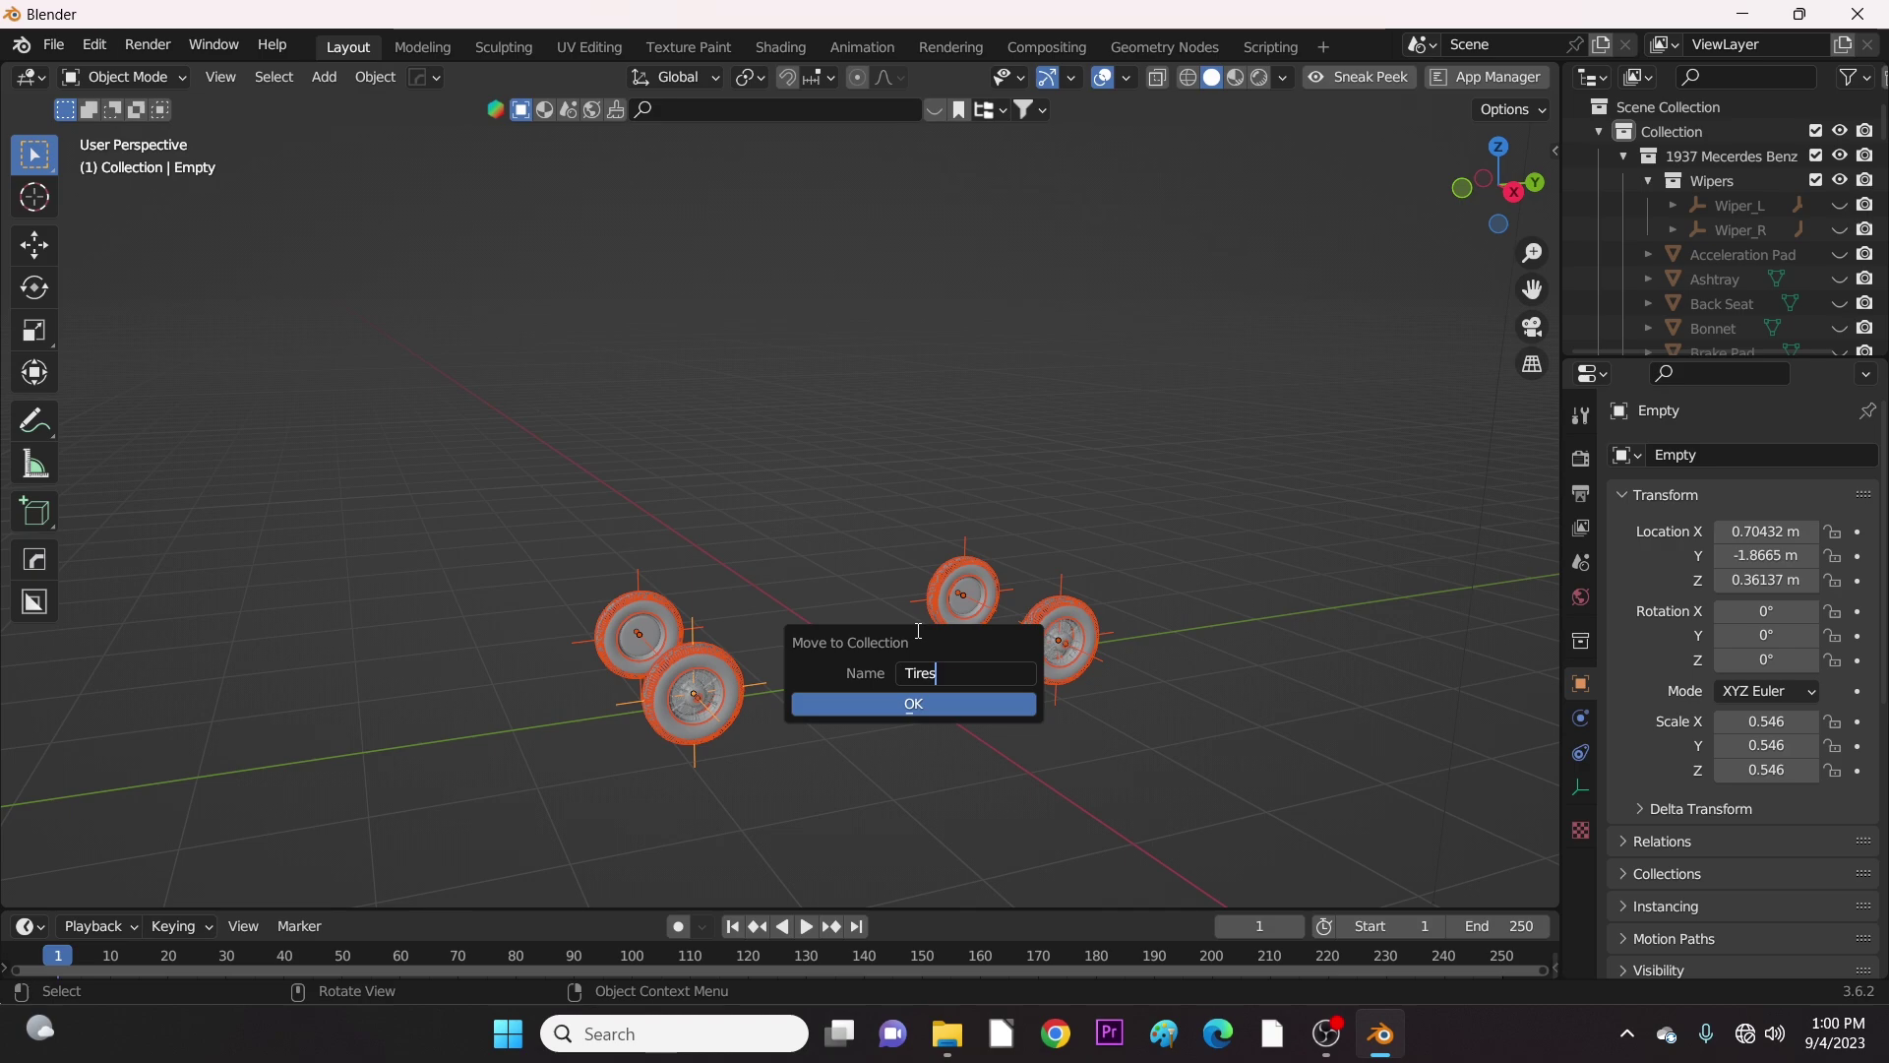
{"action": "left_click", "coordinate": [959, 708]}
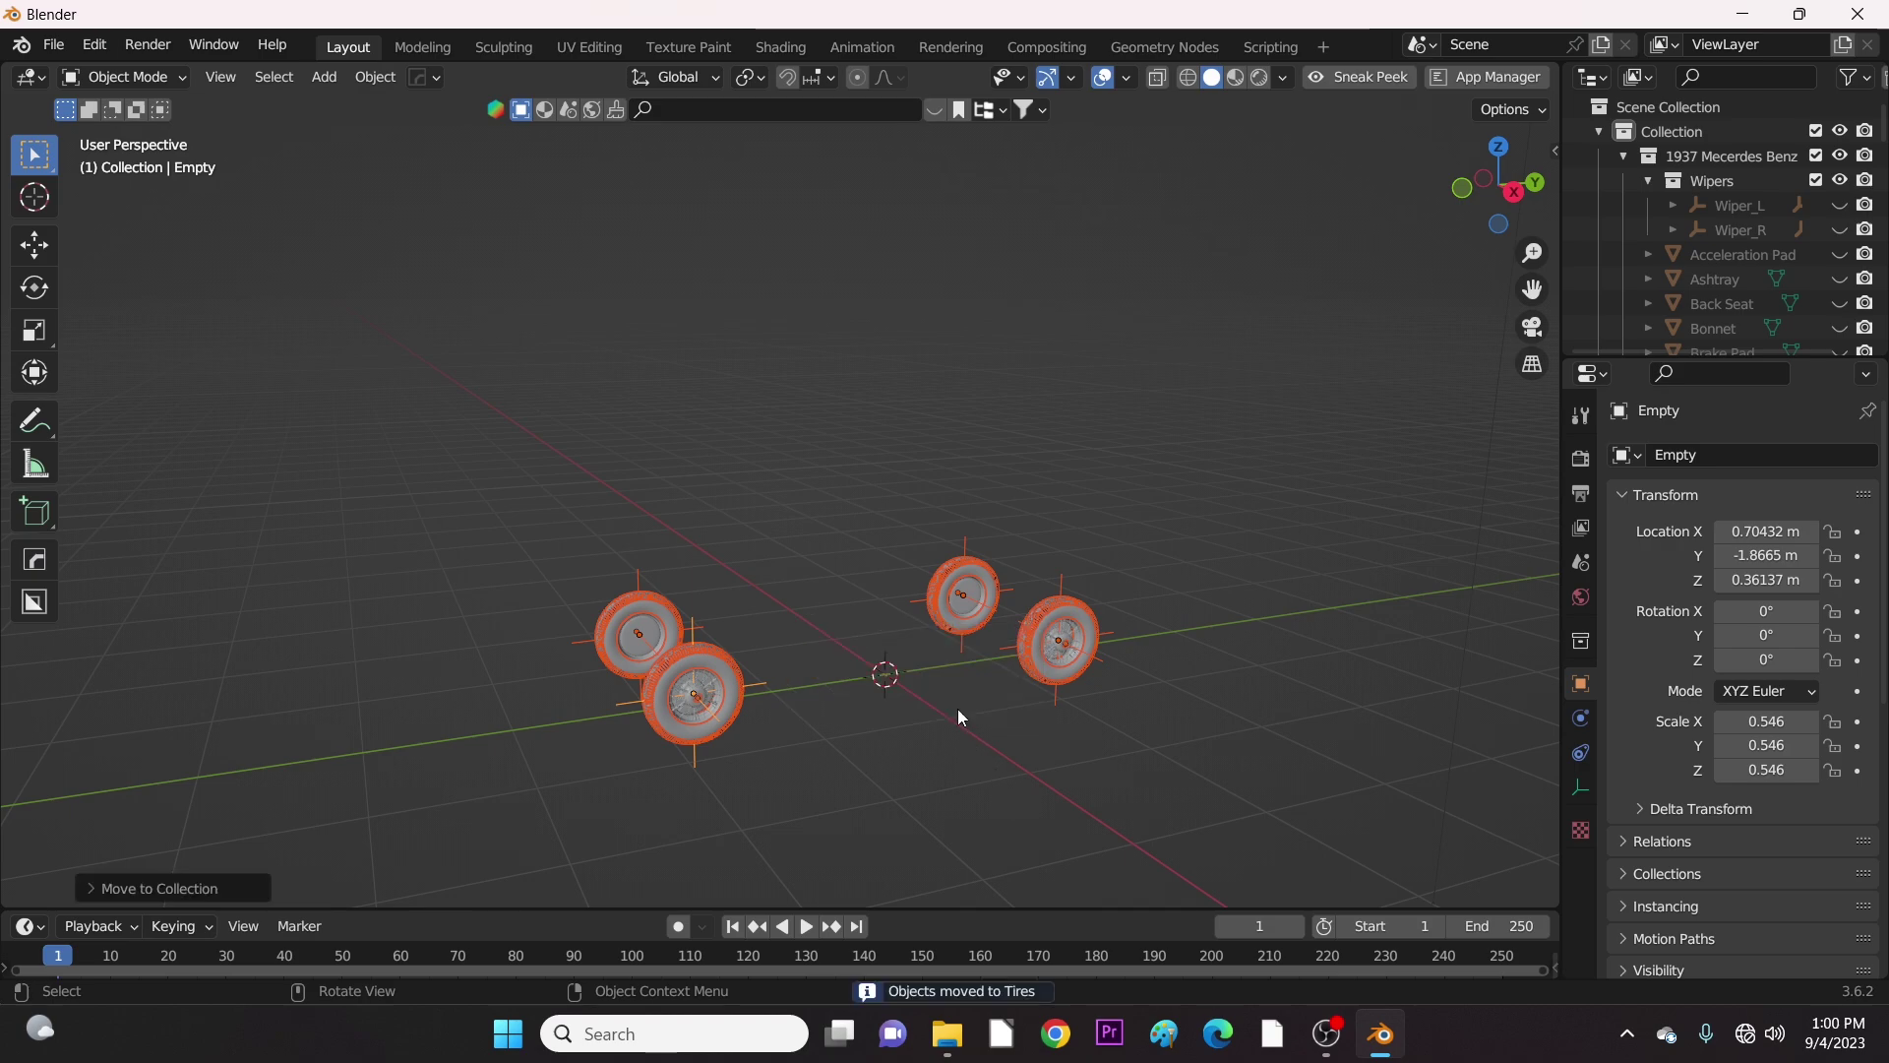
{"action": "left_click", "coordinate": [1595, 135]}
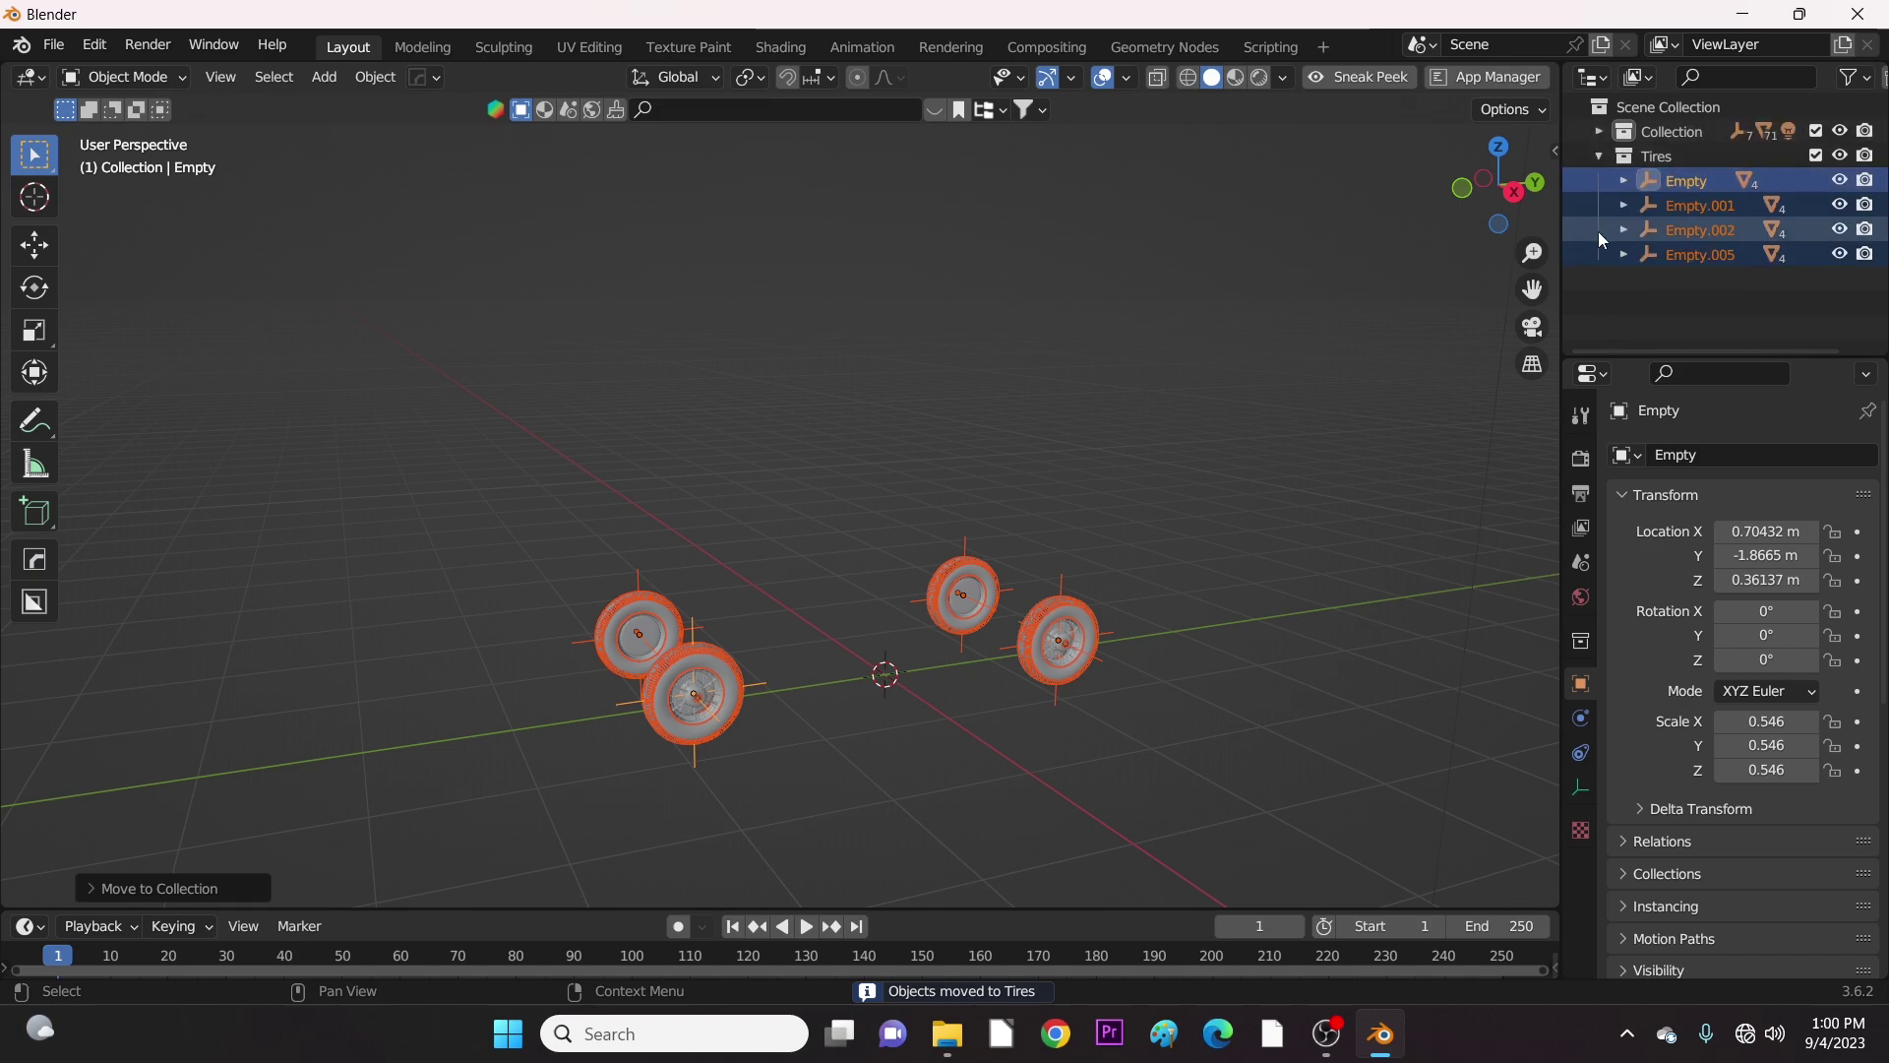
Hide the Tires collection, reveal the car body, and add an Arrows empty at the origin.
{"action": "left_click", "coordinate": [1840, 156]}
{"action": "key", "text": "alt+h"}
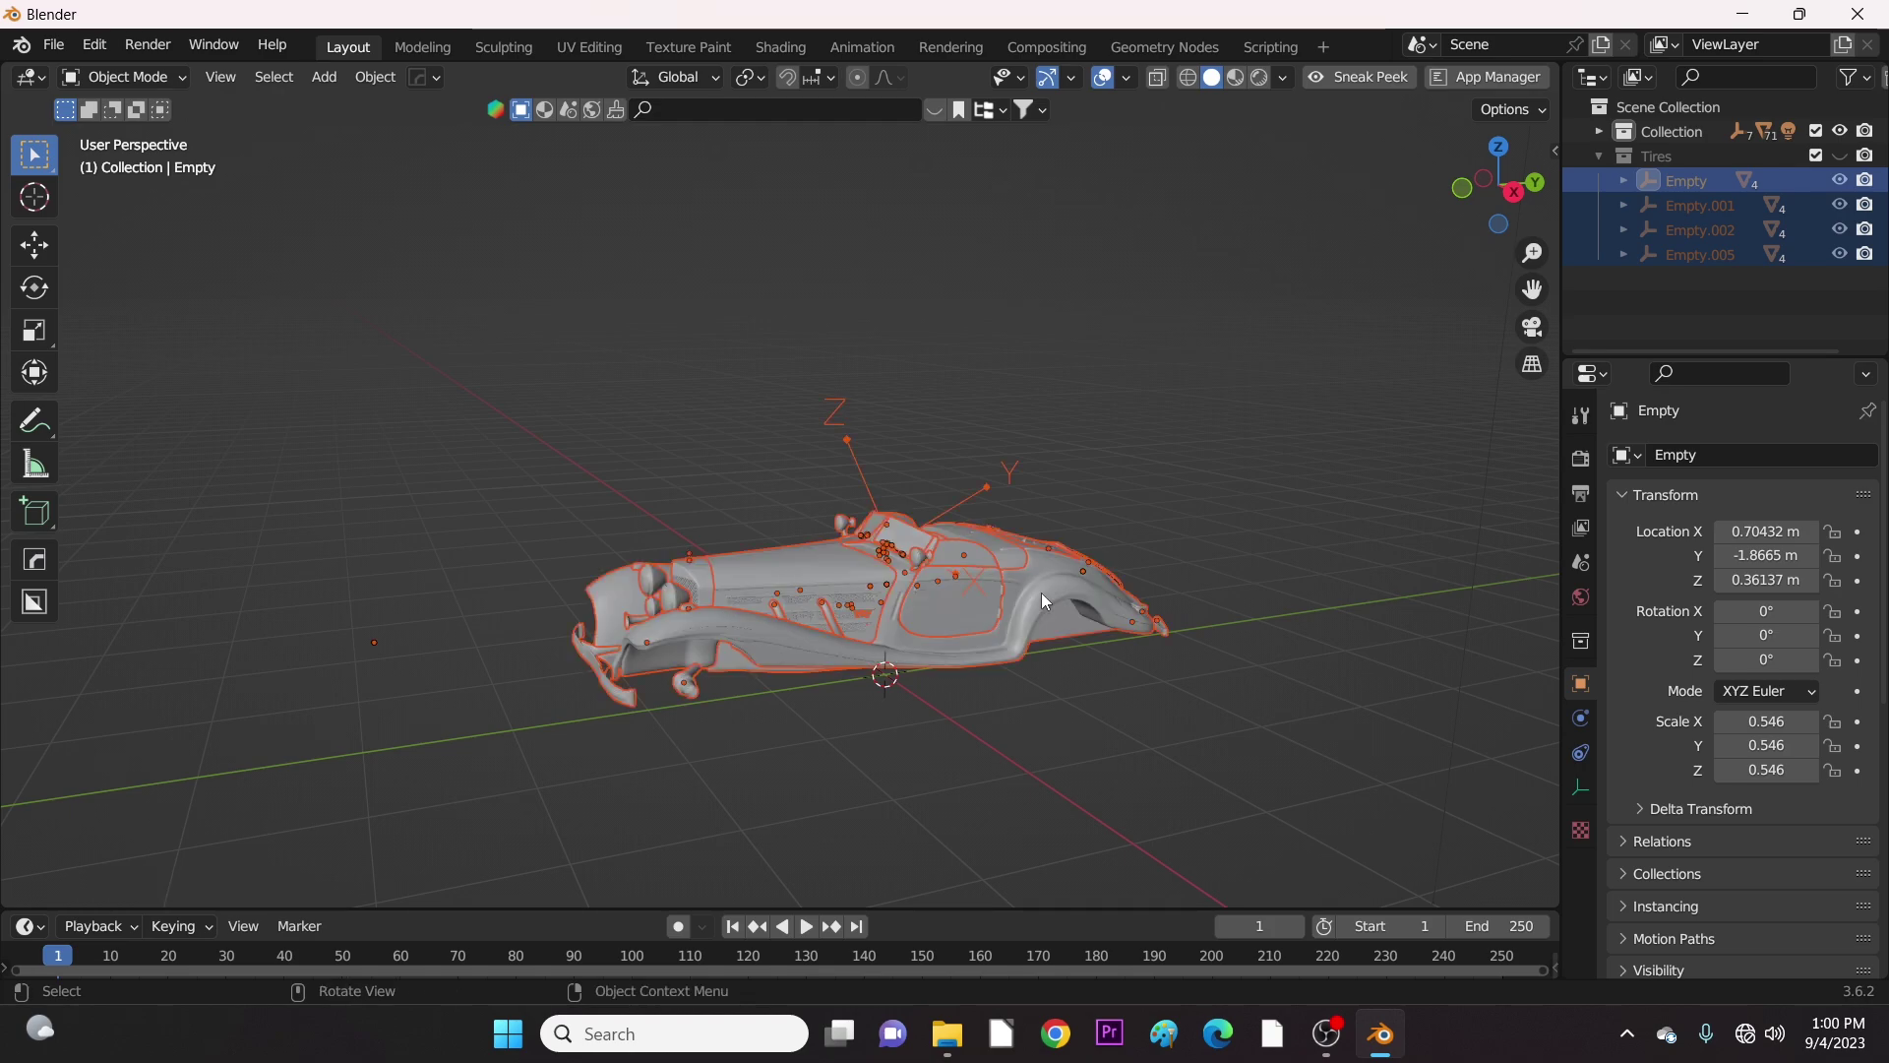
{"action": "middle_click_drag", "start_coordinate": [693, 705], "coordinate": [857, 707]}
{"action": "left_click", "coordinate": [857, 707]}
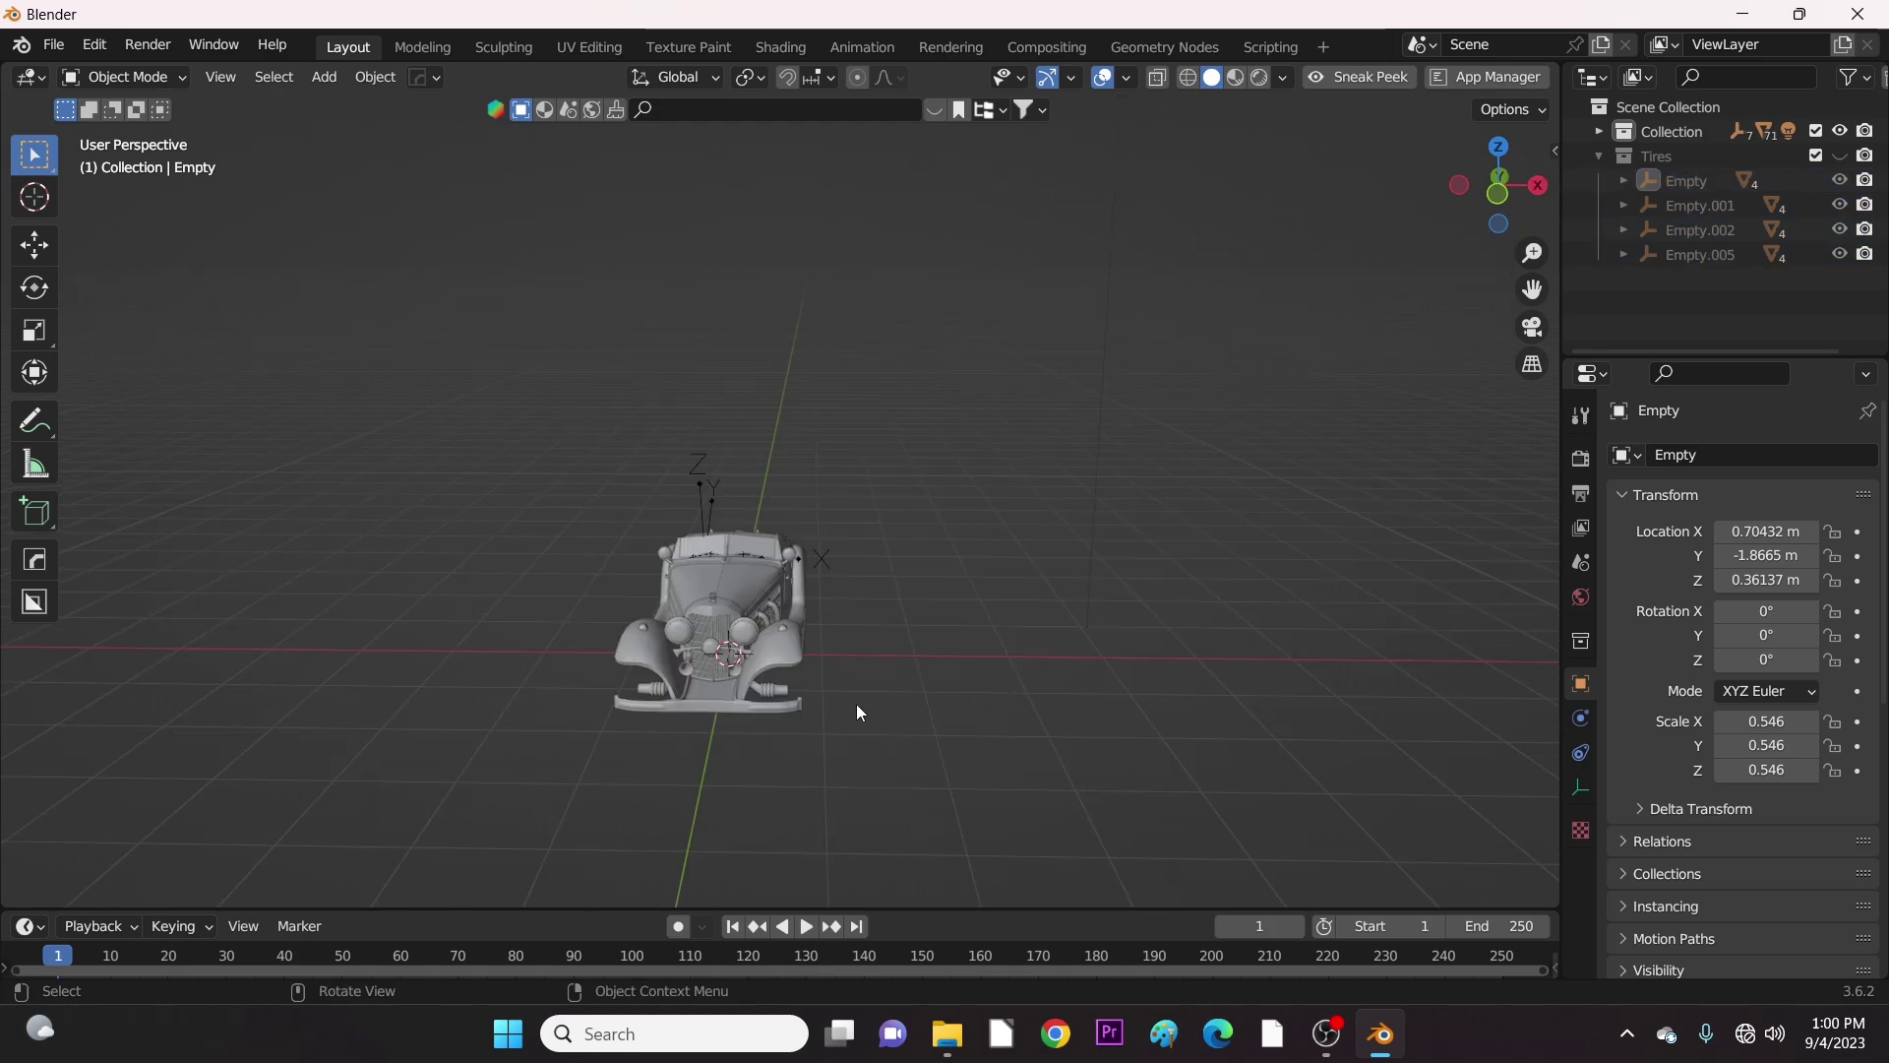
{"action": "key", "text": "shift+a"}
{"action": "mouse_move", "coordinate": [857, 706]}
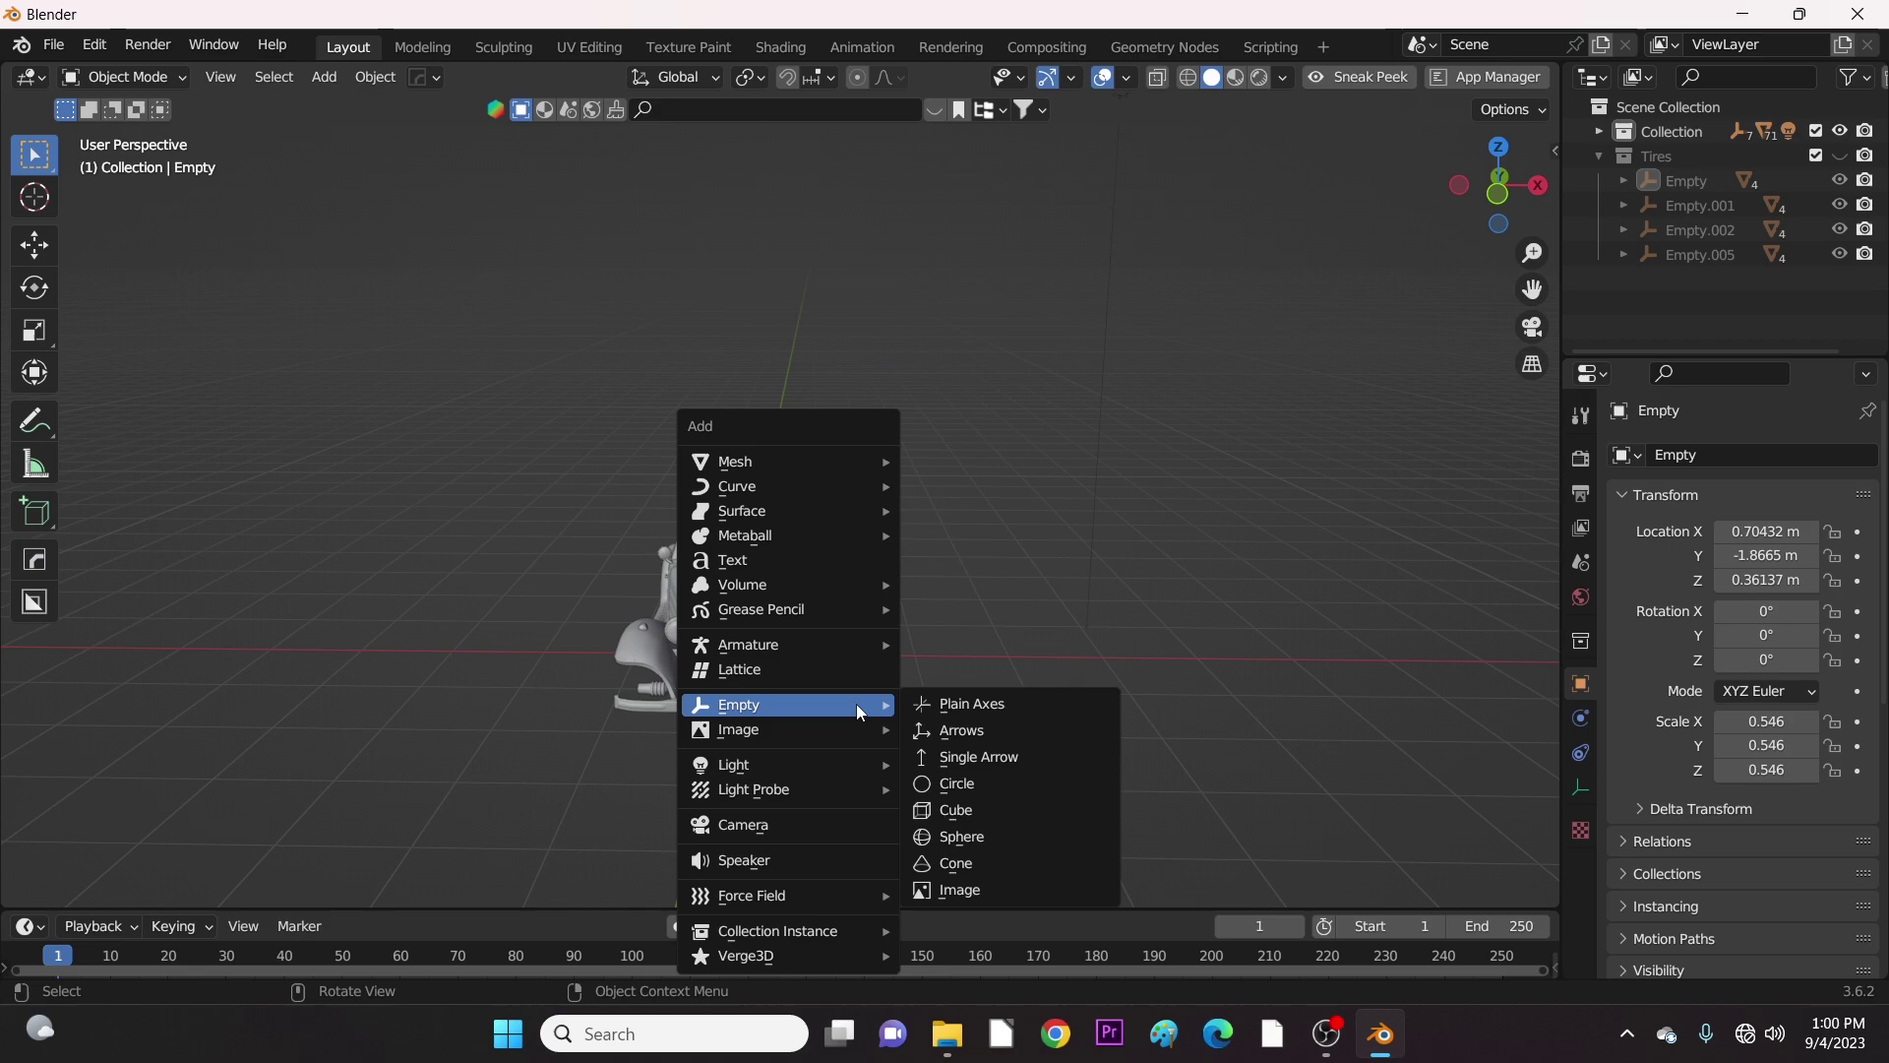
{"action": "left_click", "coordinate": [982, 718]}
Parent the car body to the new empty with Keep Transform, then test and cancel a move.
{"action": "middle_click_drag", "start_coordinate": [980, 708], "coordinate": [681, 419]}
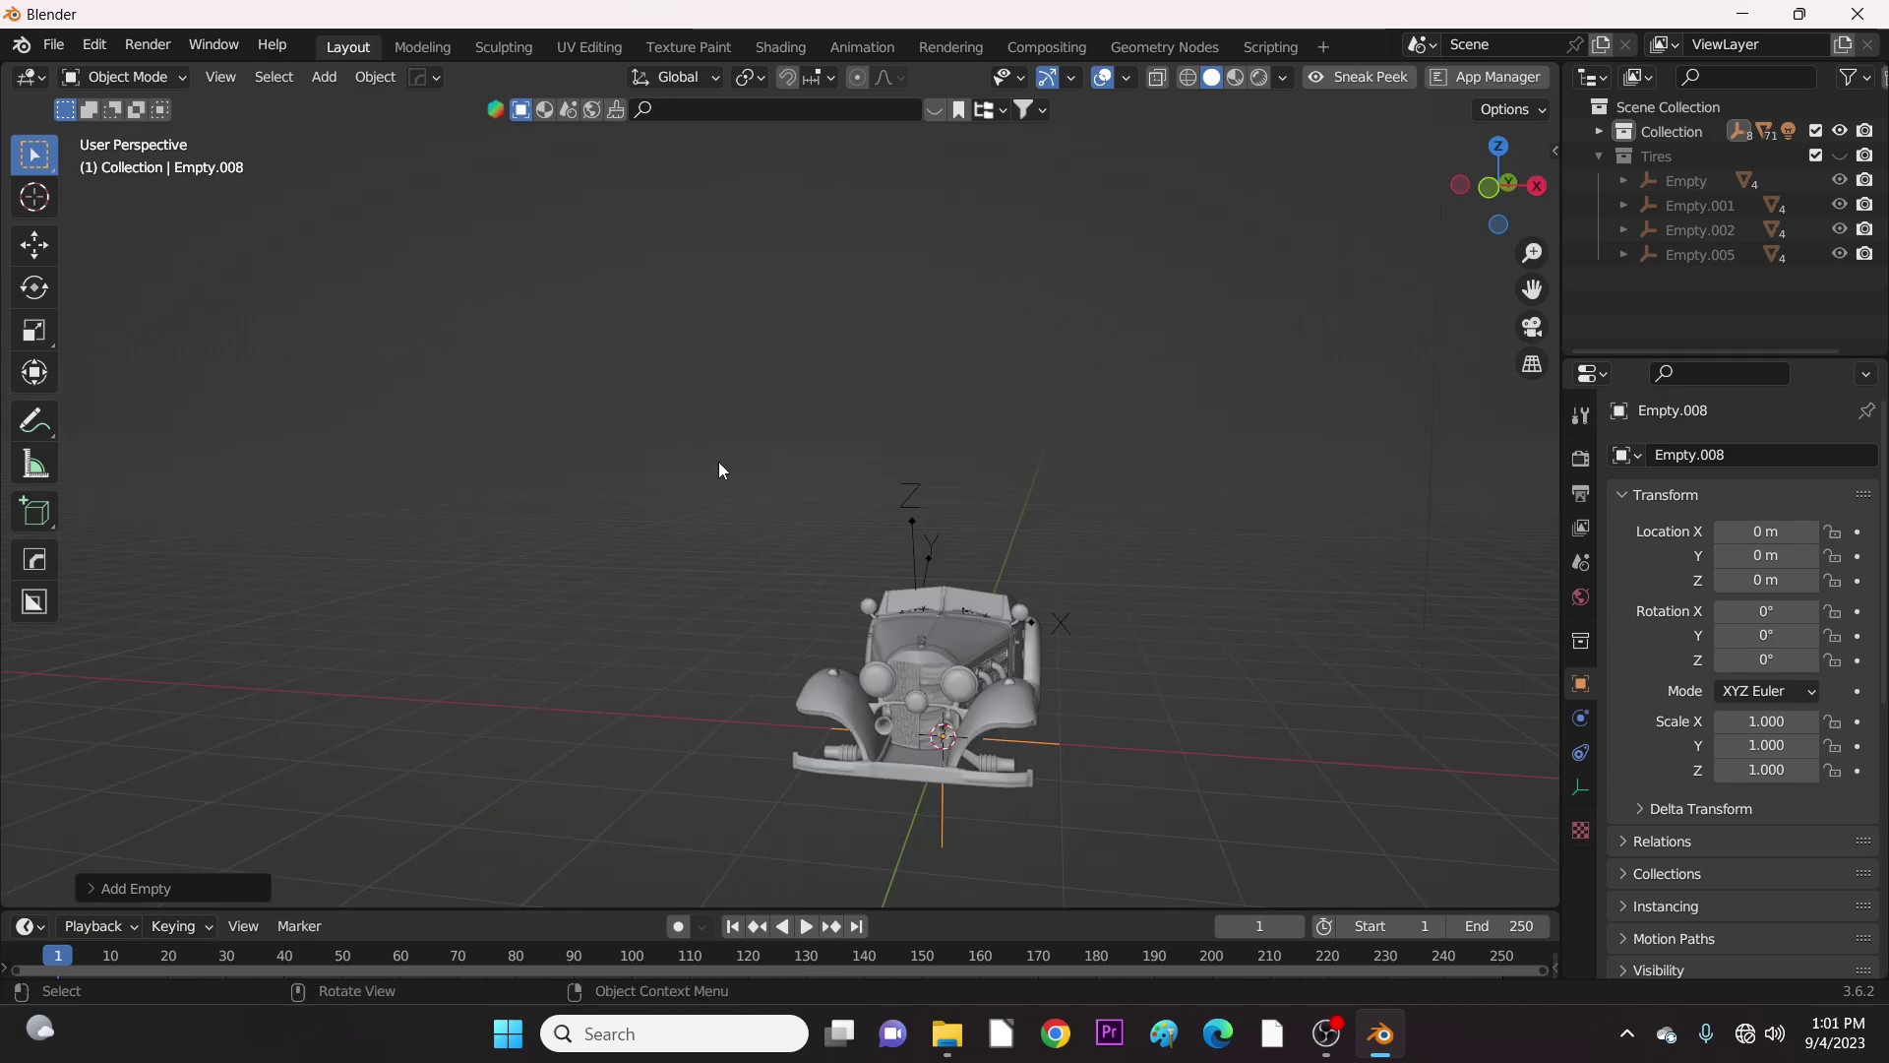
{"action": "left_click_drag", "start_coordinate": [722, 465], "coordinate": [1096, 852]}
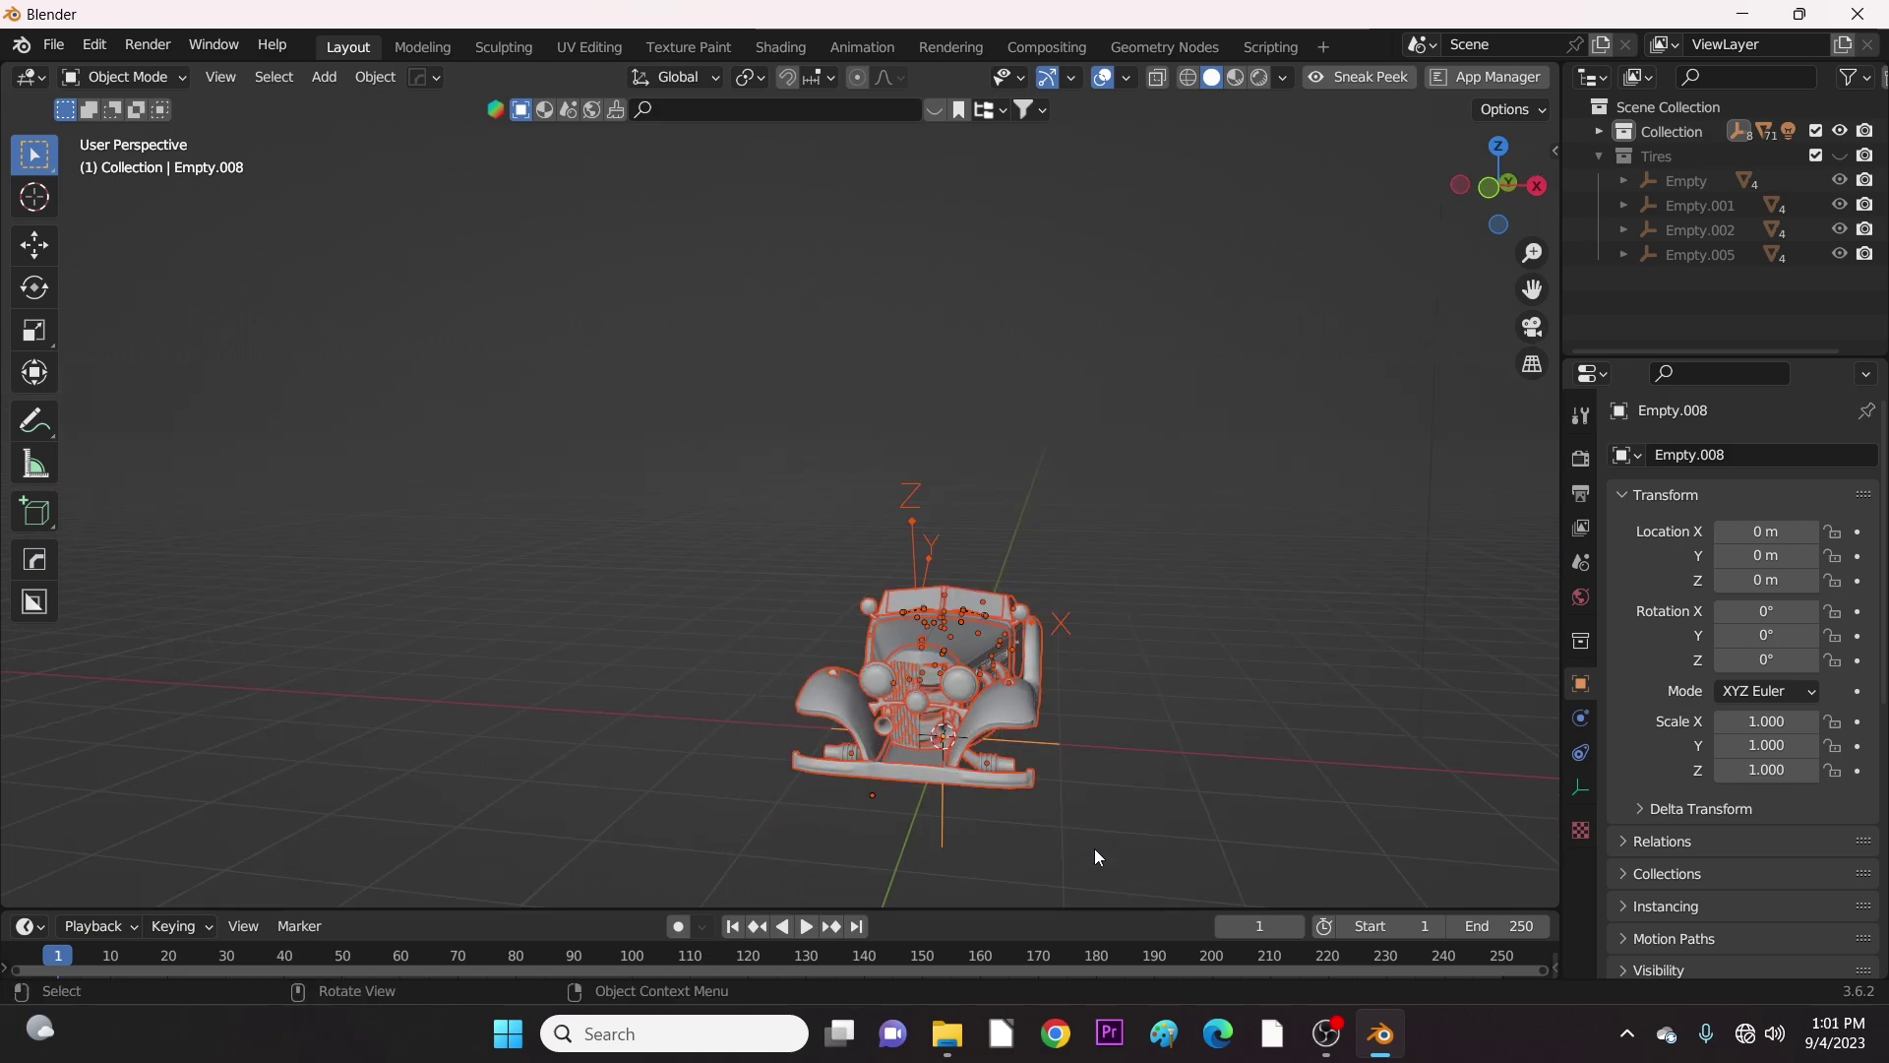
{"action": "middle_click_drag", "start_coordinate": [1106, 840], "coordinate": [1110, 784]}
{"action": "key", "text": "ctrl+p"}
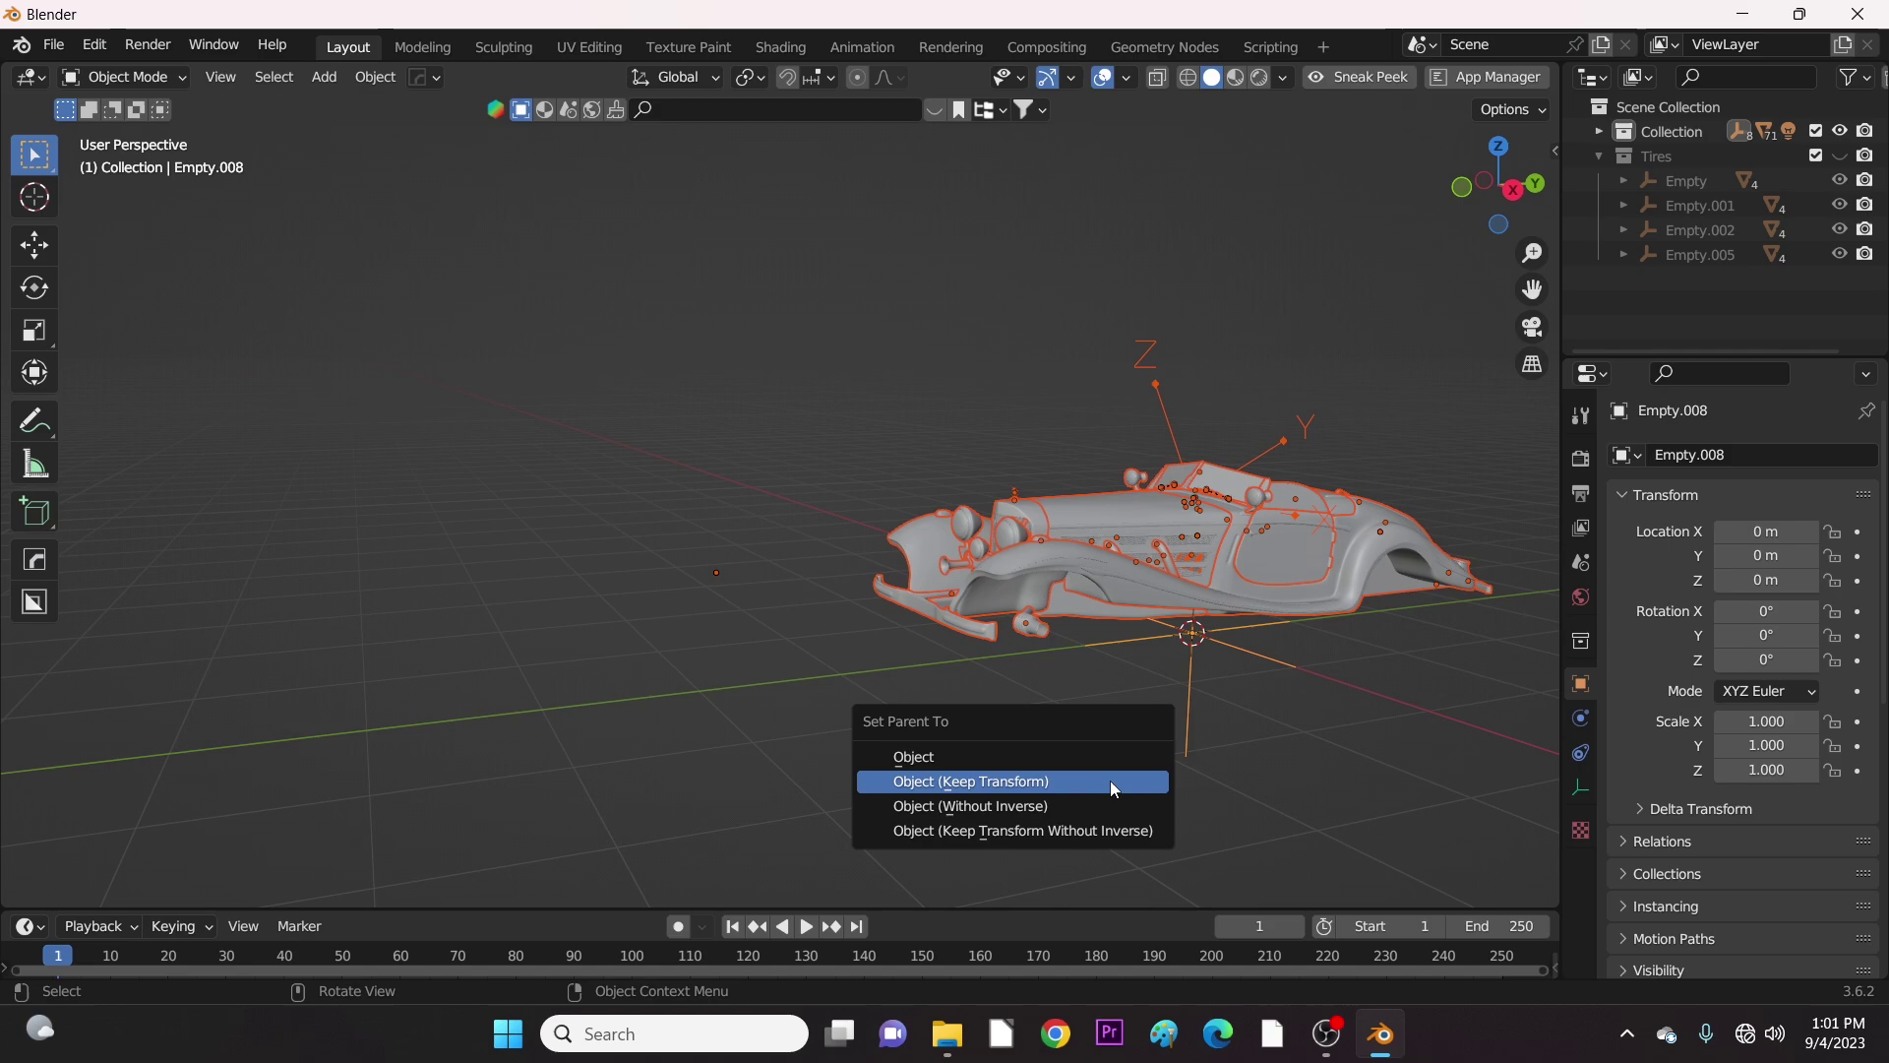
{"action": "left_click", "coordinate": [1110, 781]}
{"action": "middle_click_drag", "start_coordinate": [1131, 784], "coordinate": [1154, 681]}
{"action": "key", "text": "g"}
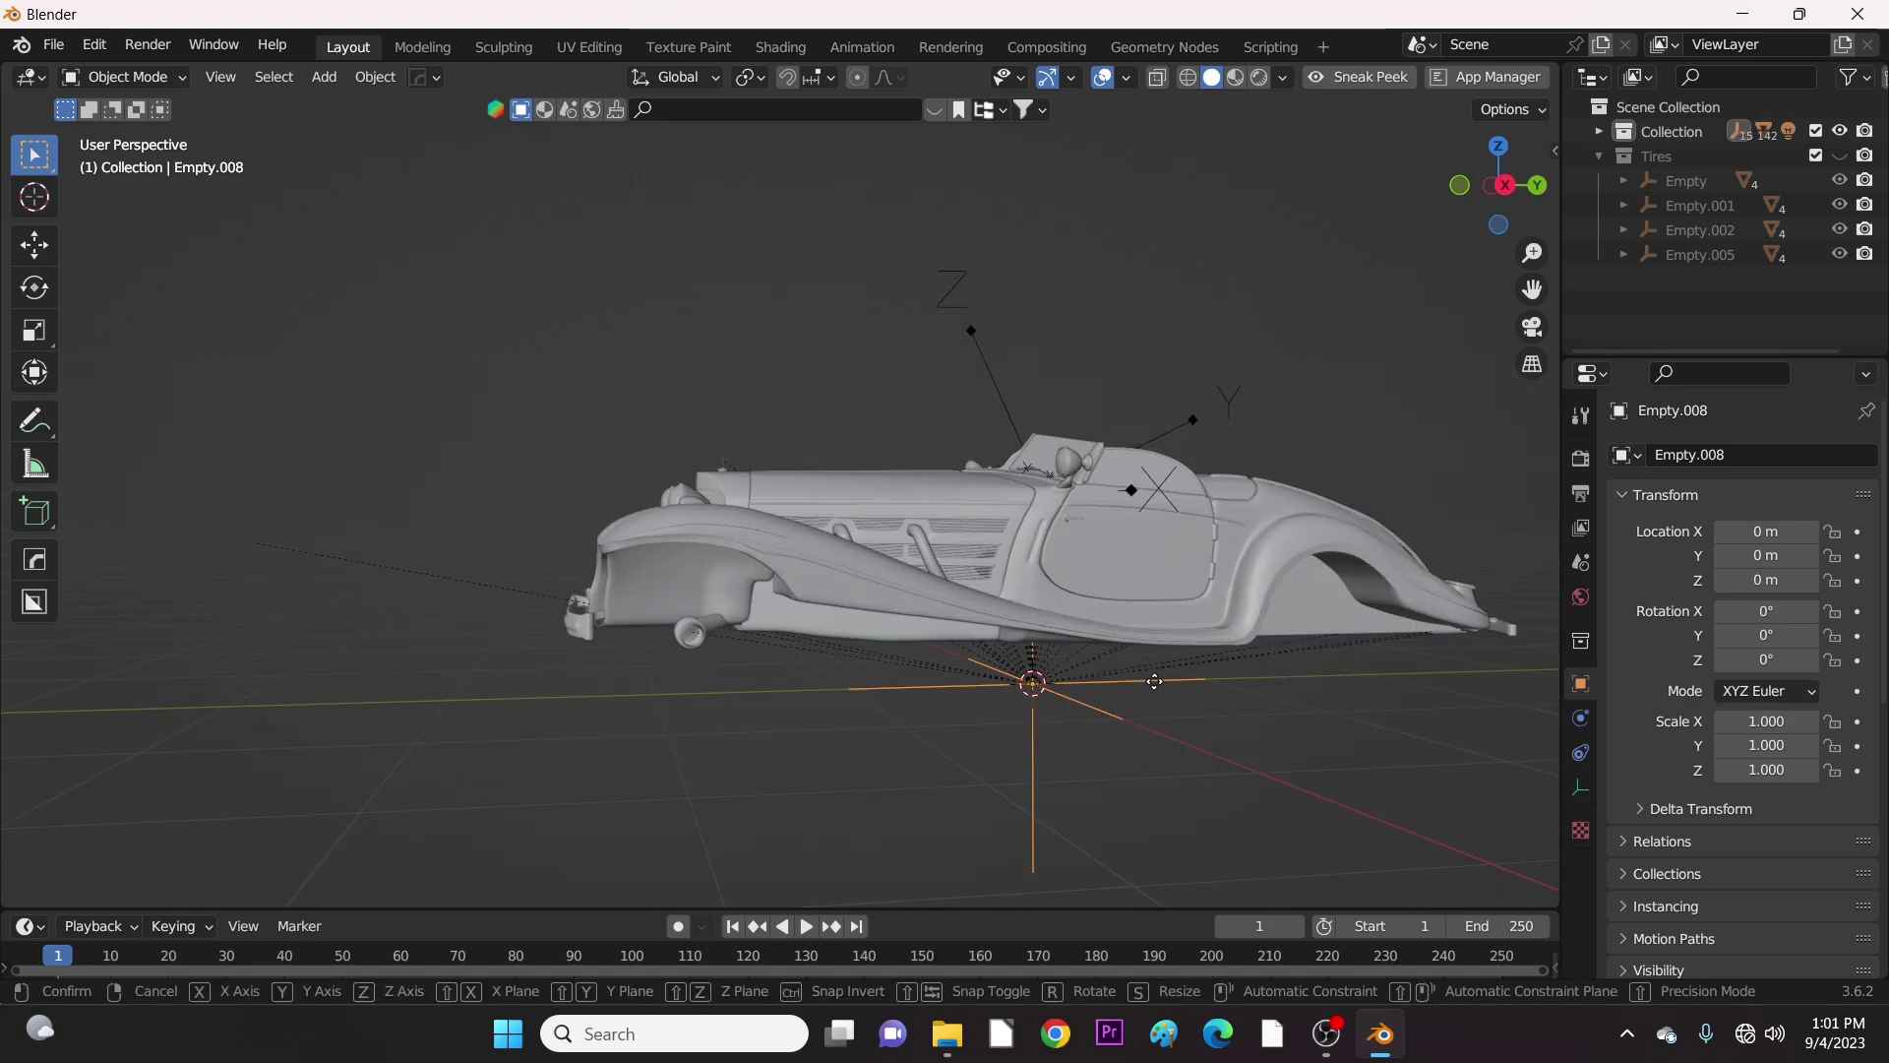
{"action": "right_click", "coordinate": [1148, 658]}
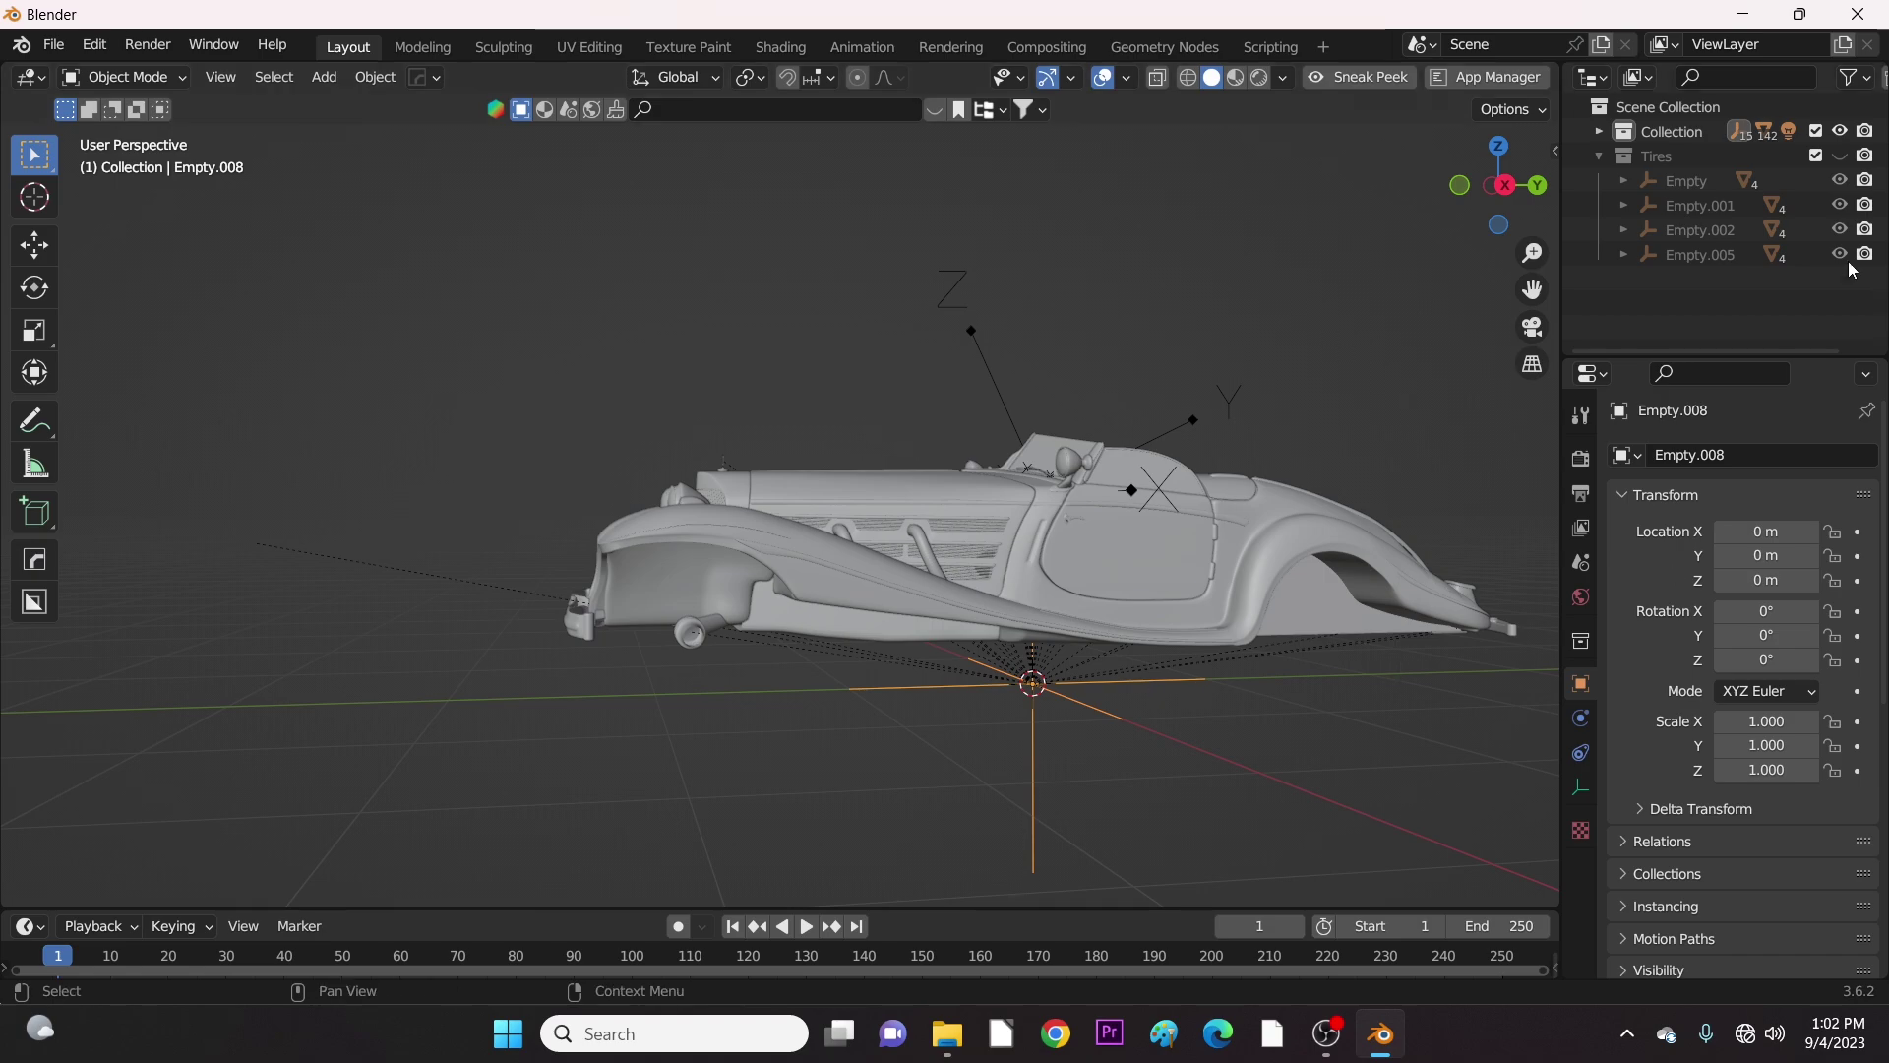
Unhide Tires and rename the front-left wheel's centre empty to benz1937-Wheel.Ft.L.
{"action": "left_click", "coordinate": [1841, 156]}
{"action": "middle_click_drag", "start_coordinate": [976, 759], "coordinate": [1024, 791]}
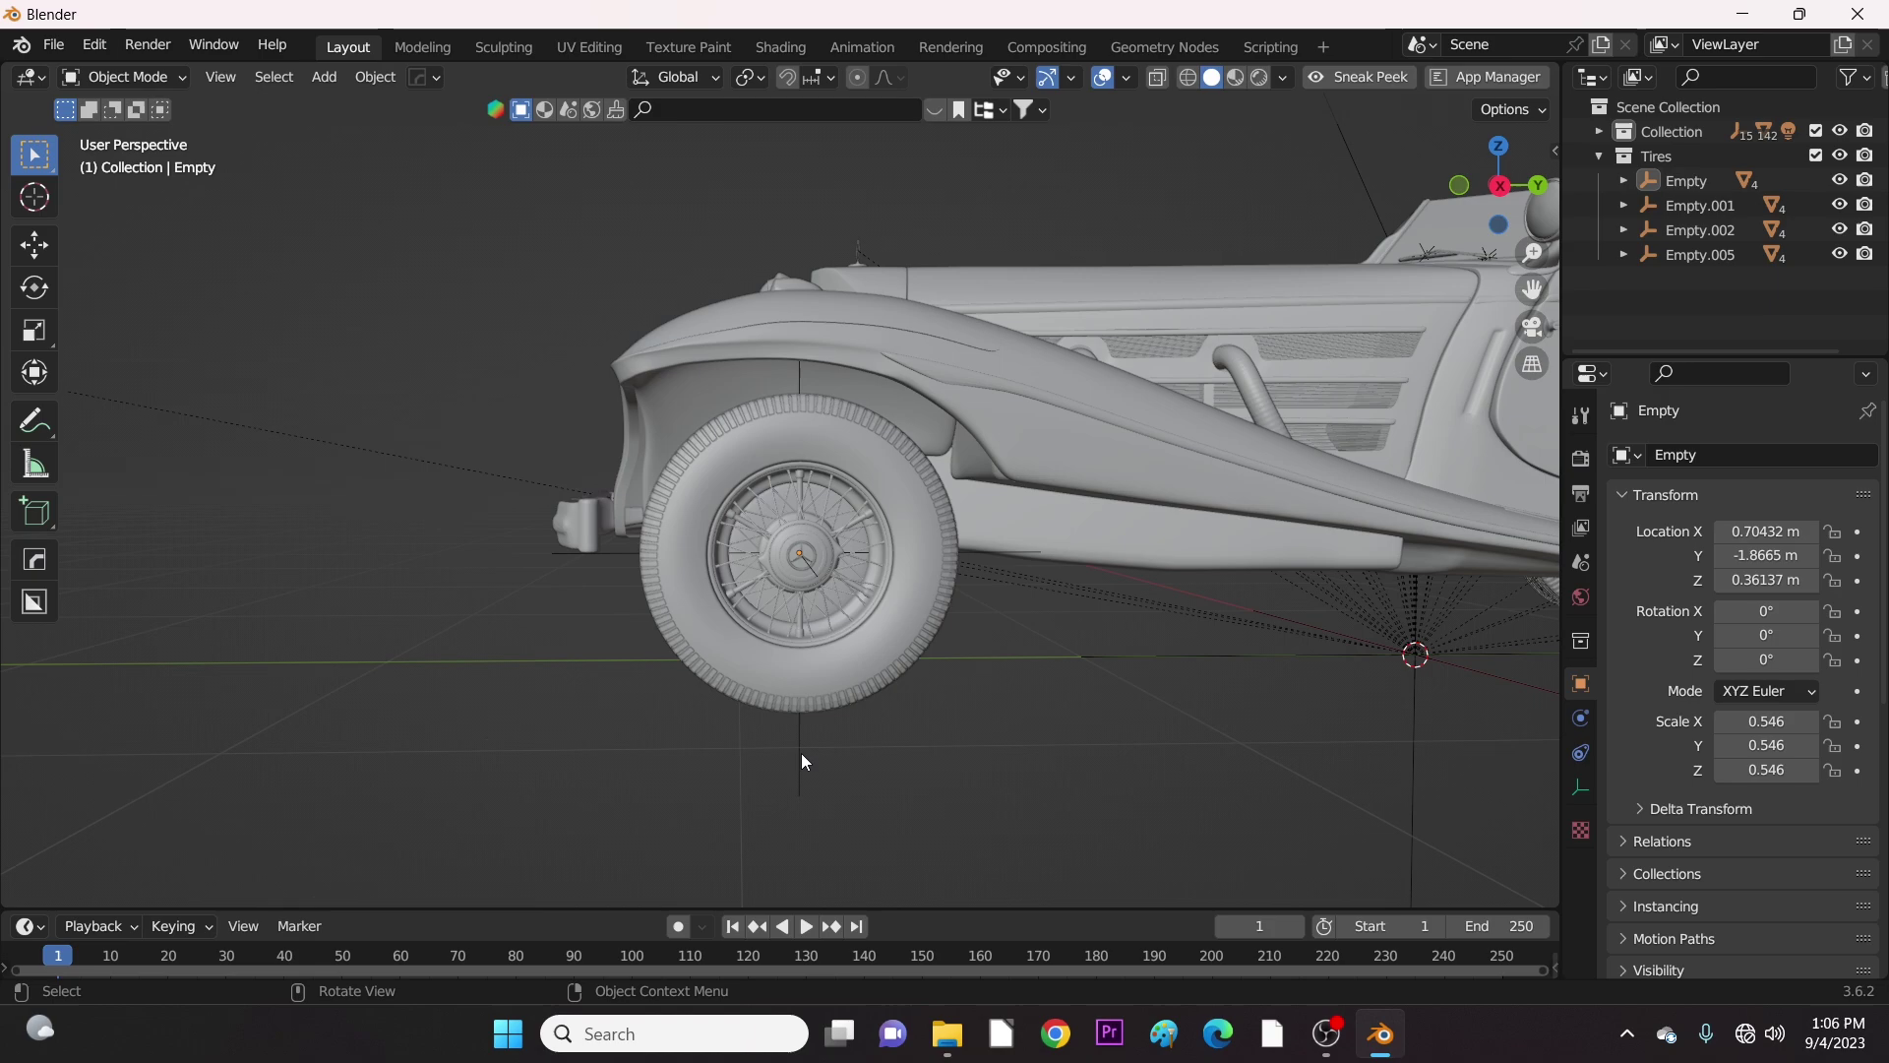
{"action": "left_click", "coordinate": [802, 754]}
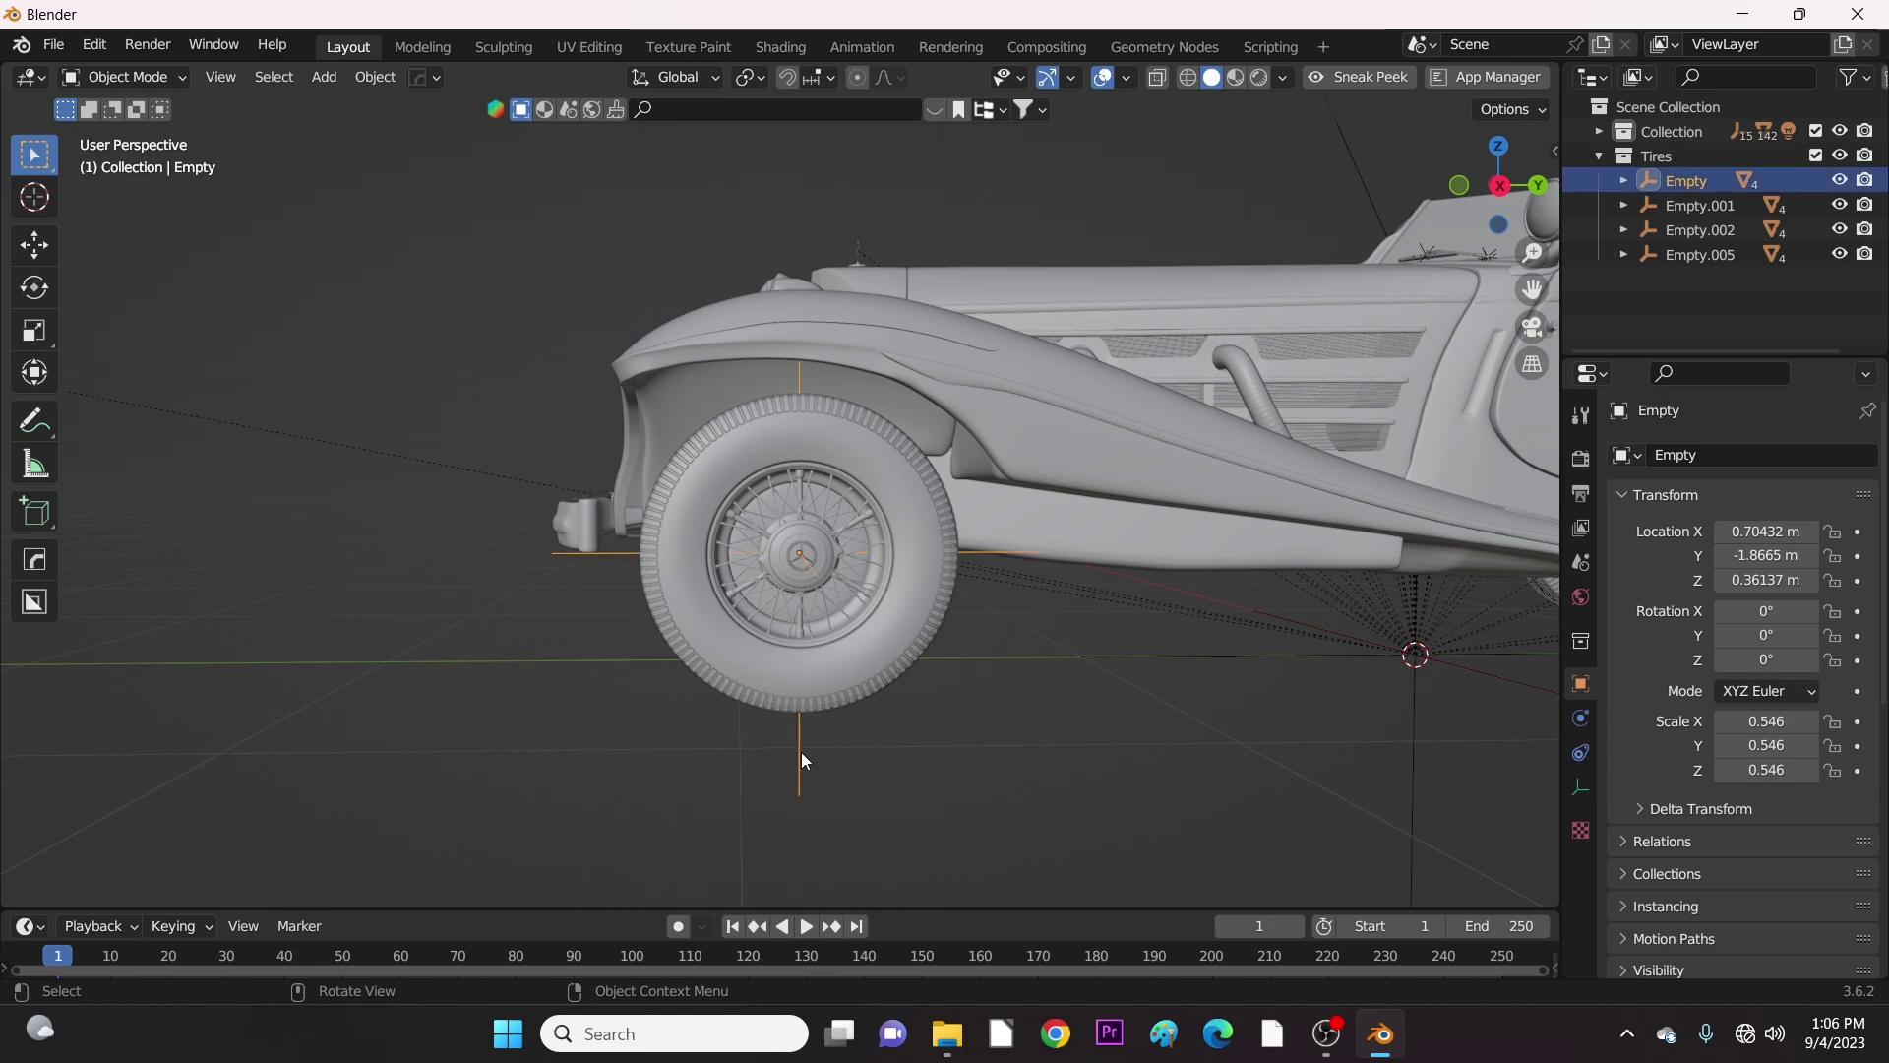
{"action": "key", "text": "F2"}
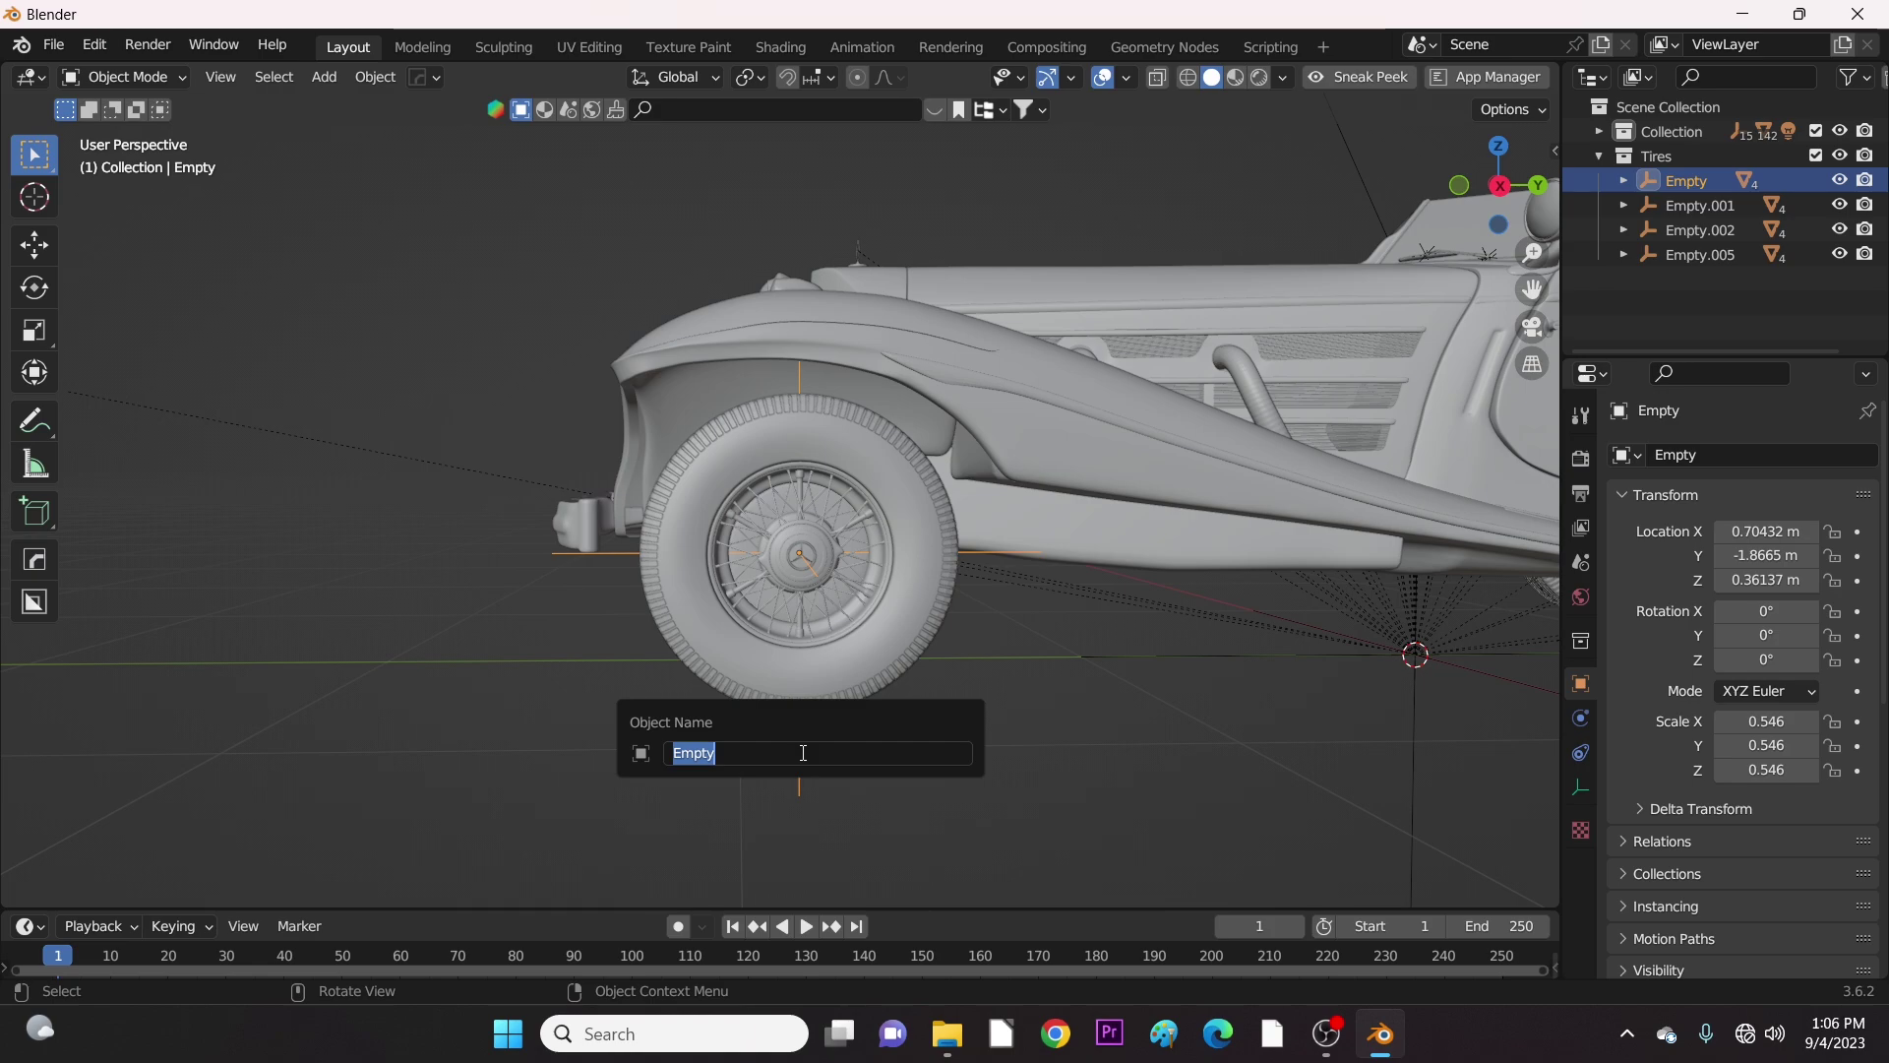
{"action": "type", "text": "B"}
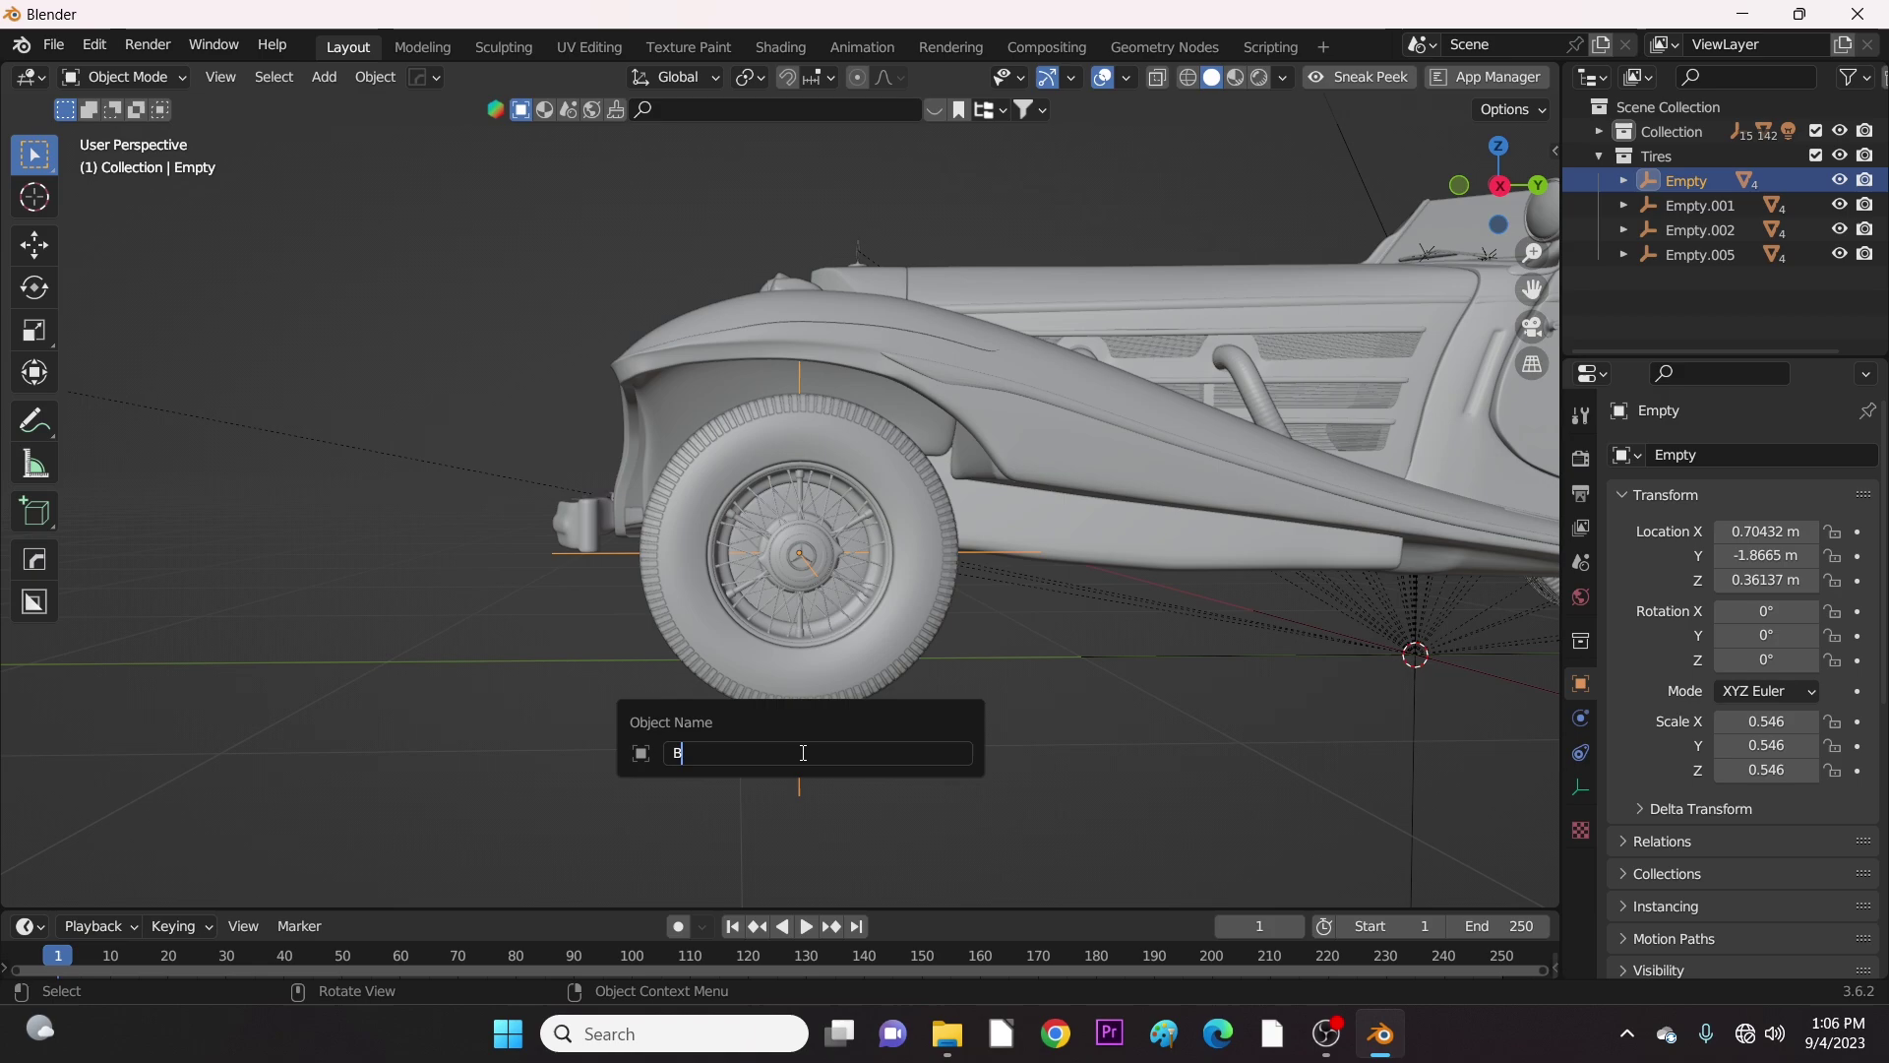
{"action": "key", "text": "BackSpace"}
{"action": "type", "text": "ben"}
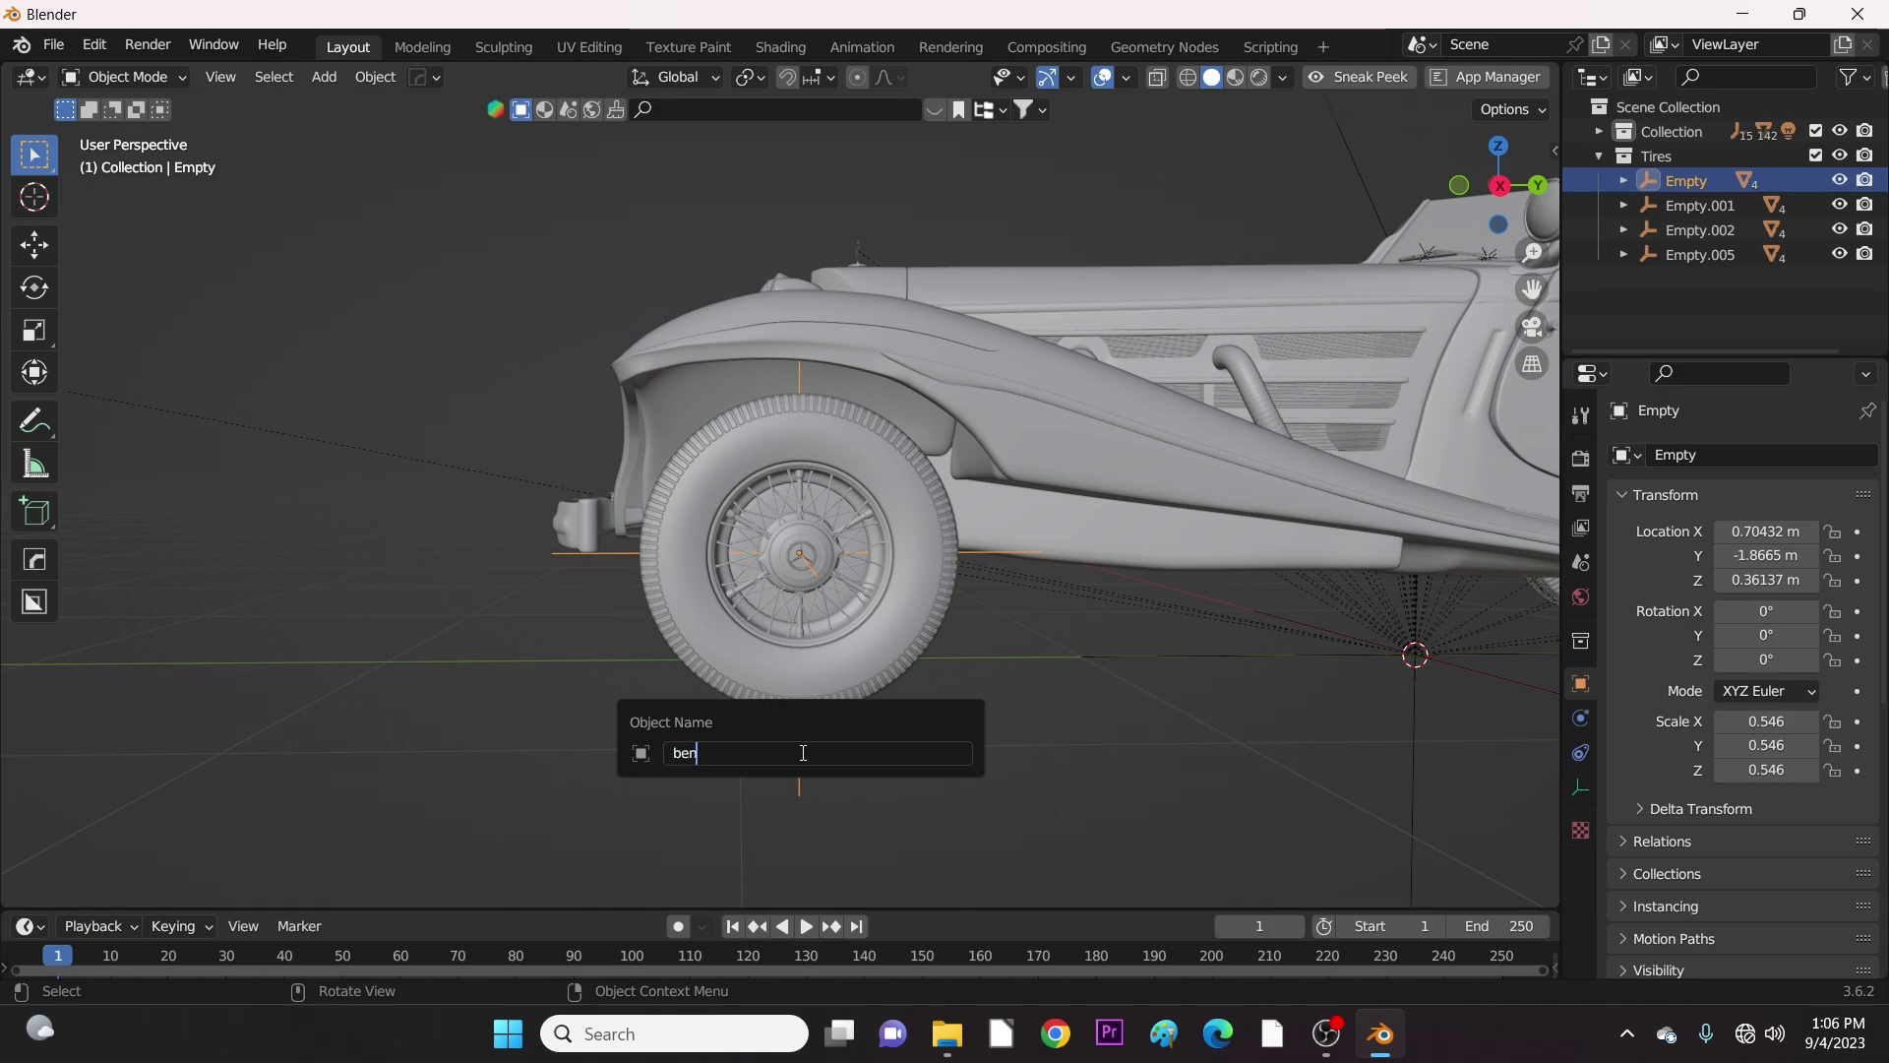
{"action": "type", "text": "z1937-"}
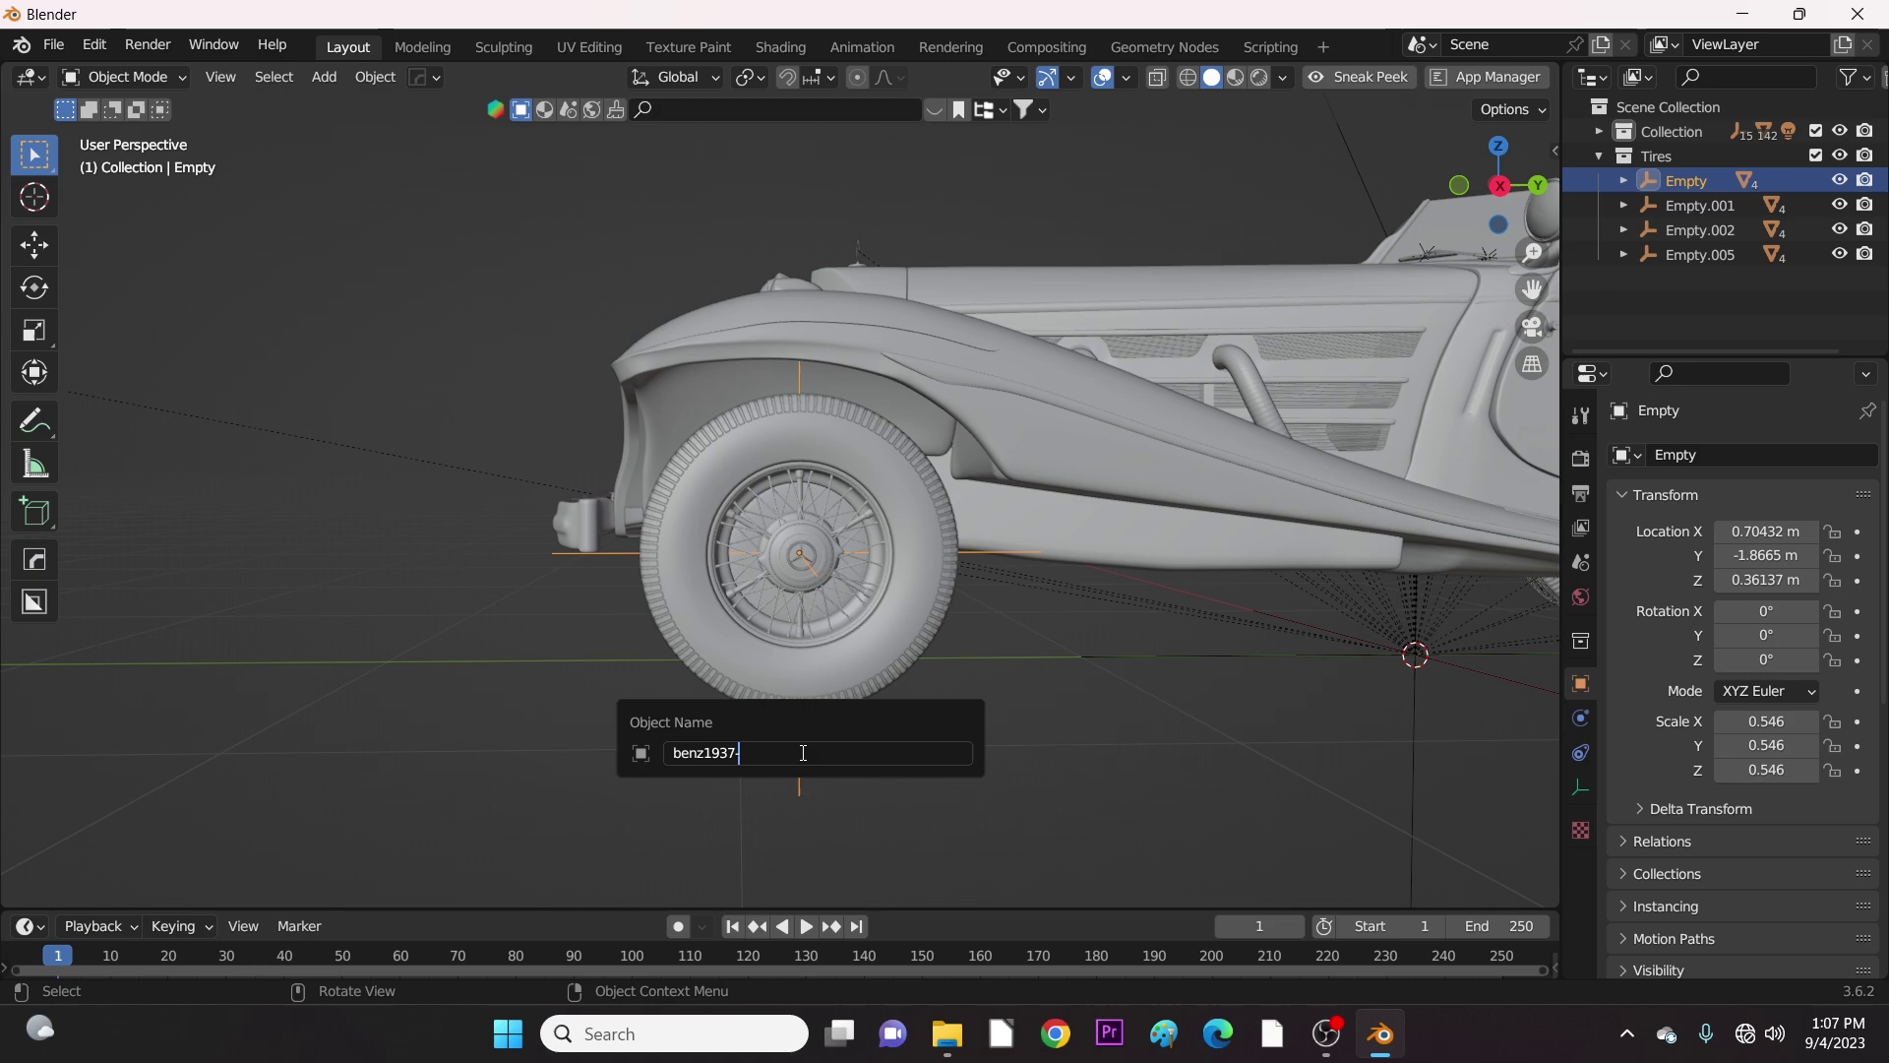
{"action": "type", "text": "Whe"}
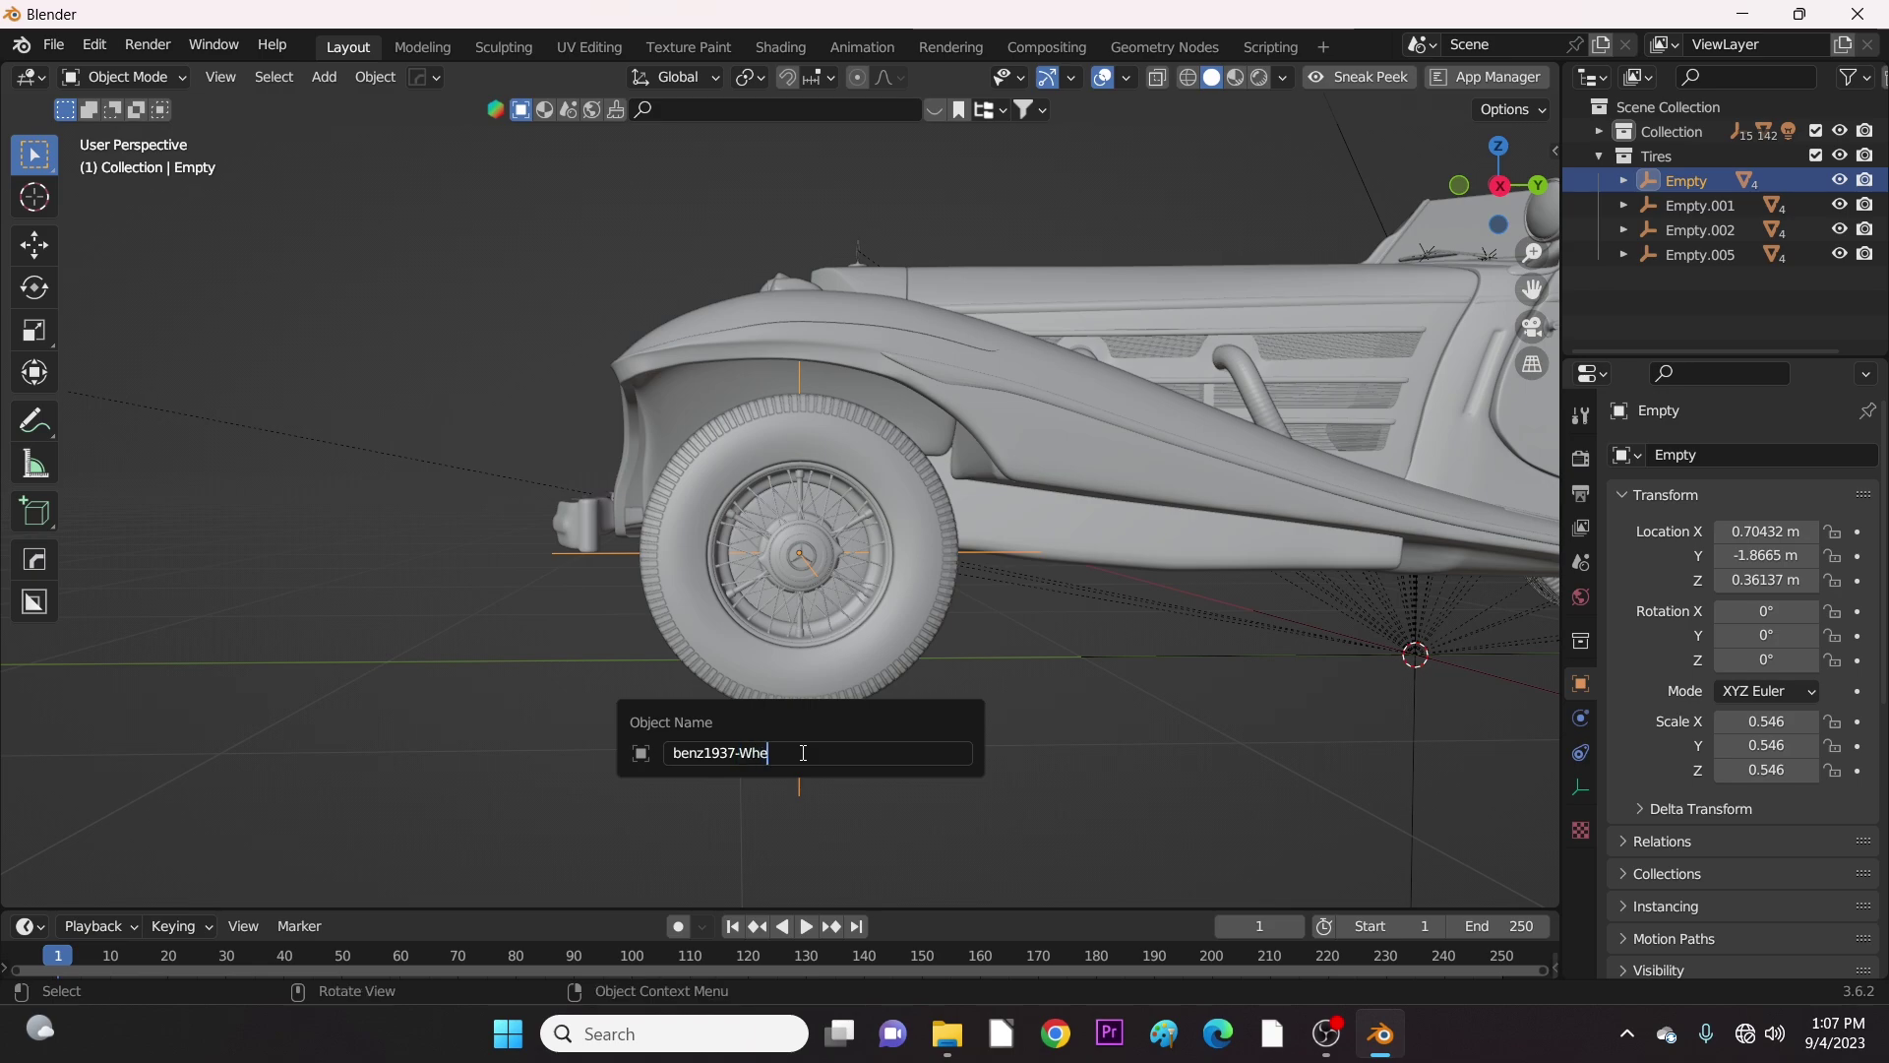
{"action": "type", "text": "el.Ft"}
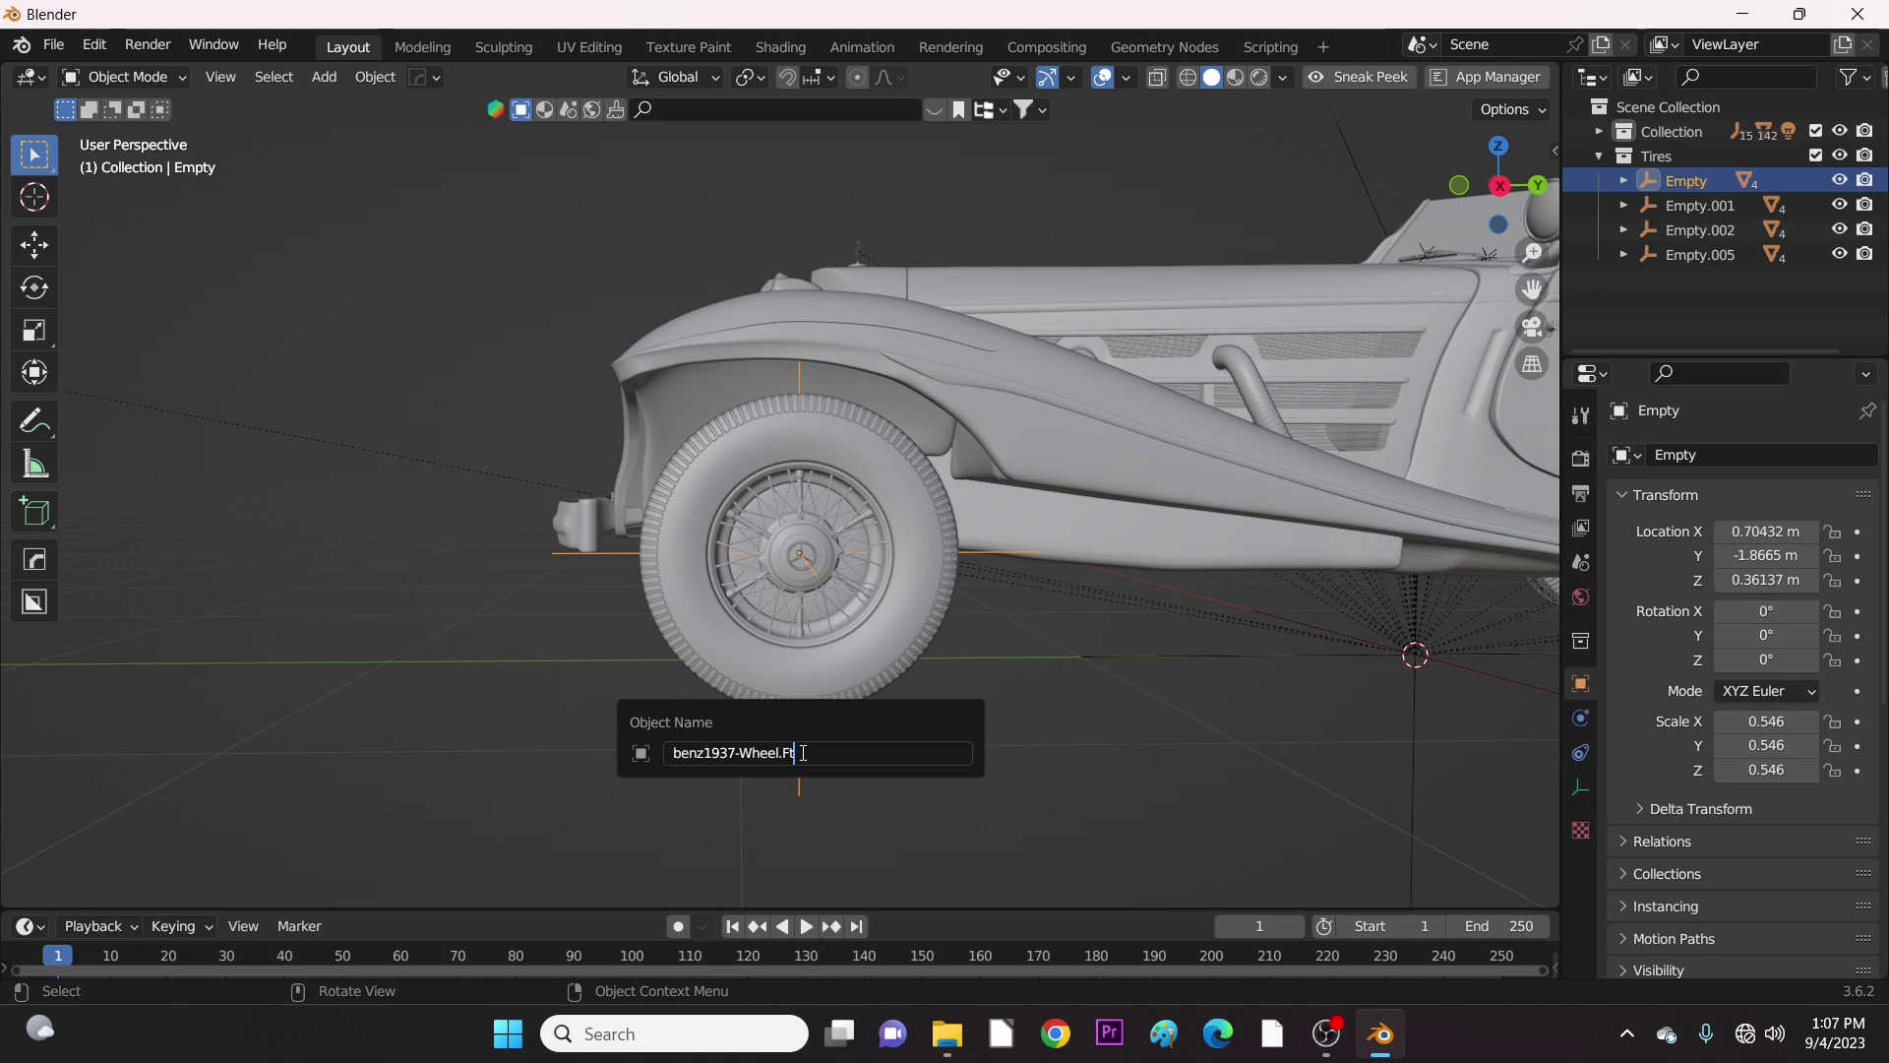
{"action": "type", "text": ".L"}
{"action": "key", "text": "Return"}
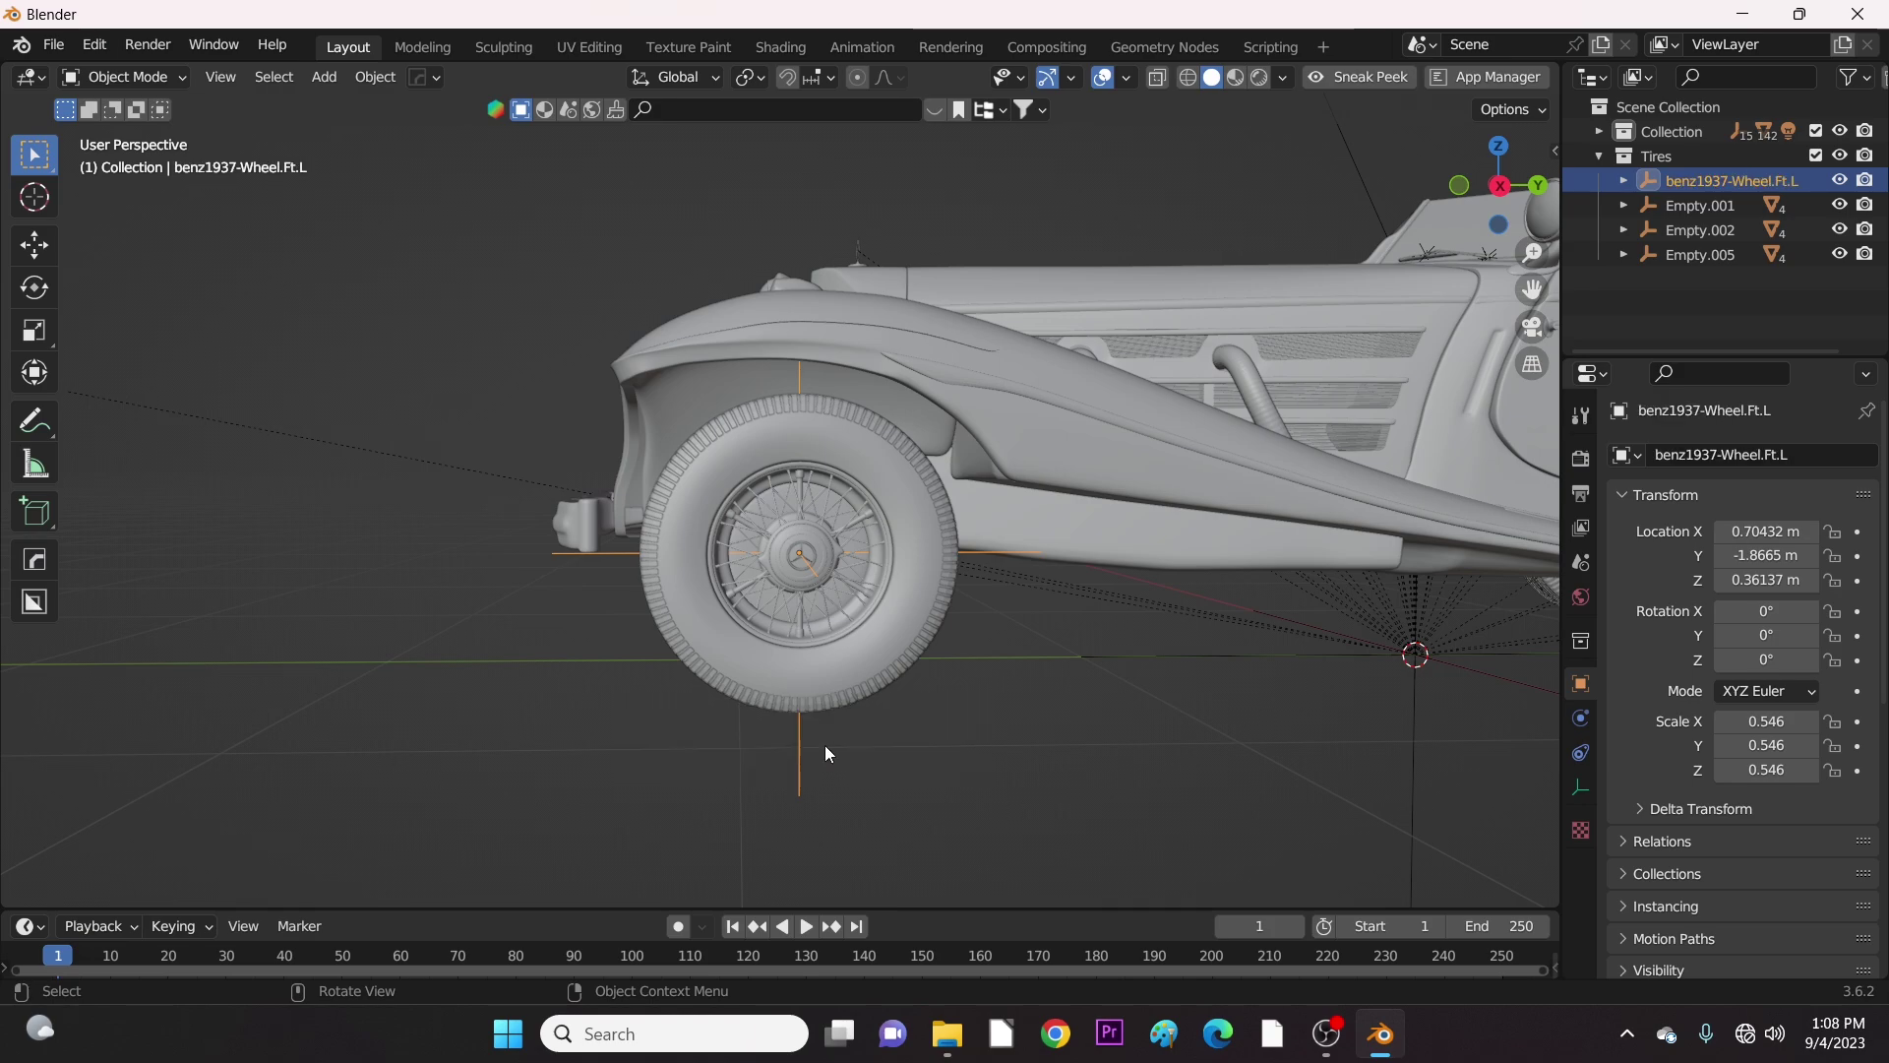
{"action": "middle_click_drag", "start_coordinate": [902, 691], "coordinate": [229, 723]}
Rename Empty.001 to benz1937-Wheel.Ft.R and Empty.005 to benz1937-Wheel.Bk.L.
{"action": "left_click", "coordinate": [180, 710]}
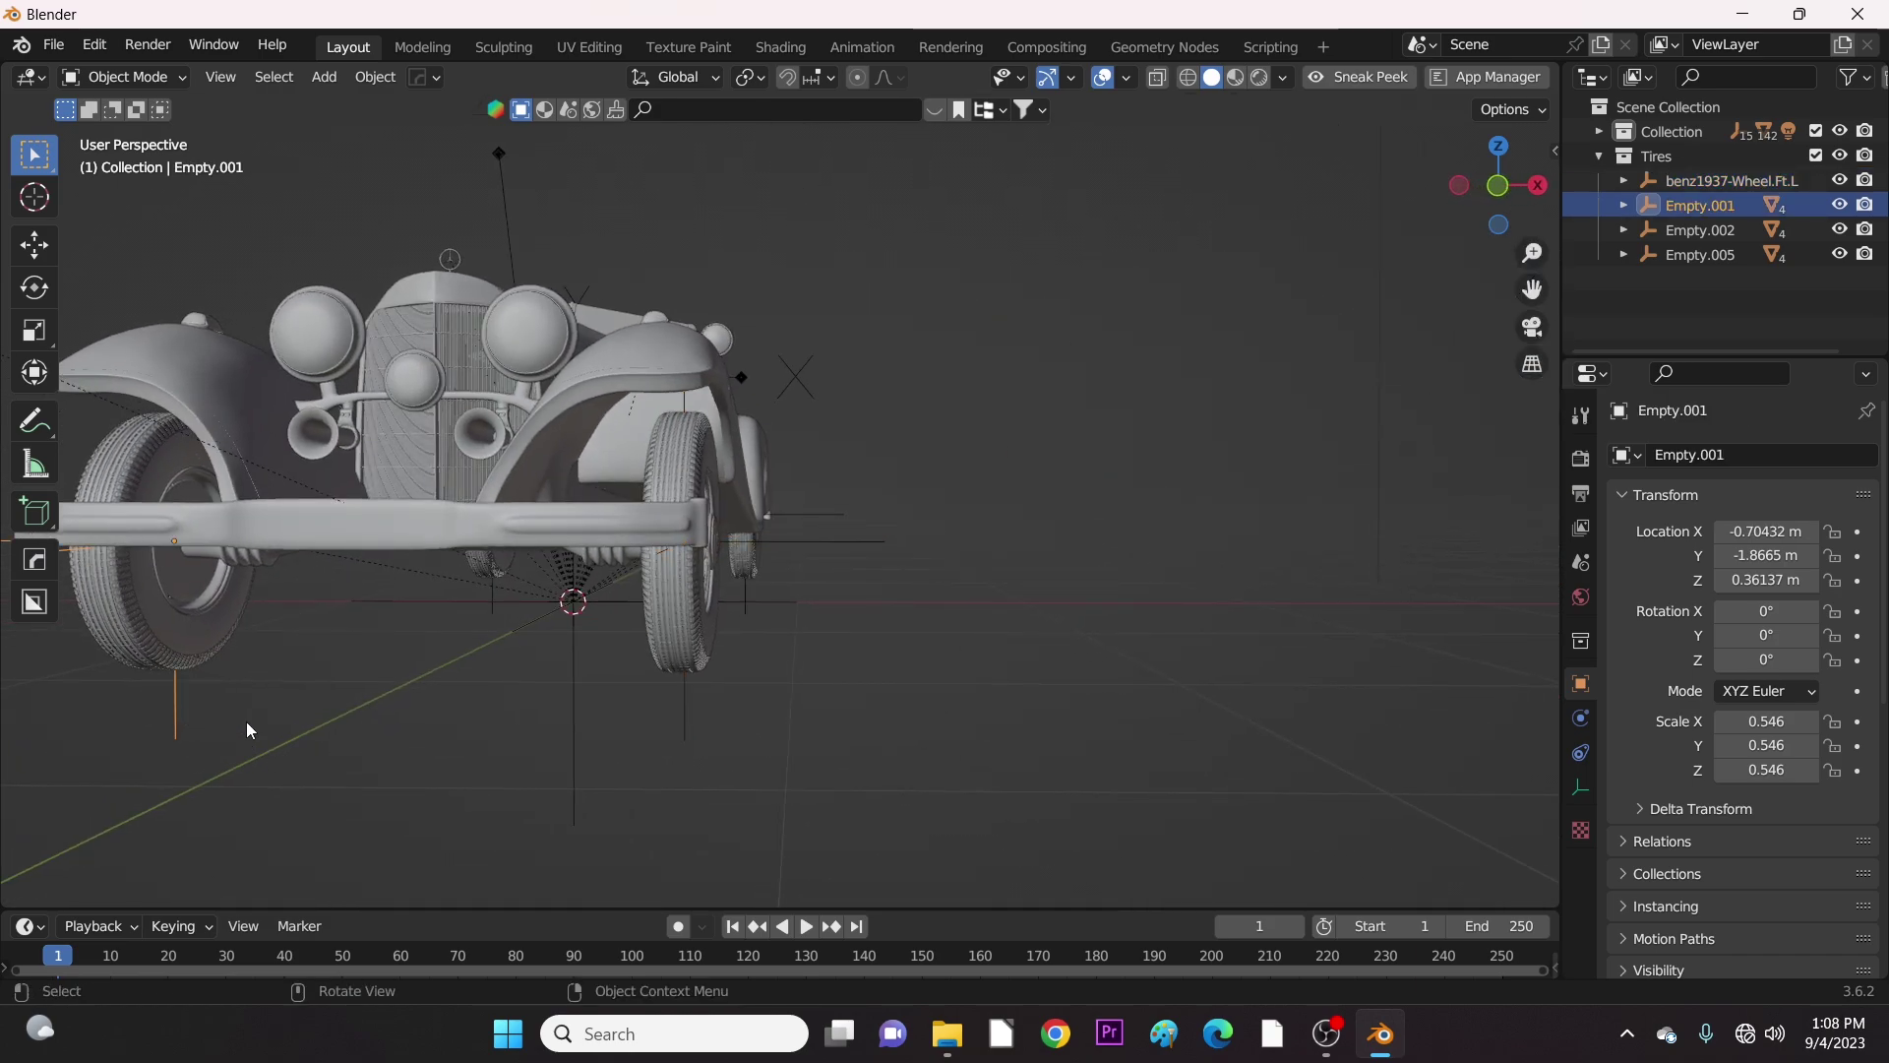
{"action": "key", "text": "F2"}
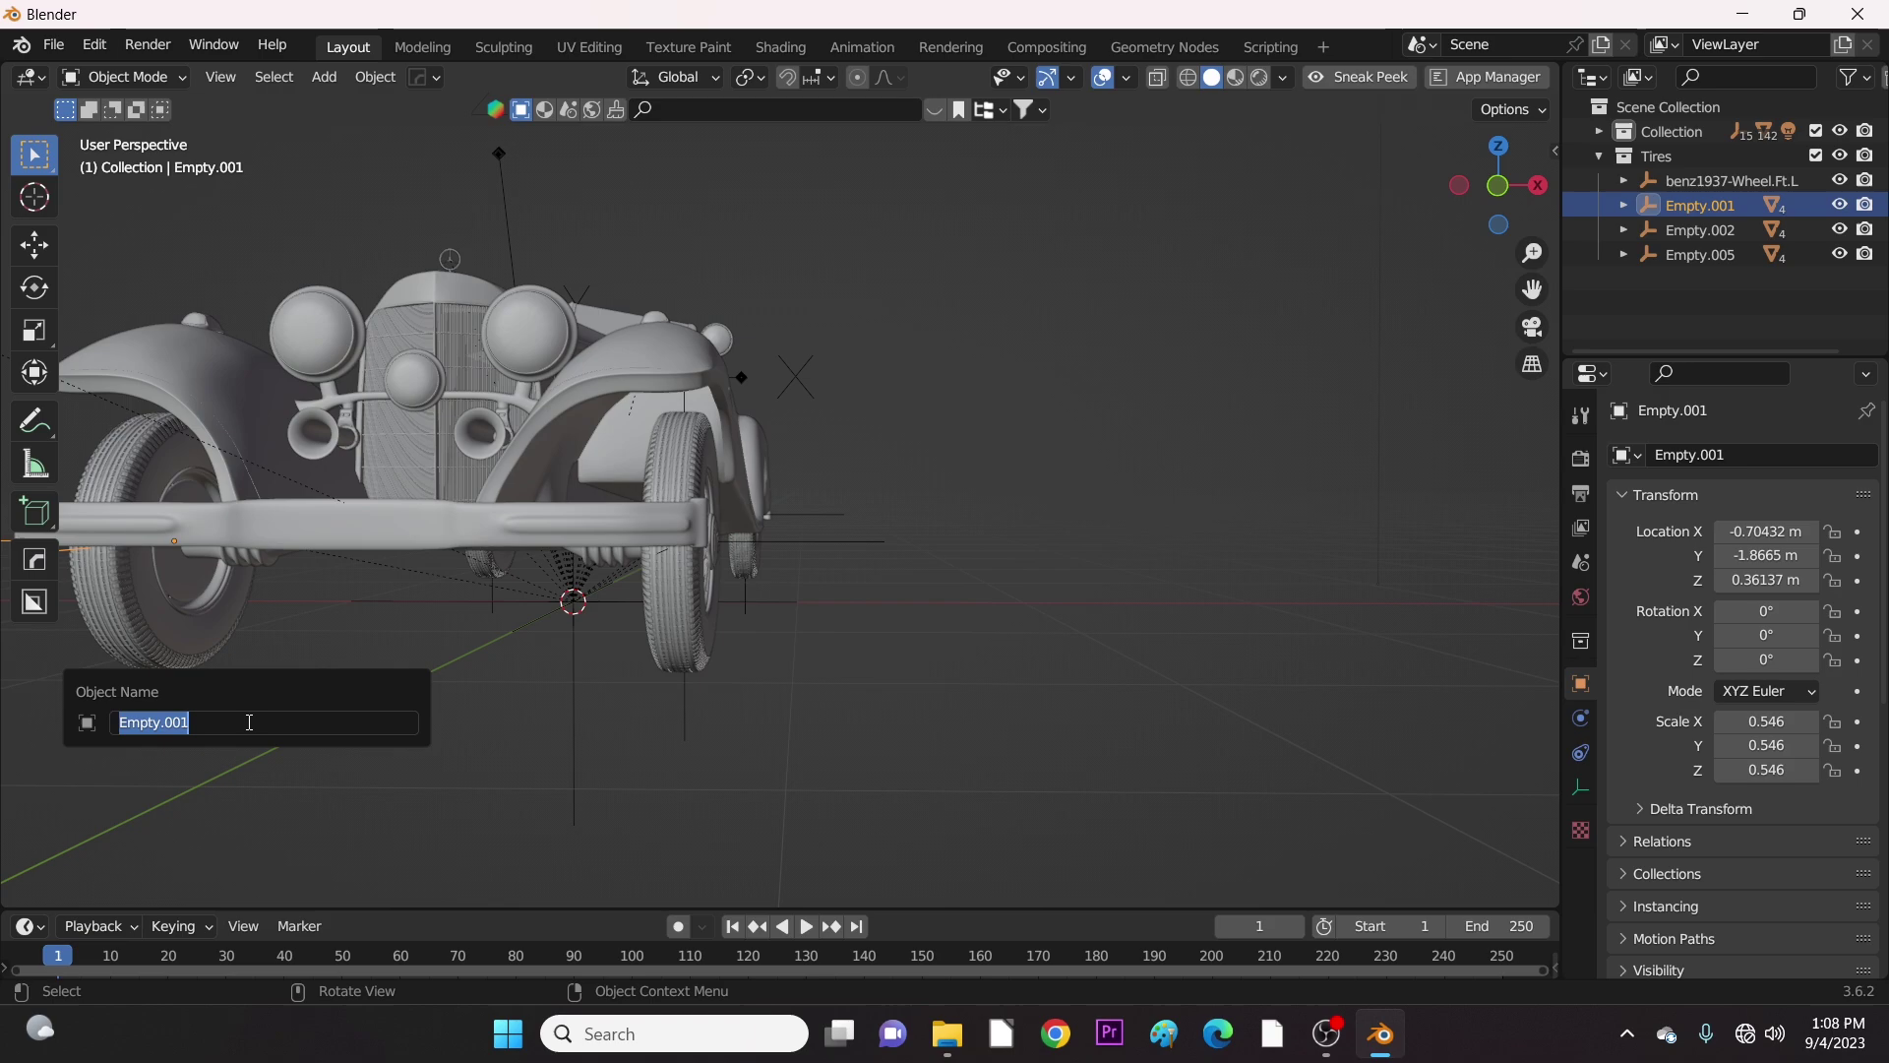
{"action": "key", "text": "BackSpace"}
{"action": "type", "text": "benz1937-Wheel.Ft.R"}
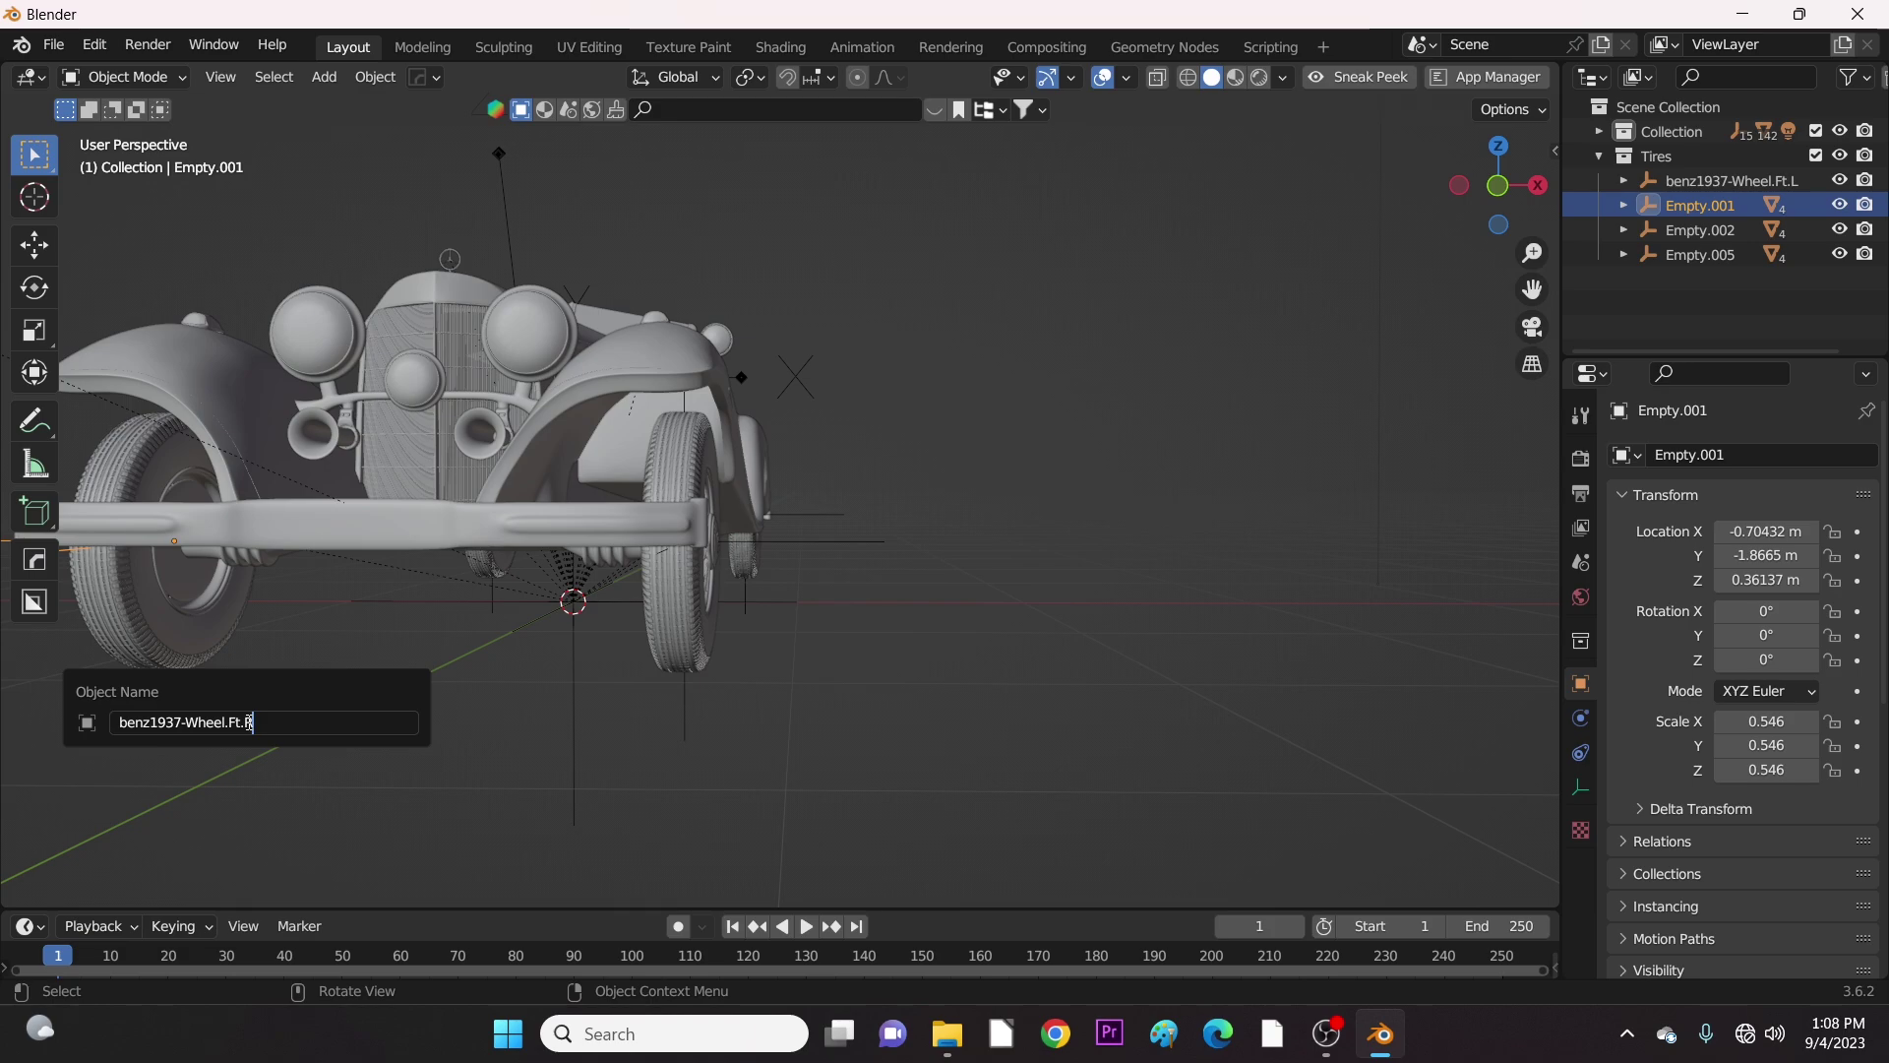
{"action": "key", "text": "Return"}
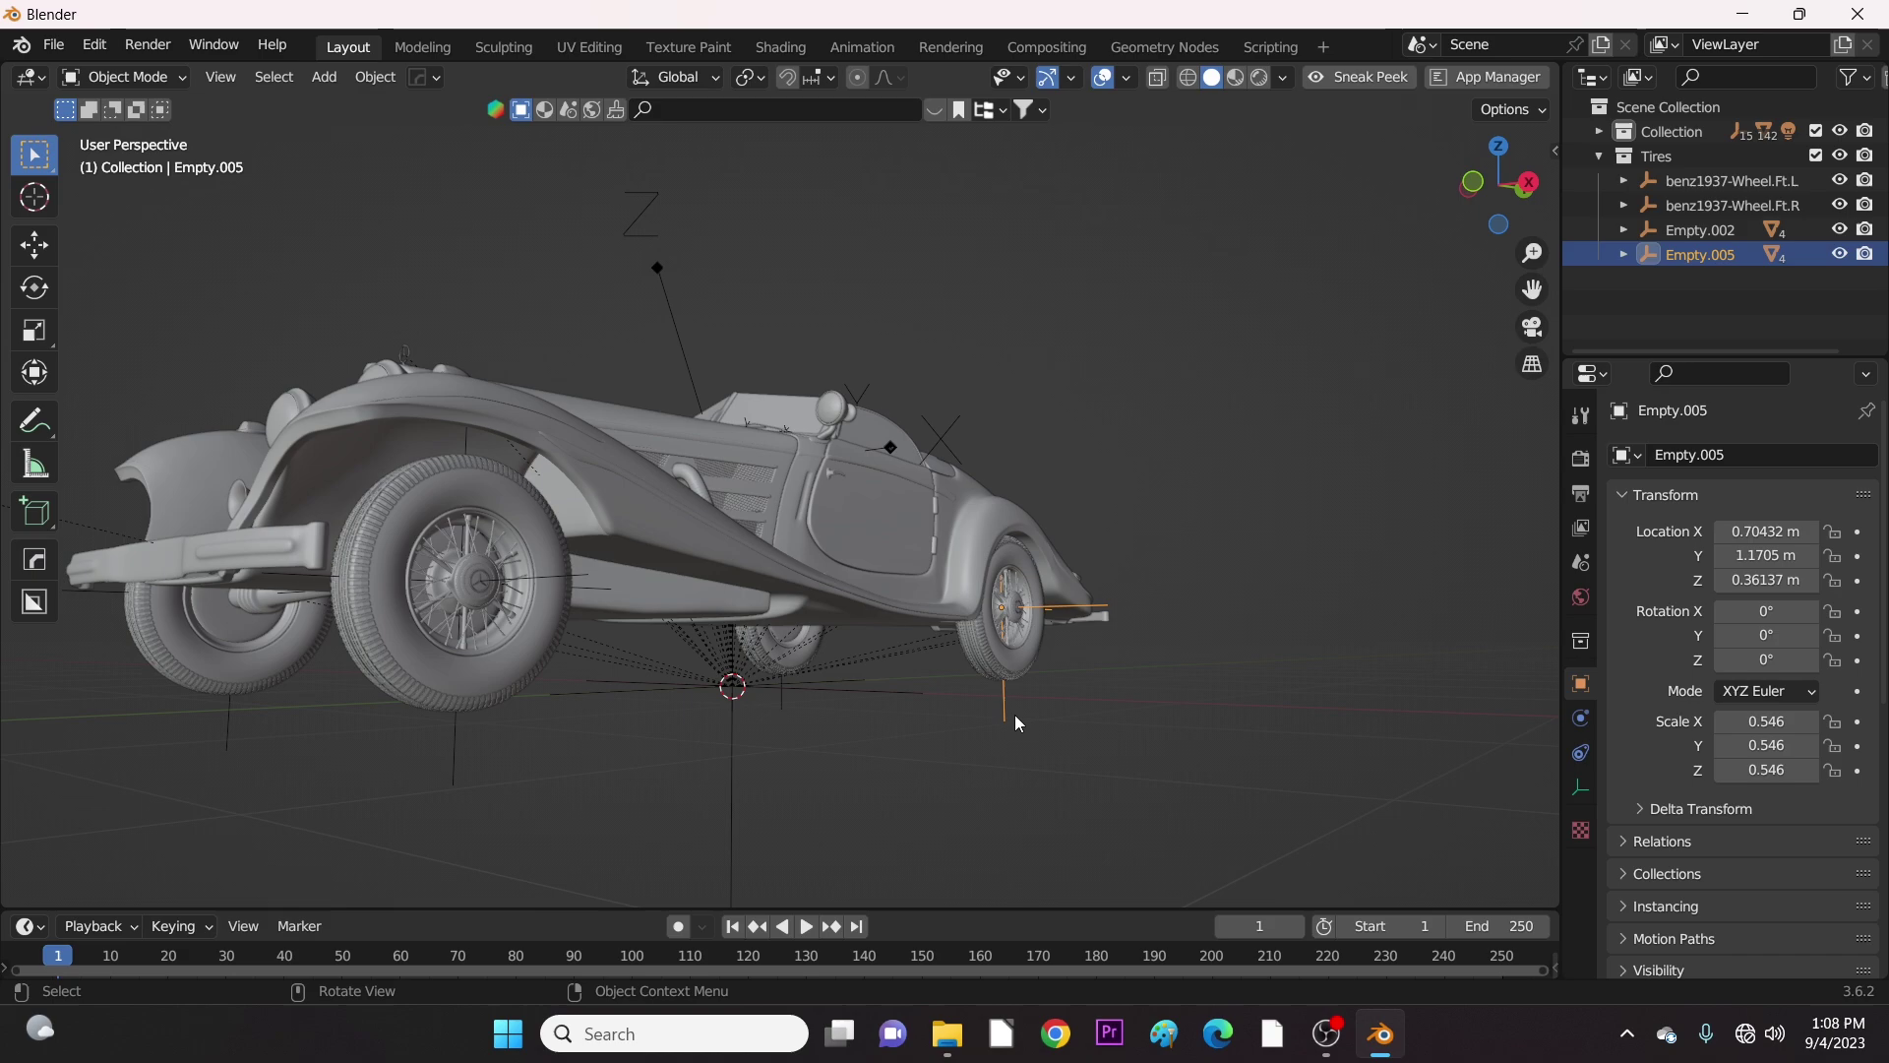
{"action": "key", "text": "F2"}
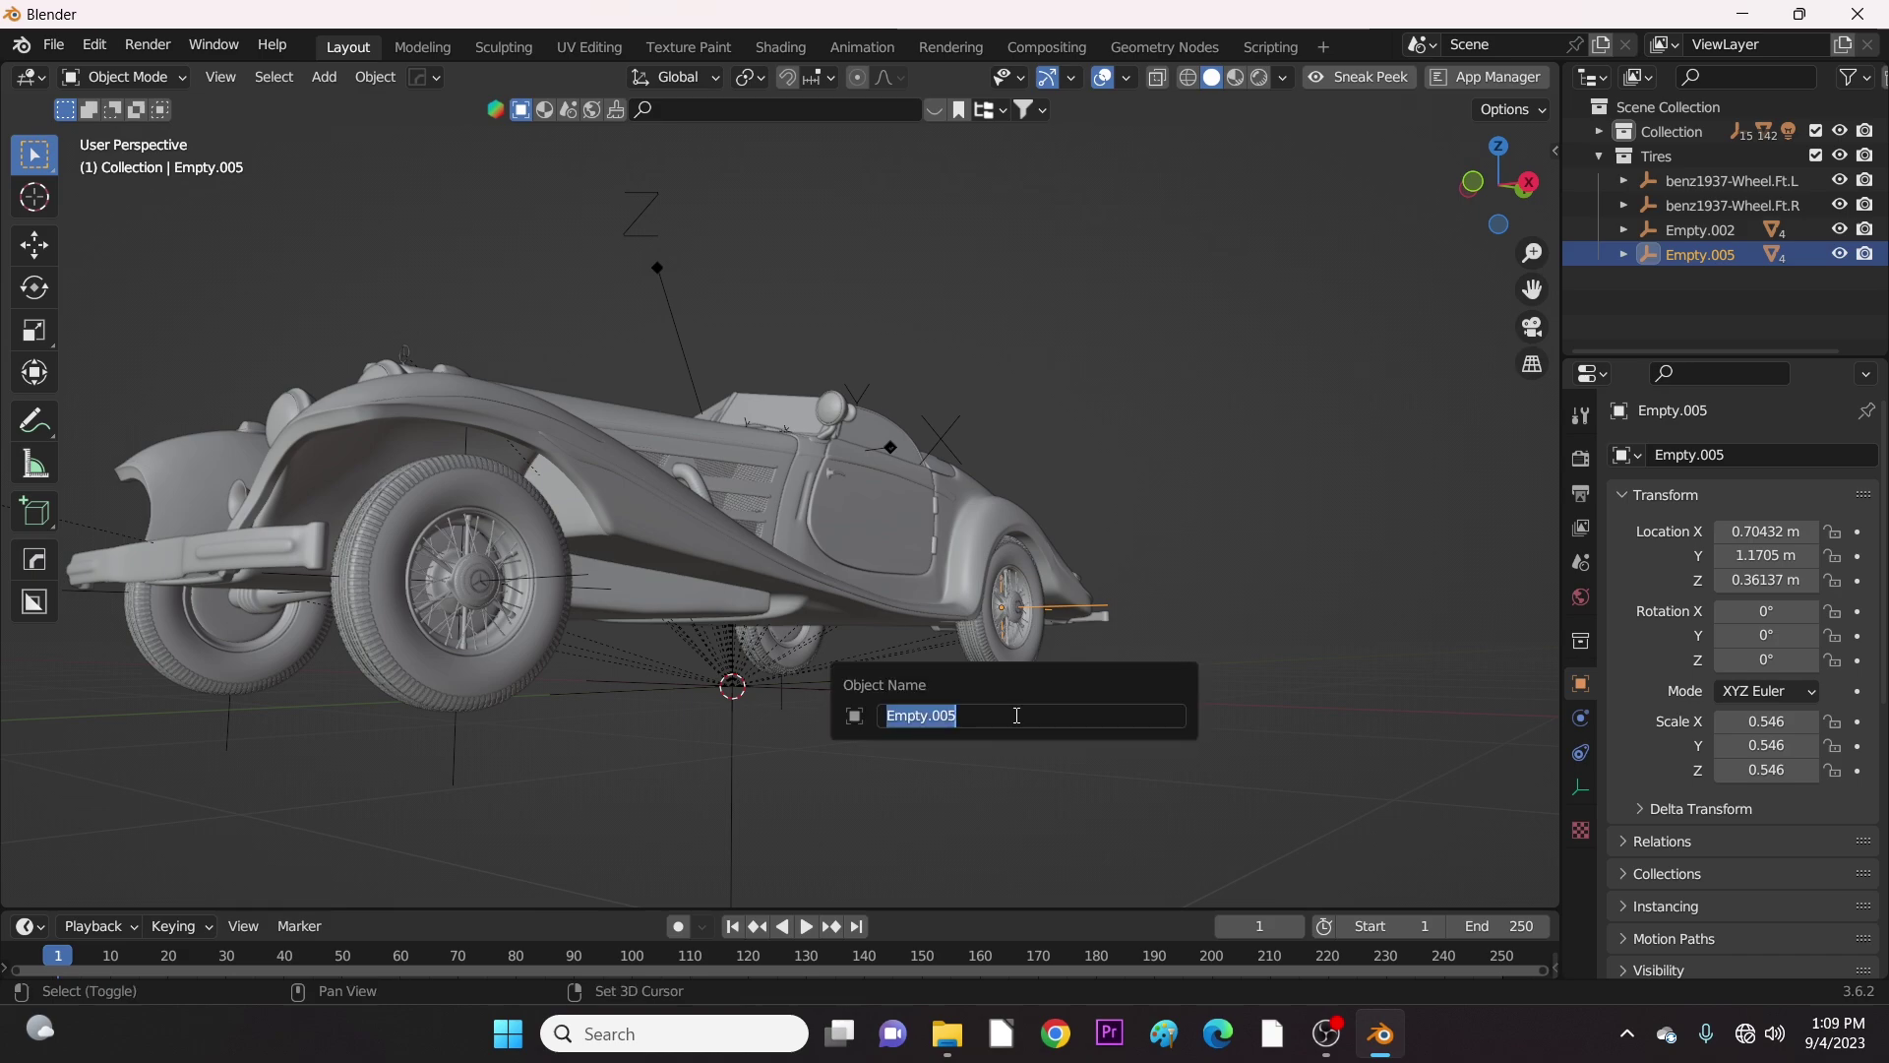
{"action": "type", "text": "benz1937-Wheel.Bk"}
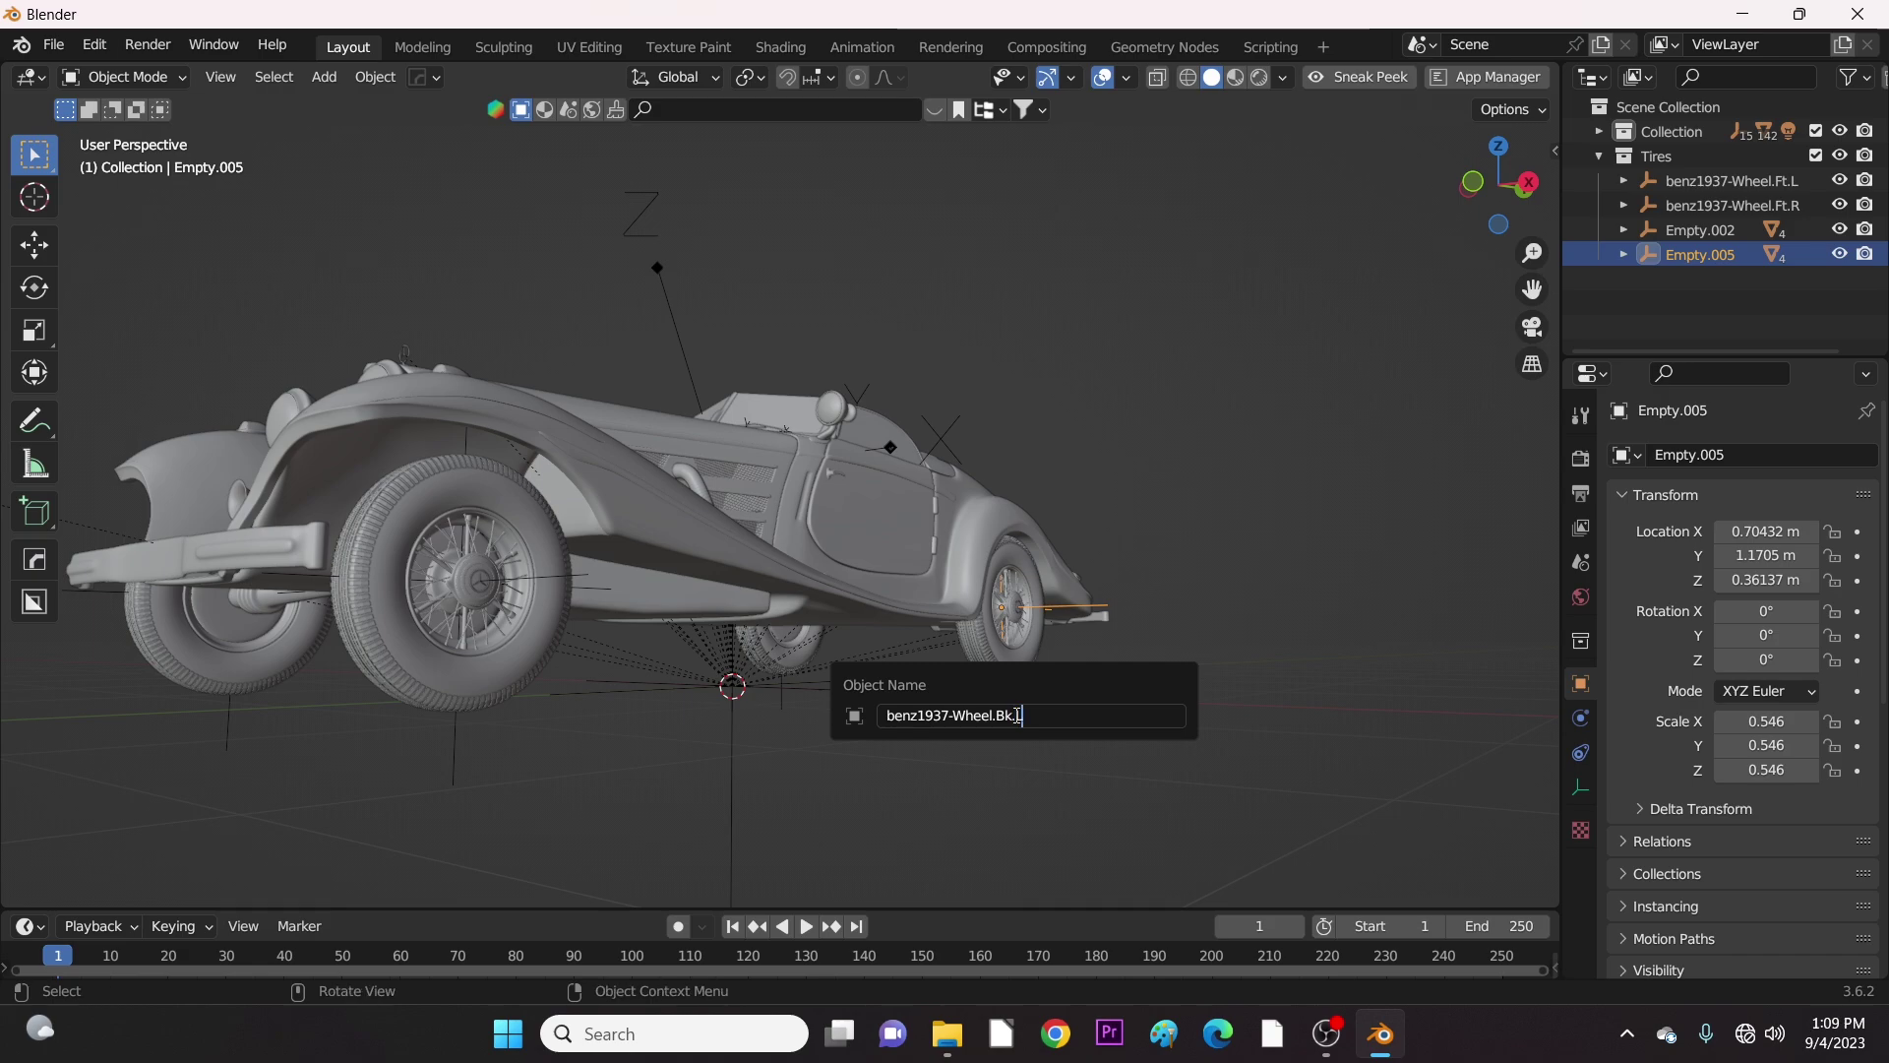
{"action": "key", "text": "Return"}
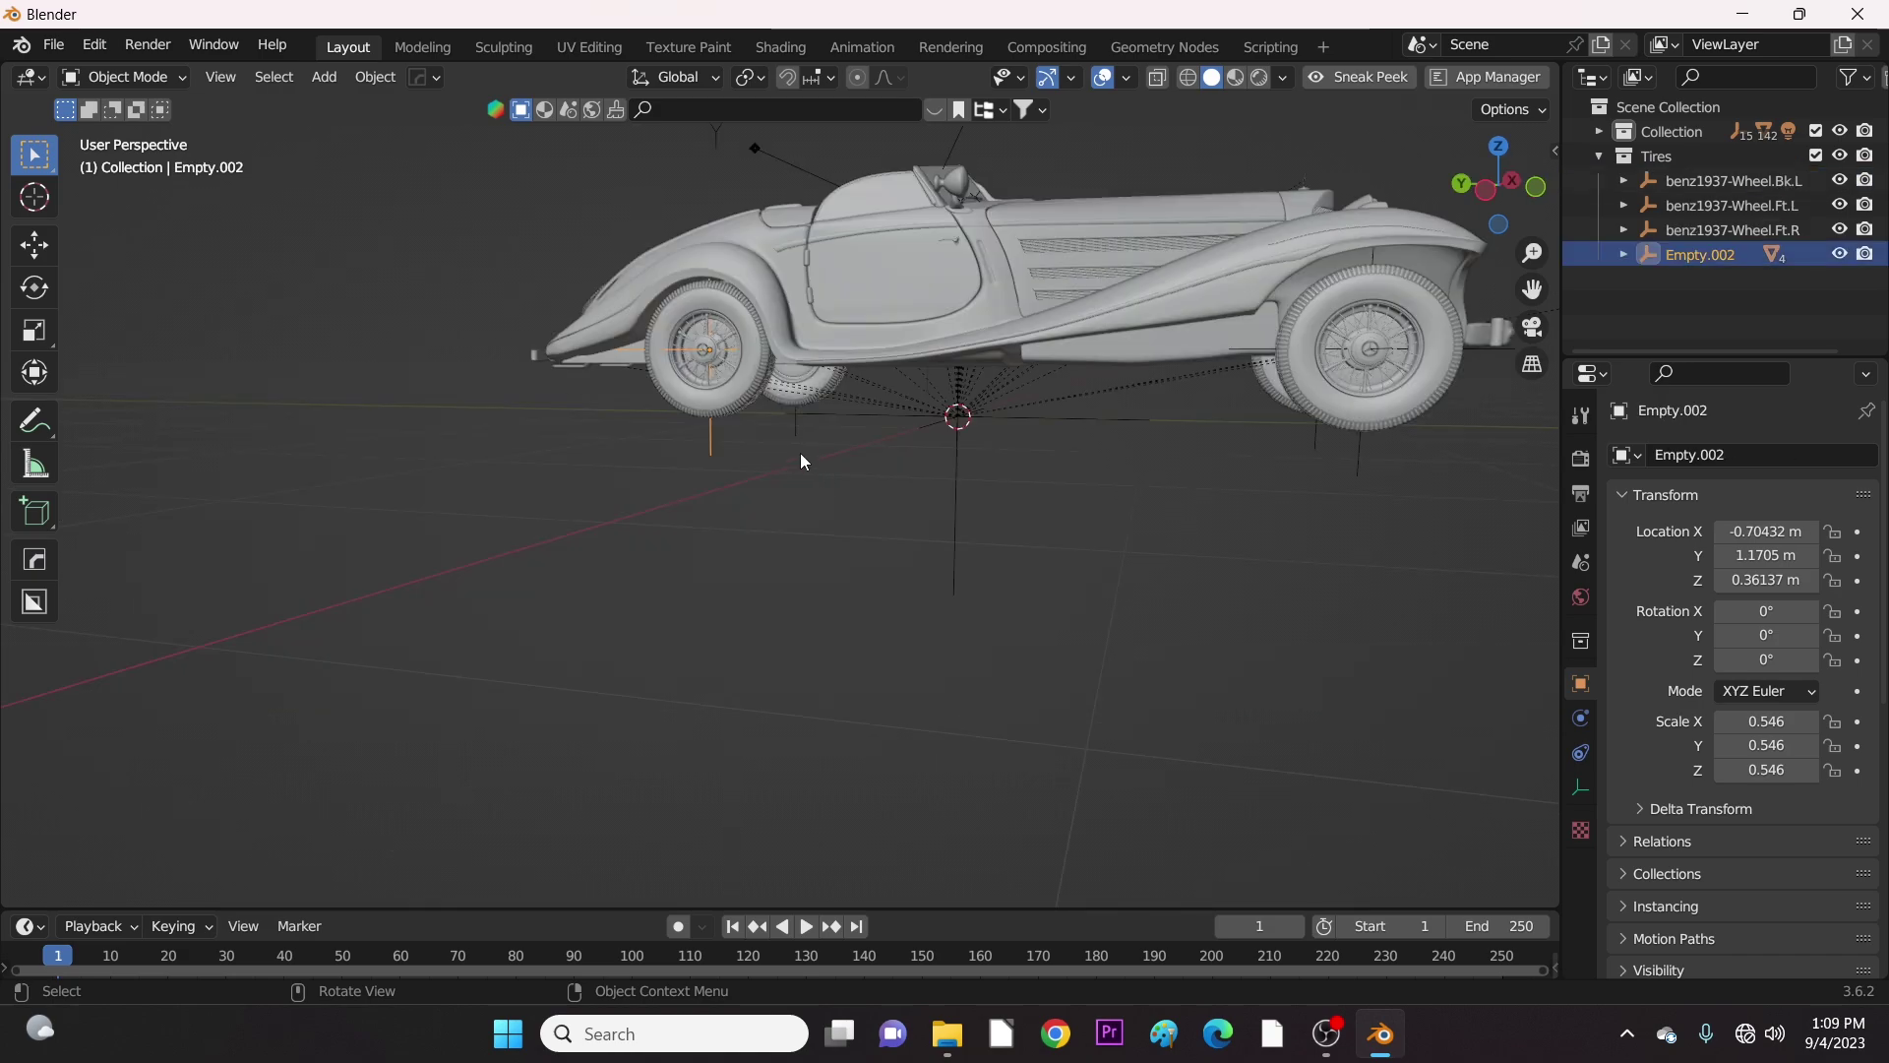
Type the name benz1937-Wheel.Bk.R for the rear-right wheel empty Empty.002.
{"action": "scroll", "coordinate": [800, 450], "scroll_direction": "up", "scroll_amount": 2}
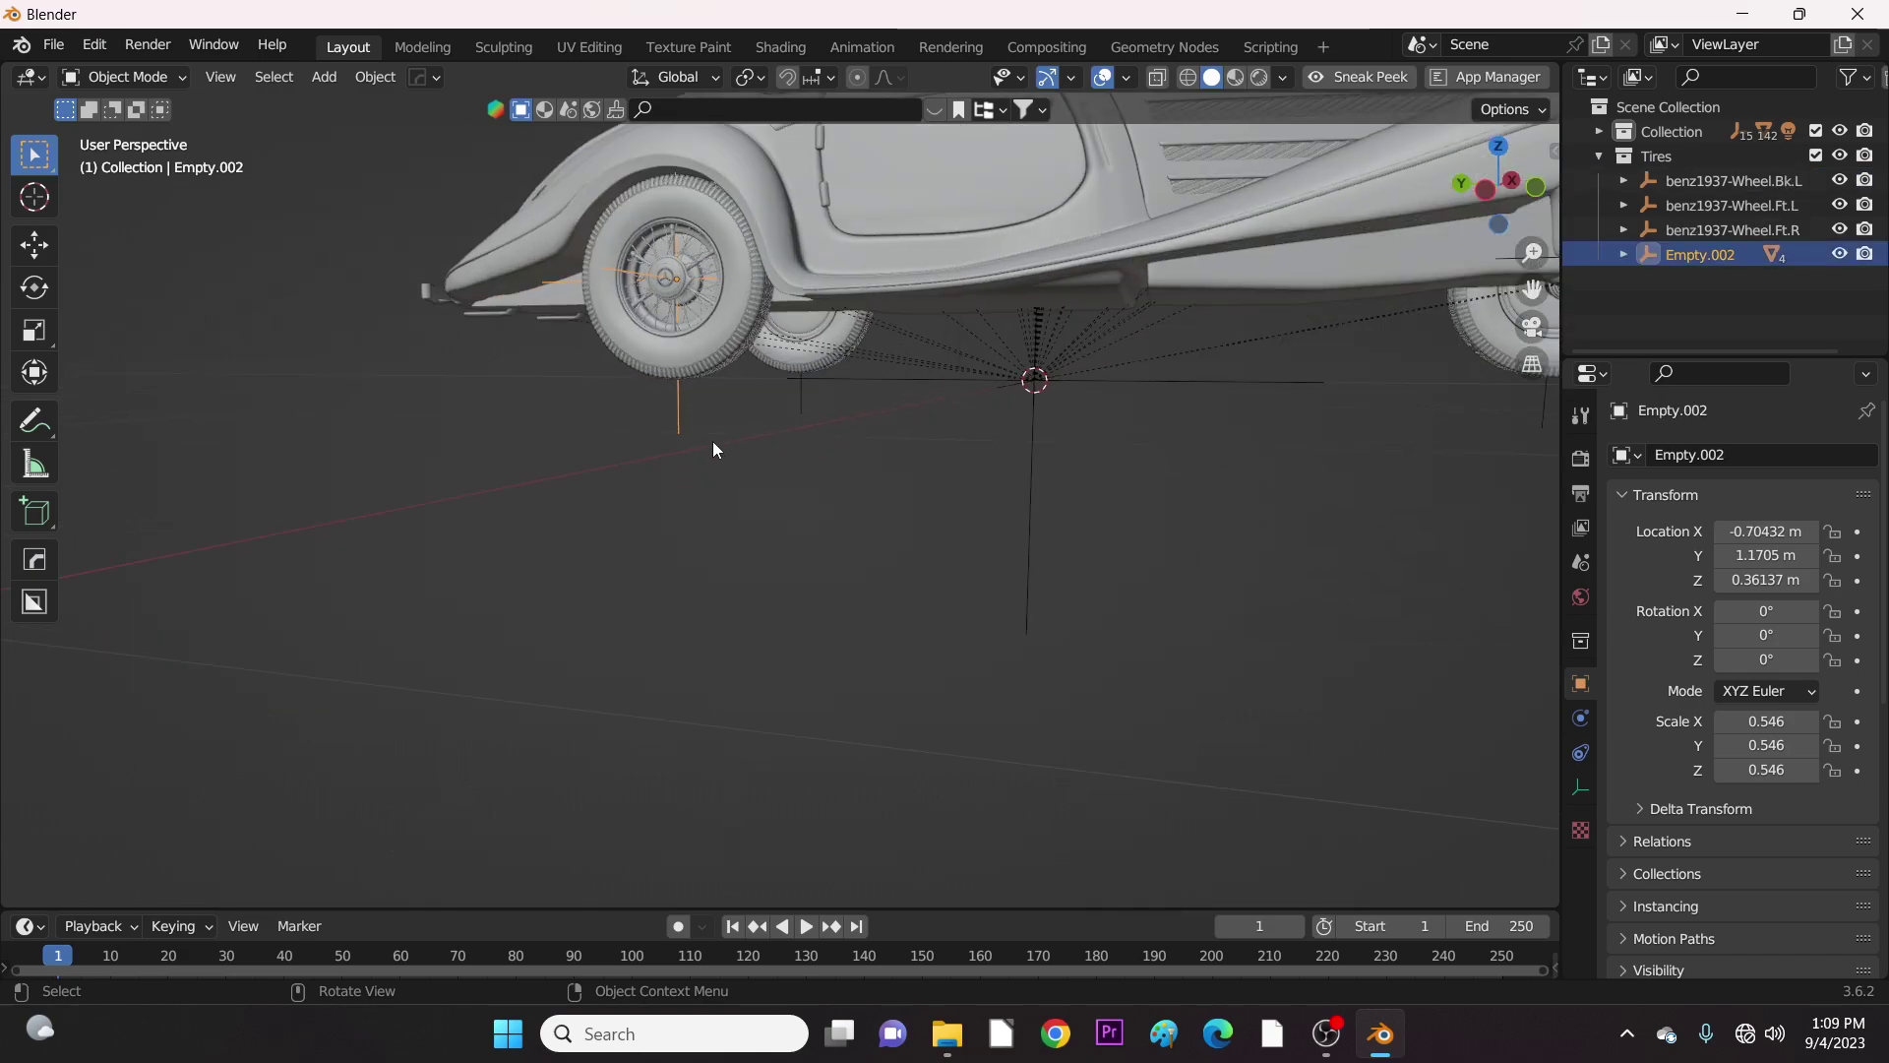
{"action": "middle_click_drag", "start_coordinate": [713, 441], "coordinate": [726, 622], "text": "shift"}
{"action": "scroll", "coordinate": [728, 629], "scroll_direction": "up", "scroll_amount": 2}
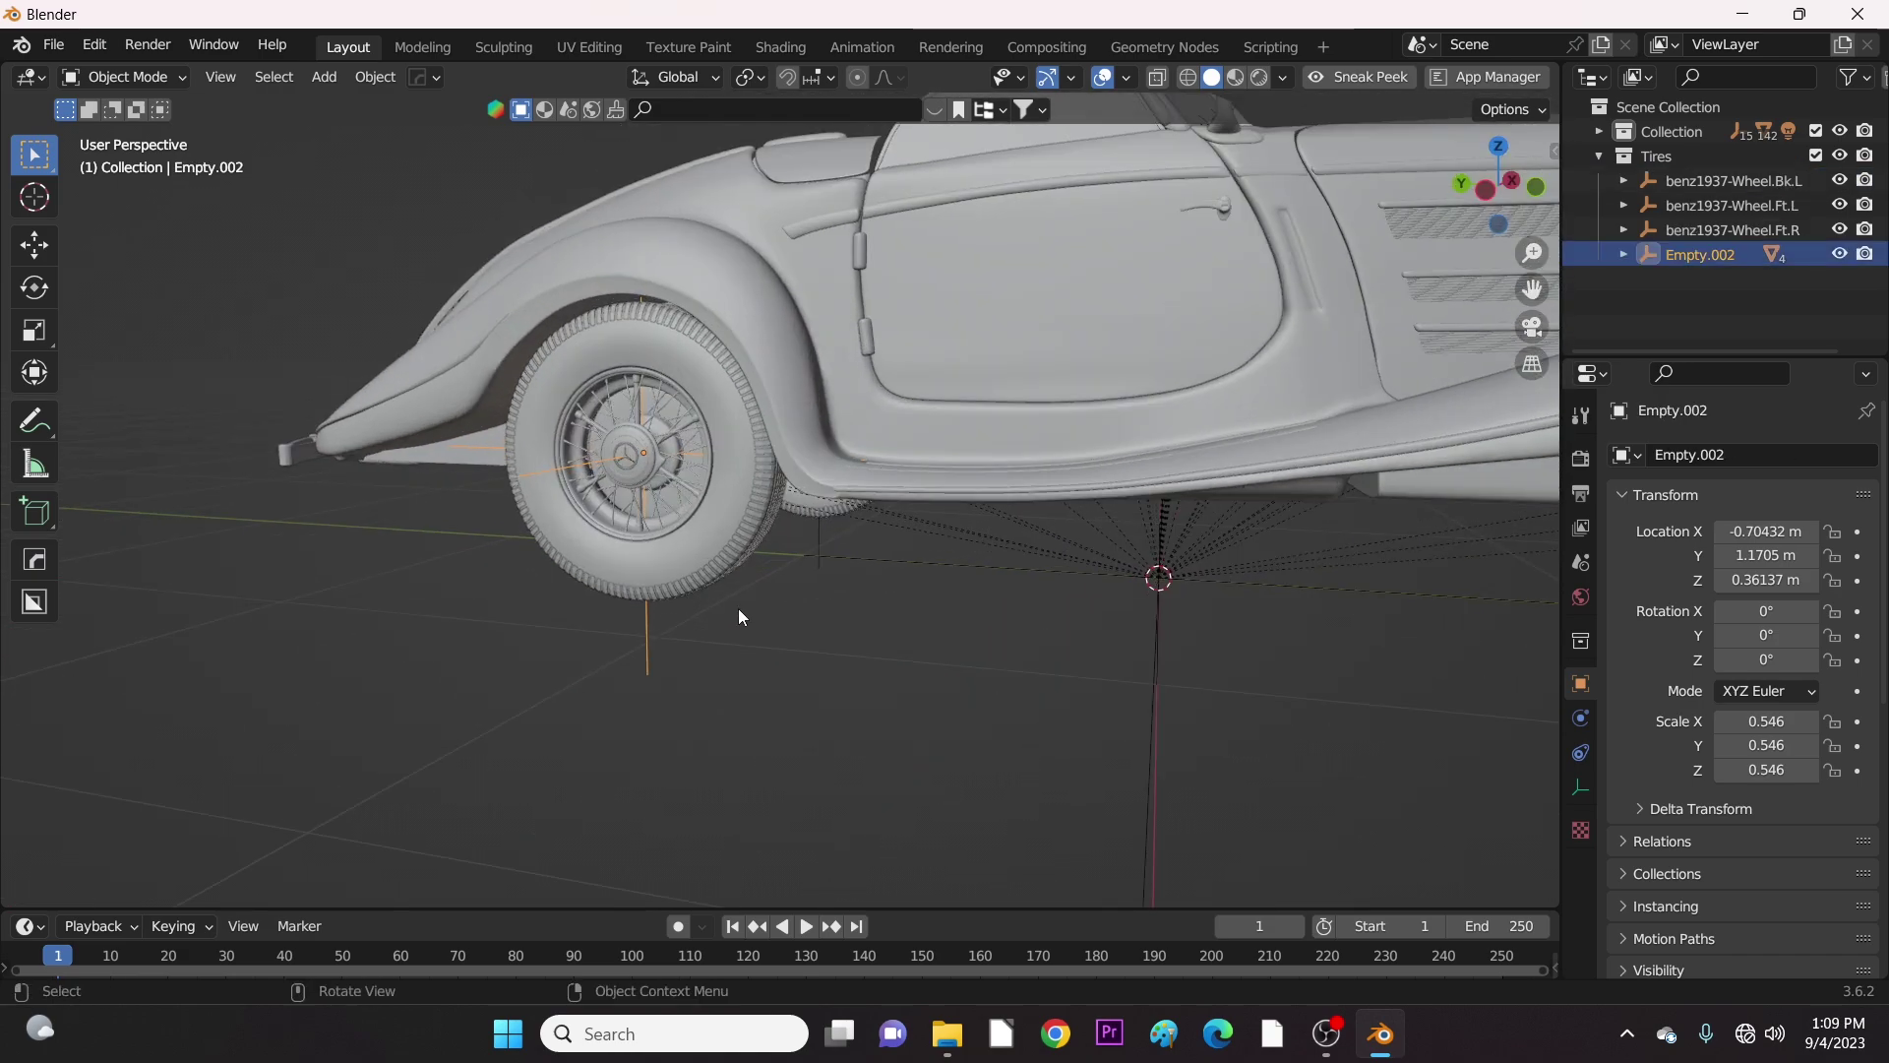
{"action": "key", "text": "F2"}
{"action": "type", "text": "benz1937-Wheel.Bk"}
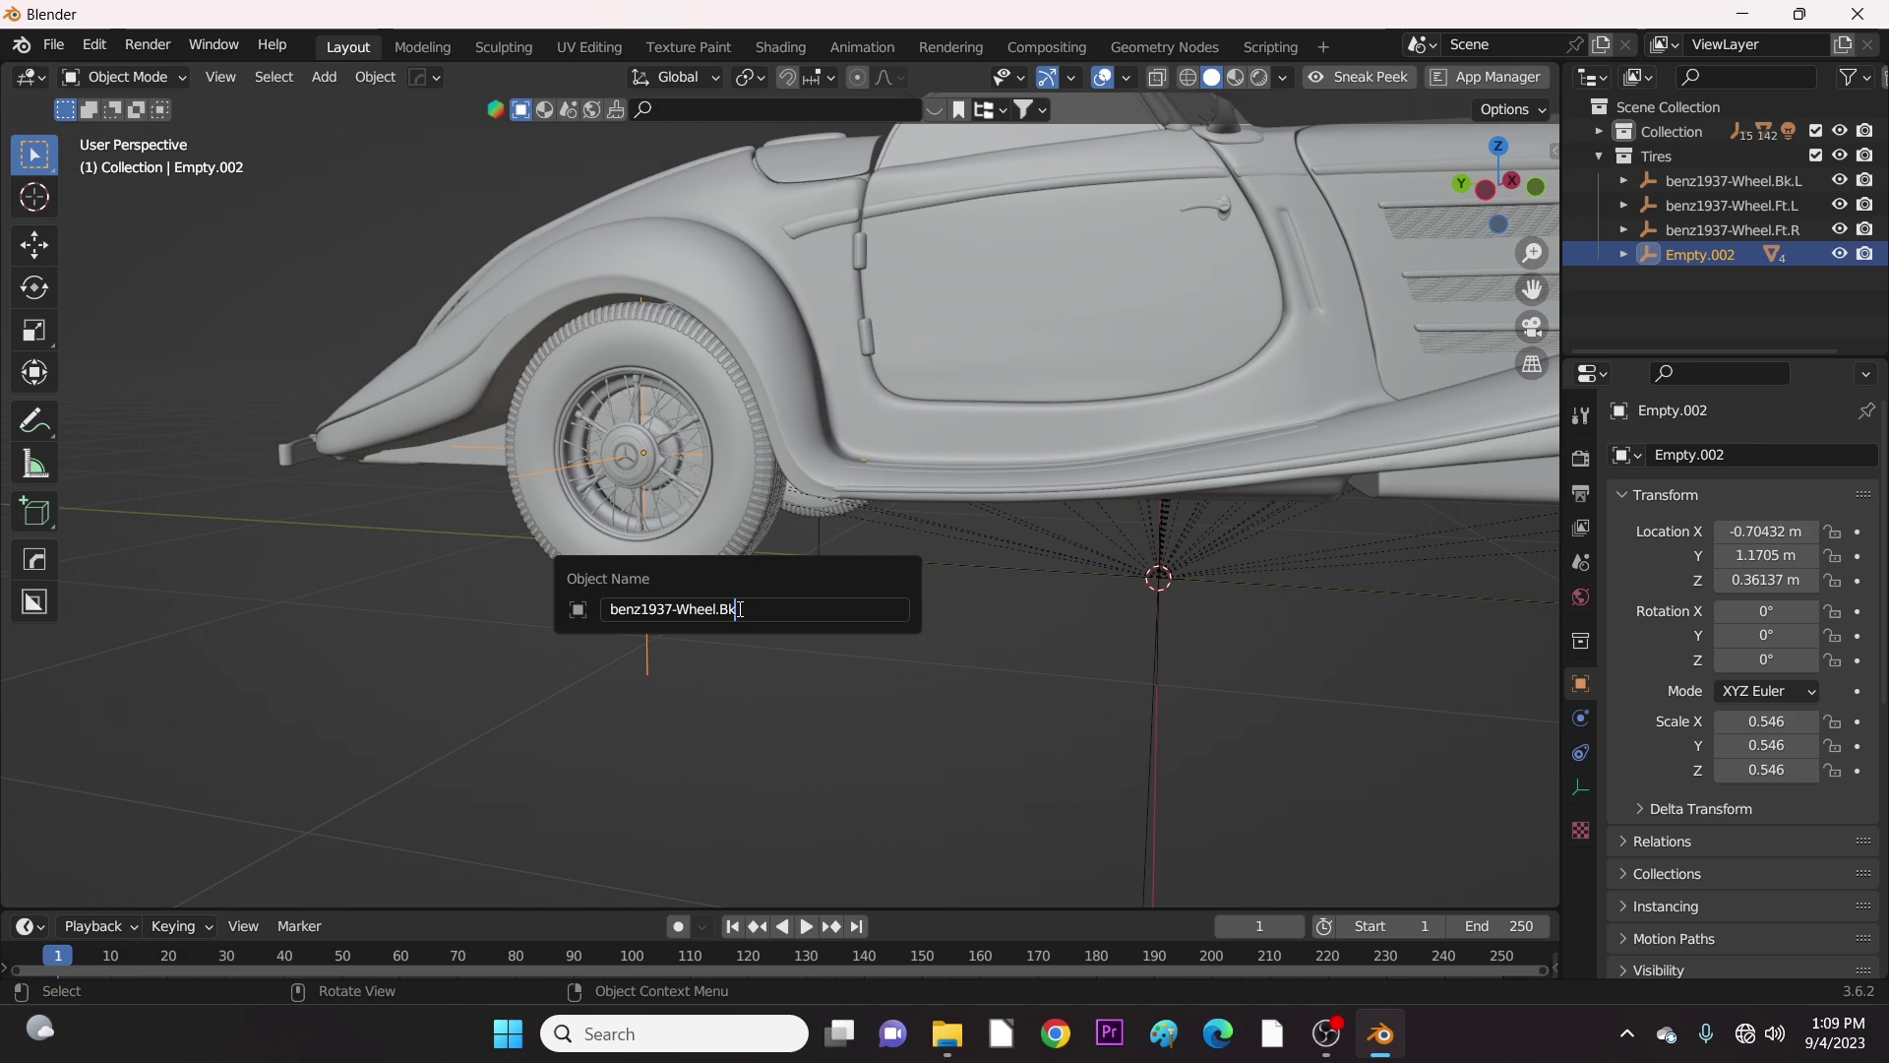
{"action": "type", "text": ".R"}
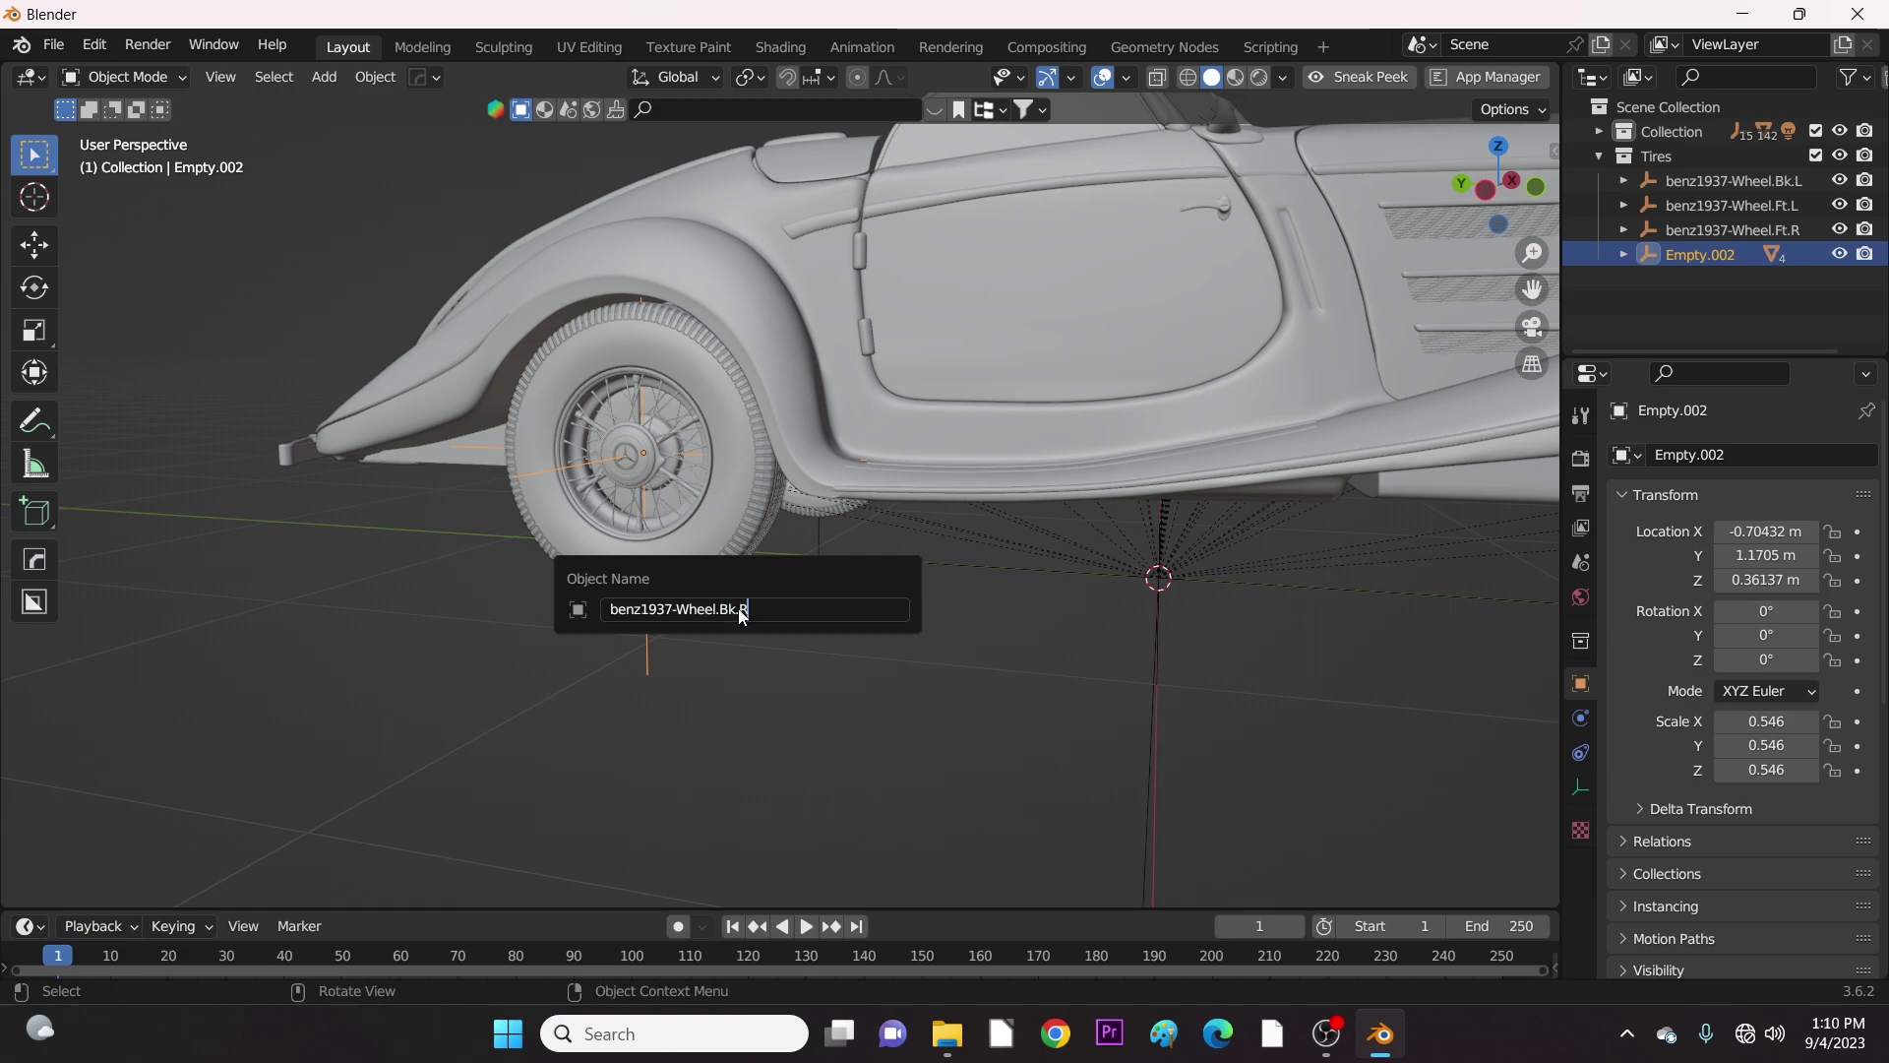
Confirm benz1937-Wheel.Bk.R, then rename the central origin empty Empty.008 to benz1937-Body.
{"action": "key", "text": "Return"}
{"action": "middle_click_drag", "start_coordinate": [738, 608], "coordinate": [862, 612]}
{"action": "left_click", "coordinate": [841, 635]}
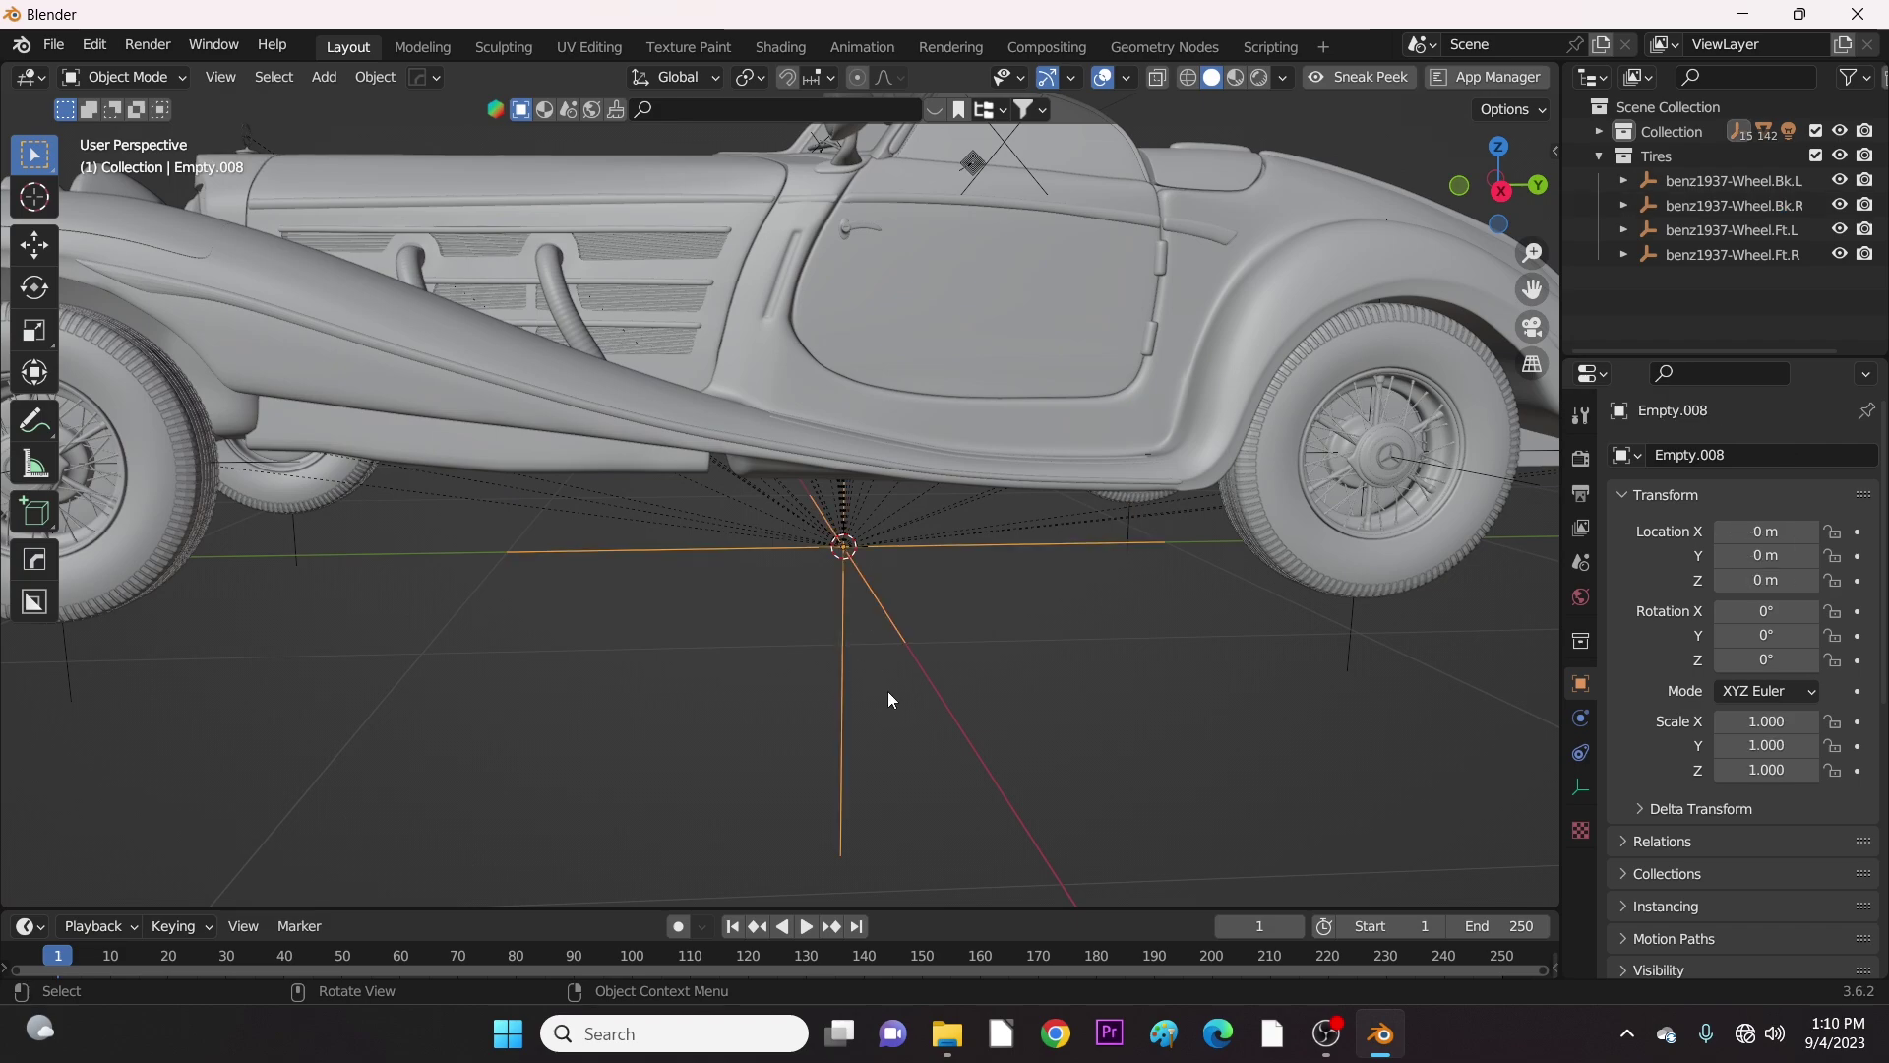
{"action": "middle_click_drag", "start_coordinate": [924, 691], "coordinate": [911, 673]}
{"action": "key", "text": "F2"}
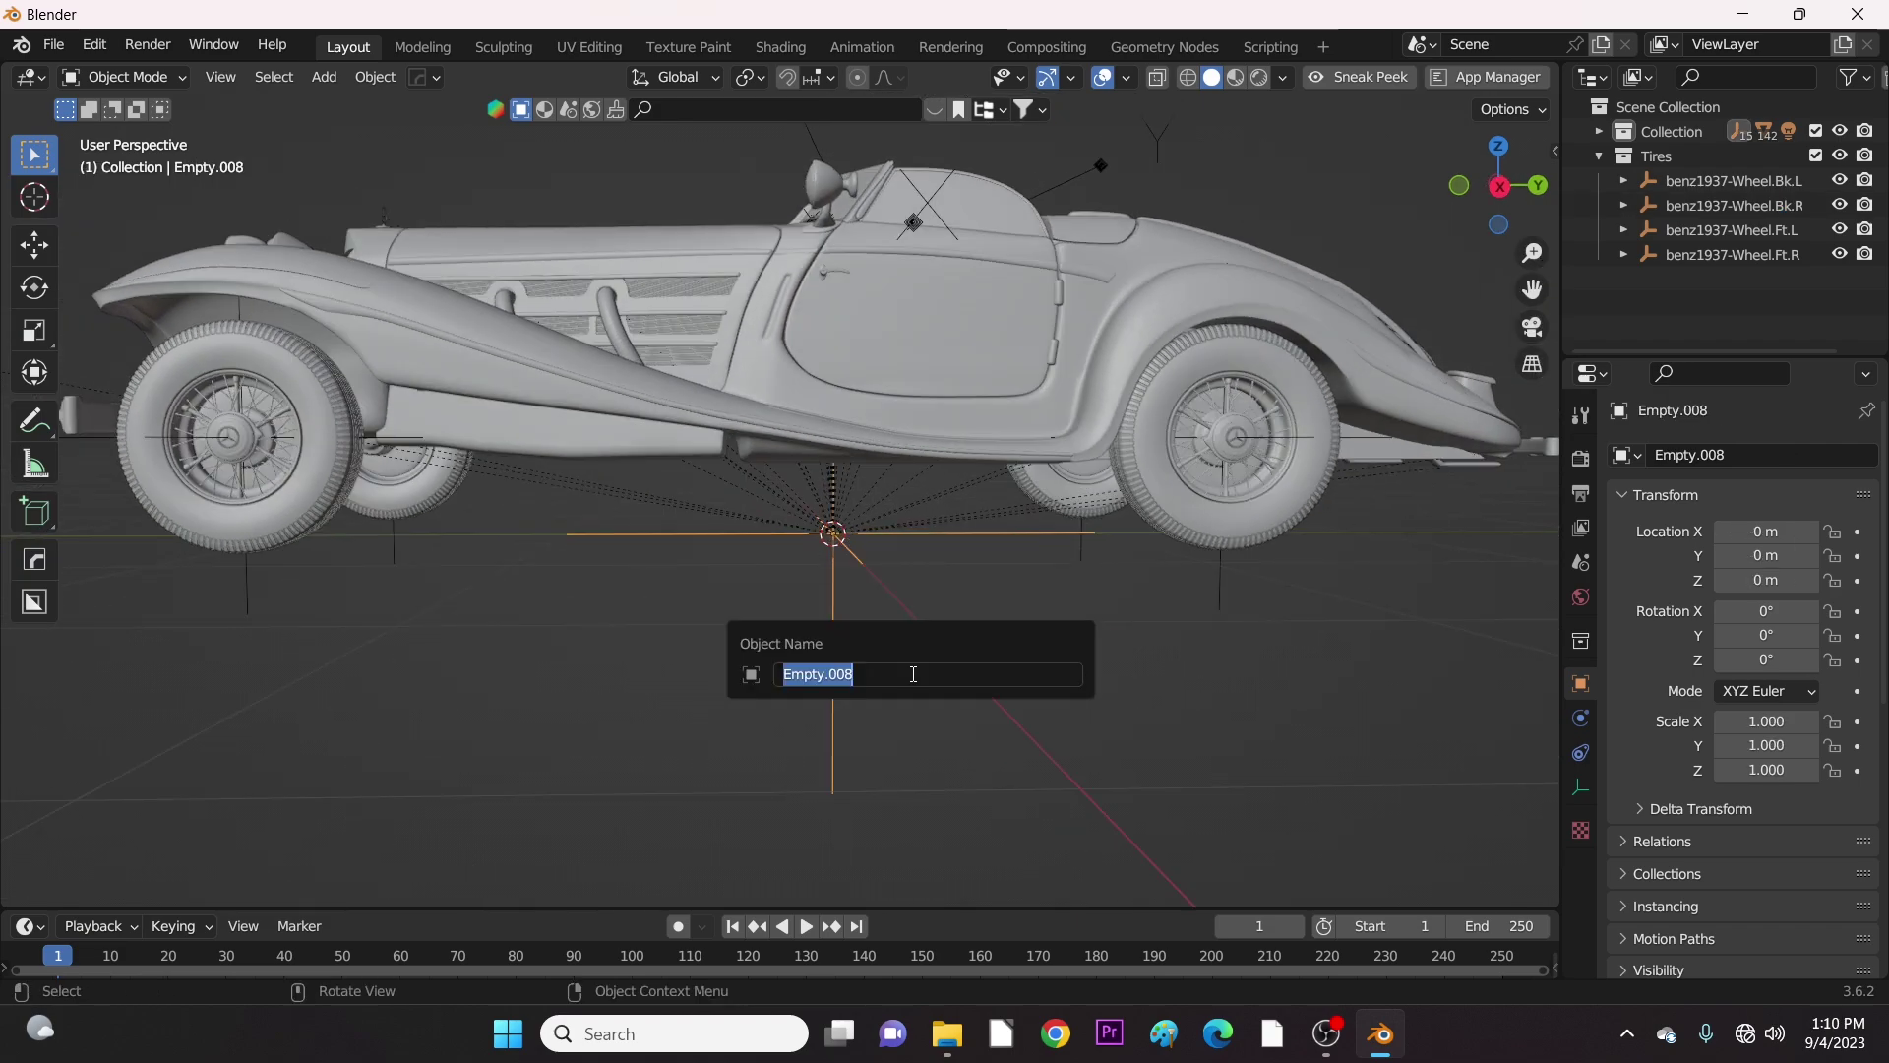
{"action": "type", "text": "benz1937.Body"}
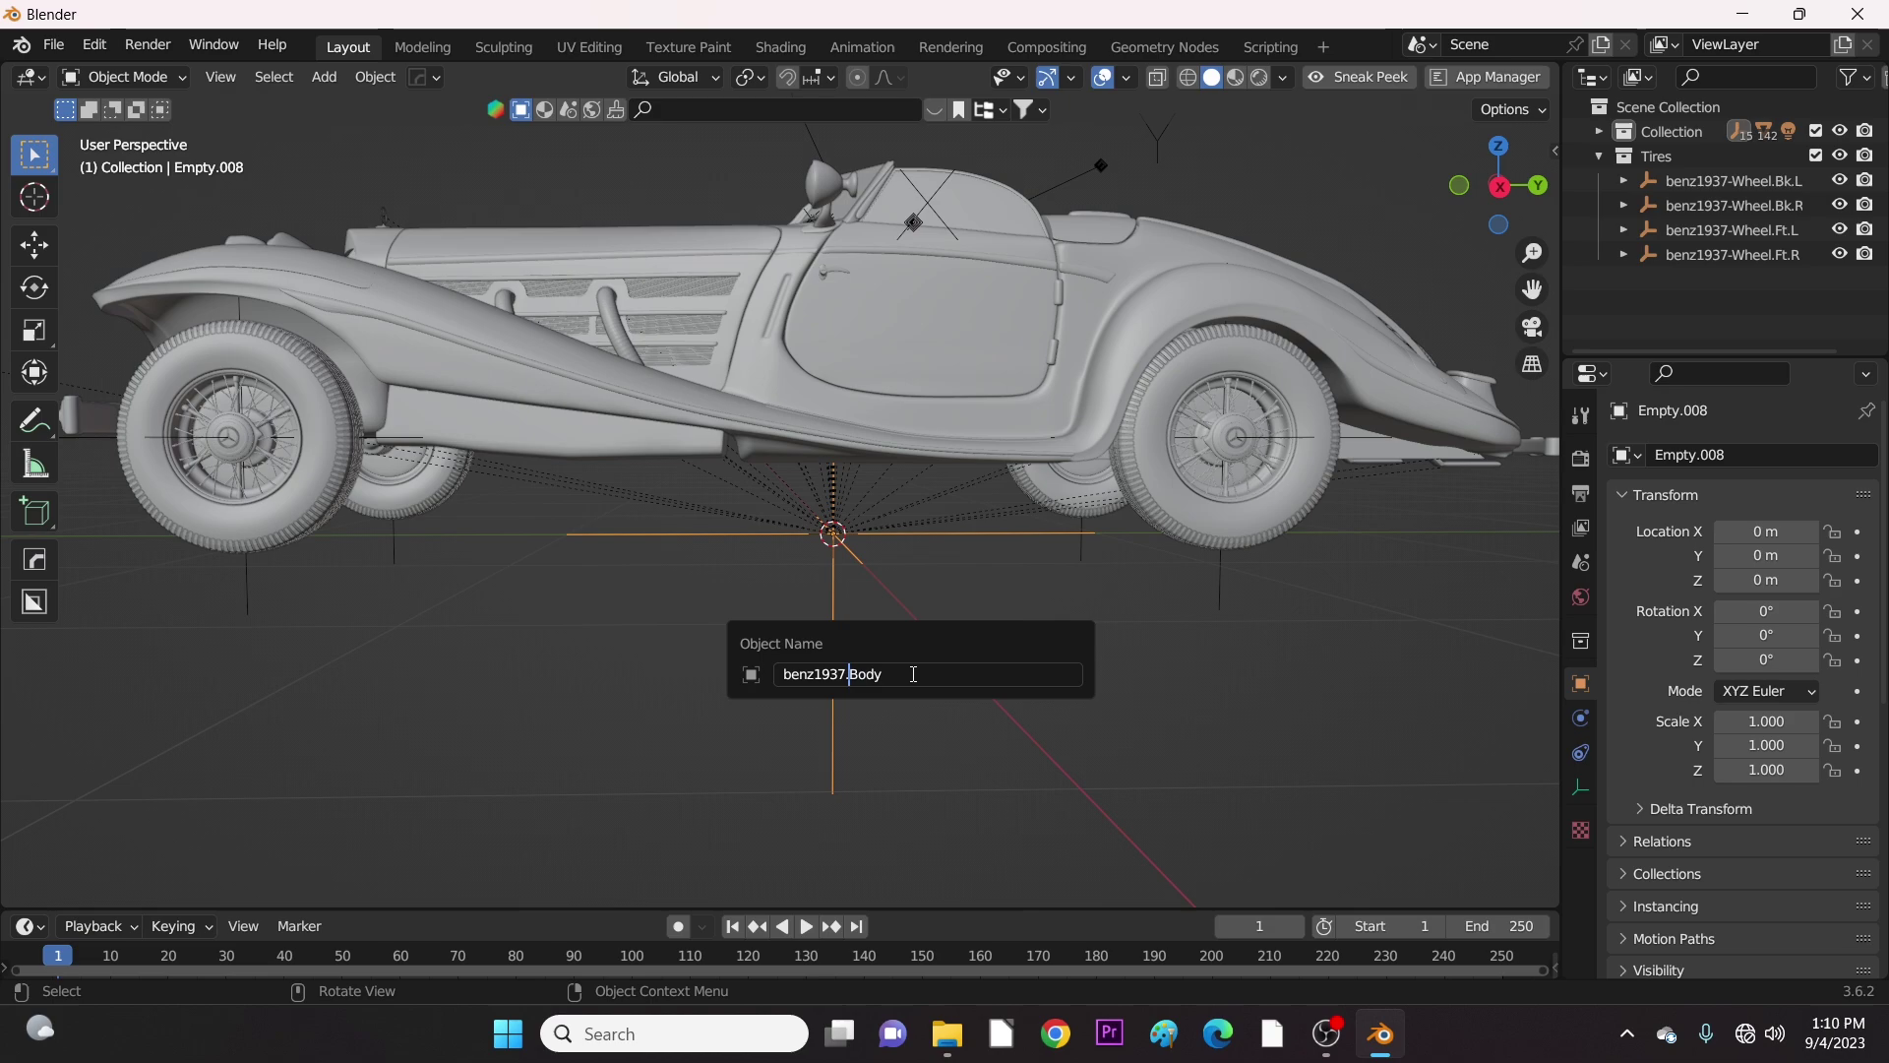
{"action": "key", "text": "Delete"}
{"action": "type", "text": "-"}
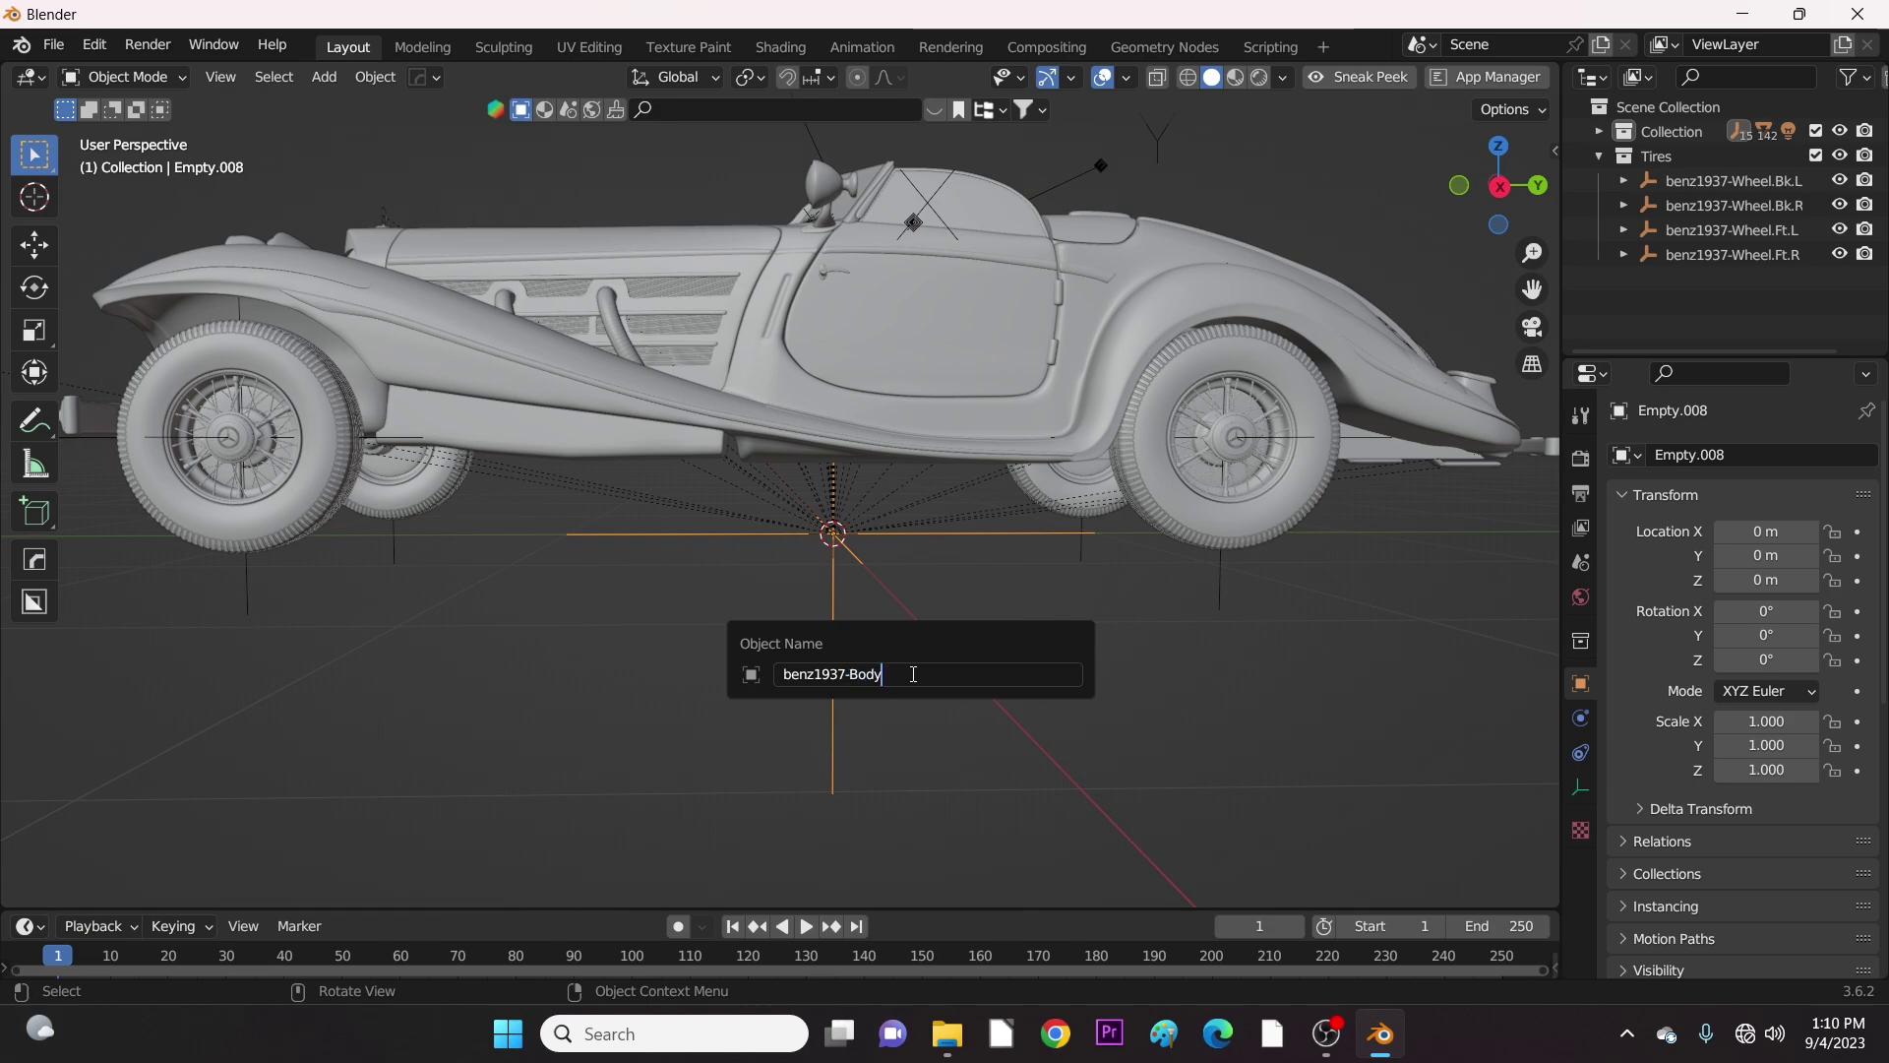
{"action": "key", "text": "Return"}
Add the four wheel empties to the selection alongside benz1937-Body.
{"action": "scroll", "coordinate": [911, 673], "scroll_direction": "down", "scroll_amount": 4}
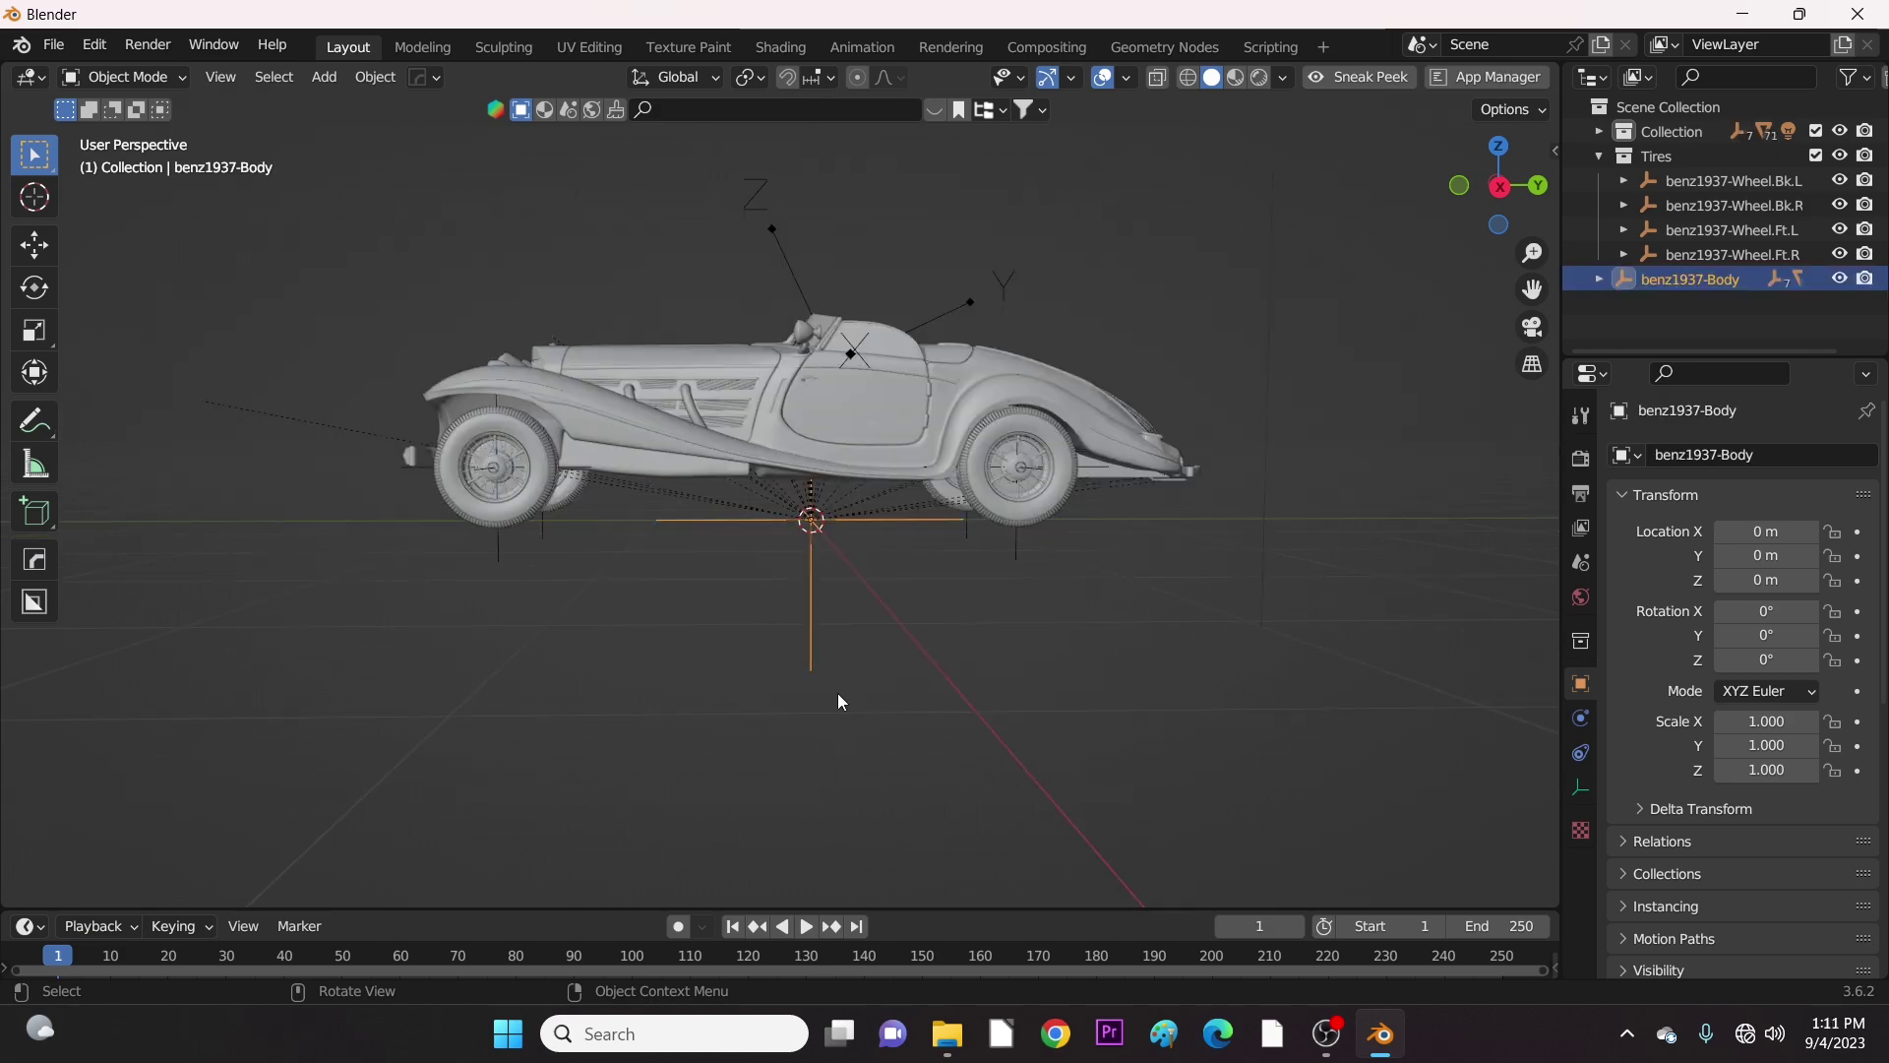
{"action": "middle_click_drag", "start_coordinate": [837, 692], "coordinate": [908, 704]}
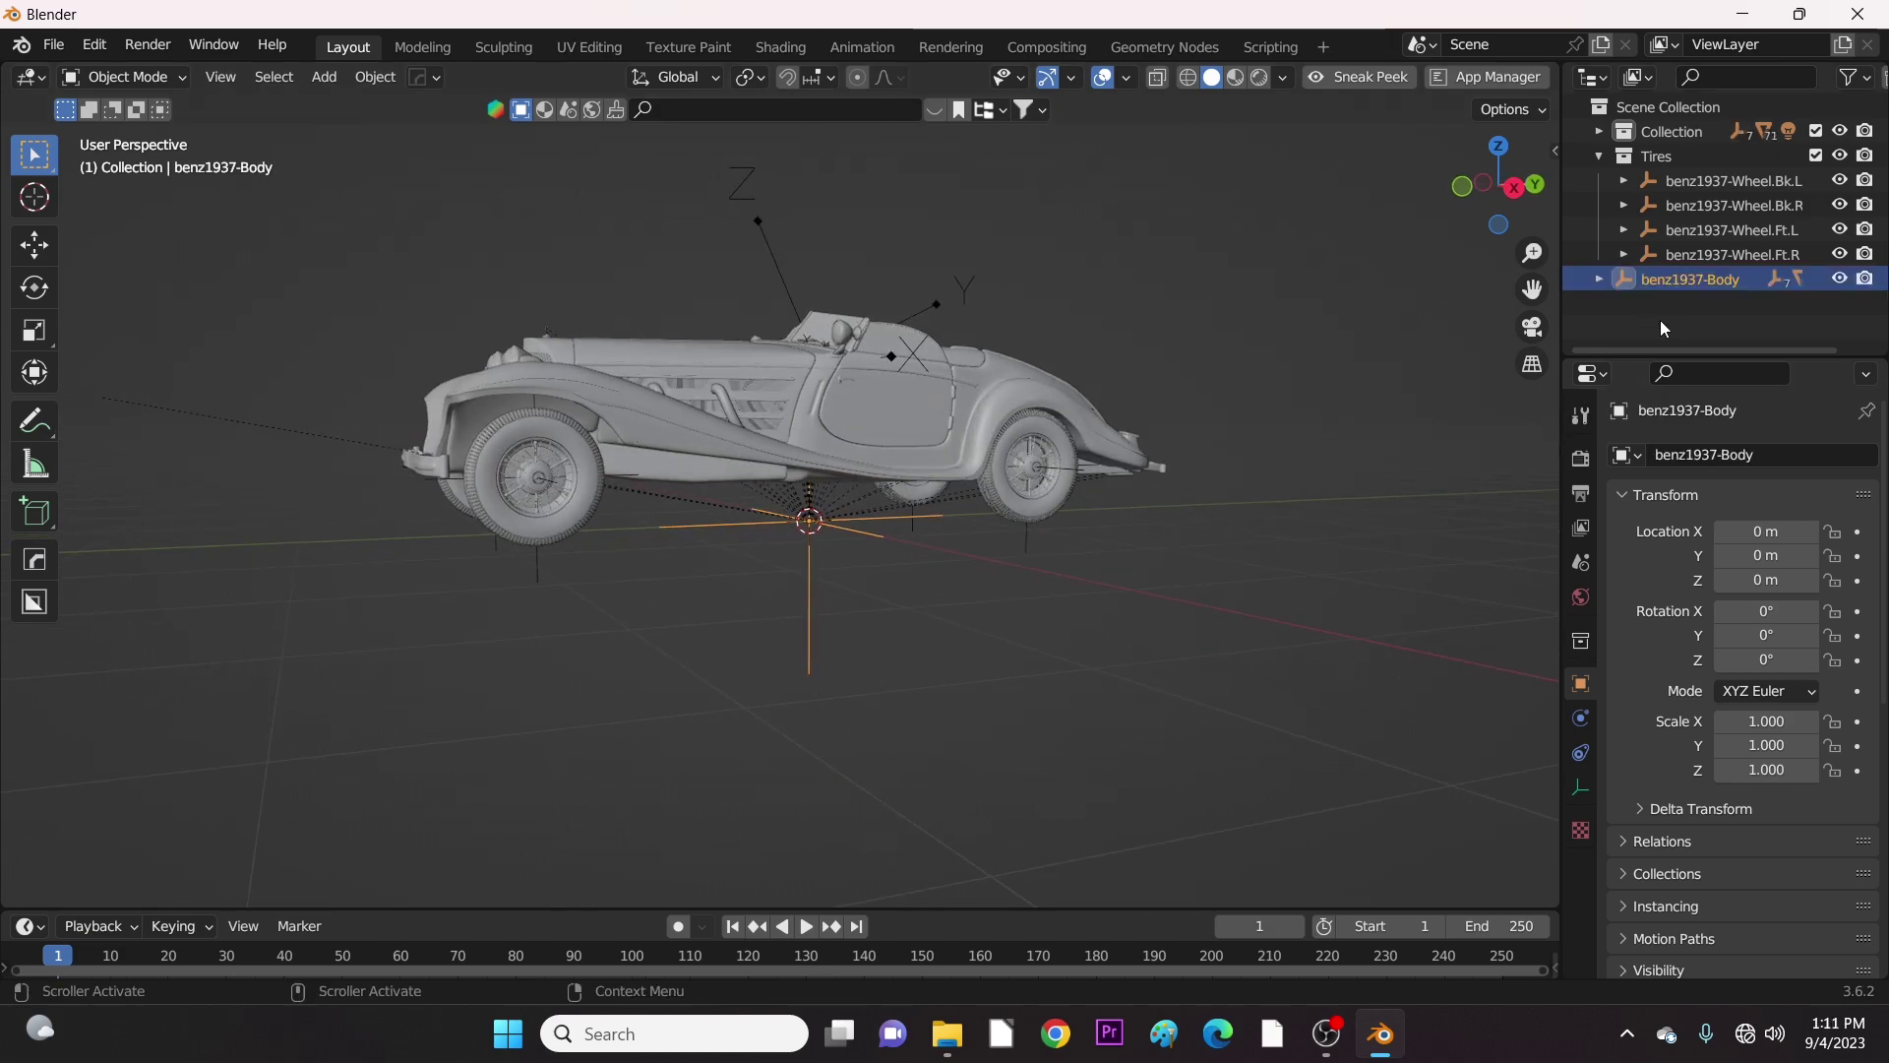
{"action": "left_click", "coordinate": [1716, 187], "text": "shift"}
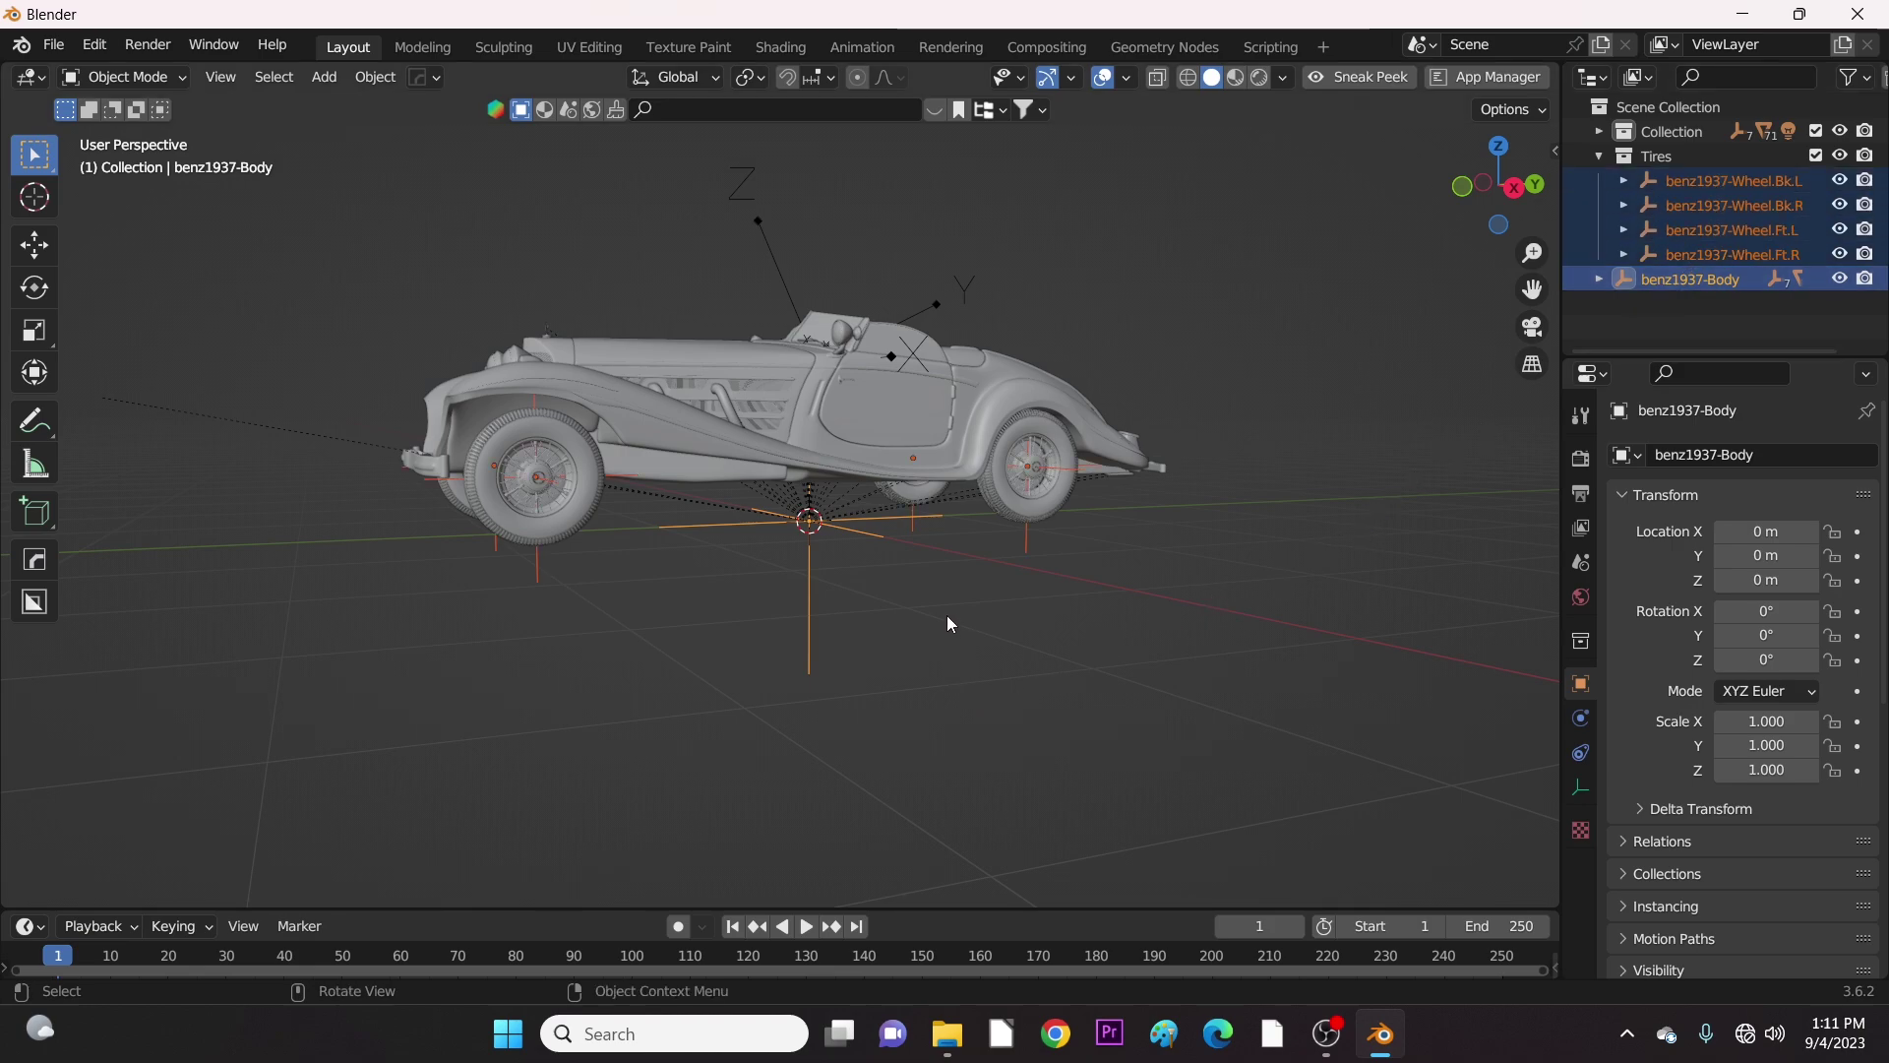
Add a Car (deformation rig) armature to the scene.
{"action": "key", "text": "shift+a"}
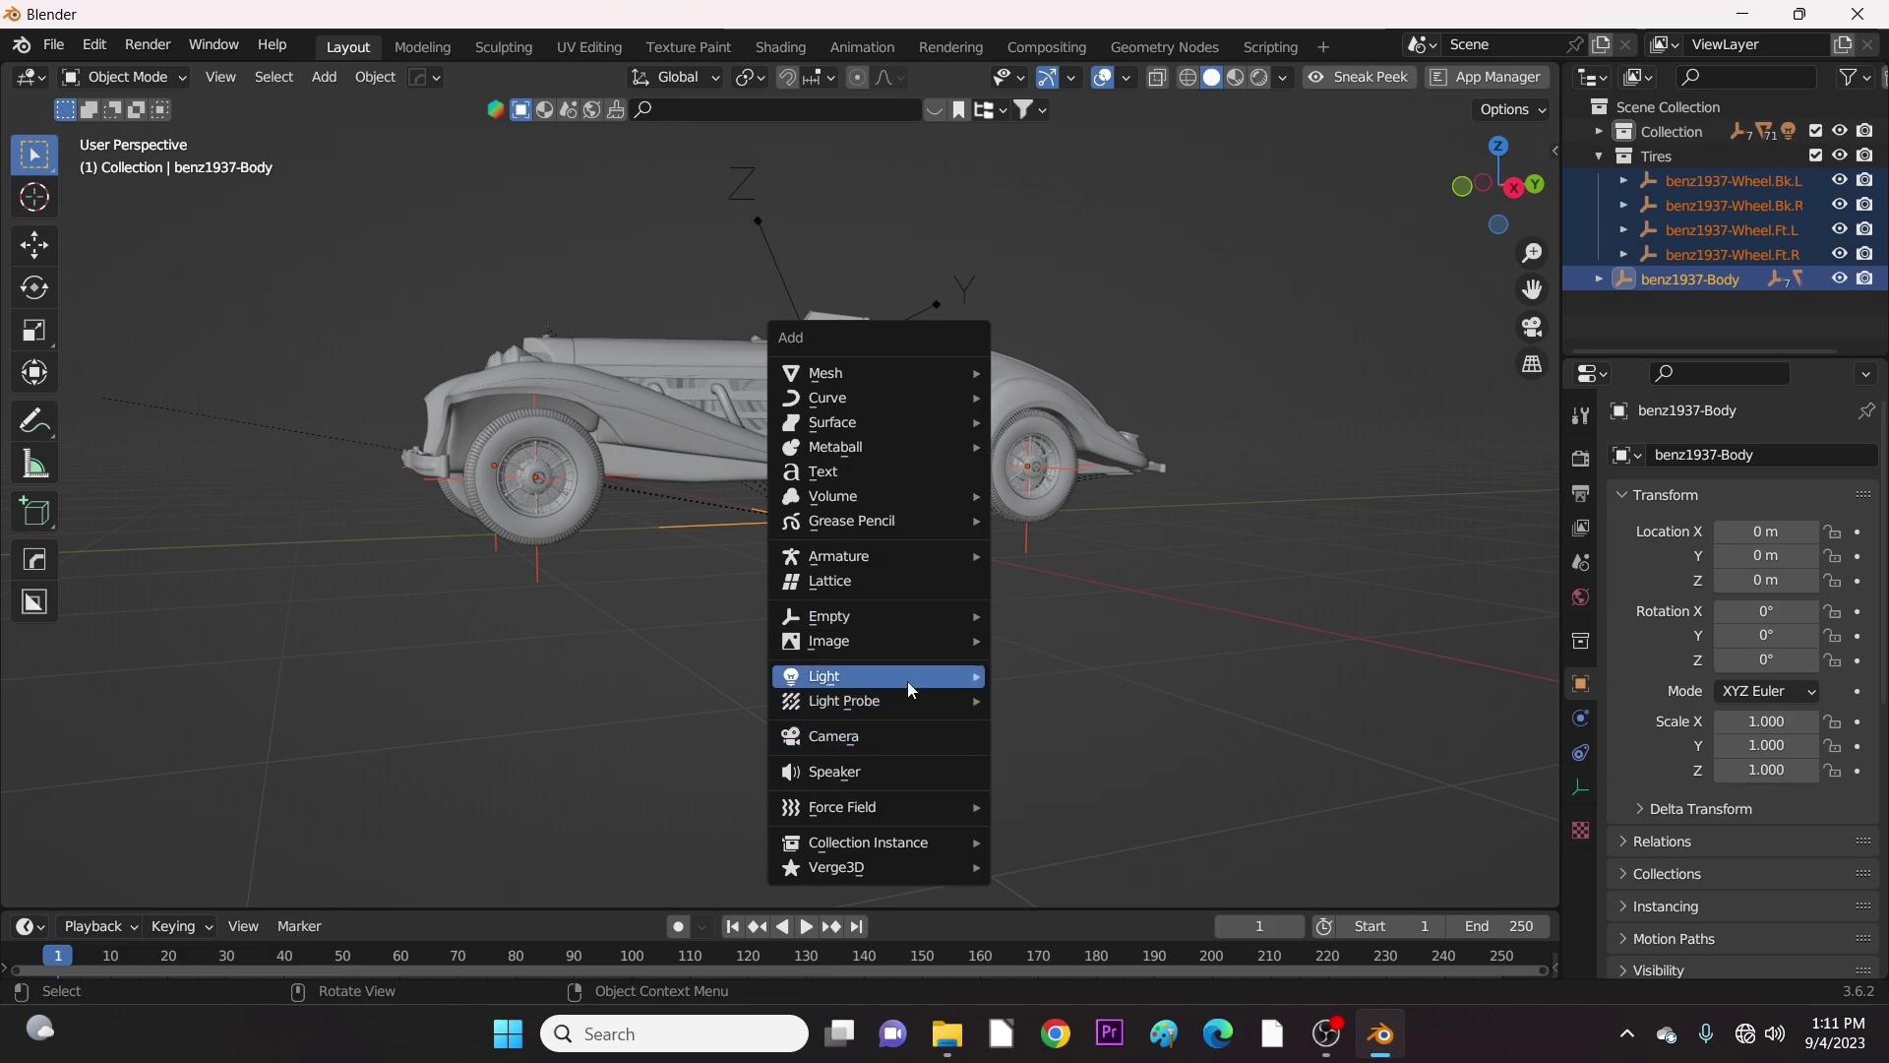
{"action": "mouse_move", "coordinate": [935, 559]}
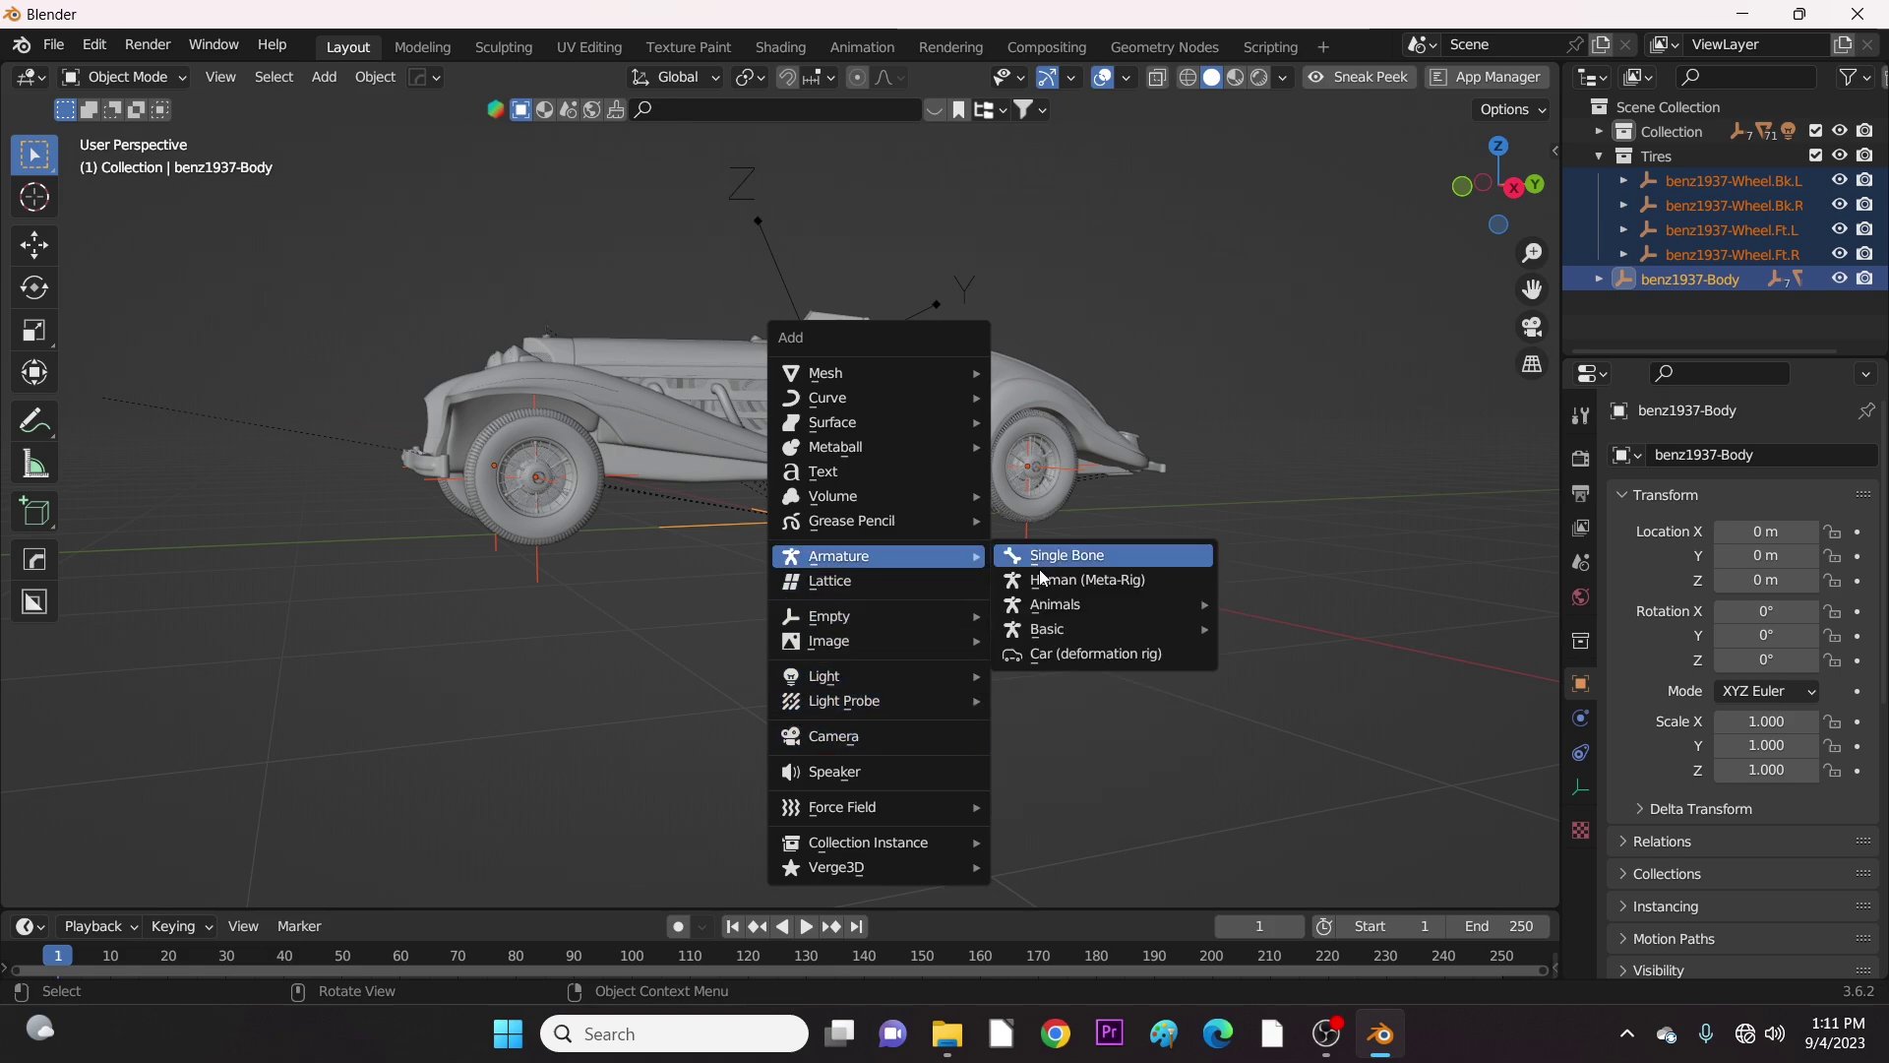
{"action": "left_click", "coordinate": [1090, 664]}
{"action": "middle_click_drag", "start_coordinate": [1147, 622], "coordinate": [1120, 702]}
Generate the full car animation rig from the Rigacar side-panel tab.
{"action": "key", "text": "n"}
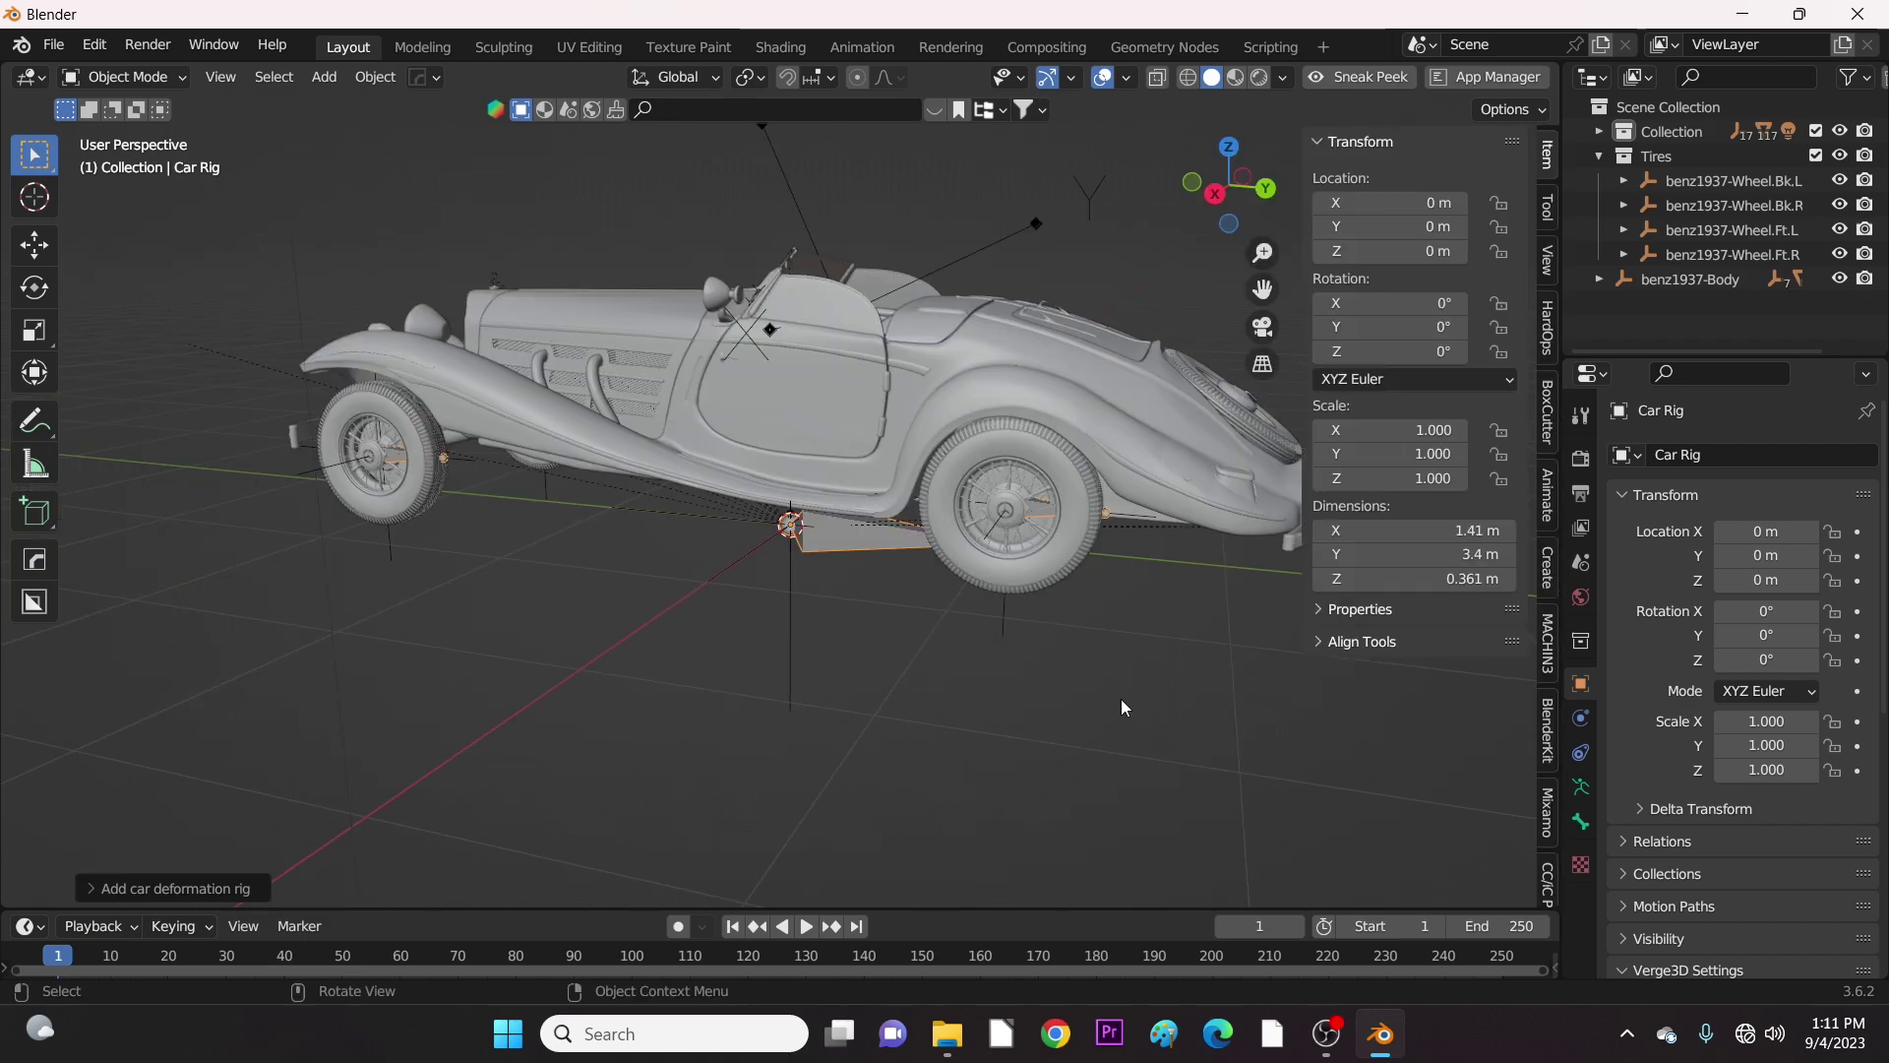
{"action": "left_click", "coordinate": [1548, 764]}
{"action": "scroll", "coordinate": [1549, 764], "scroll_direction": "down", "scroll_amount": 5}
{"action": "scroll", "coordinate": [1549, 762], "scroll_direction": "down", "scroll_amount": 1}
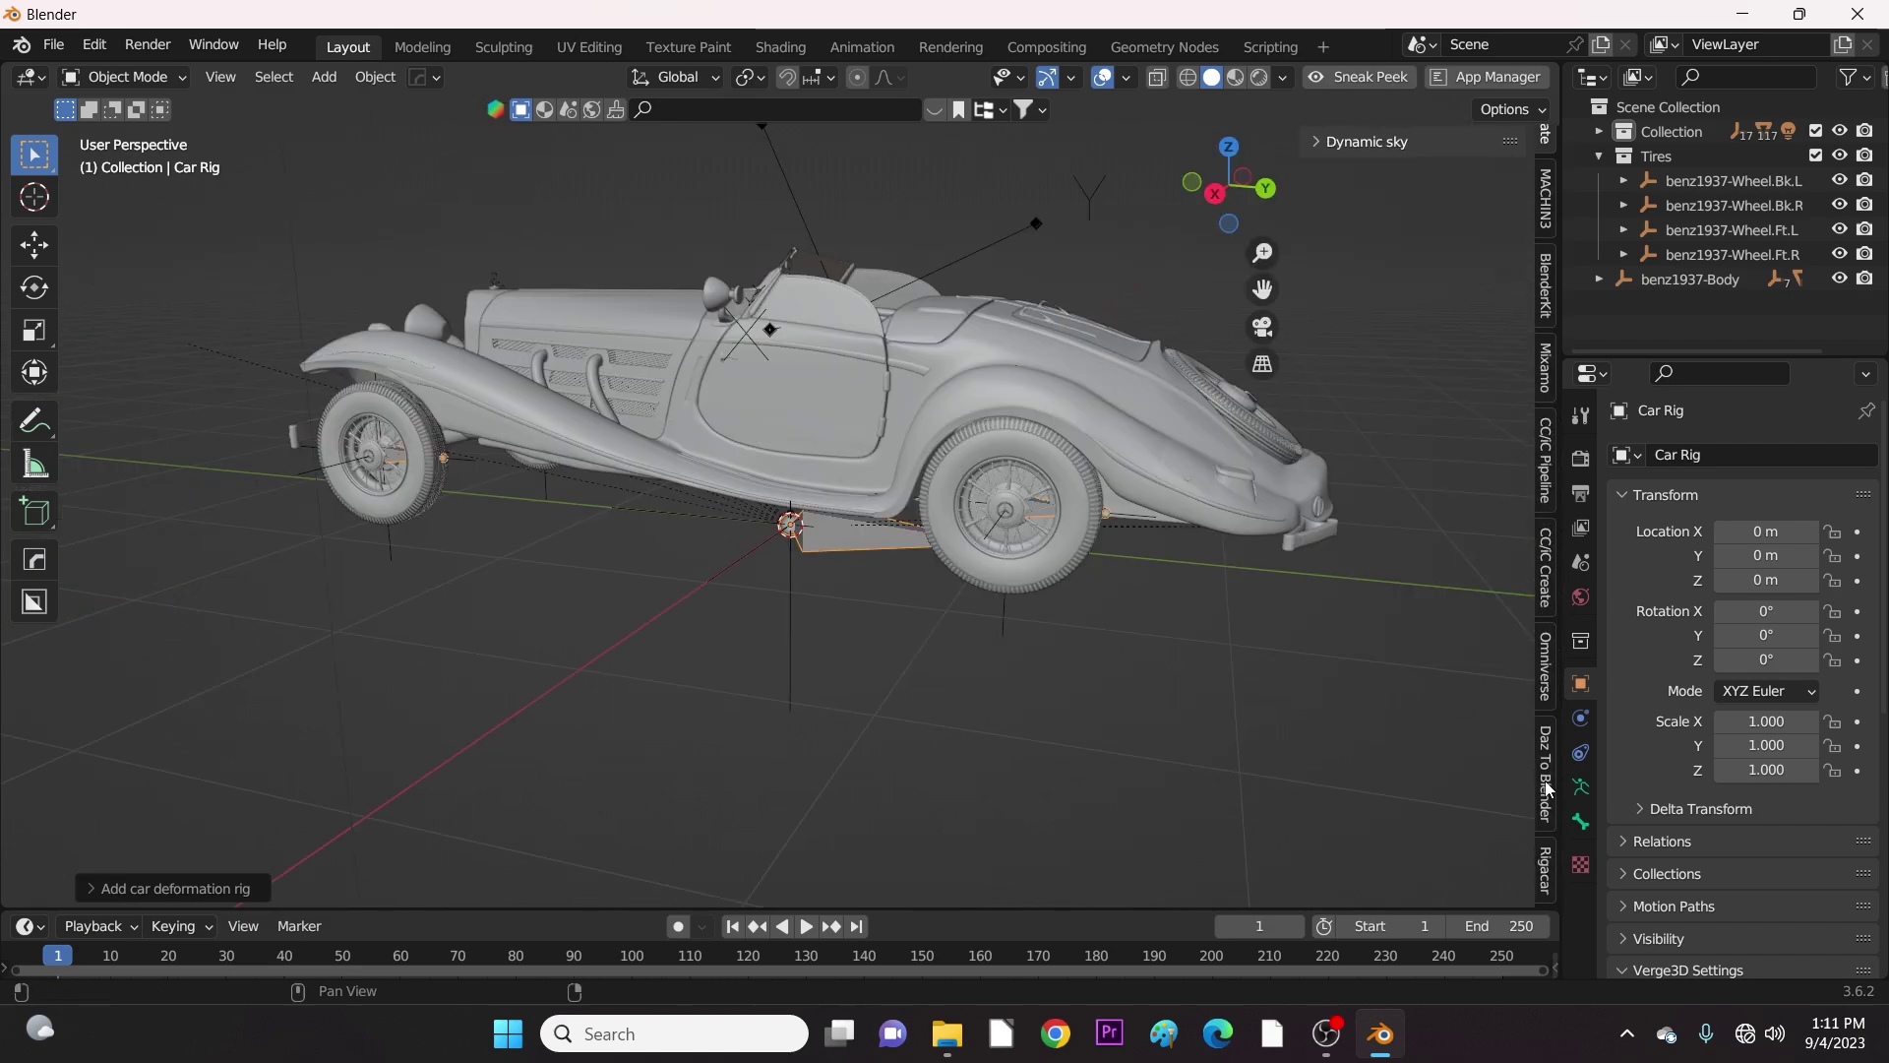
{"action": "left_click", "coordinate": [1546, 864]}
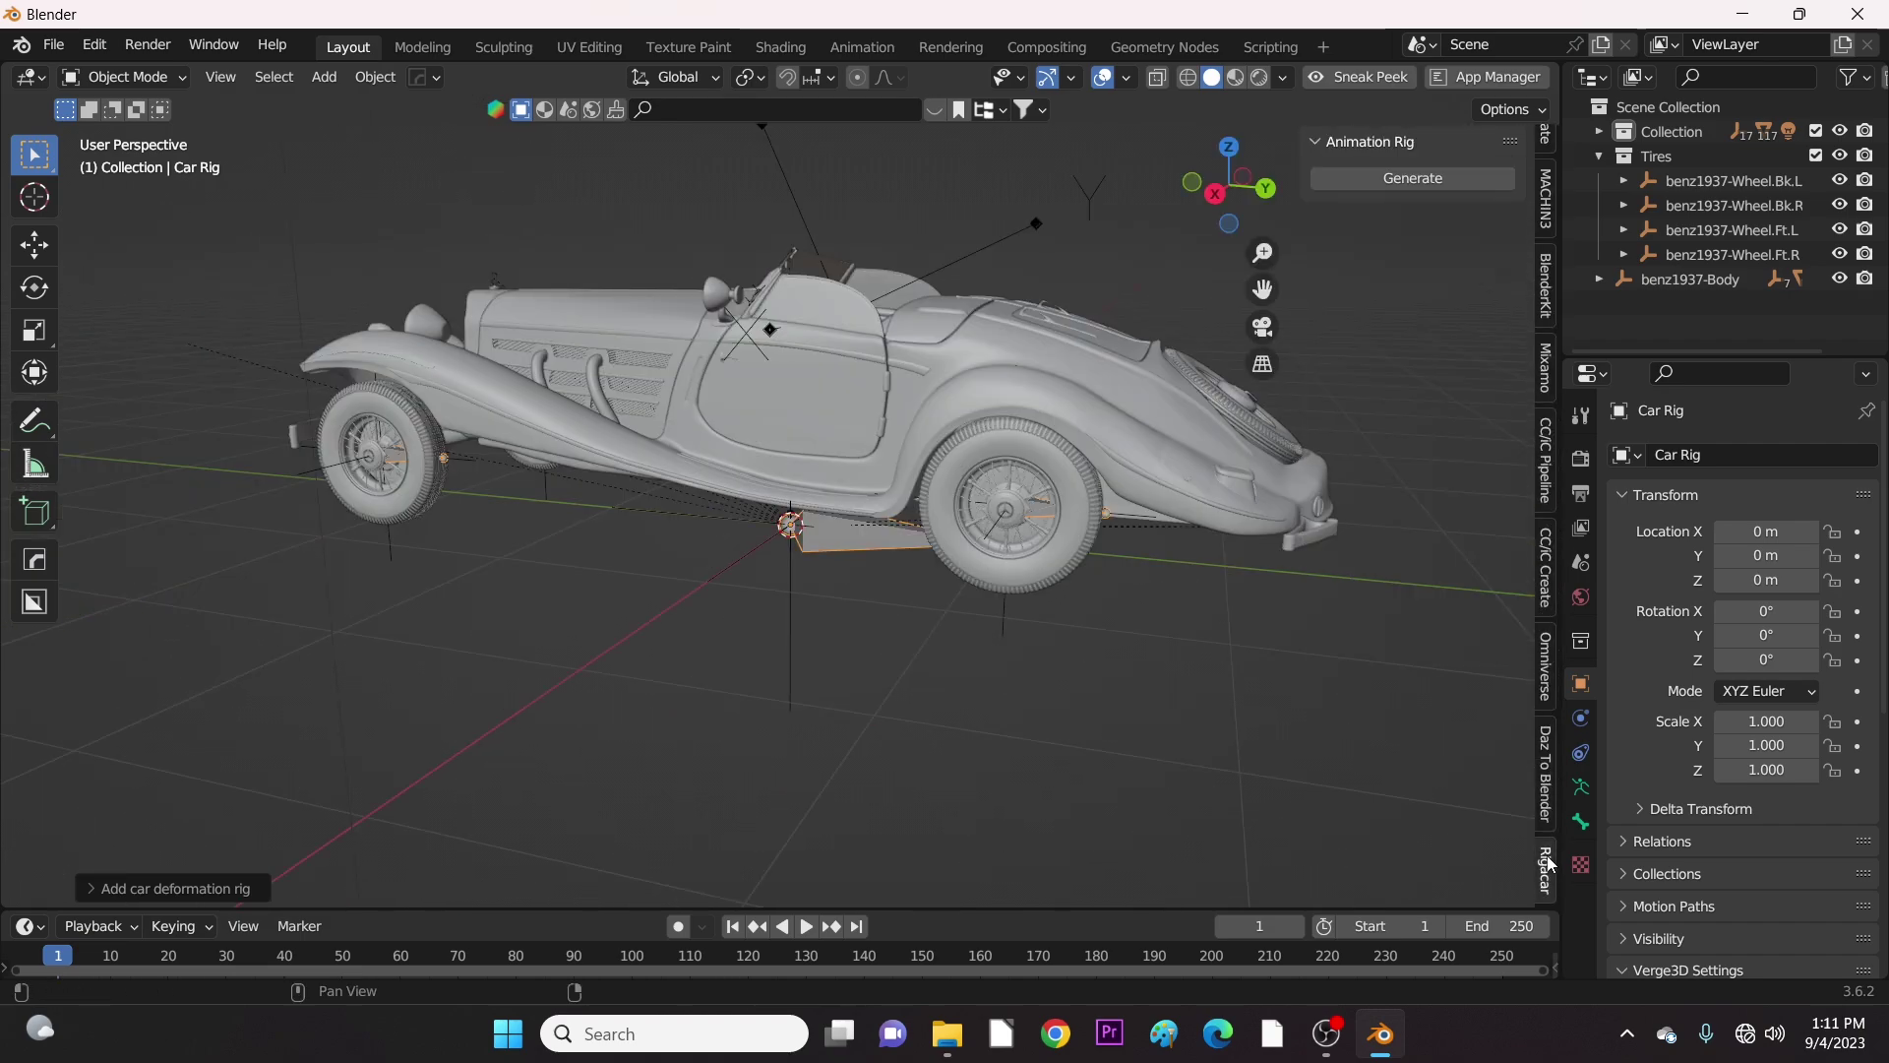
{"action": "left_click", "coordinate": [1404, 179]}
{"action": "middle_click_drag", "start_coordinate": [976, 562], "coordinate": [701, 634]}
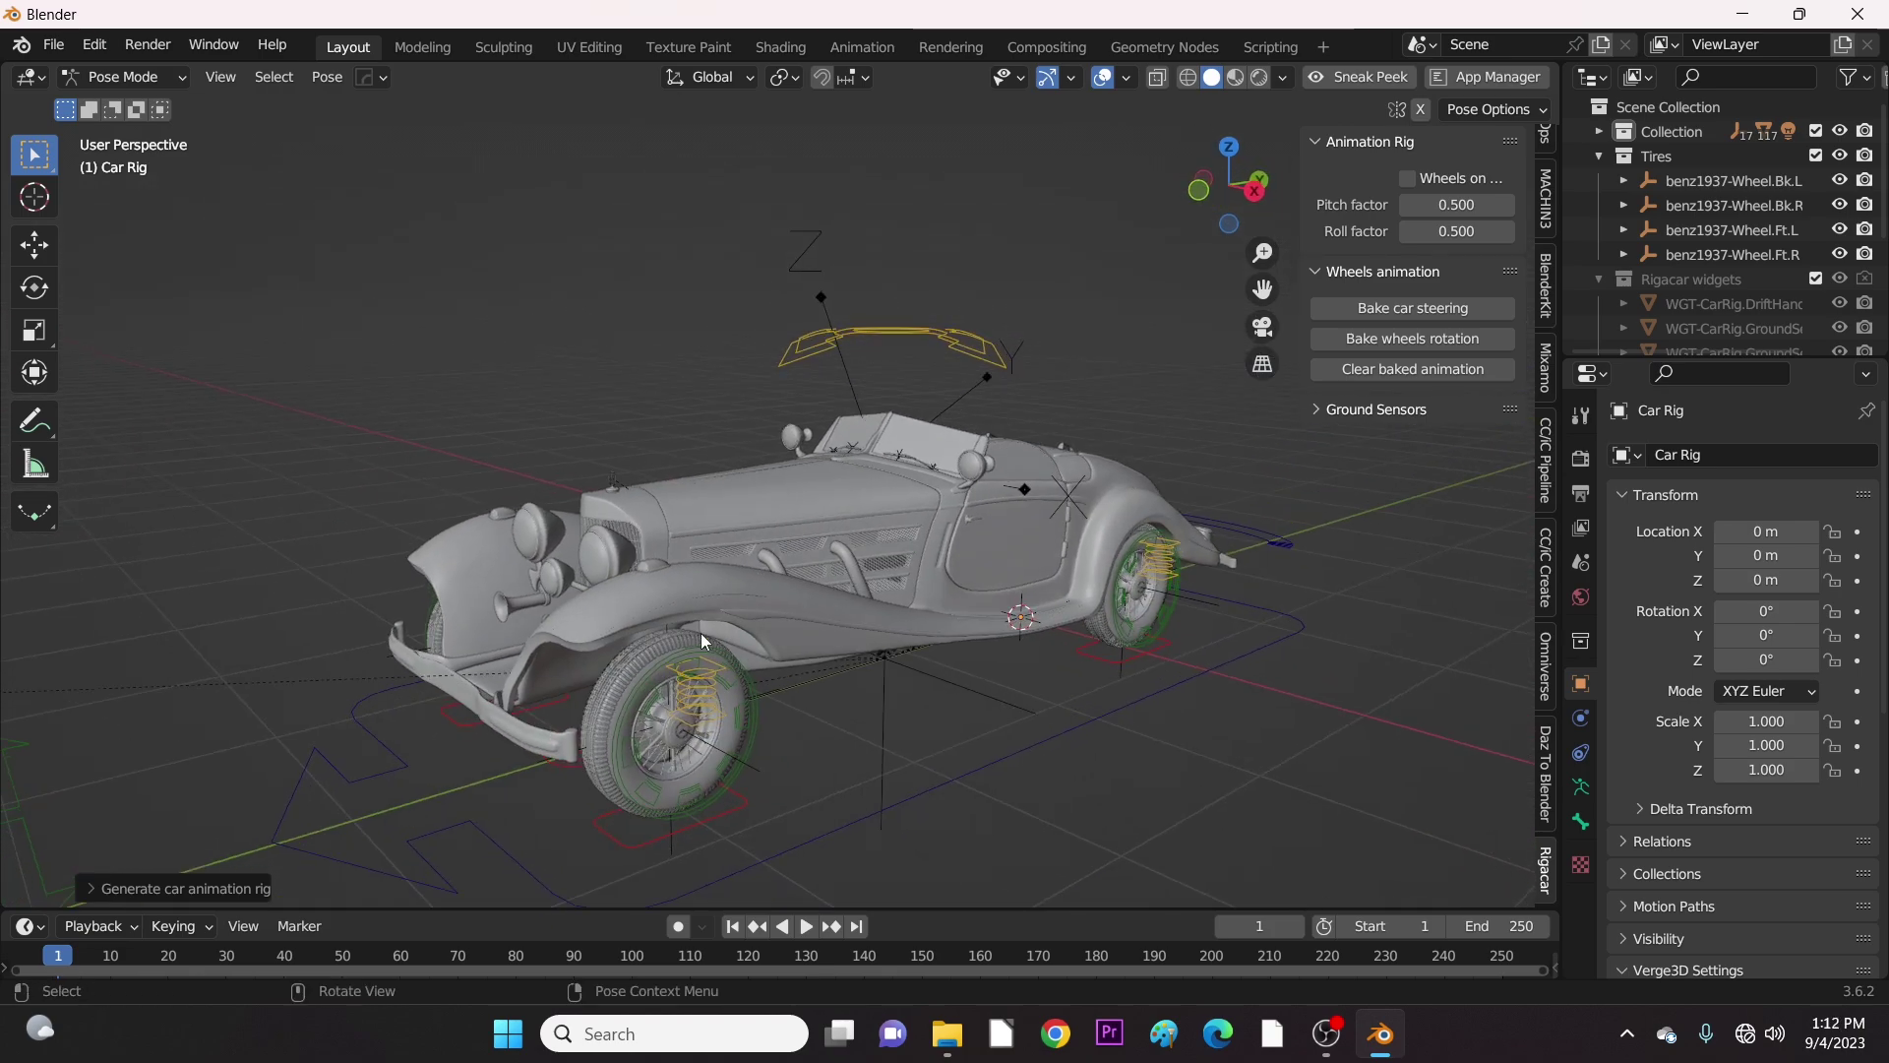
Select the rig's Suspension control and try moving it.
{"action": "left_click", "coordinate": [910, 333]}
{"action": "middle_click_drag", "start_coordinate": [970, 476], "coordinate": [1071, 528]}
{"action": "key", "text": "g"}
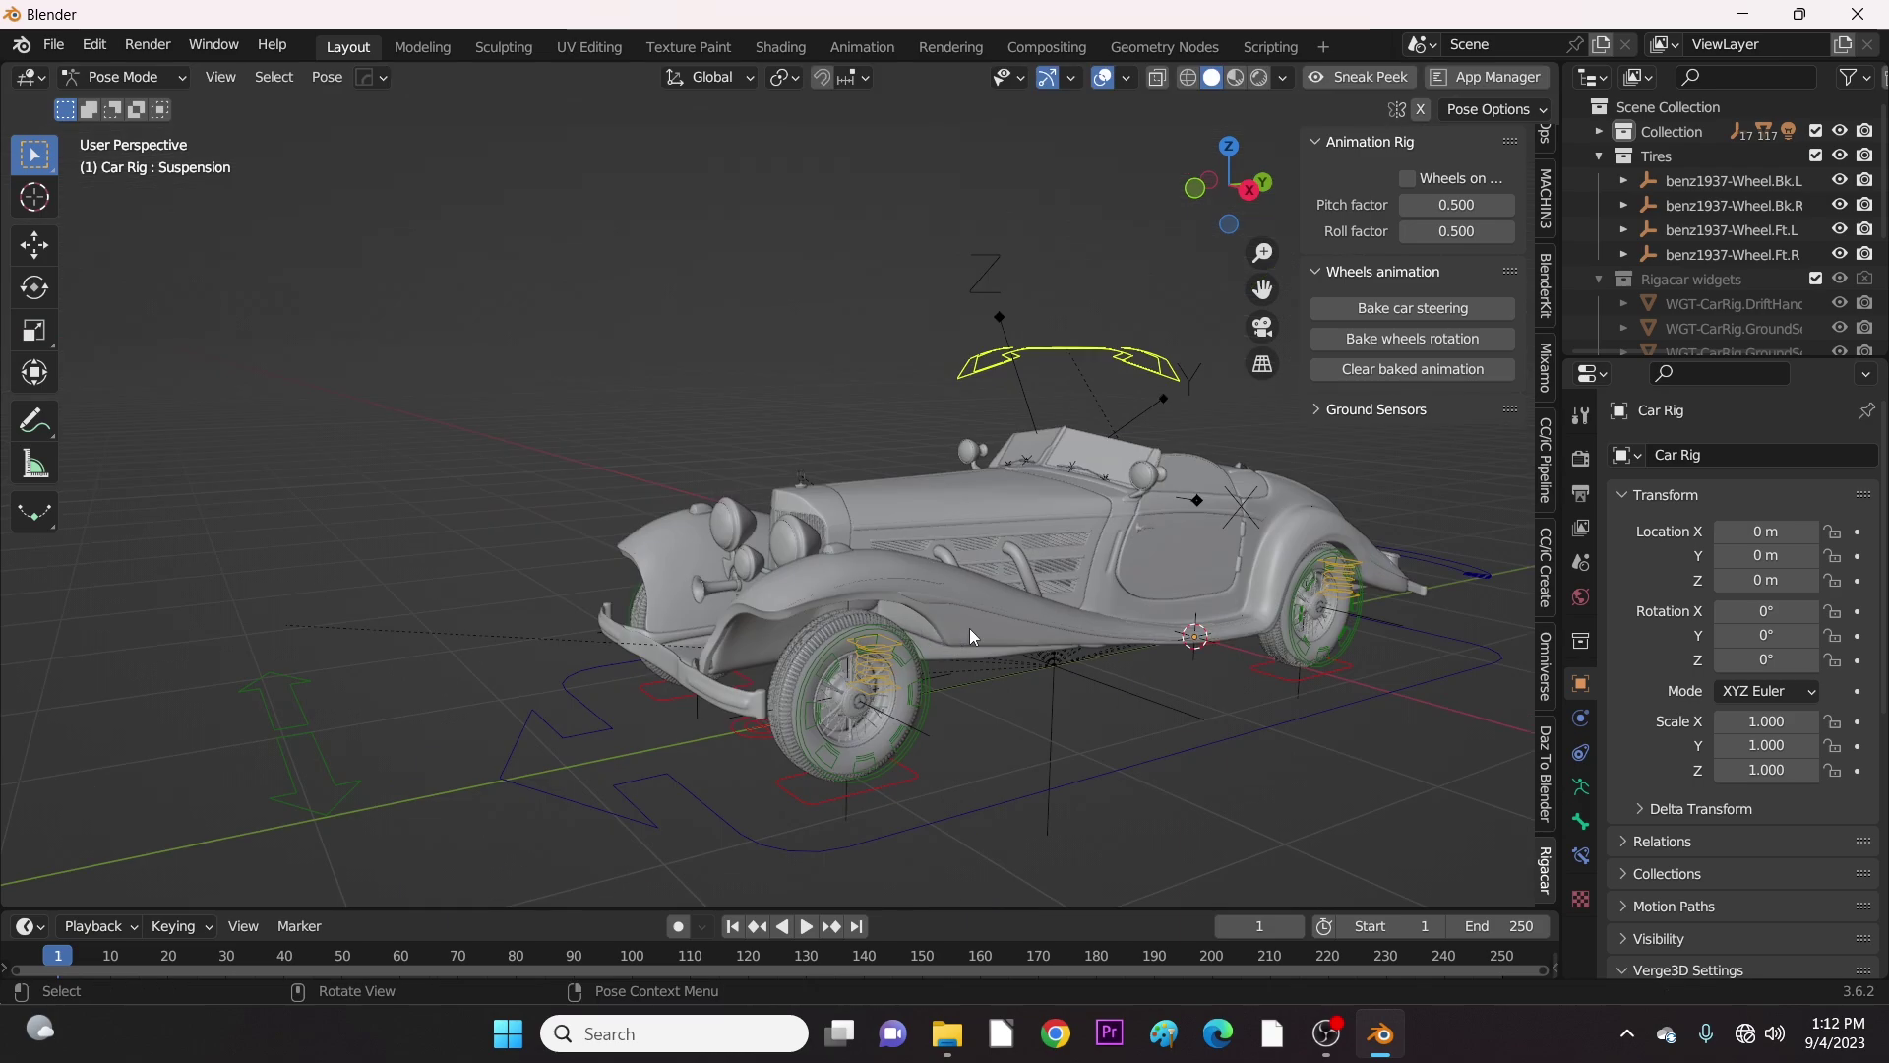
{"action": "middle_click_drag", "start_coordinate": [1018, 645], "coordinate": [840, 600], "text": "shift"}
Drive the car along Y via the Root bone, enable the wheels option, and move along Y again.
{"action": "left_click", "coordinate": [1019, 663]}
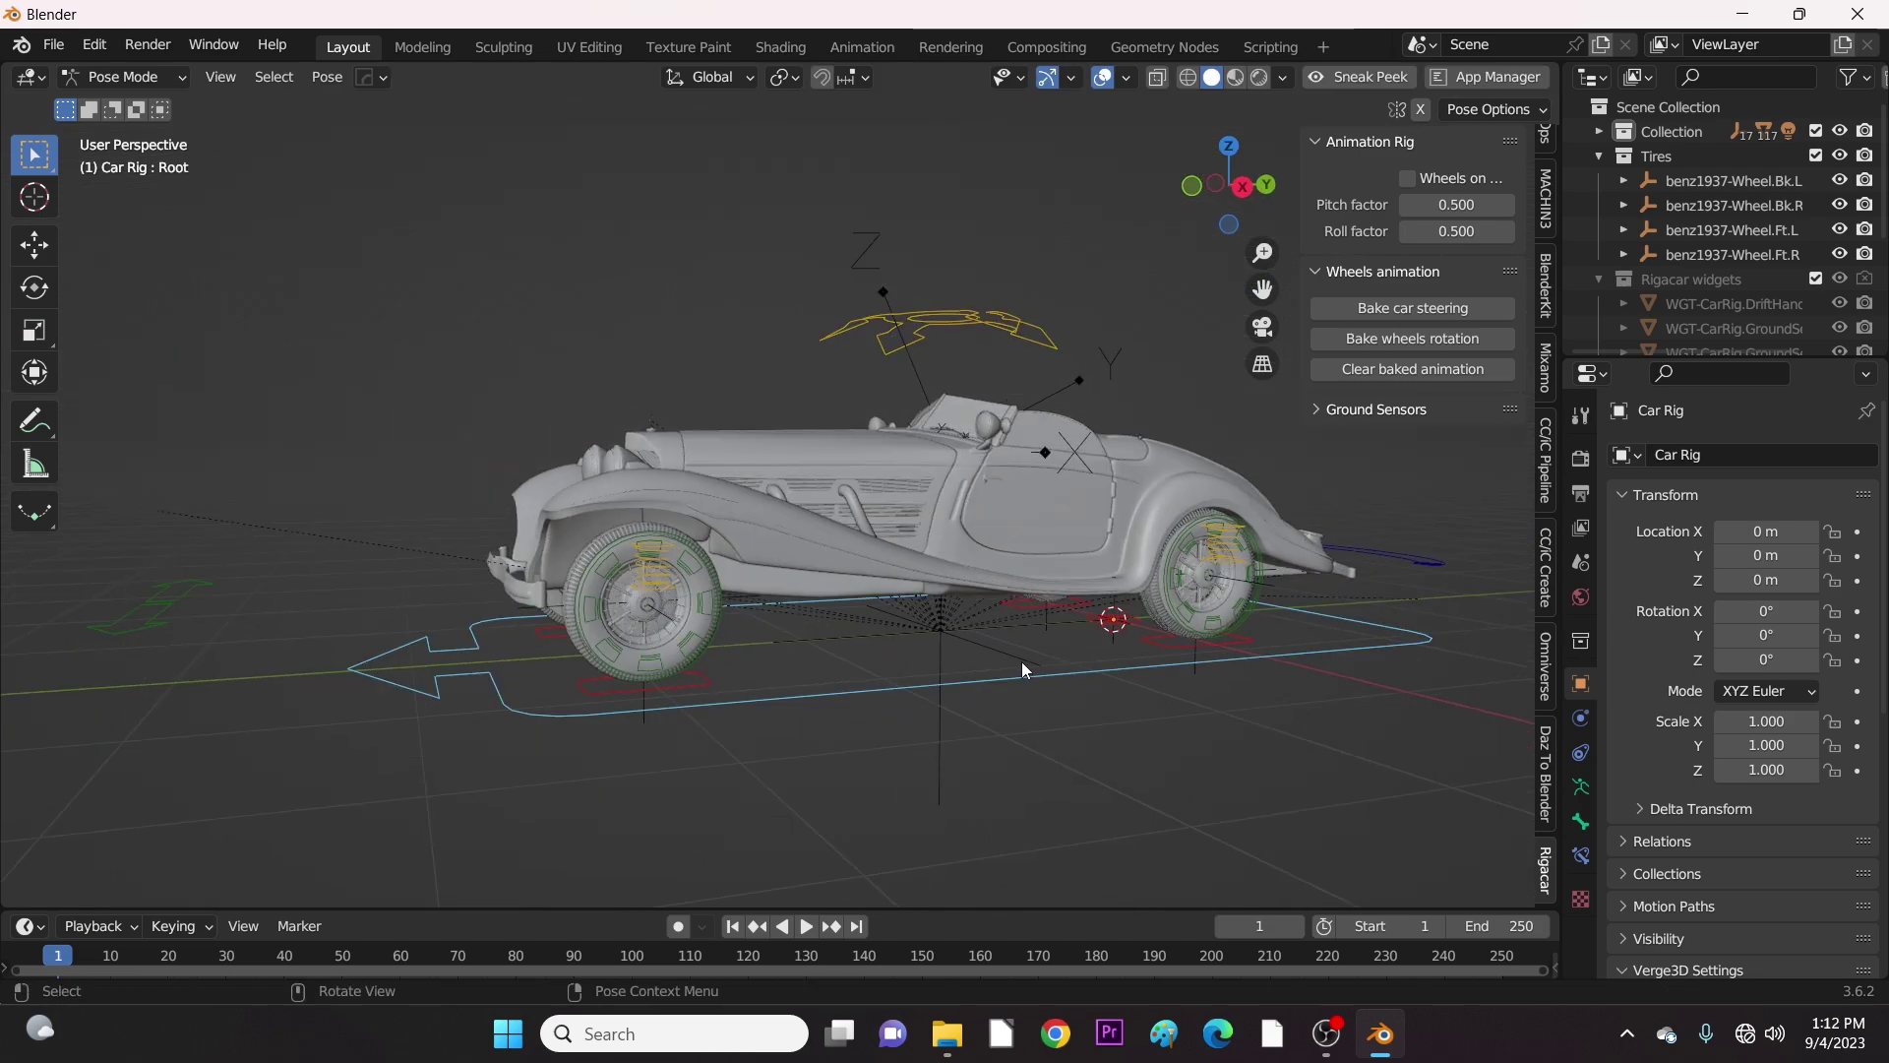
{"action": "middle_click_drag", "start_coordinate": [1021, 661], "coordinate": [929, 735]}
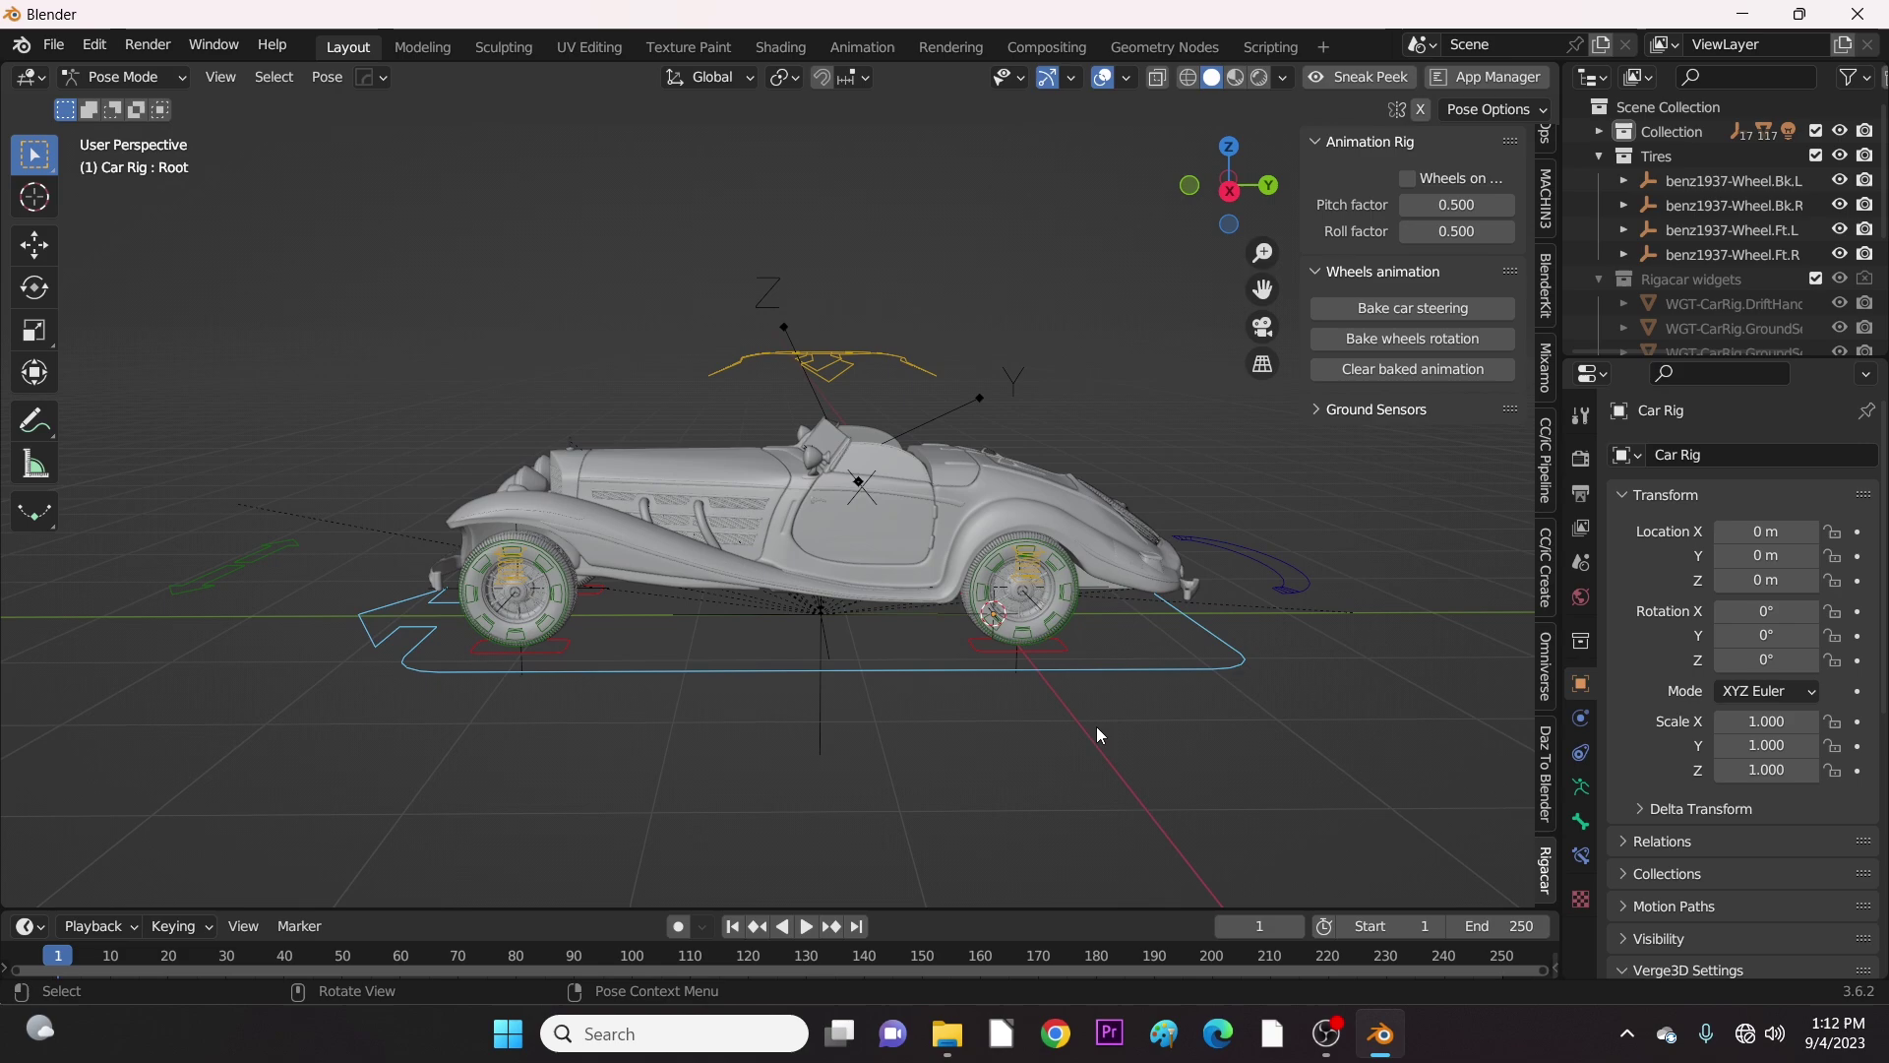
{"action": "middle_click_drag", "start_coordinate": [1096, 725], "coordinate": [1086, 720]}
{"action": "key", "text": "g"}
{"action": "key", "text": "y"}
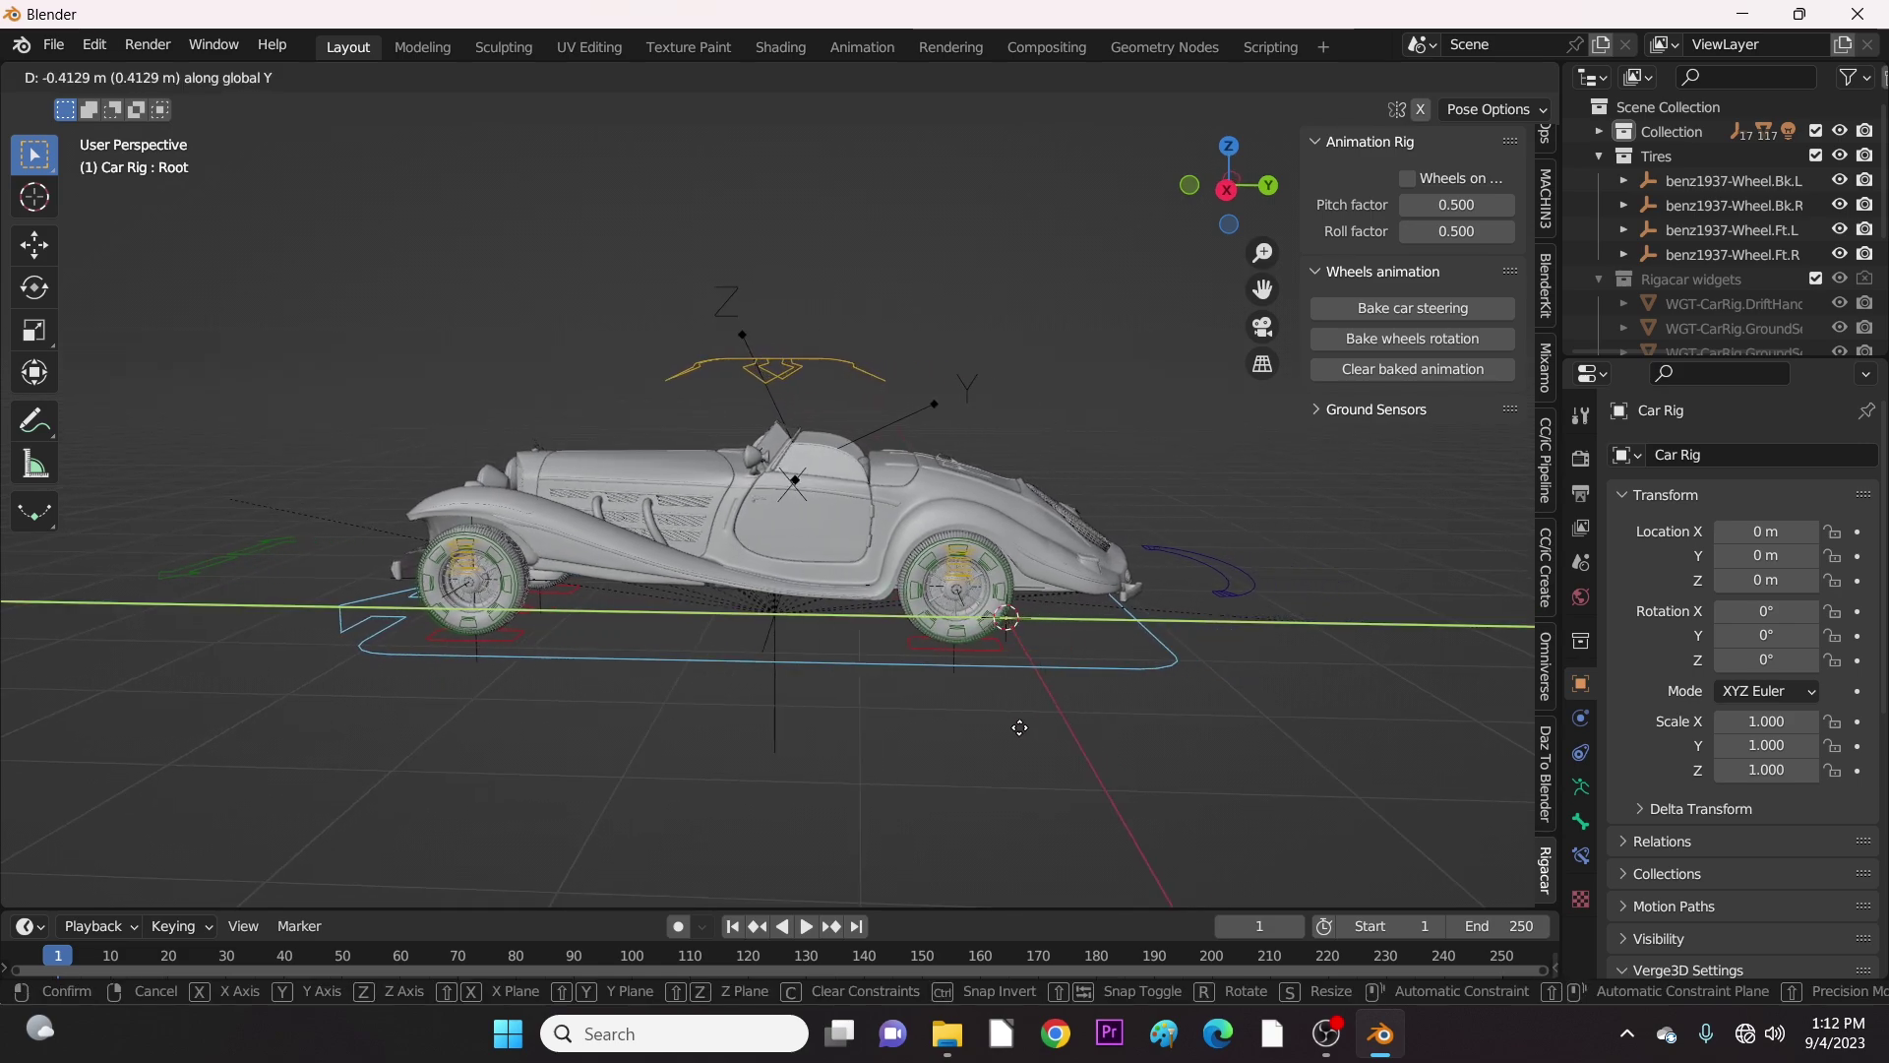
{"action": "left_click", "coordinate": [1086, 754]}
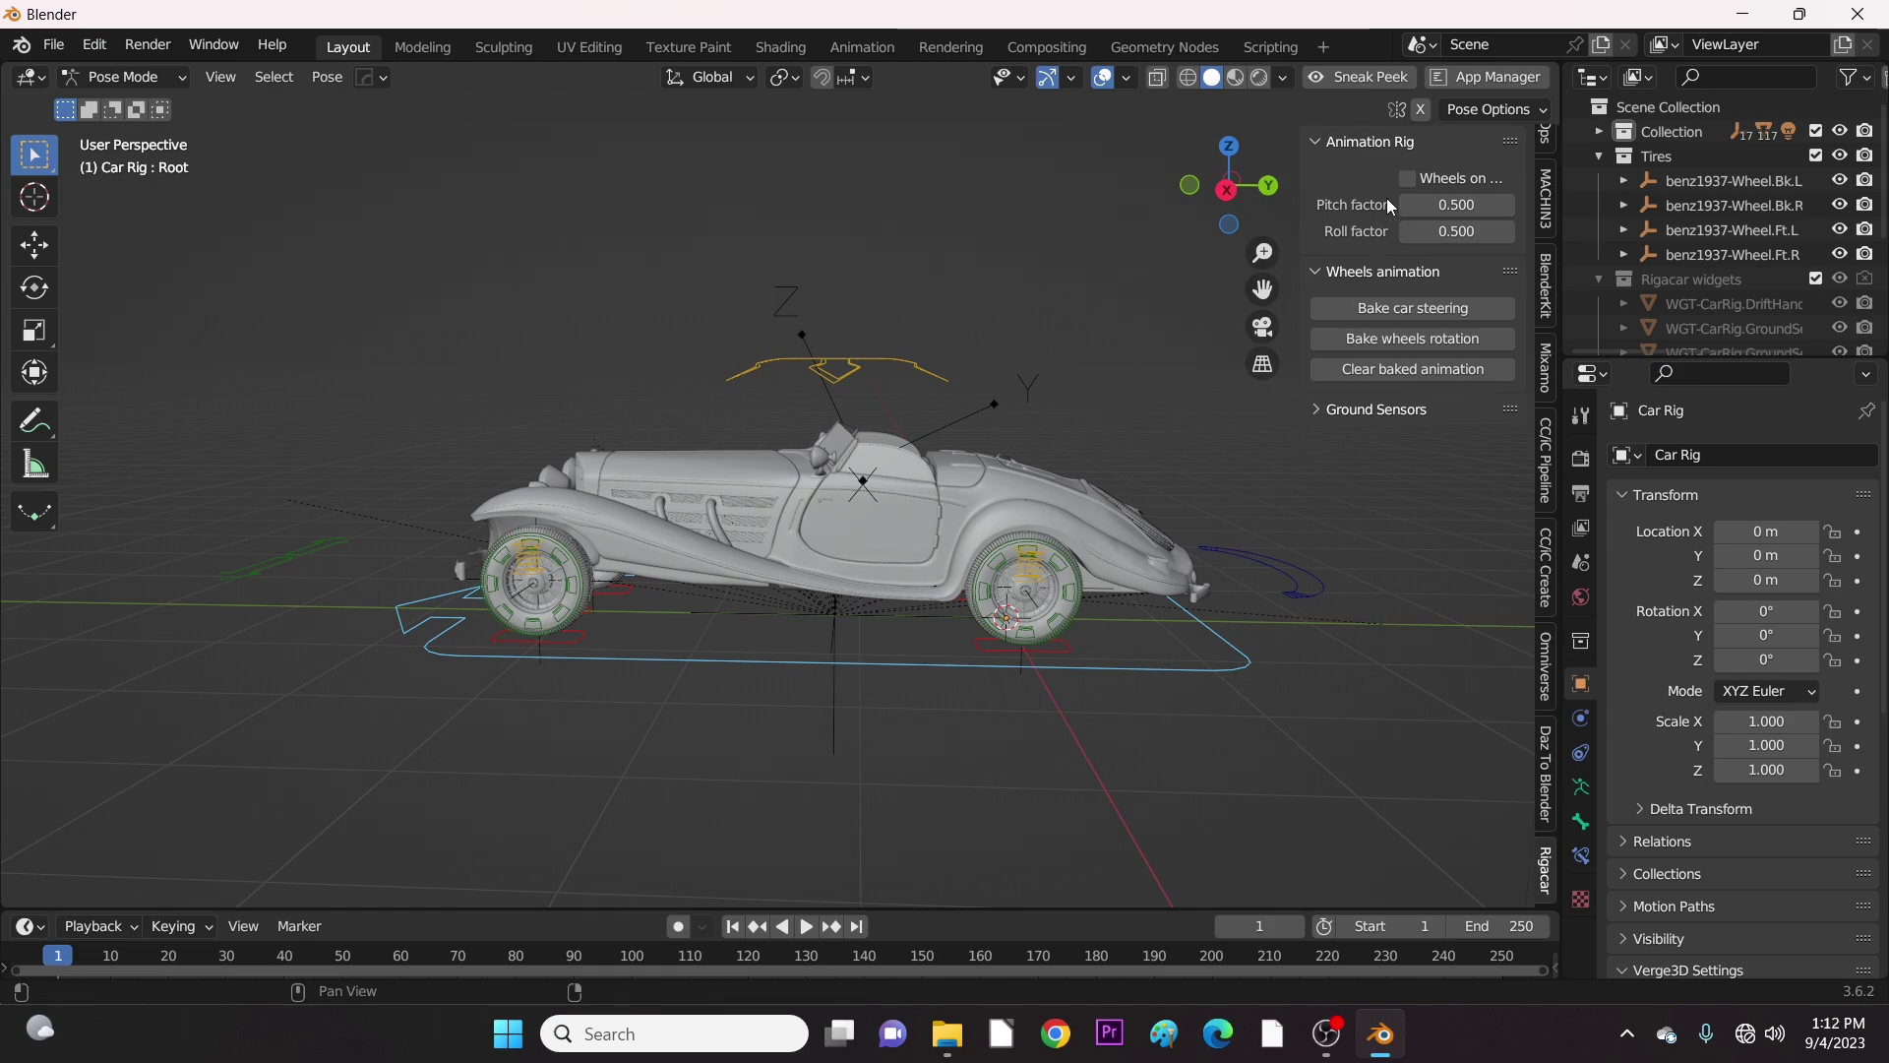
{"action": "left_click", "coordinate": [1415, 183]}
{"action": "key", "text": "g"}
{"action": "key", "text": "y"}
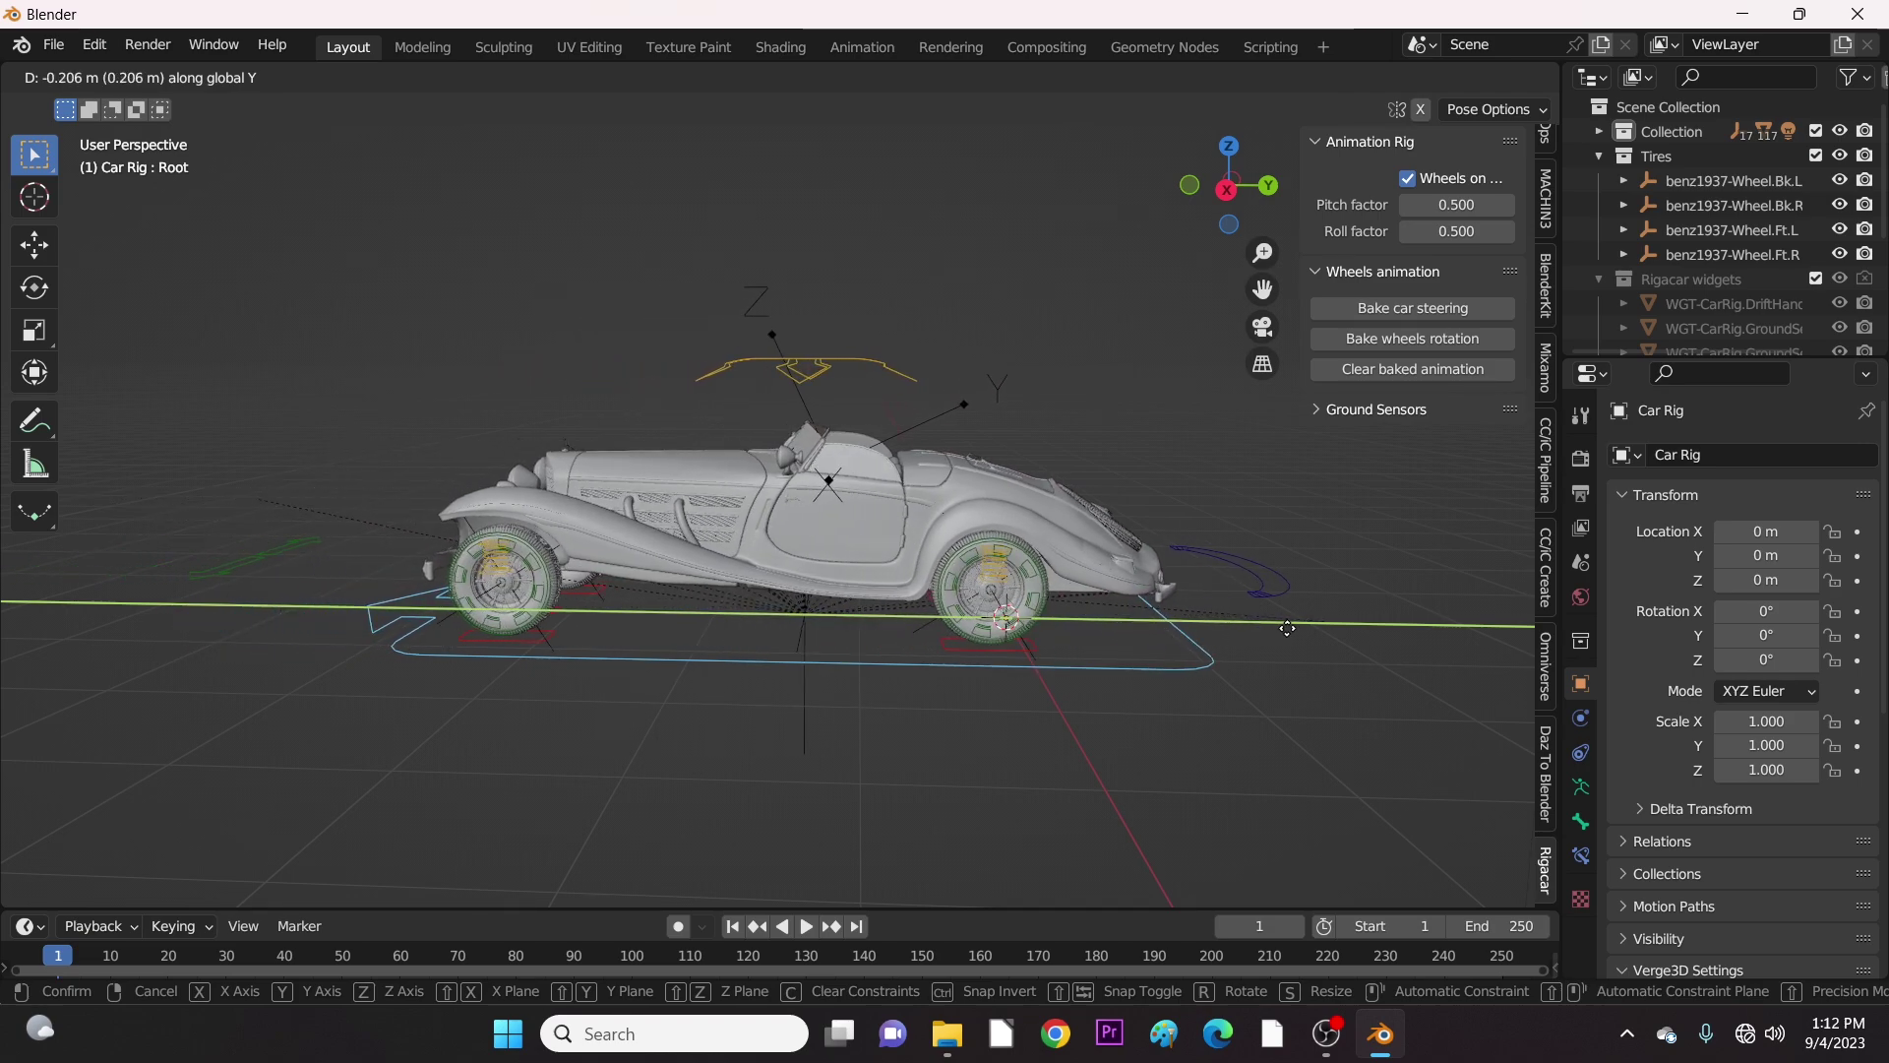
Cancel the drive test and try moving the Steering control, then cancel it.
{"action": "right_click", "coordinate": [1391, 677]}
{"action": "scroll", "coordinate": [658, 696], "scroll_direction": "down", "scroll_amount": 3}
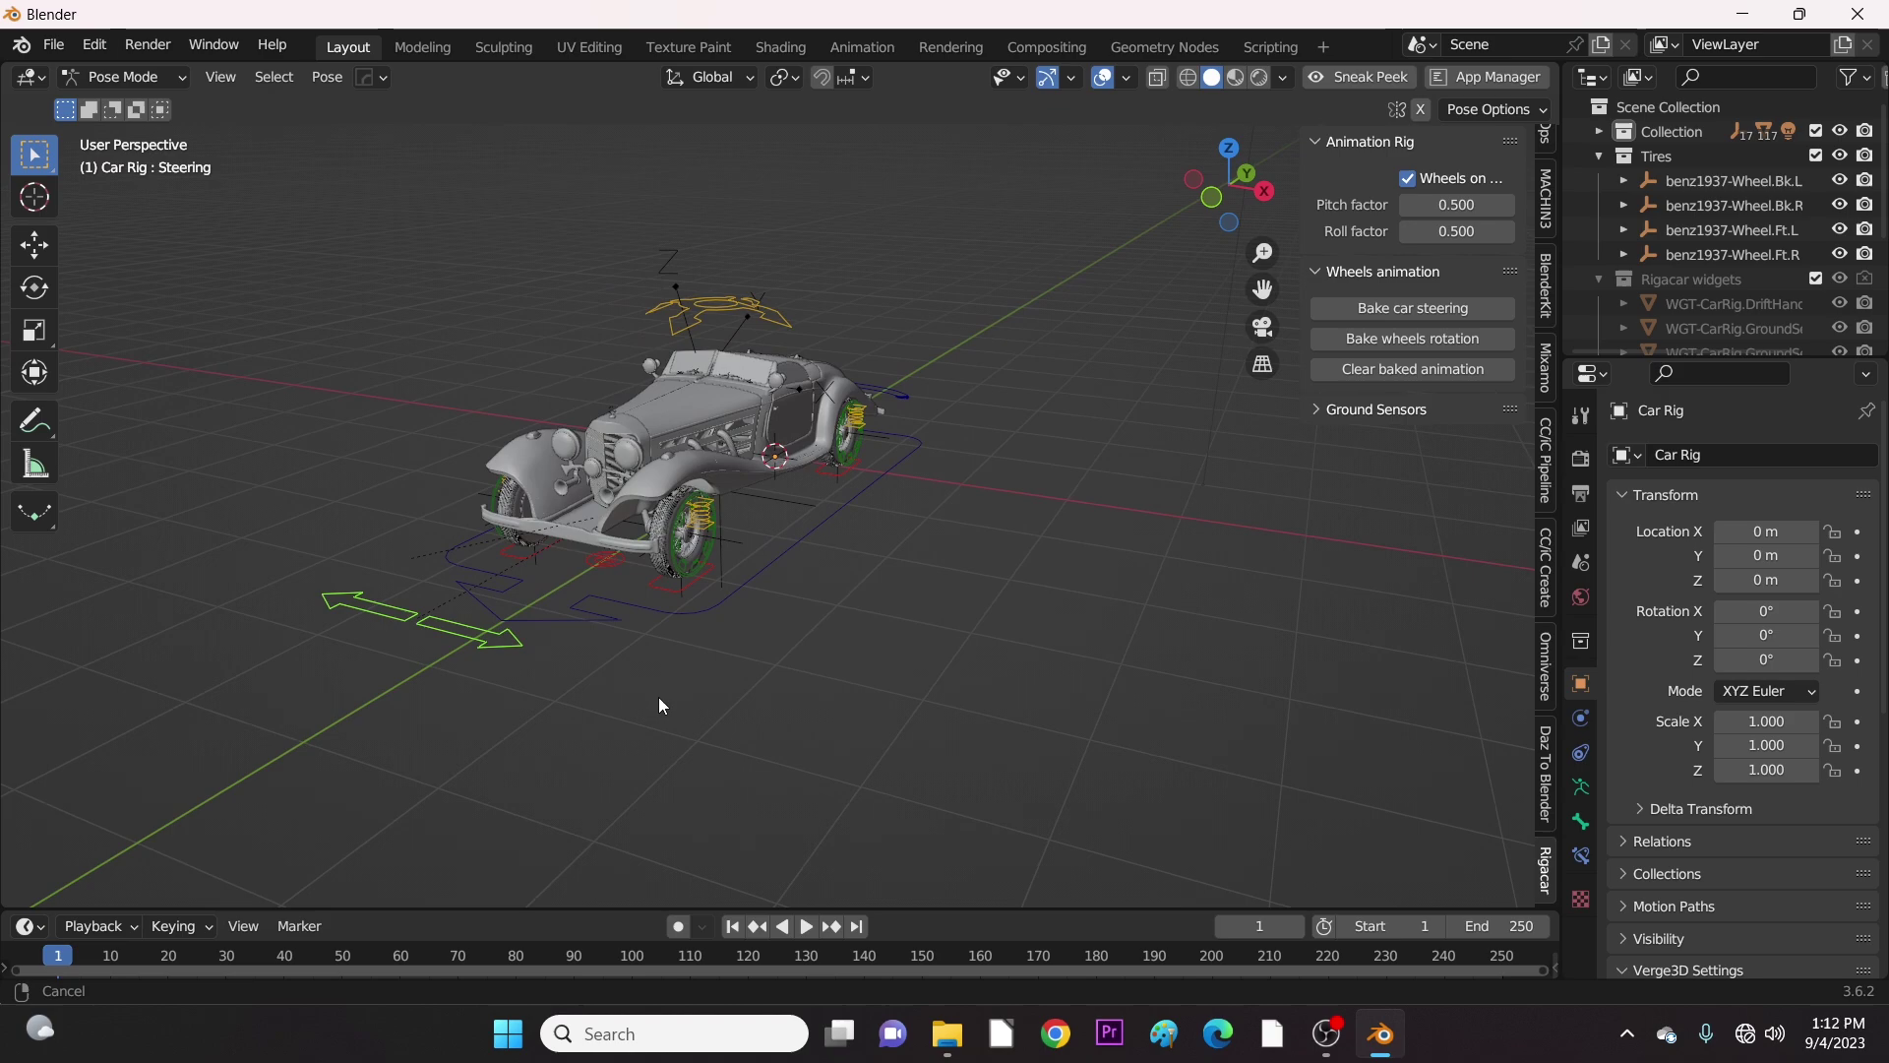
{"action": "scroll", "coordinate": [663, 689], "scroll_direction": "up", "scroll_amount": 2}
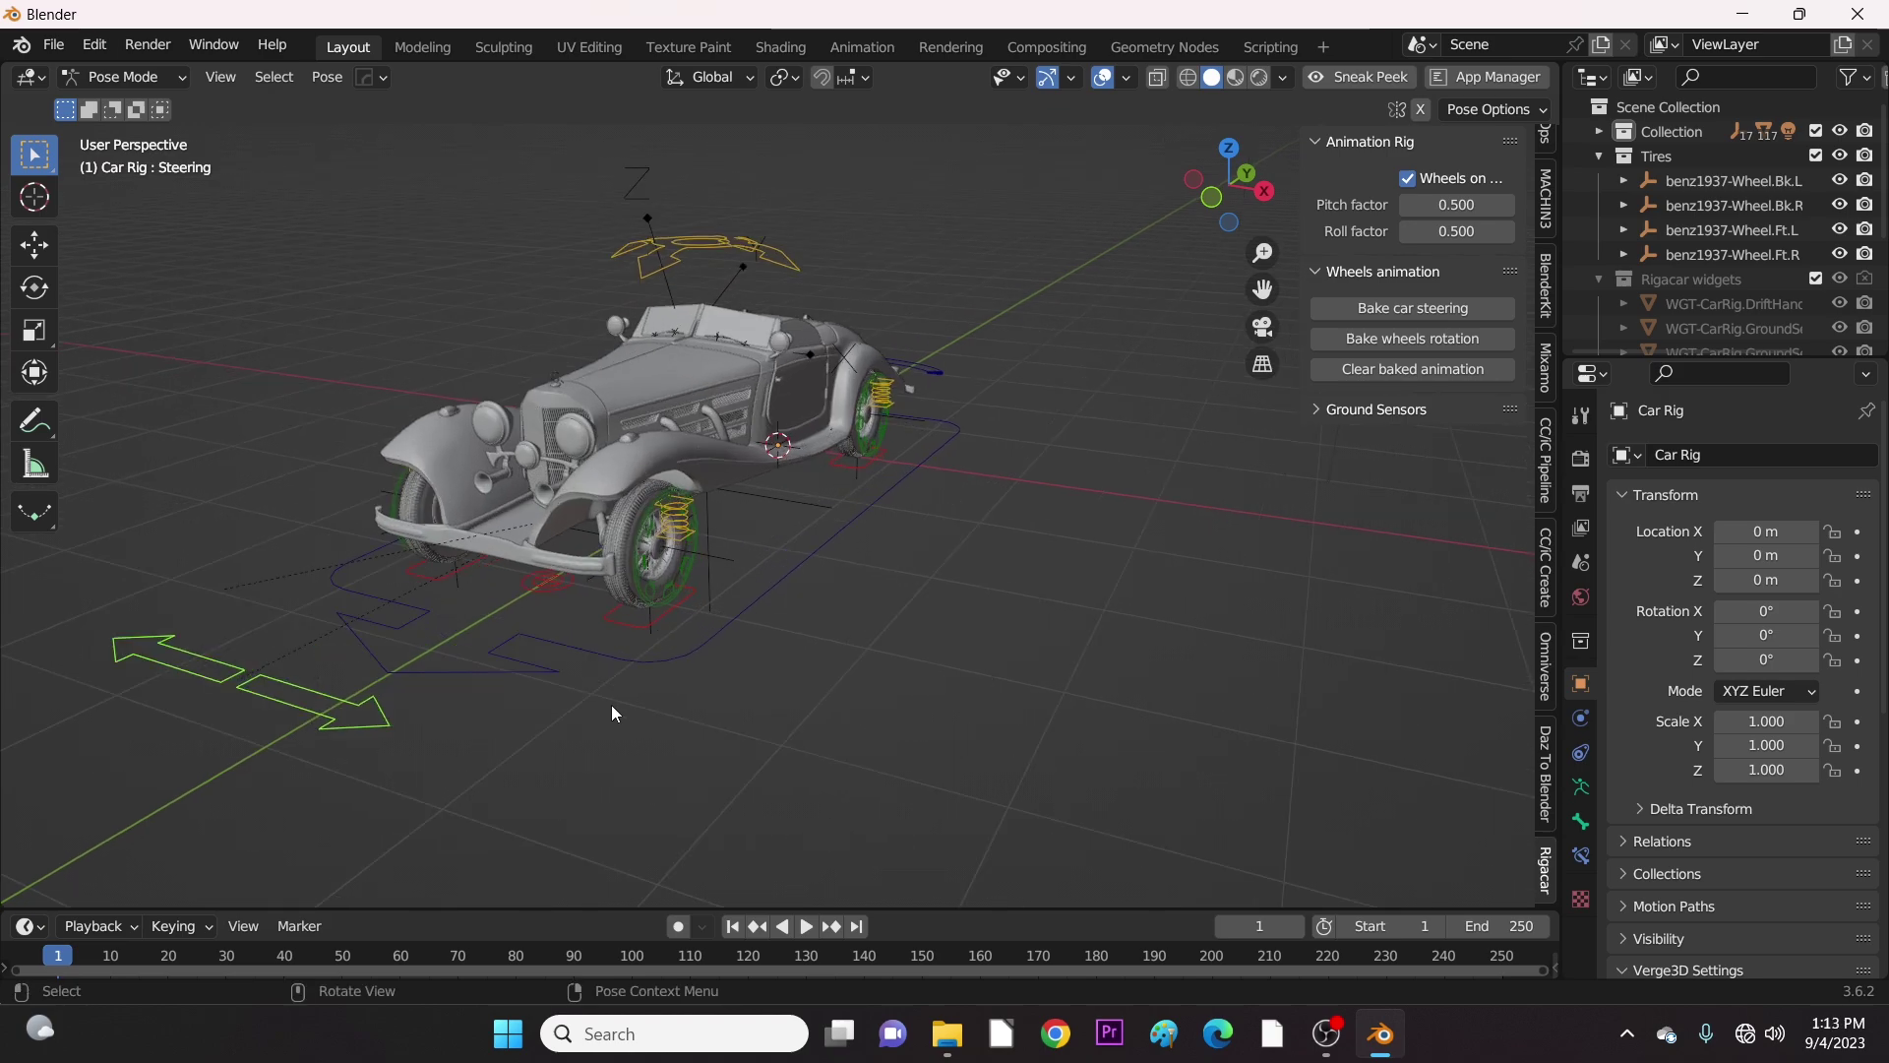
{"action": "key", "text": "g"}
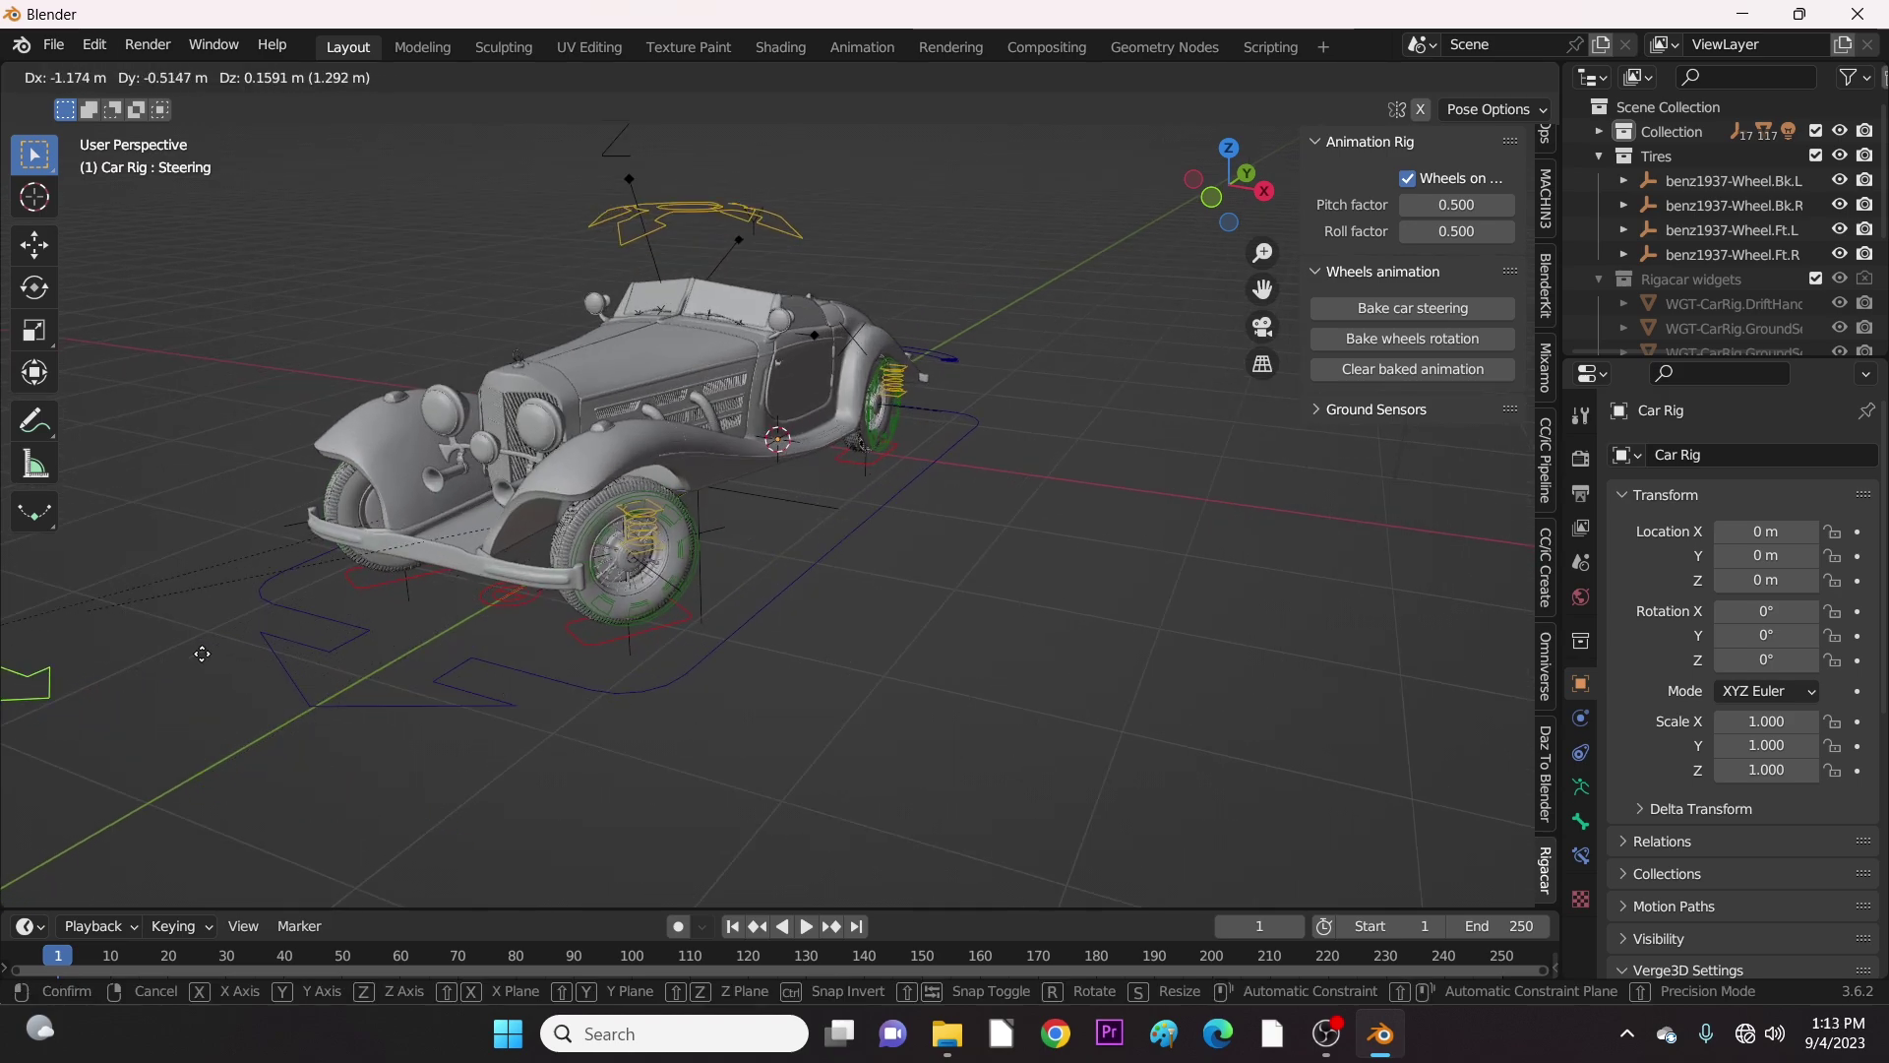
{"action": "right_click", "coordinate": [399, 634]}
Rotate the Drift control to swing the car, reaching about 32.03.
{"action": "scroll", "coordinate": [1103, 449], "scroll_direction": "down", "scroll_amount": 1}
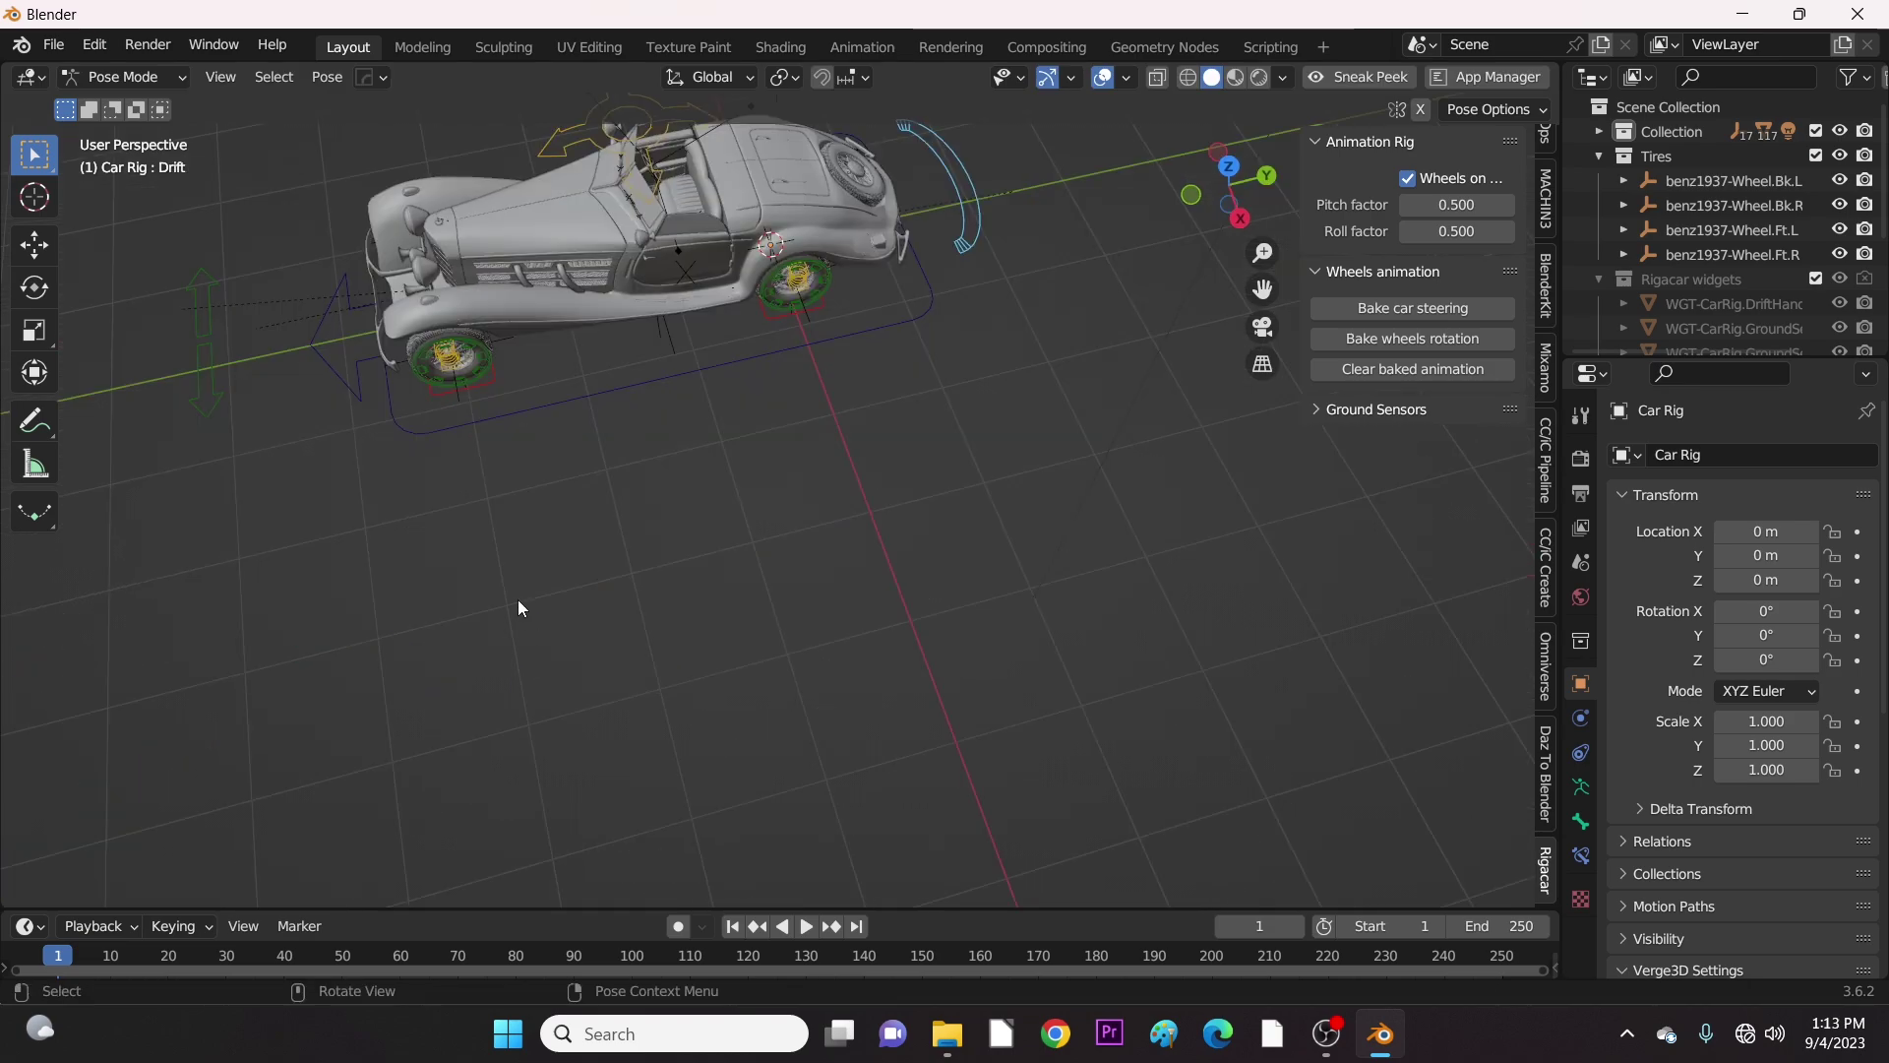
{"action": "middle_click_drag", "start_coordinate": [466, 524], "coordinate": [595, 857], "text": "shift"}
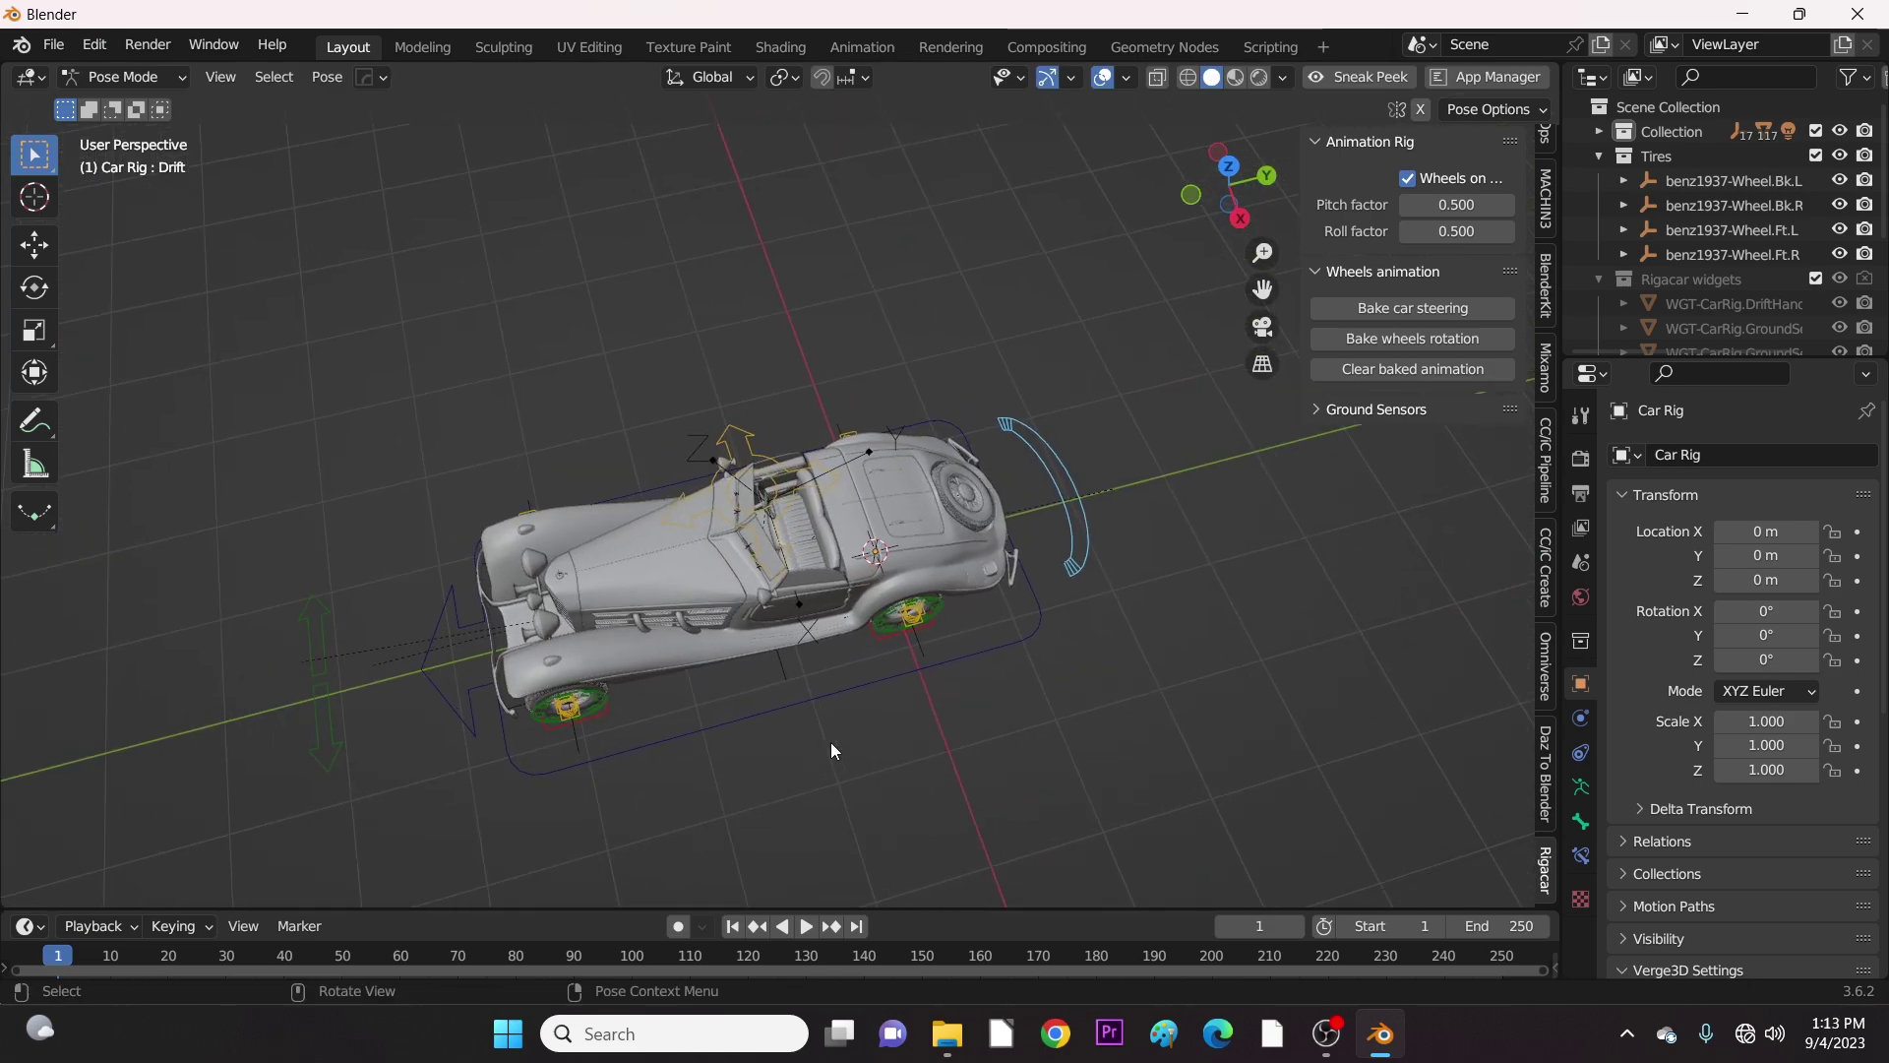
{"action": "key", "text": "r"}
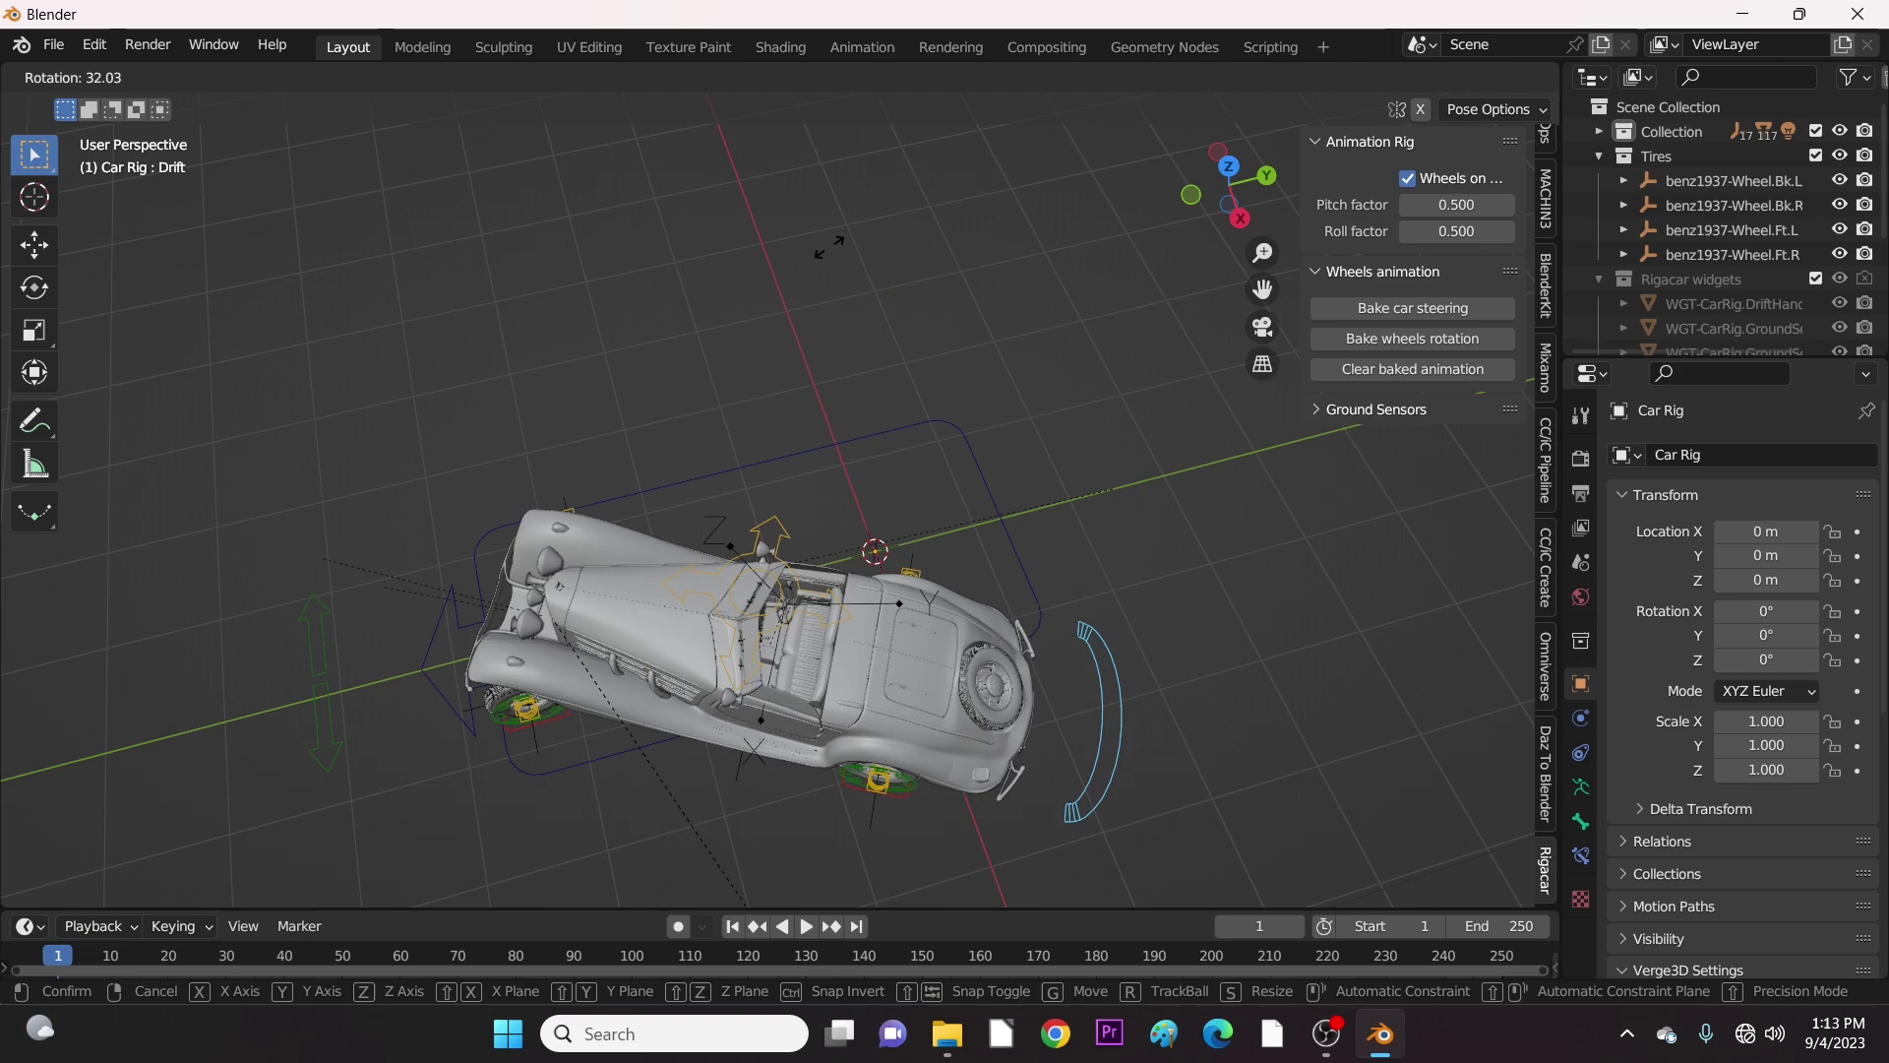